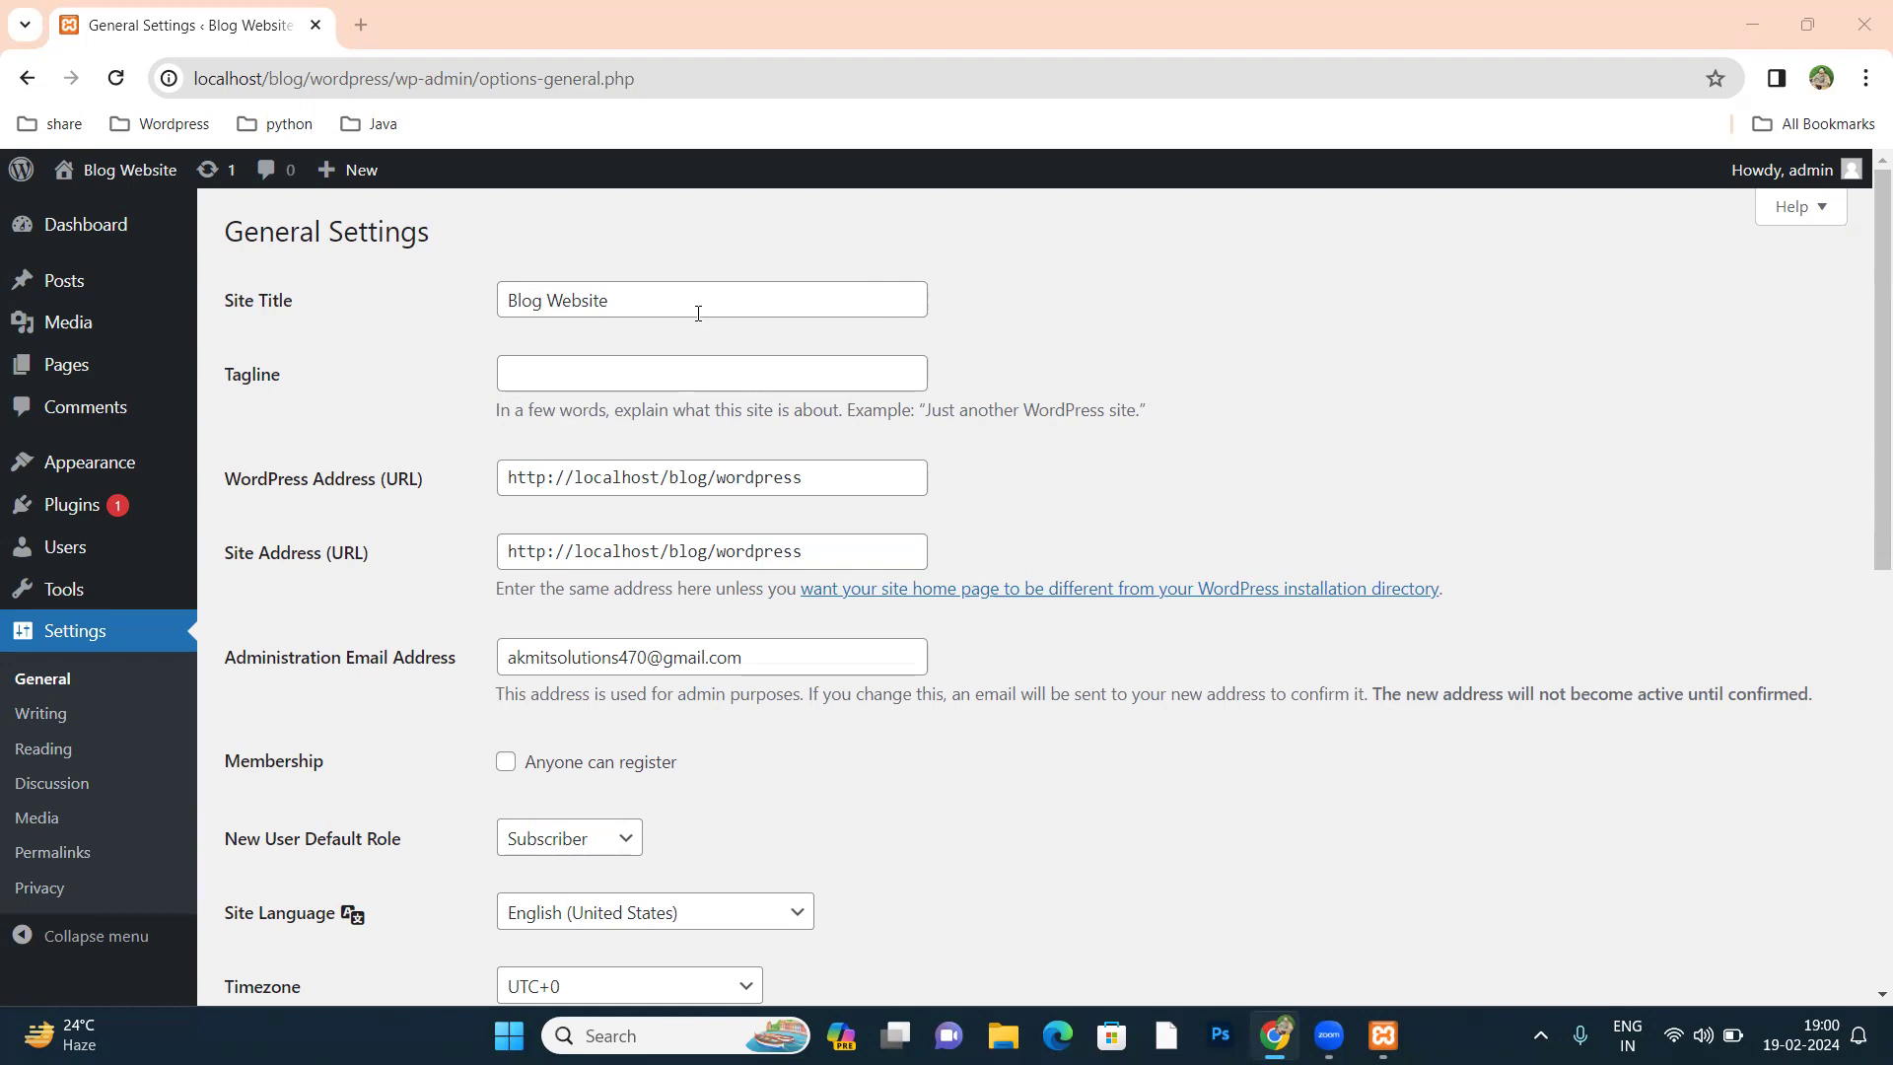
Step: Open the public front page of the Blog Website in a new browser tab
{"action": "left_click", "coordinate": [77, 631]}
{"action": "mouse_move", "coordinate": [127, 173]}
{"action": "right_click", "coordinate": [80, 213]}
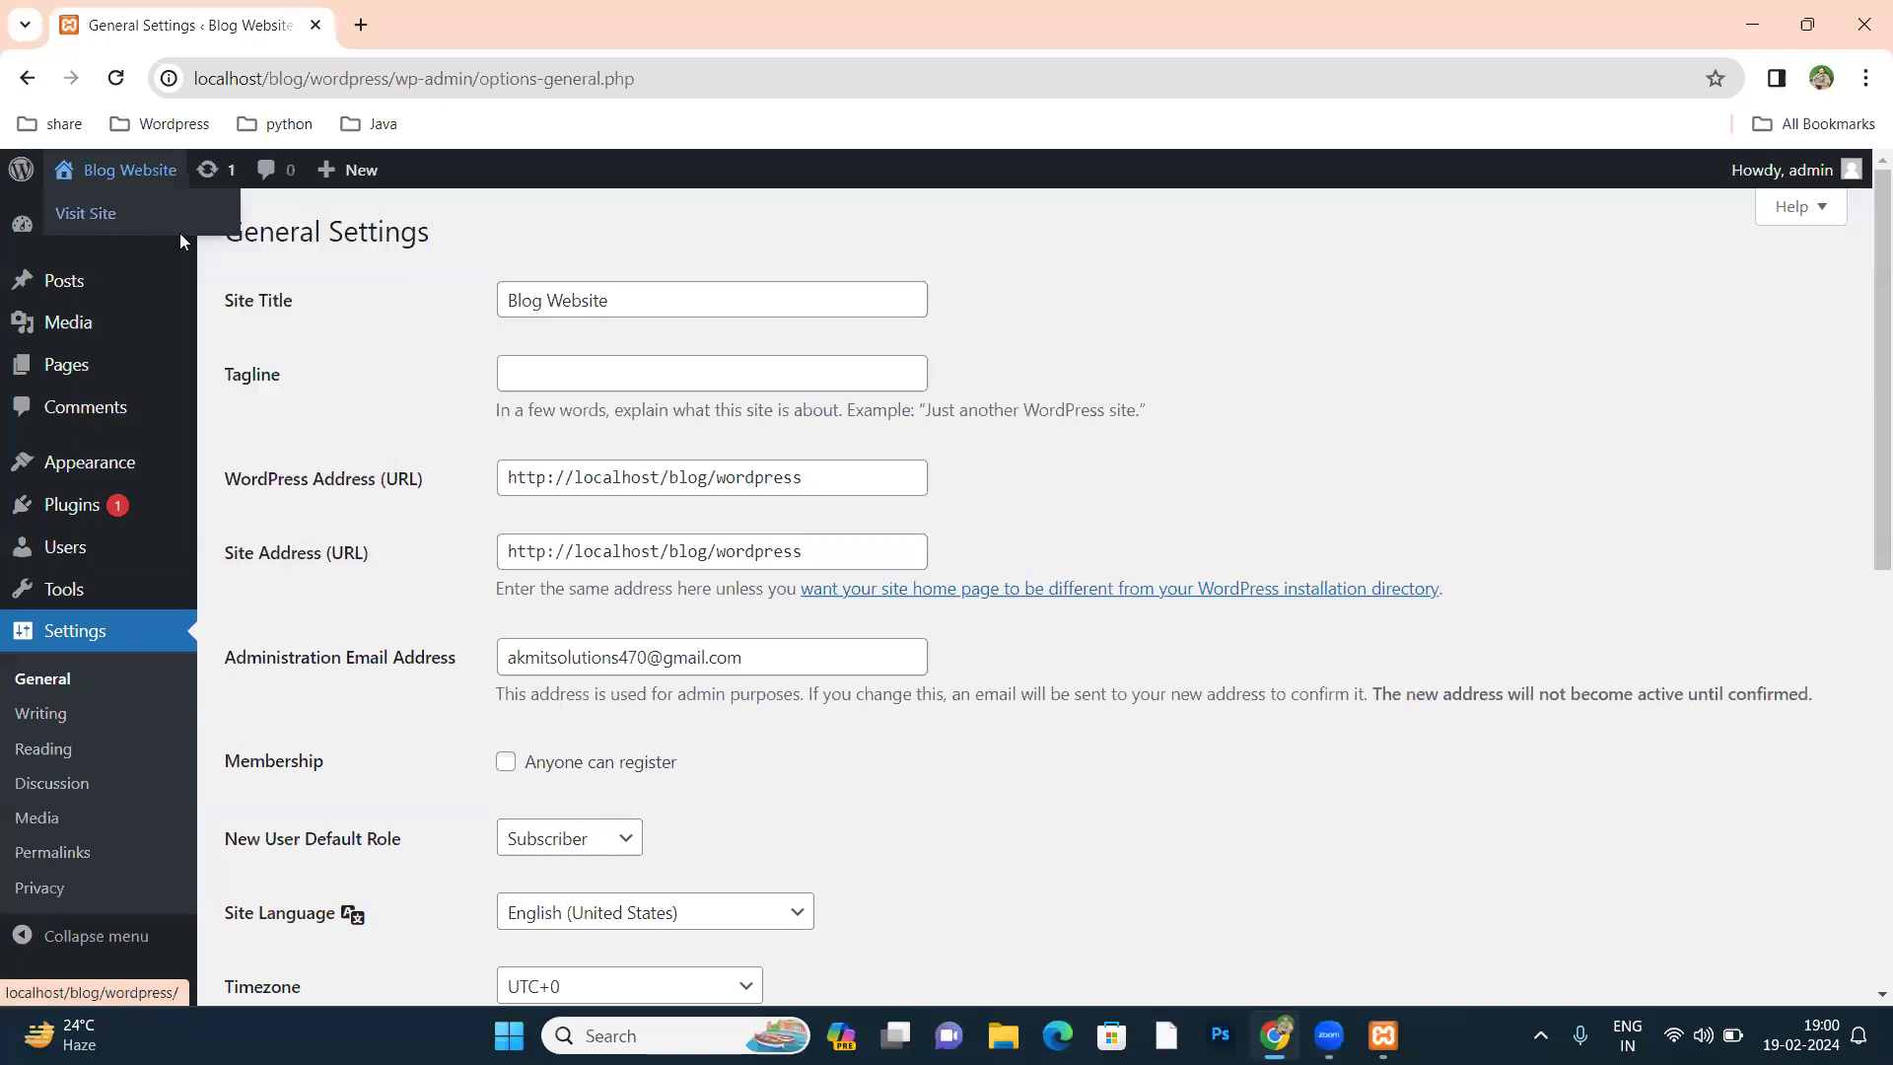
{"action": "left_click", "coordinate": [138, 237]}
{"action": "left_click", "coordinate": [486, 43]}
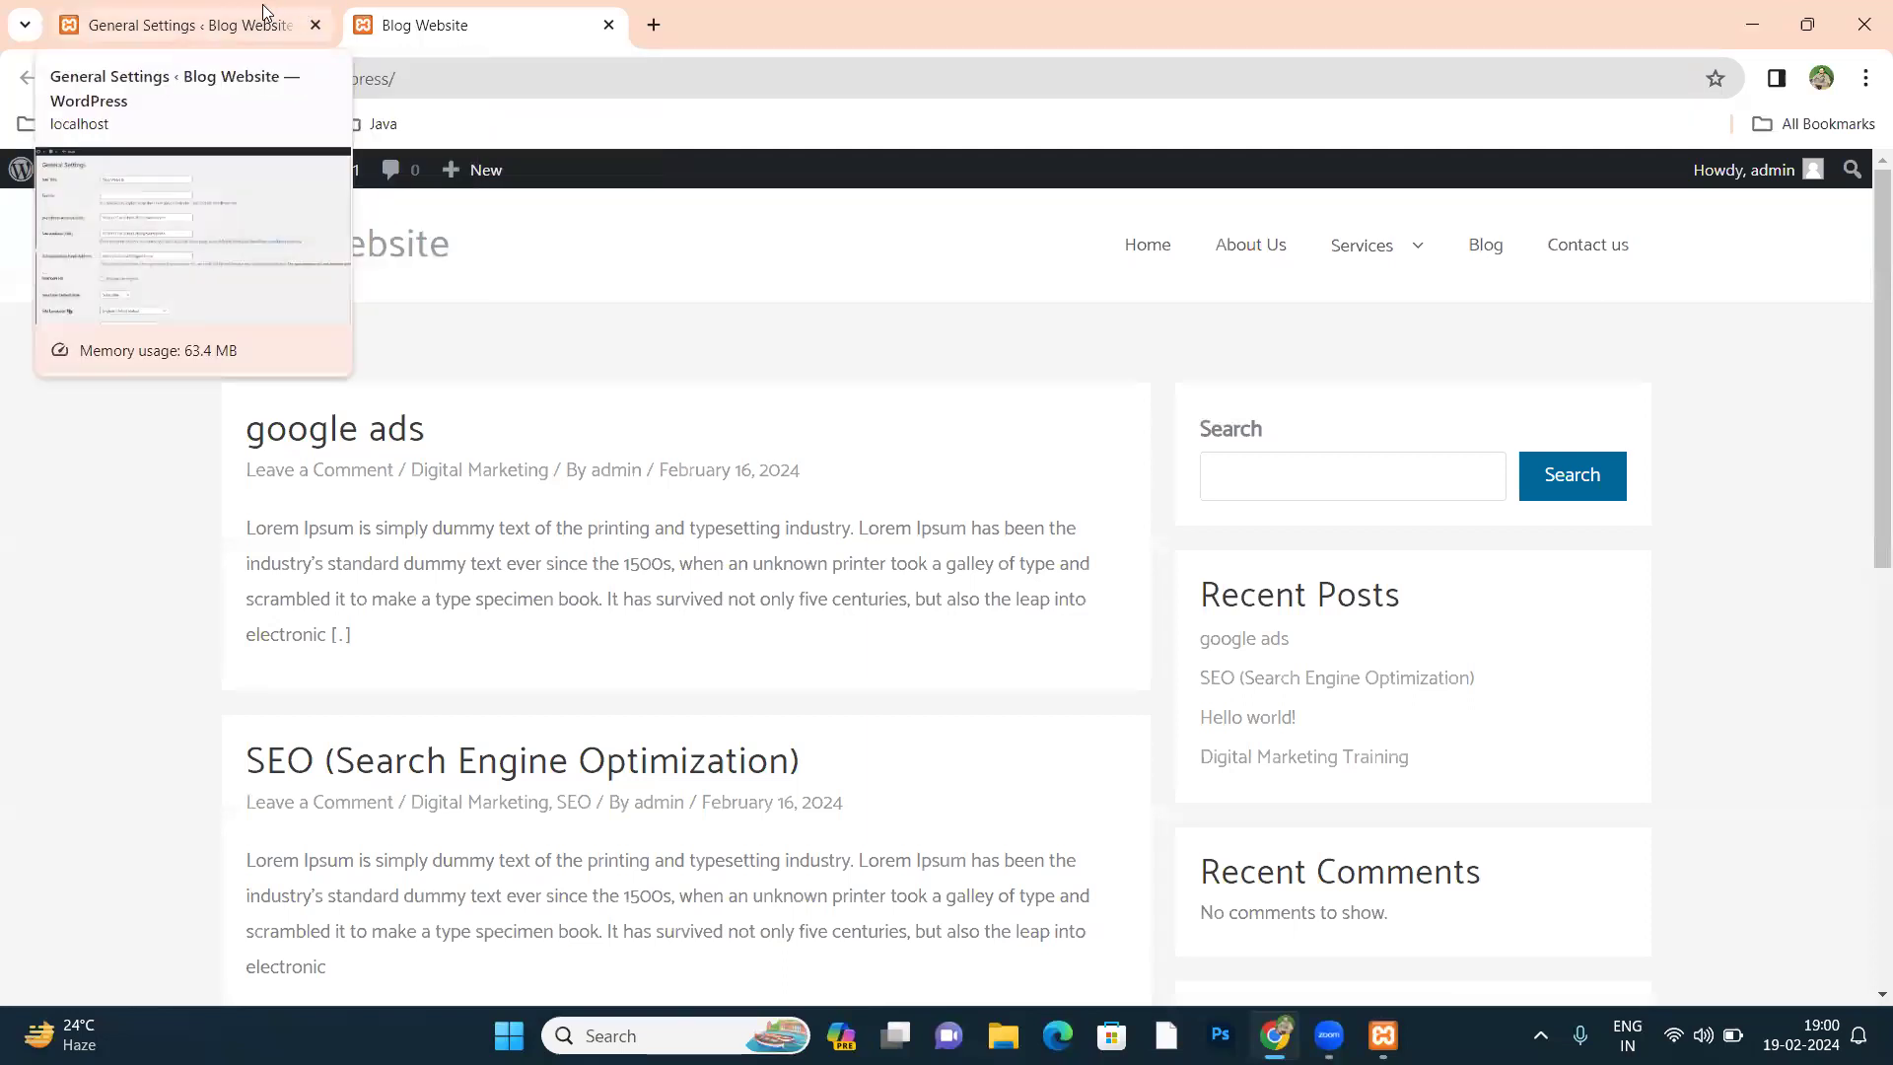
Step: Open akmitsolutions.com in a new browser tab and examine the page title shown for its home page
{"action": "key", "text": "ctrl+t"}
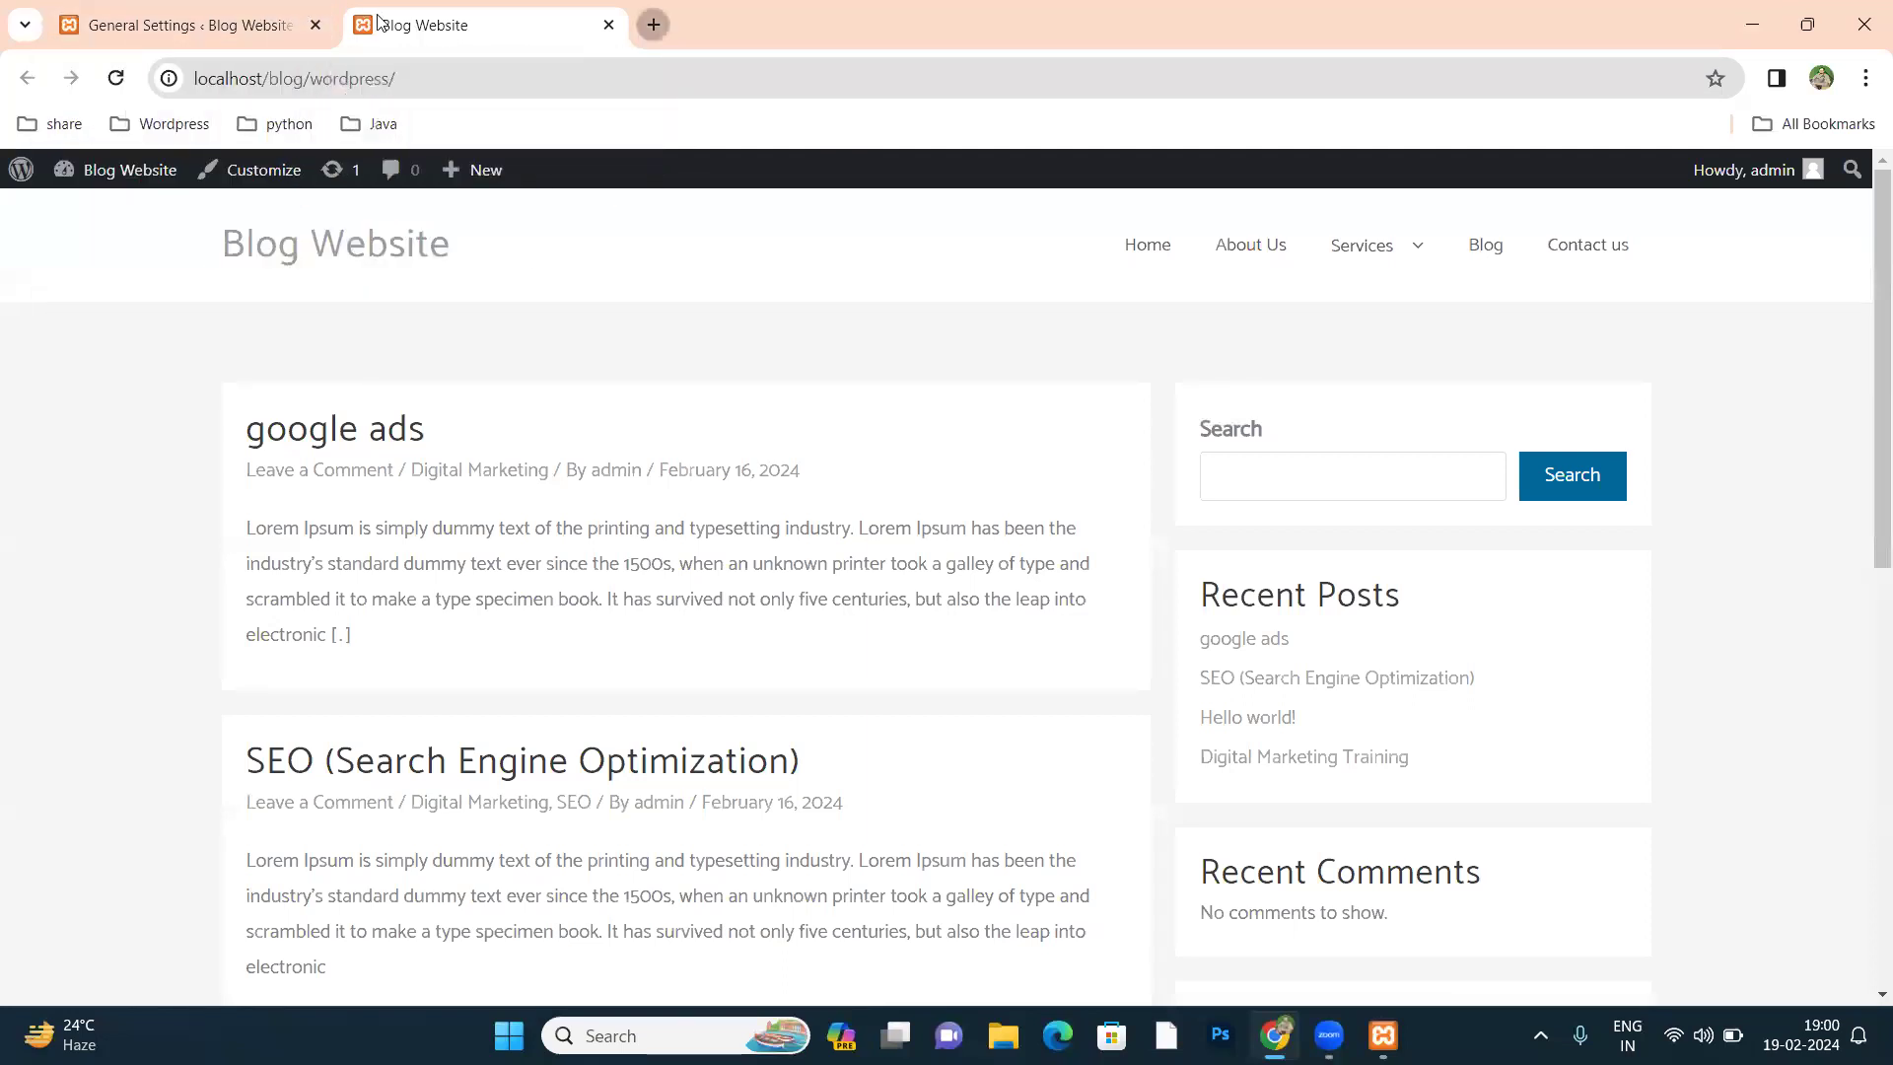
{"action": "type", "text": "akmitsolutions.com"}
{"action": "key", "text": "Return"}
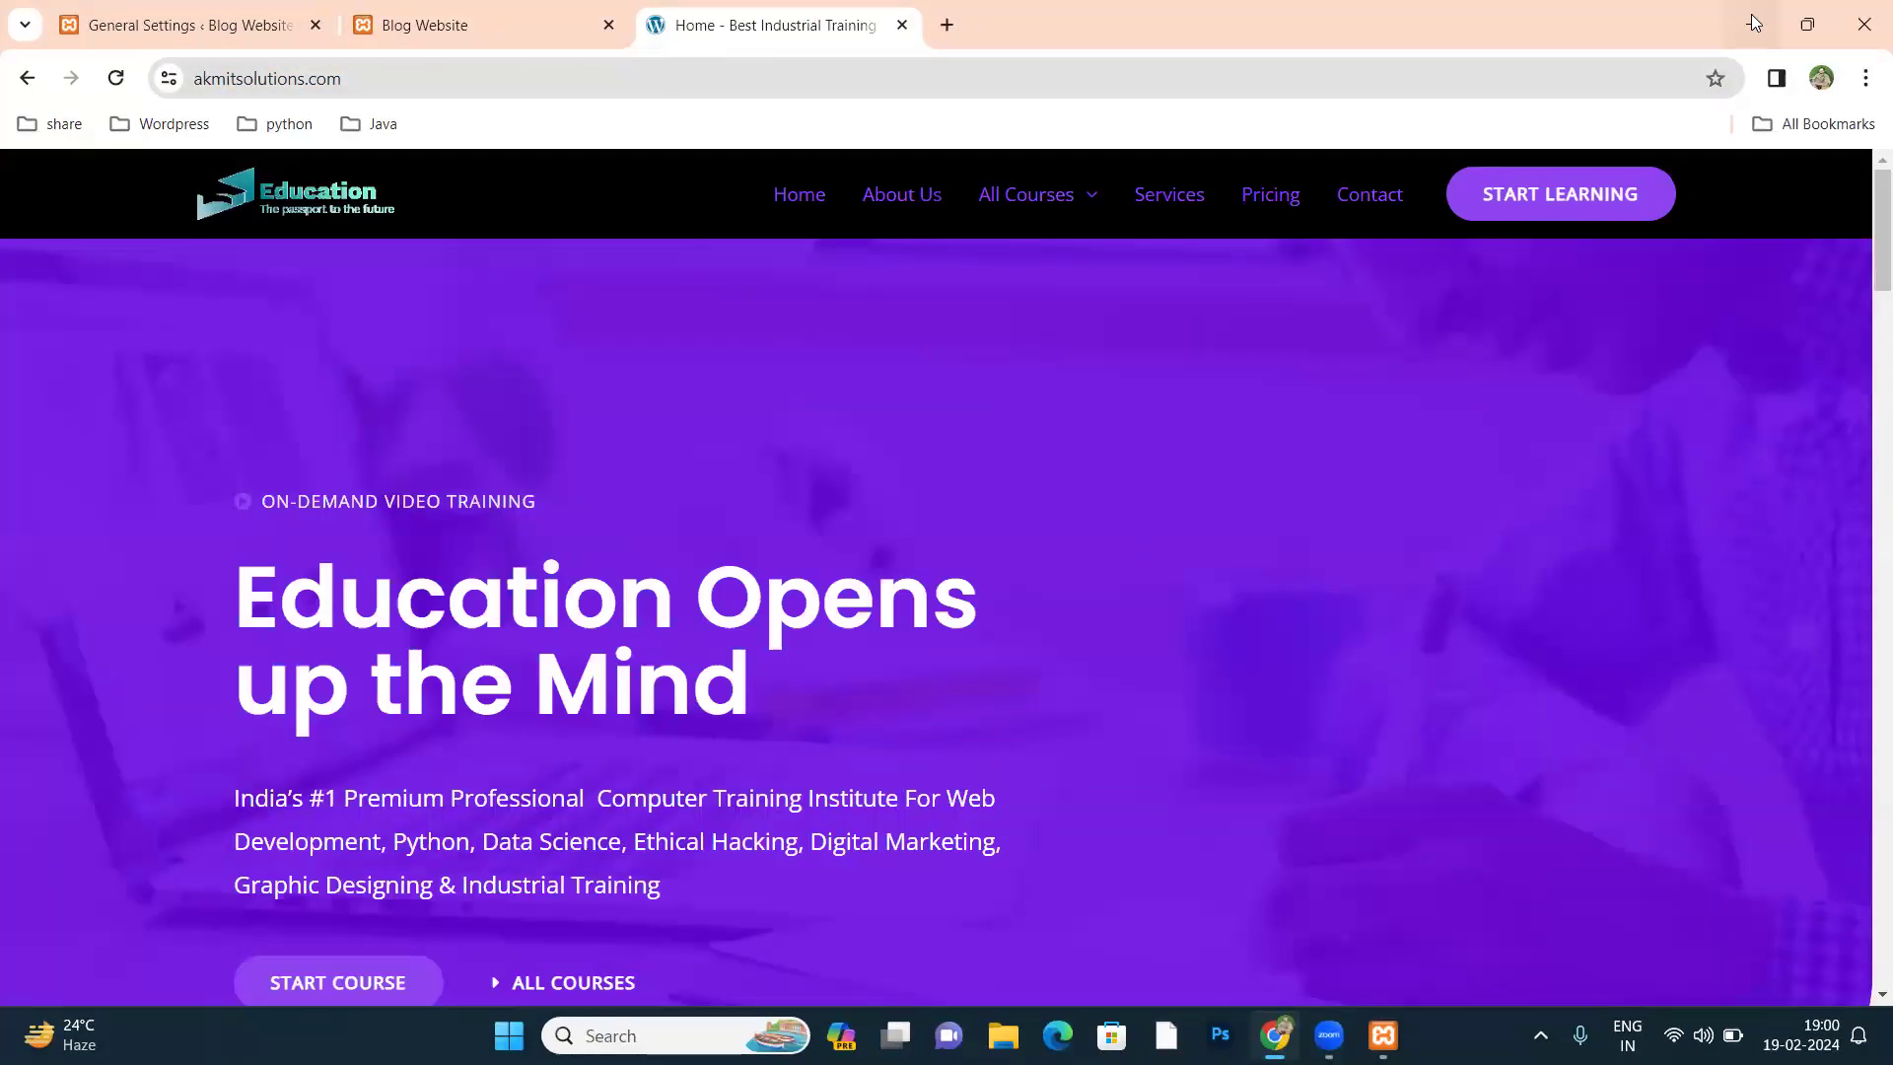
{"action": "left_click", "coordinate": [1805, 23]}
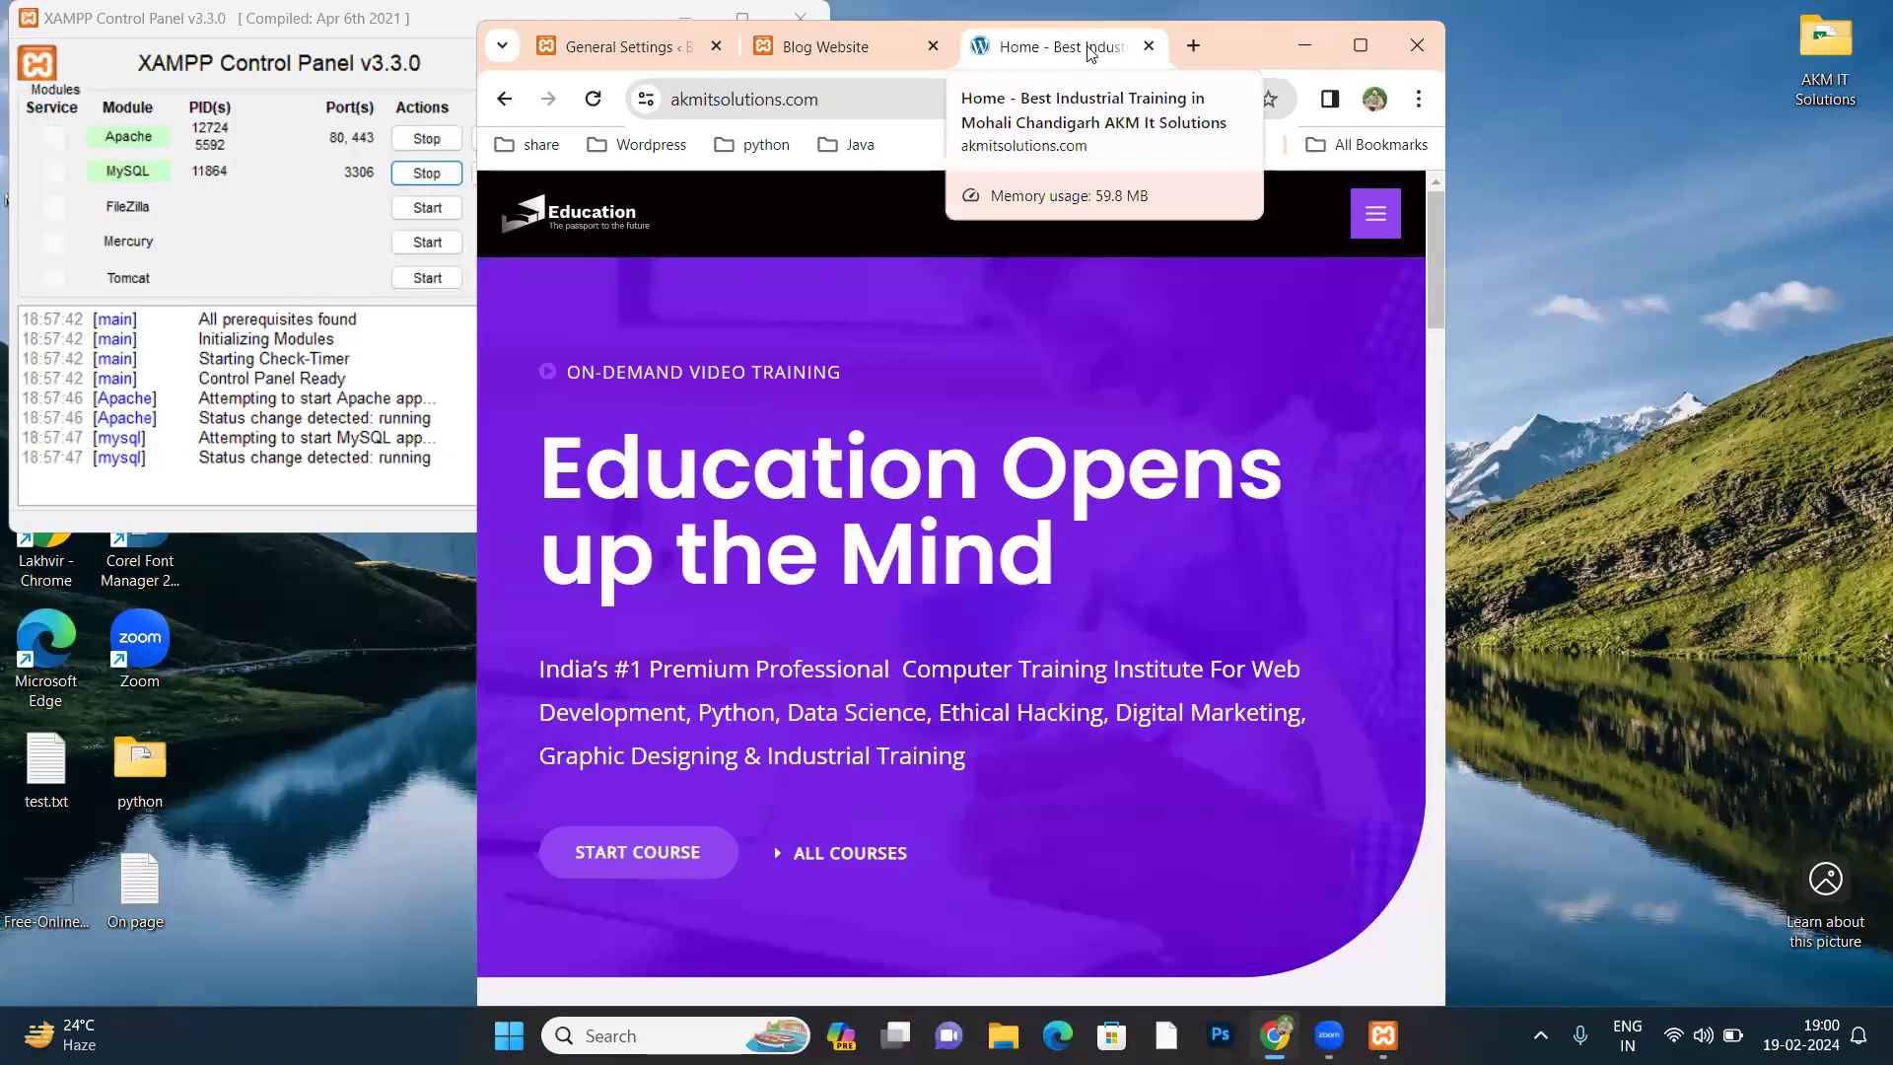
{"action": "left_click", "coordinate": [1369, 48]}
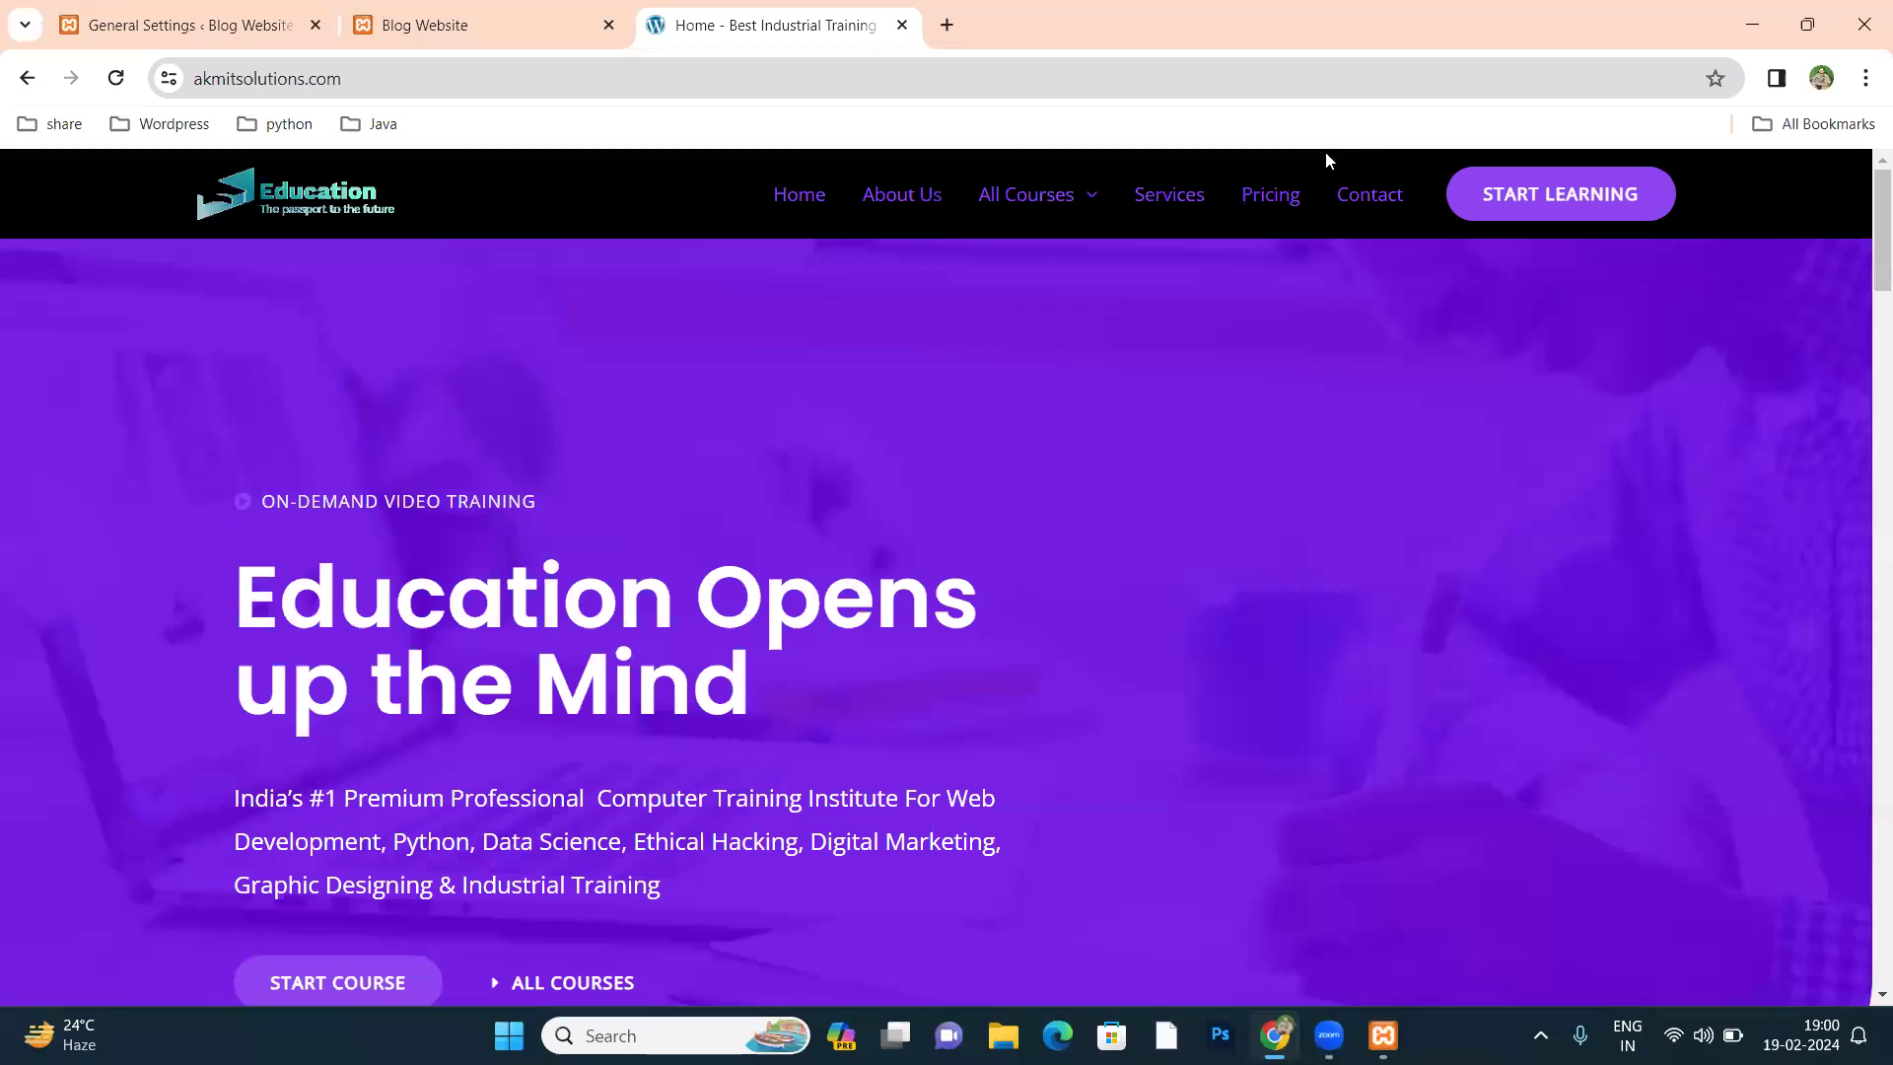
Step: View the site's Digital Marketing Course Training in Mohali page, return to its home page and close the site
{"action": "mouse_move", "coordinate": [1018, 217]}
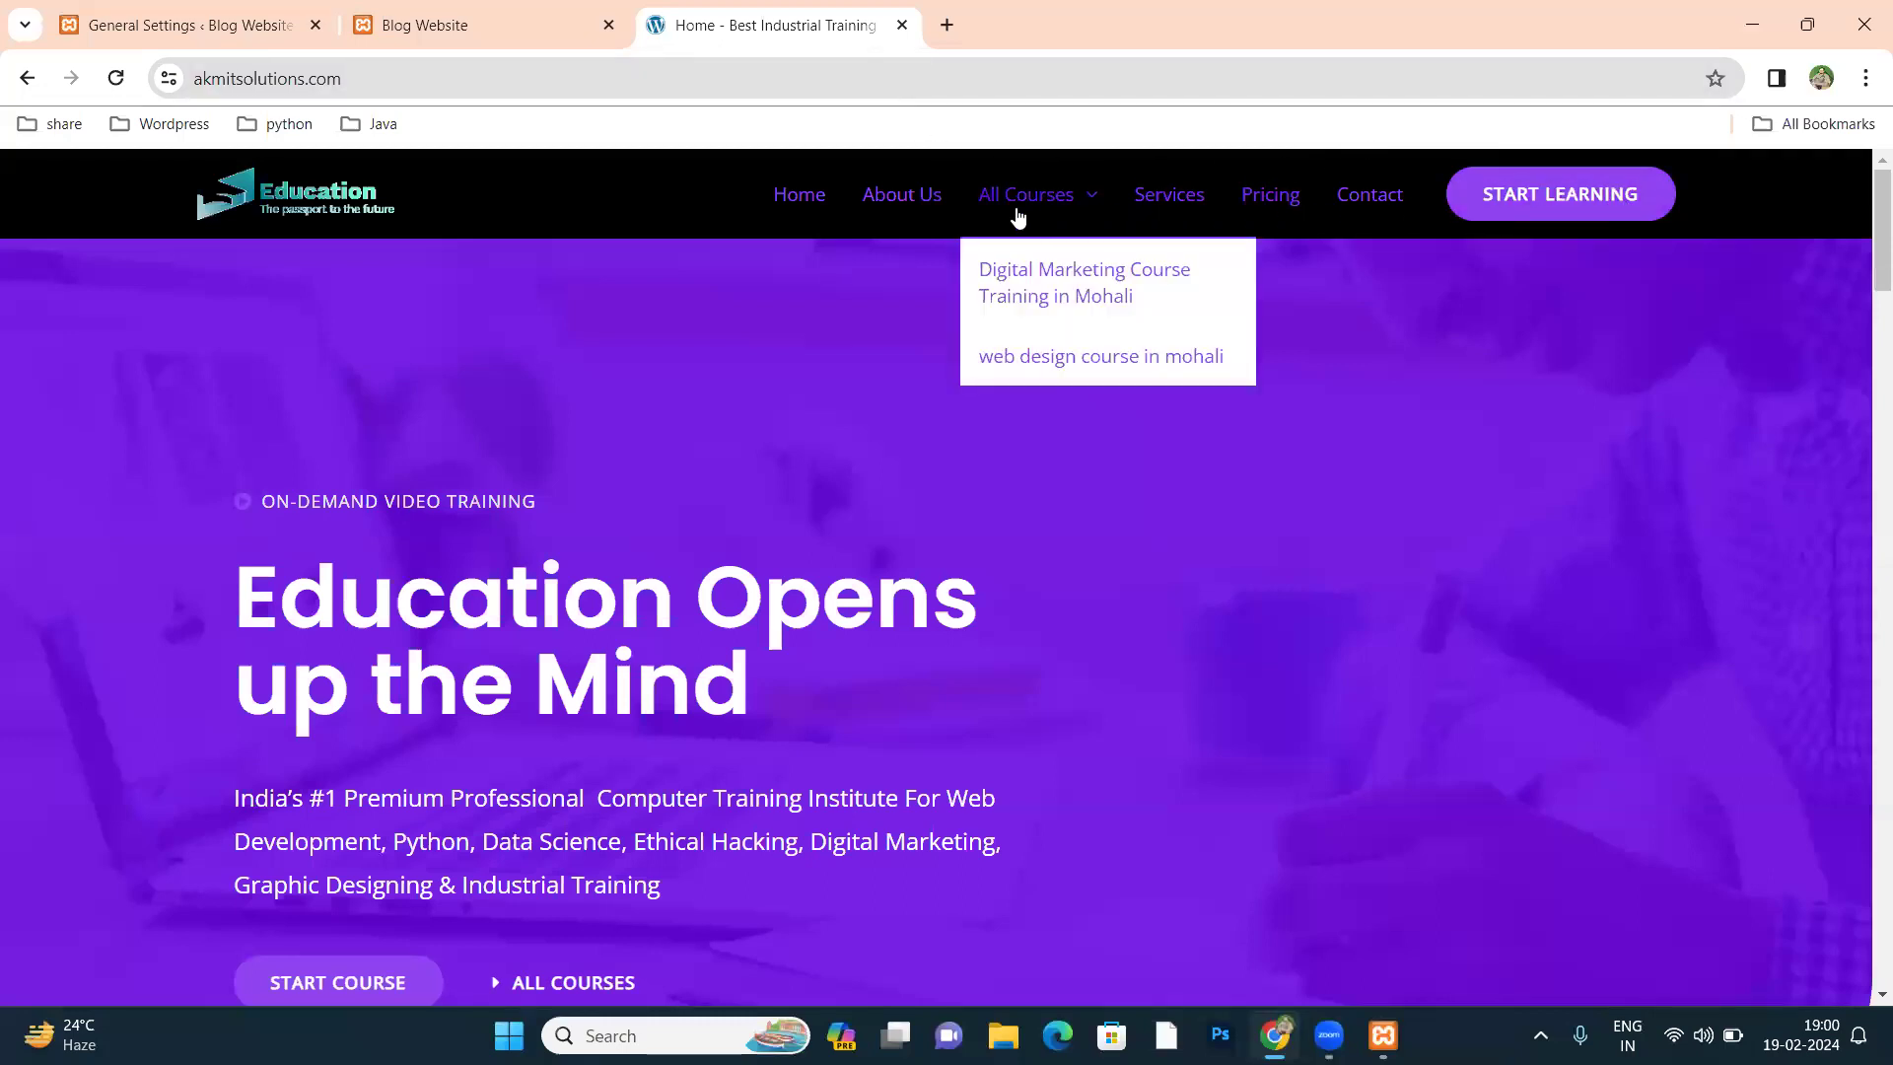
{"action": "left_click", "coordinate": [1031, 272]}
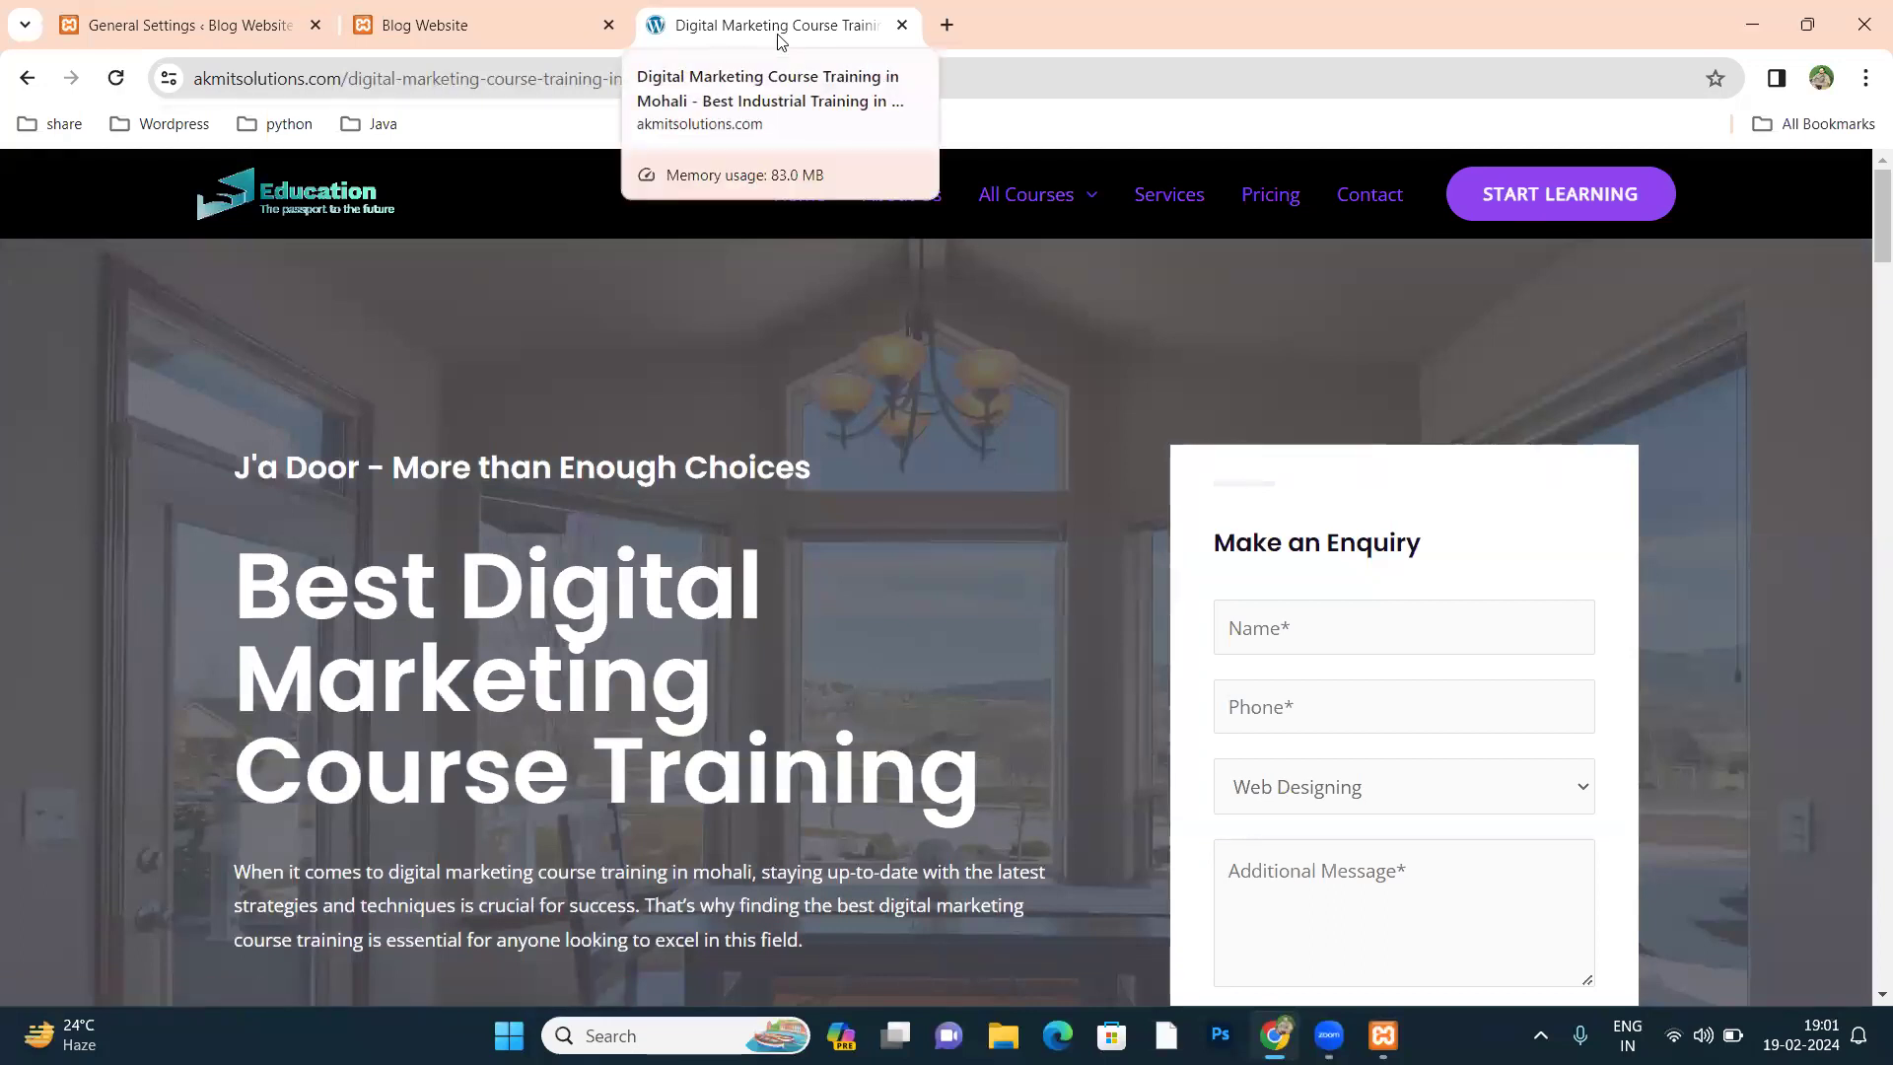
{"action": "left_click", "coordinate": [310, 205]}
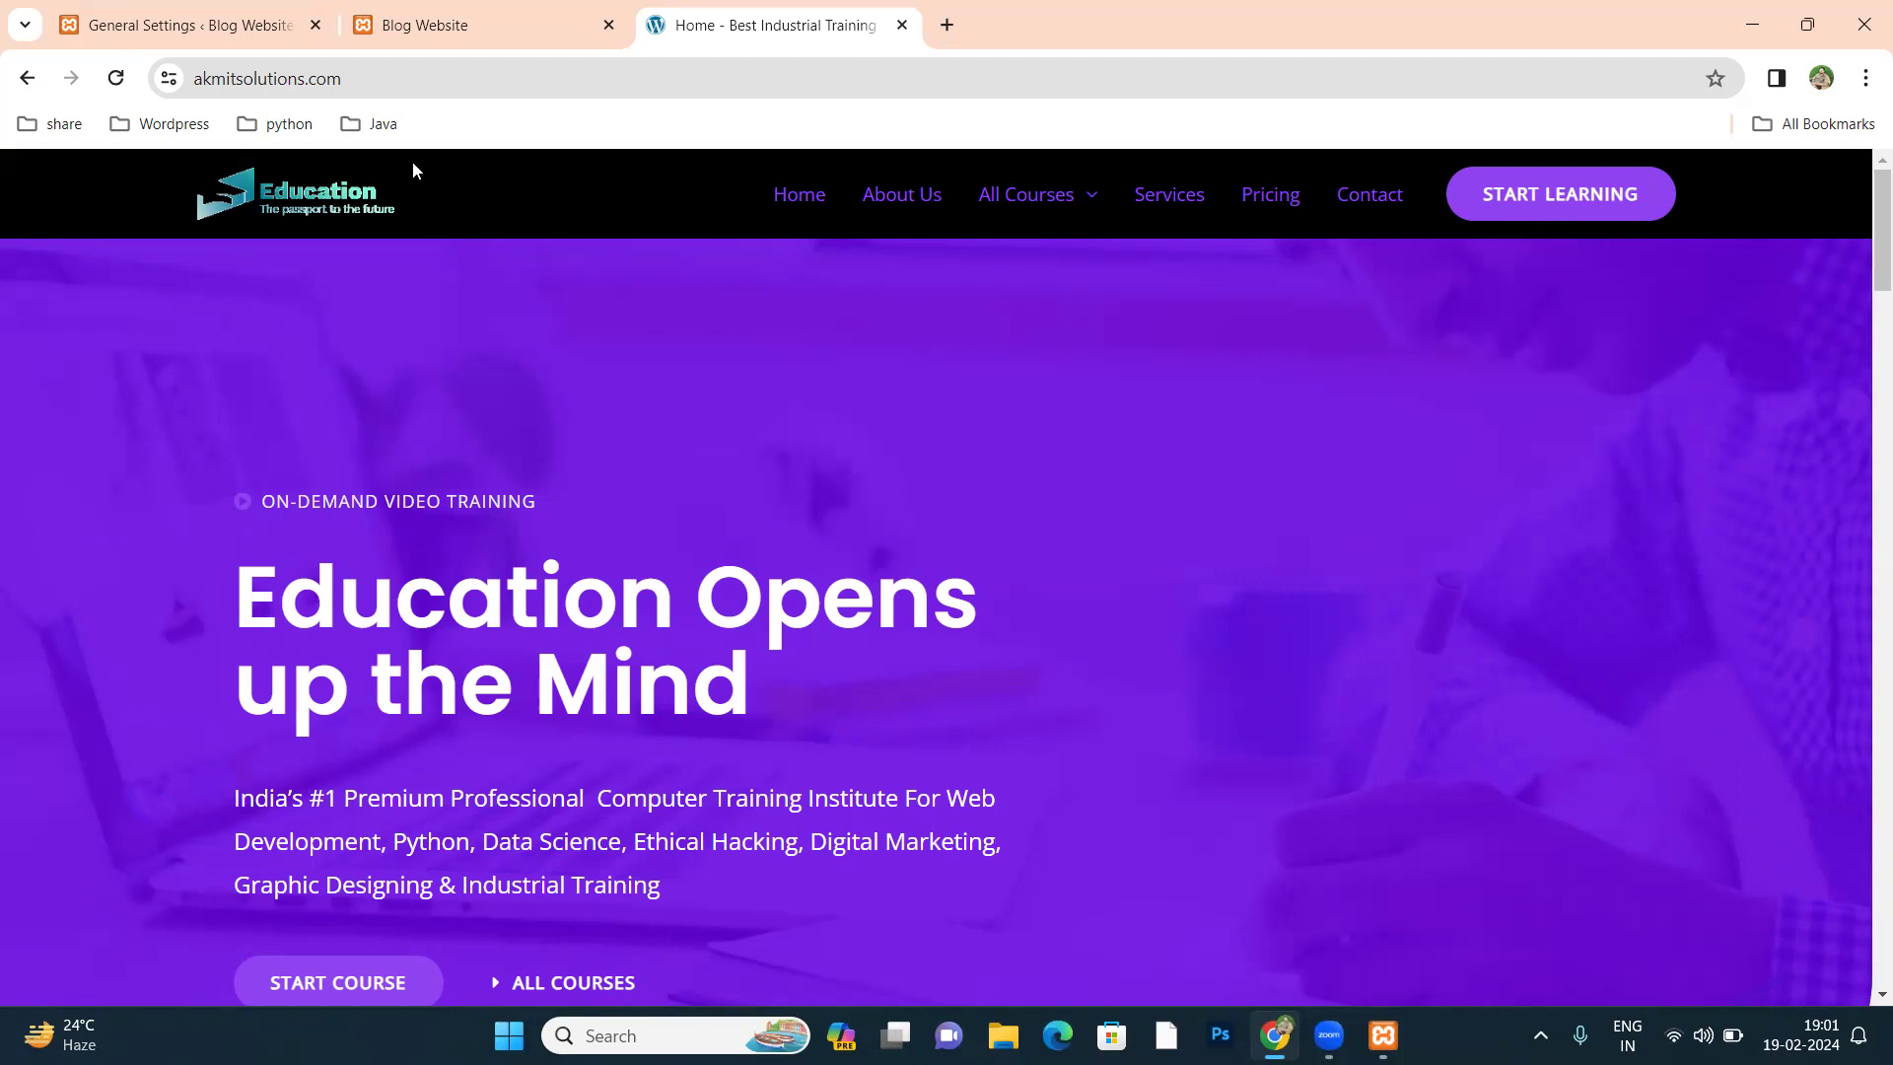
{"action": "key", "text": "ctrl+w"}
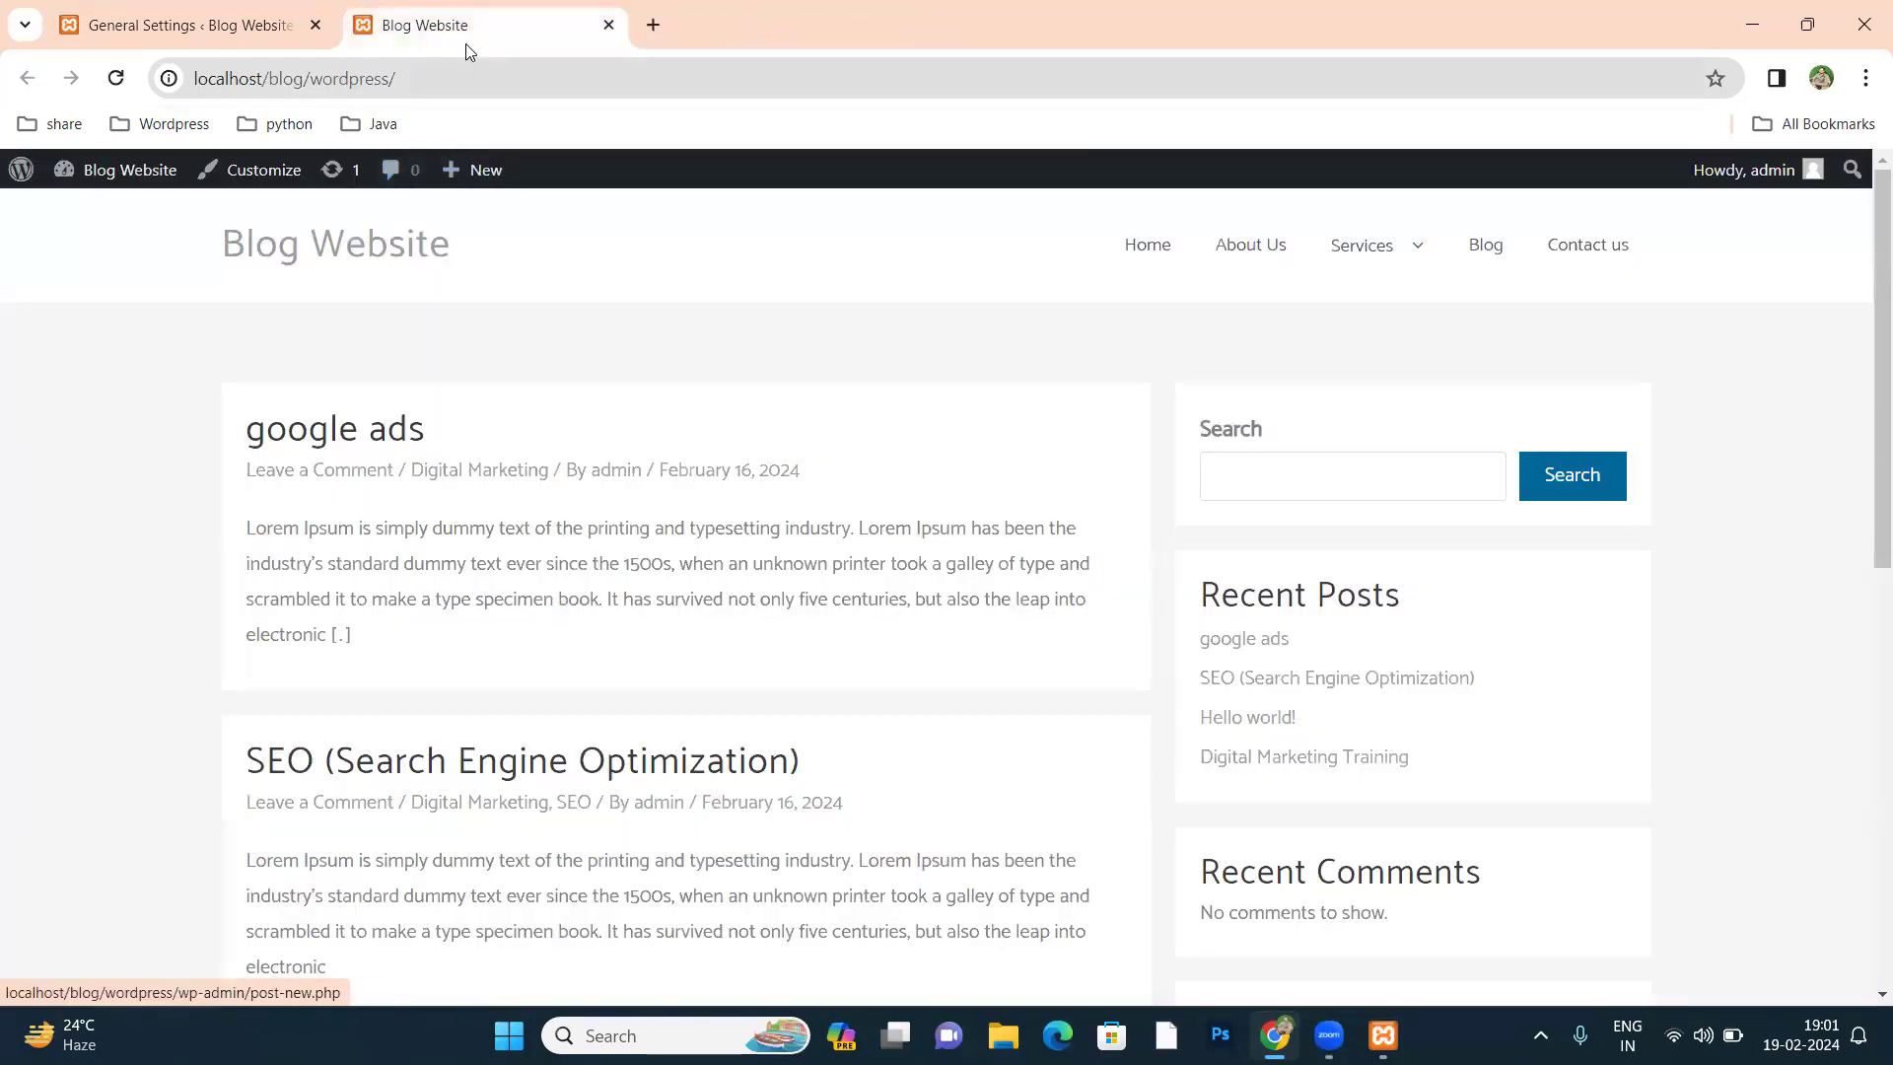
Step: Change the site title in the General Settings to "Best Blogging Site related to tech science math etc.."
{"action": "left_click", "coordinate": [217, 29]}
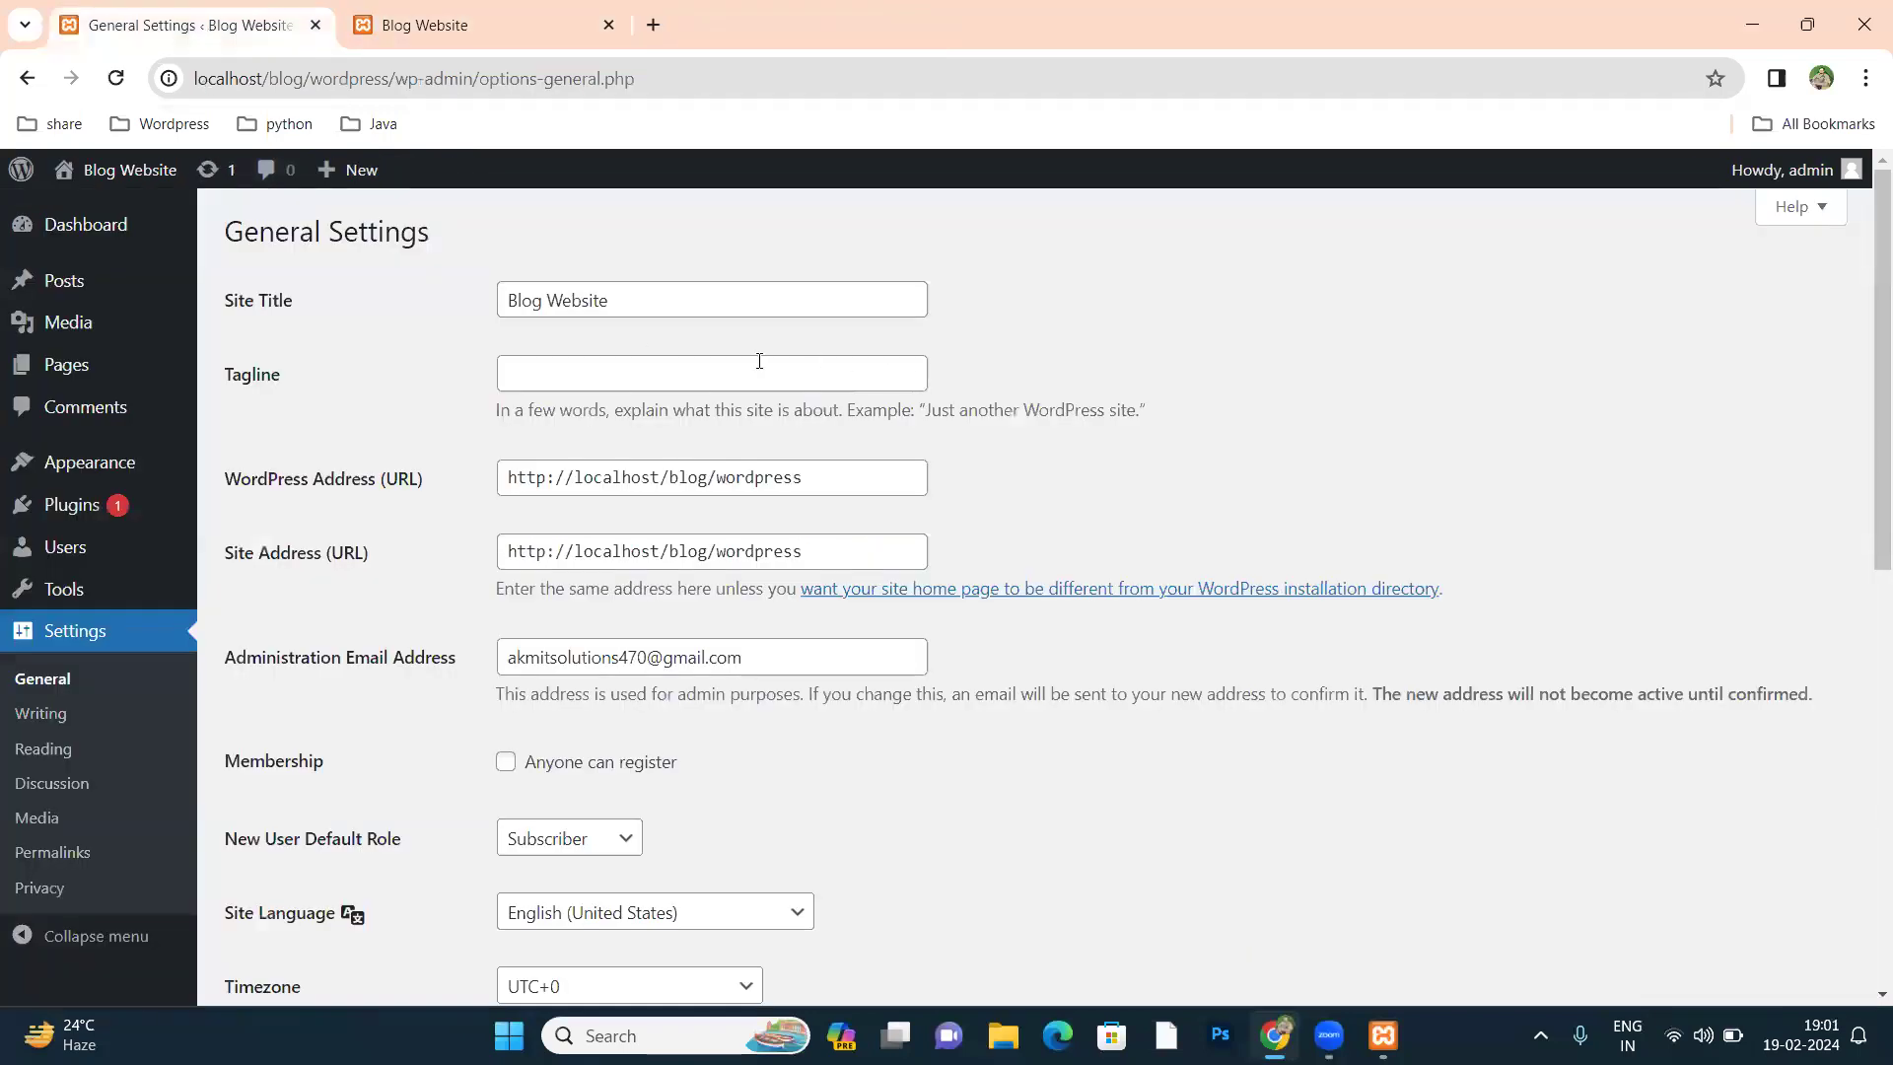
{"action": "triple_click", "coordinate": [678, 305]}
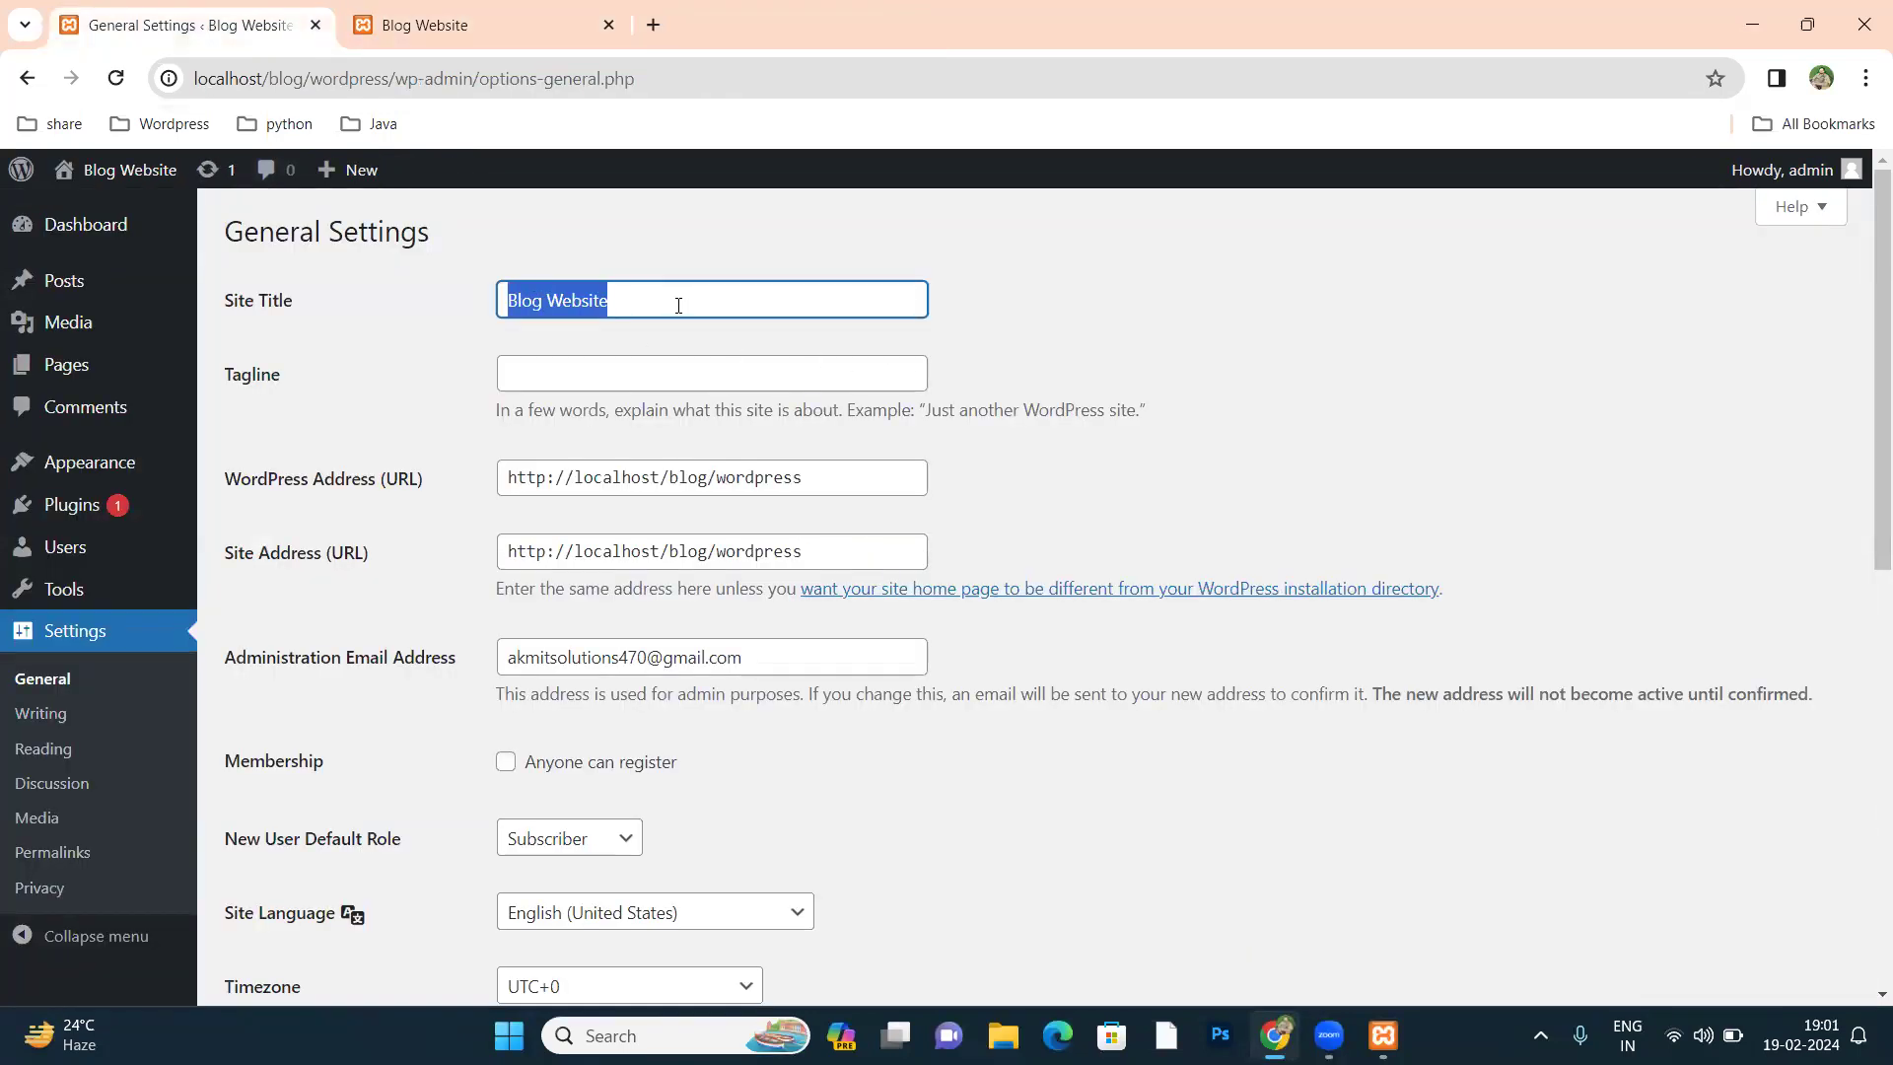
{"action": "type", "text": "Bst"}
{"action": "key", "text": "BackSpace"}
{"action": "key", "text": "BackSpace"}
{"action": "type", "text": "est "}
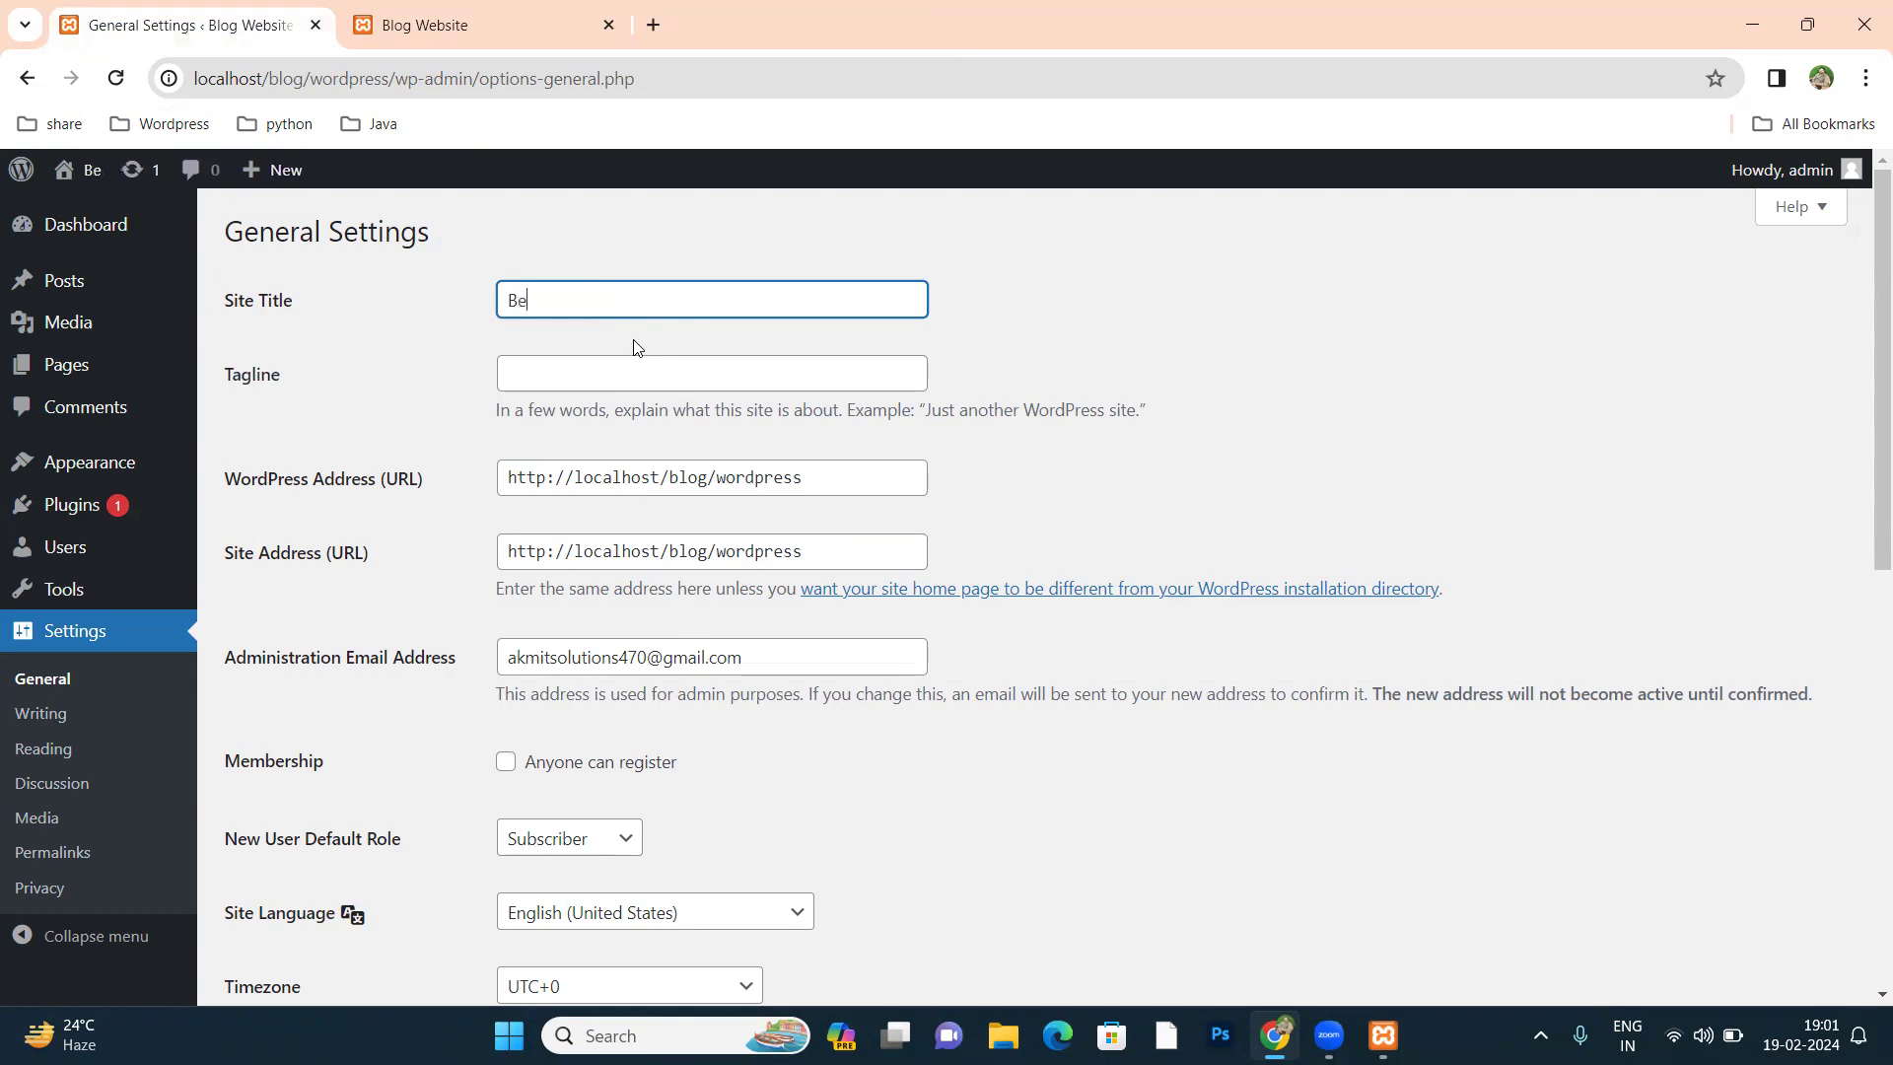
{"action": "type", "text": "Blog"}
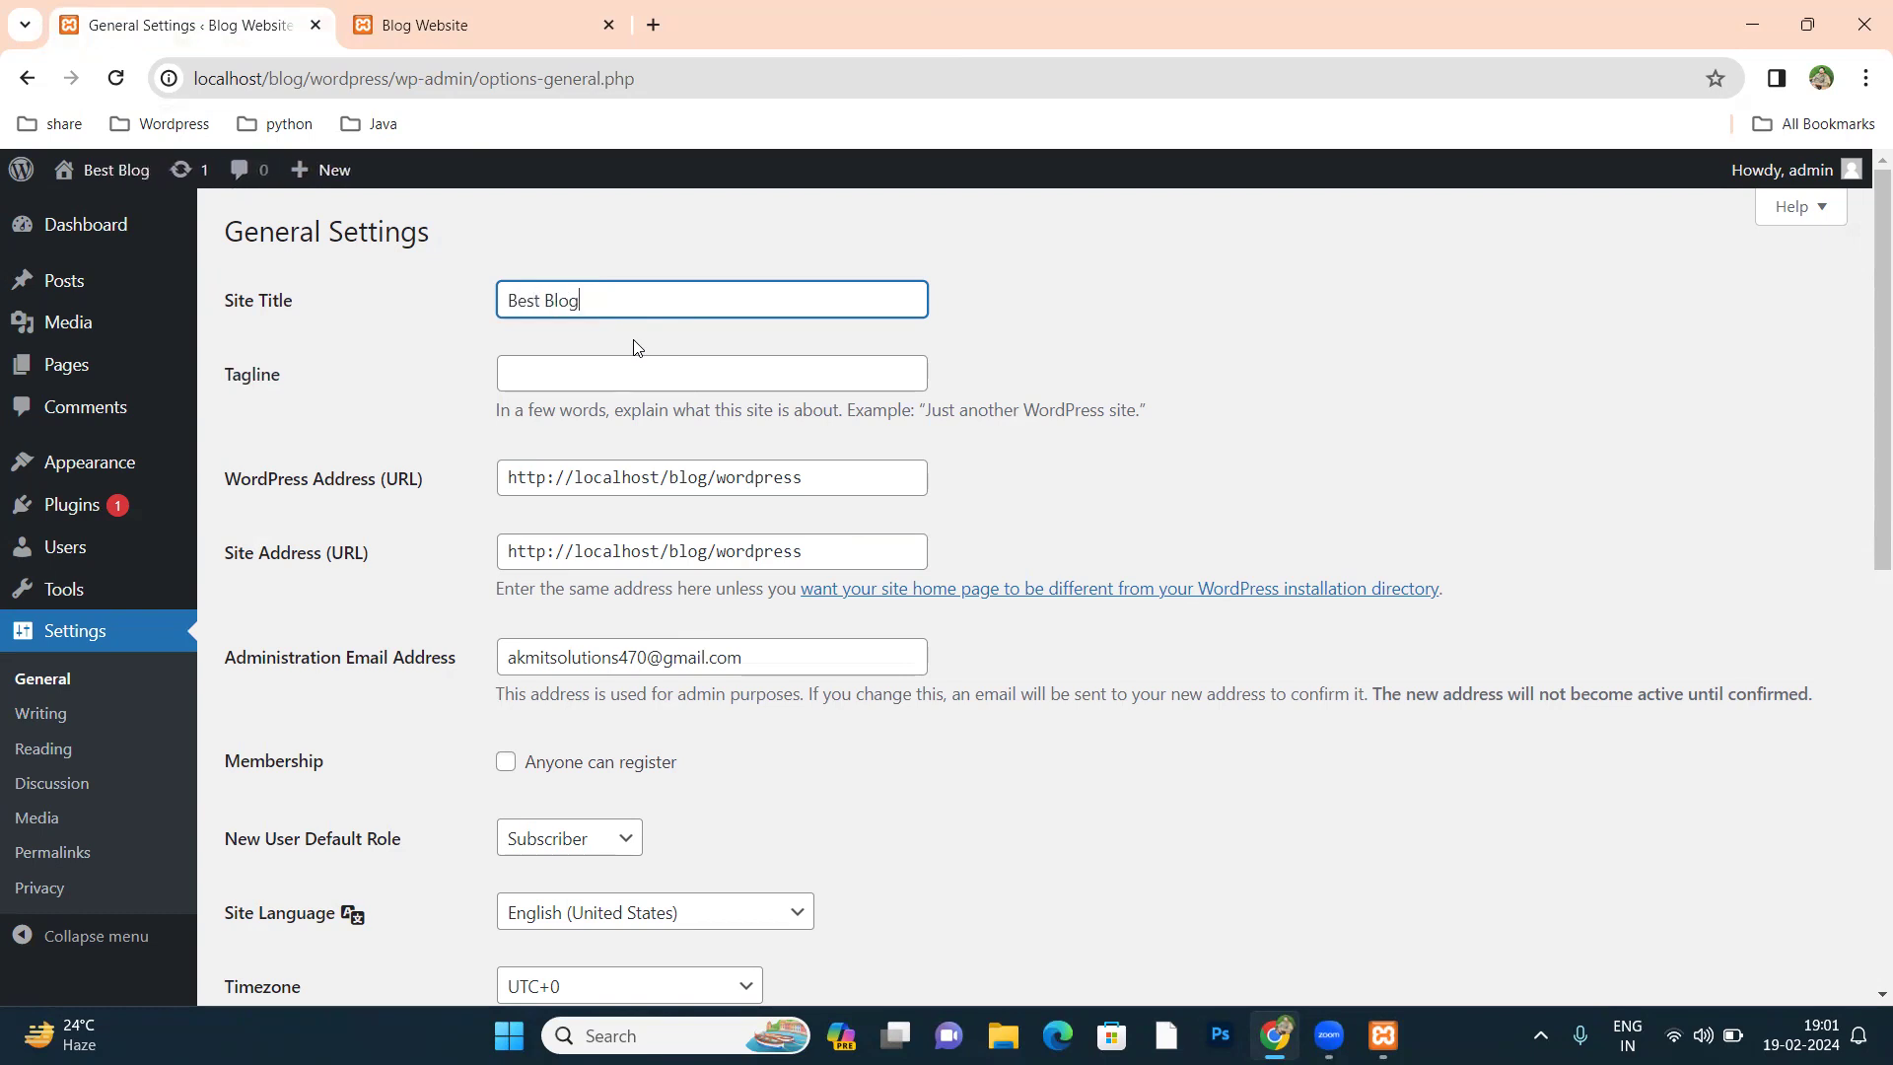
{"action": "type", "text": "ging Solu"}
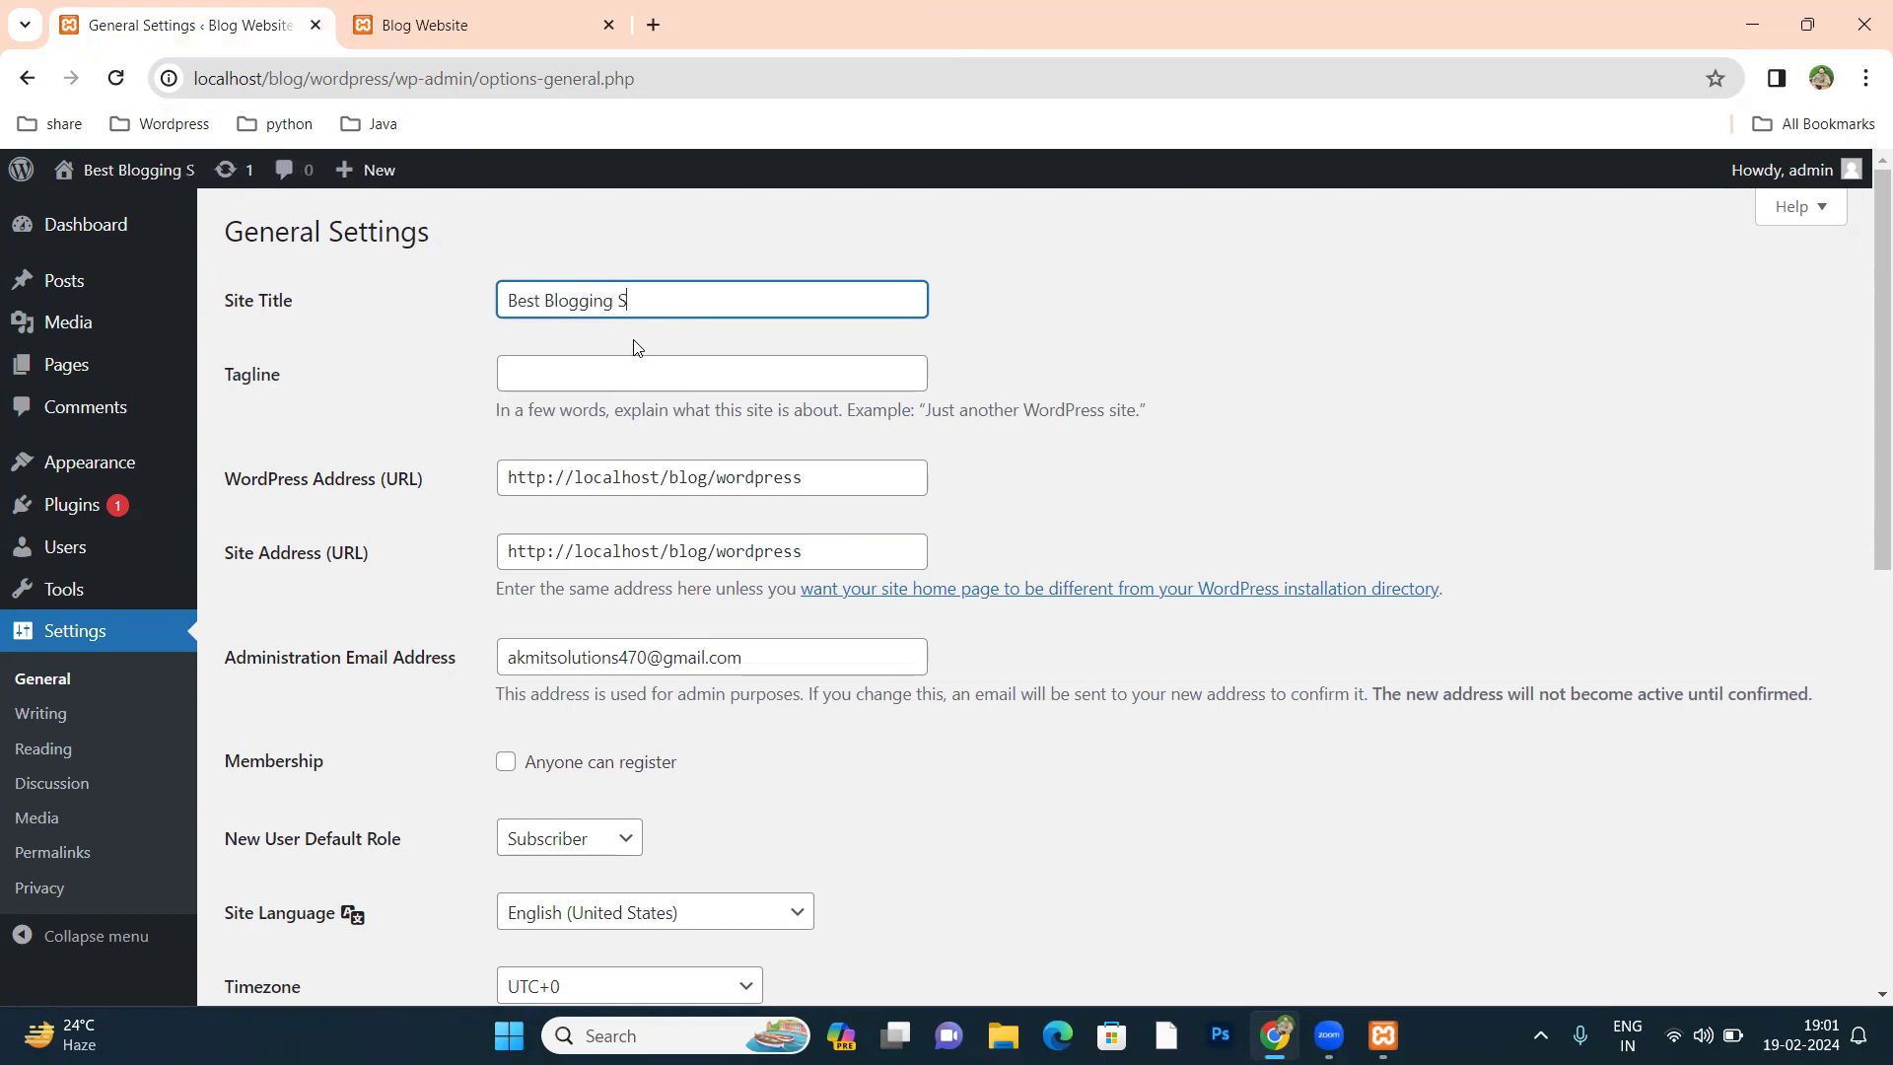
{"action": "key", "text": "BackSpace"}
{"action": "key", "text": "BackSpace"}
{"action": "key", "text": "BackSpace"}
{"action": "type", "text": "ite "}
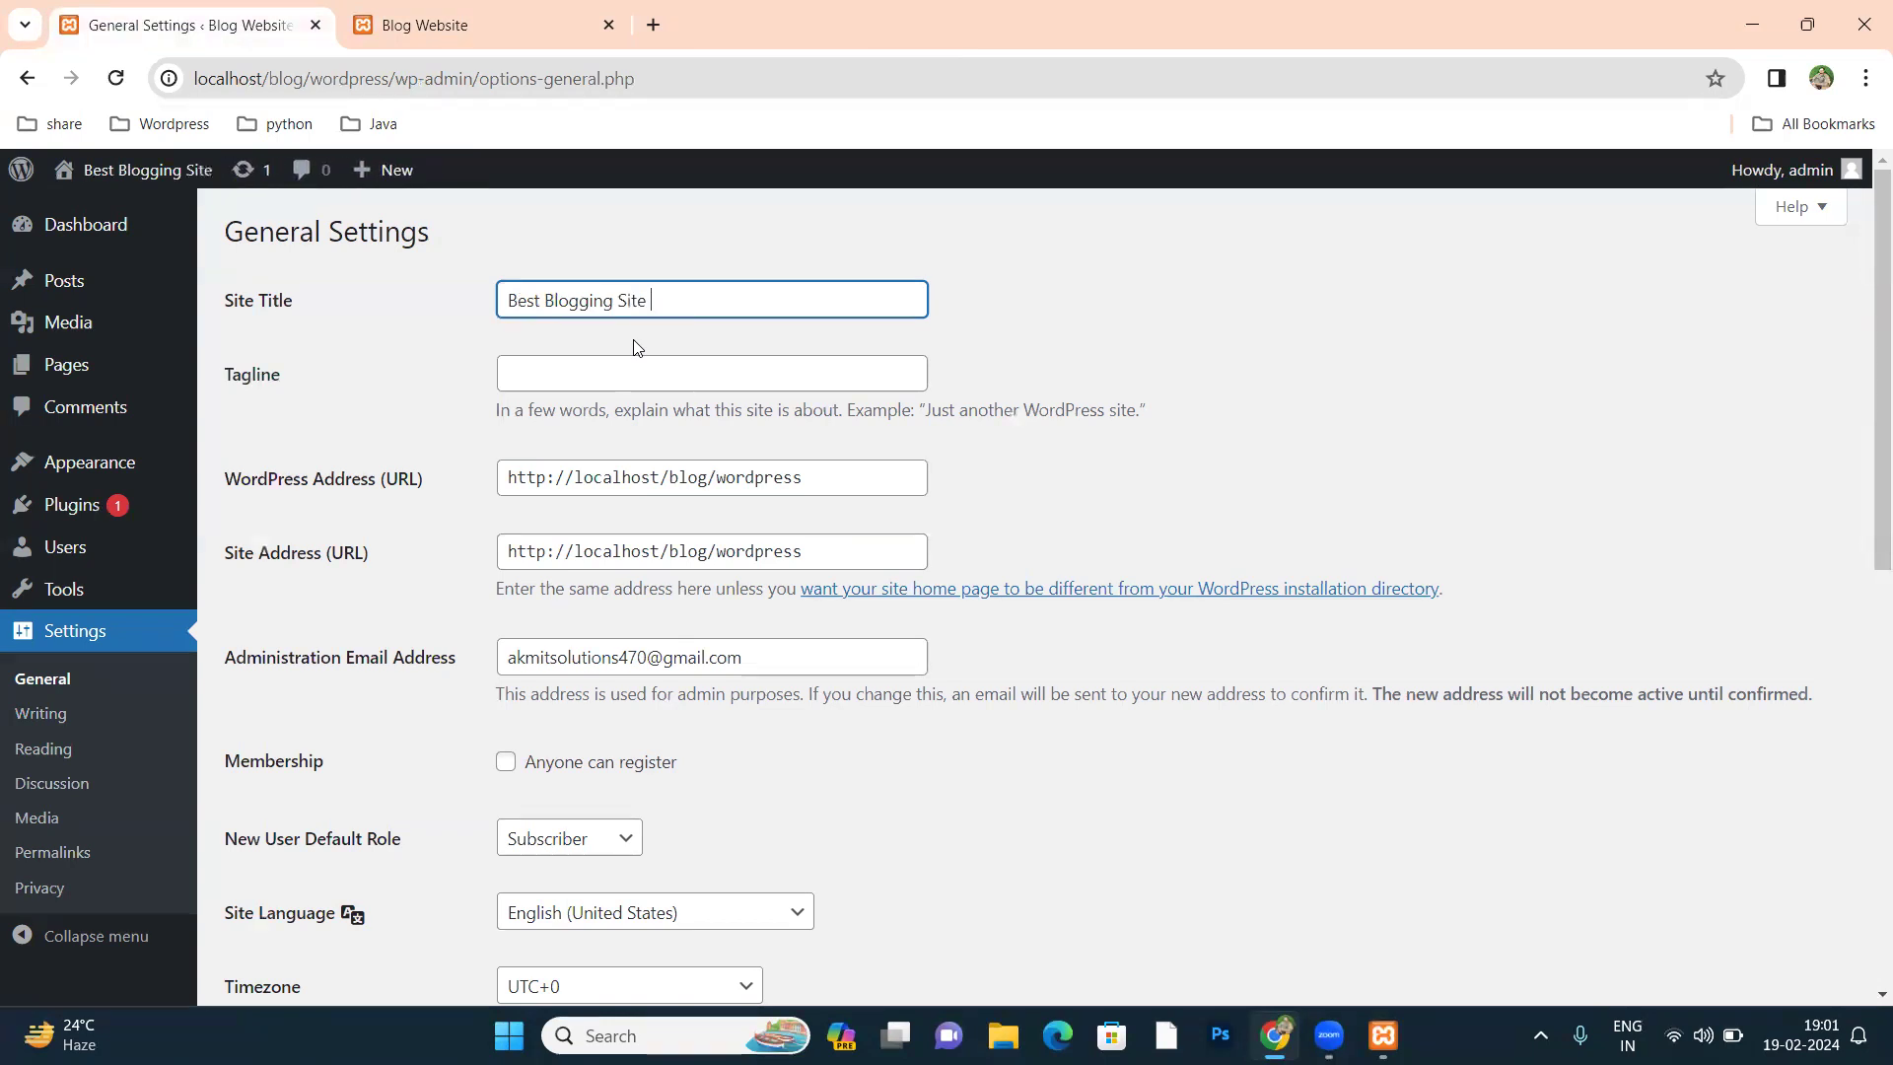
{"action": "type", "text": "r"}
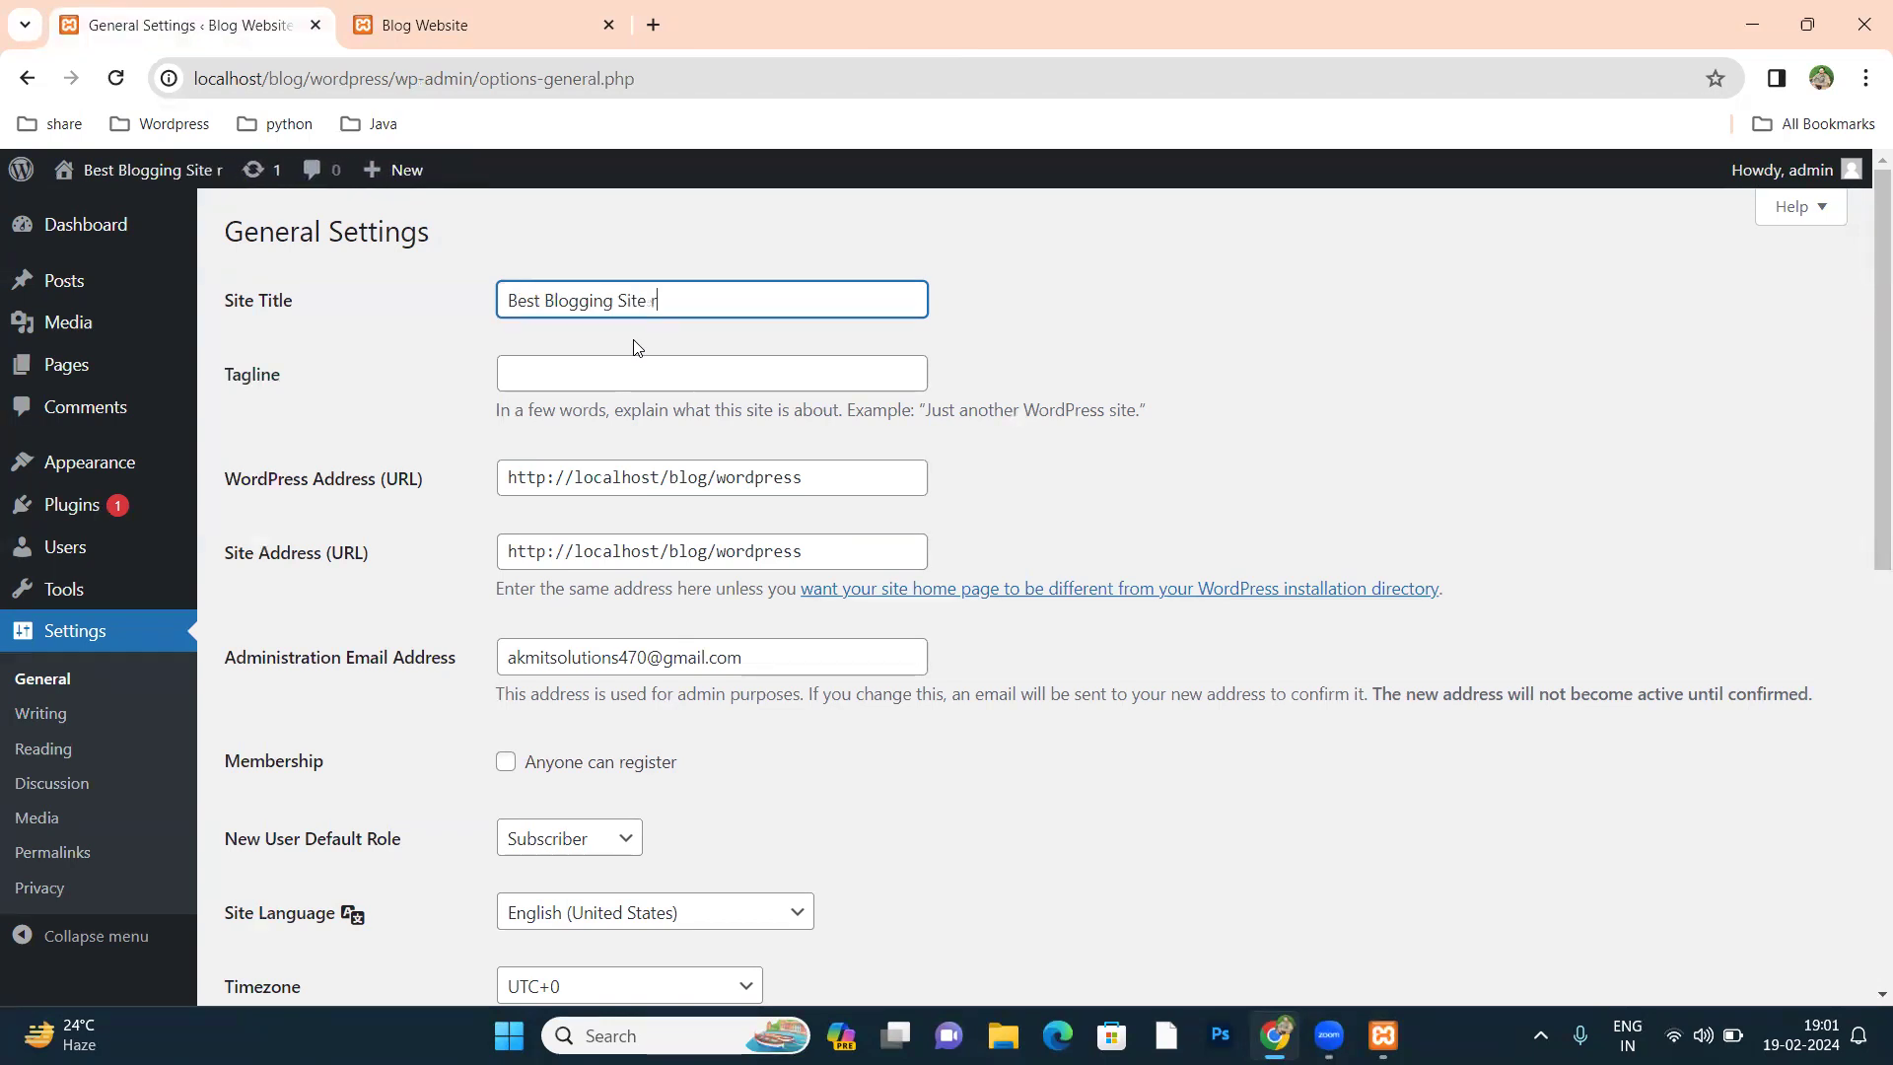
{"action": "type", "text": "elated tote"}
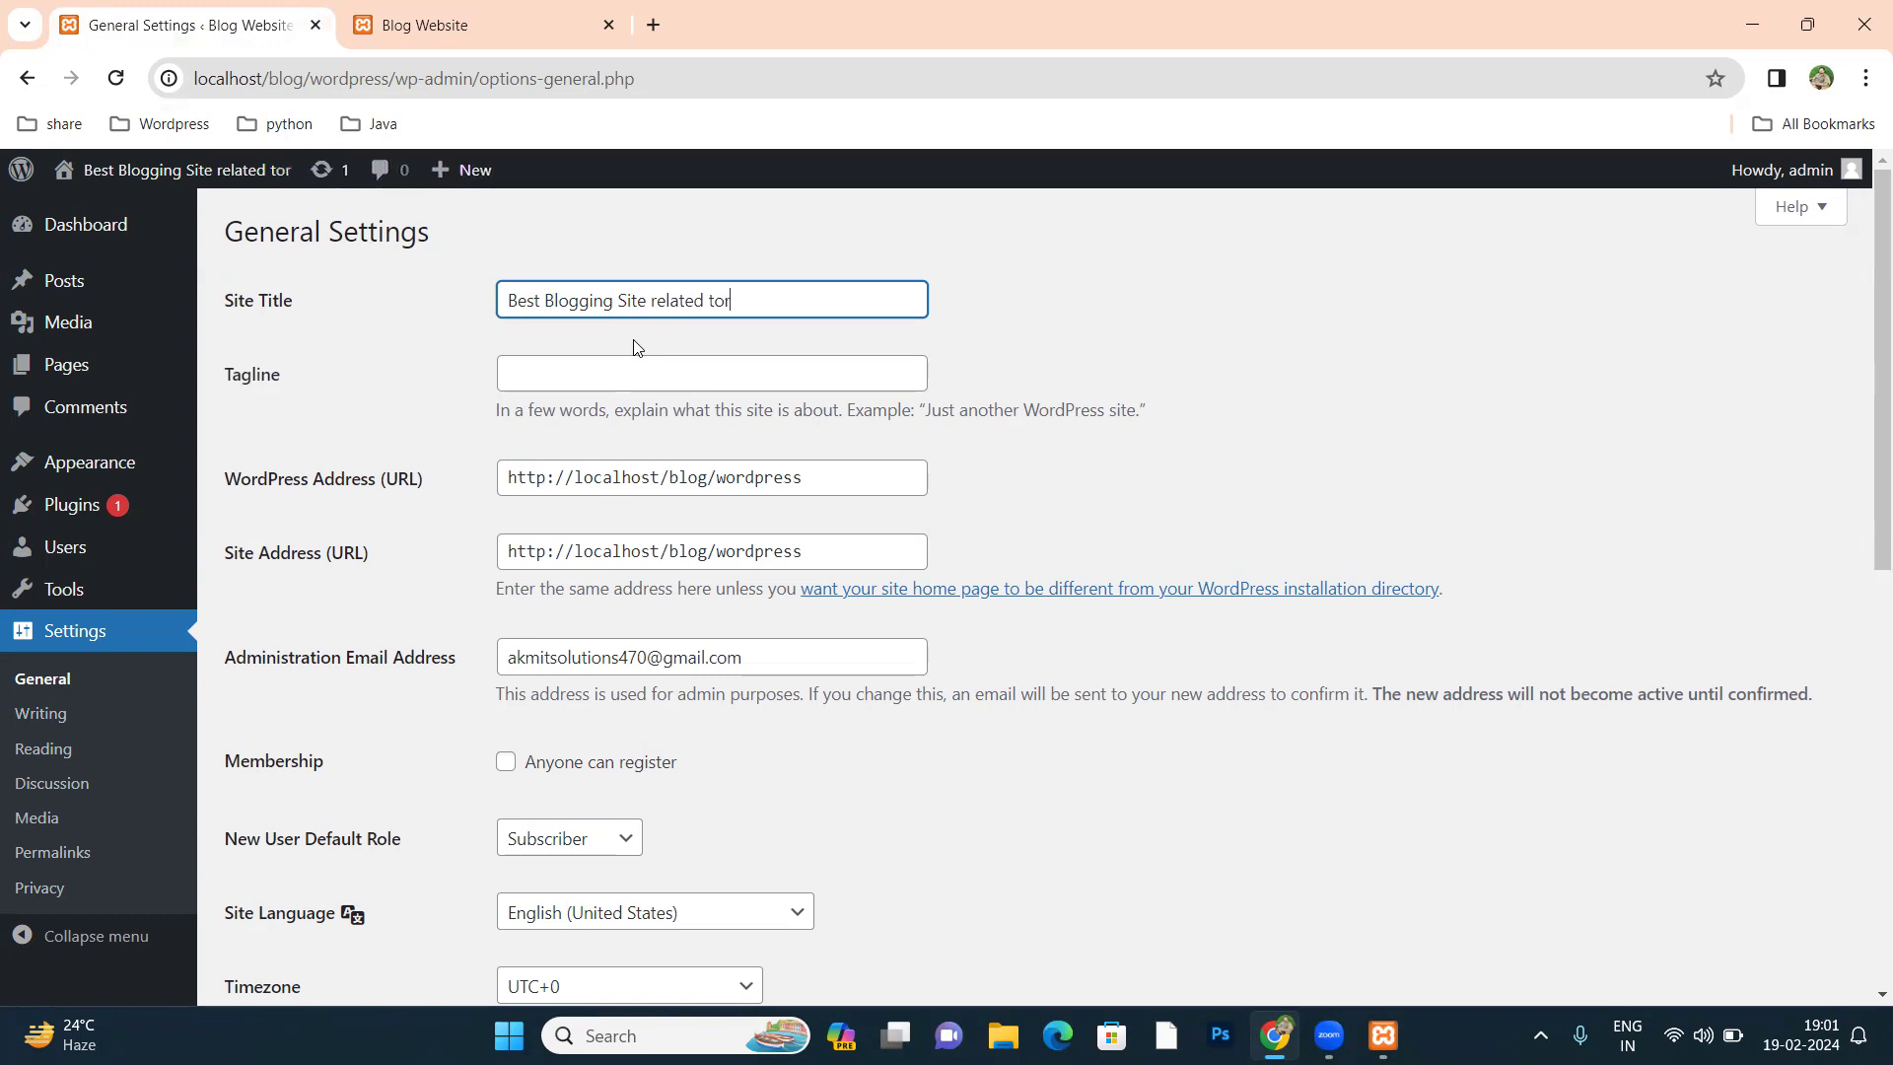
{"action": "key", "text": "BackSpace"}
{"action": "key", "text": "BackSpace"}
{"action": "type", "text": "tech scienc"}
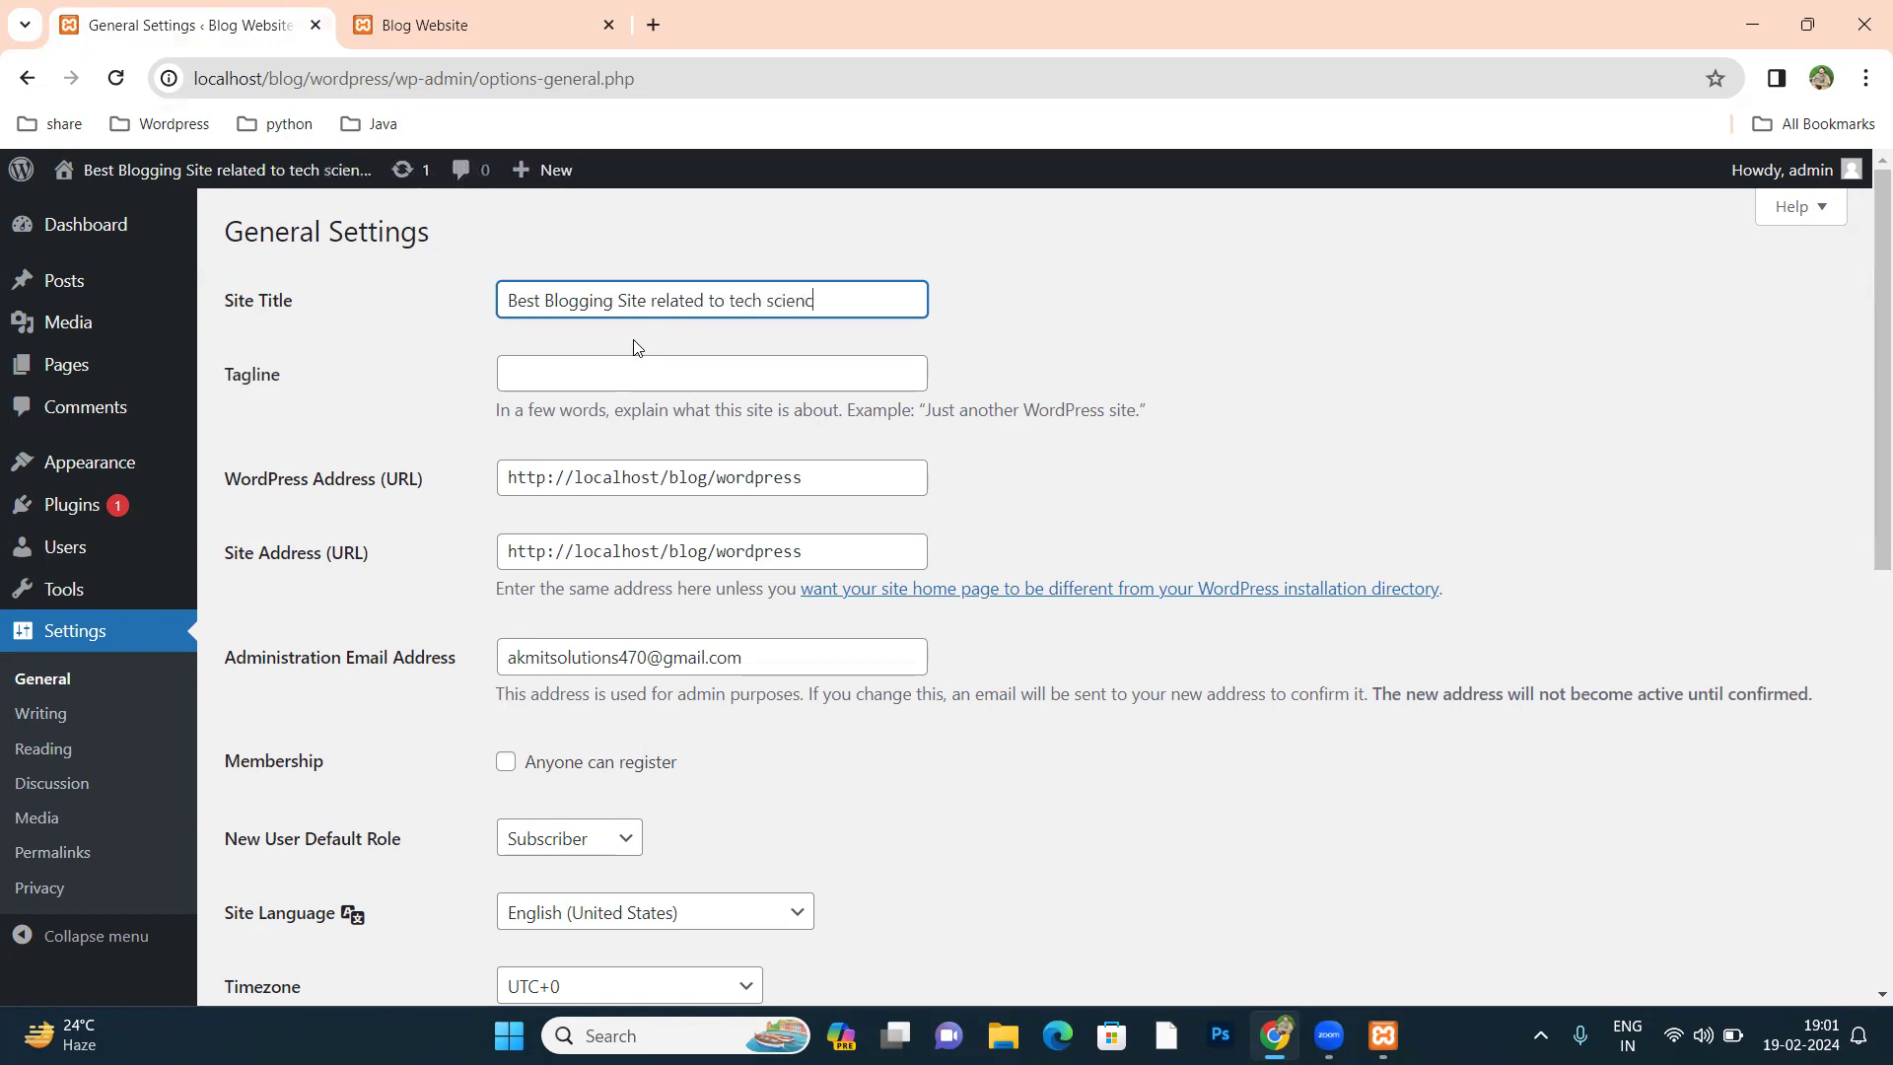
{"action": "type", "text": "e math etc."}
{"action": "right_click", "coordinate": [892, 297]}
{"action": "left_click", "coordinate": [959, 331]}
Step: Save the changes to the General Settings
{"action": "scroll", "coordinate": [611, 817], "scroll_direction": "down", "scroll_amount": 6}
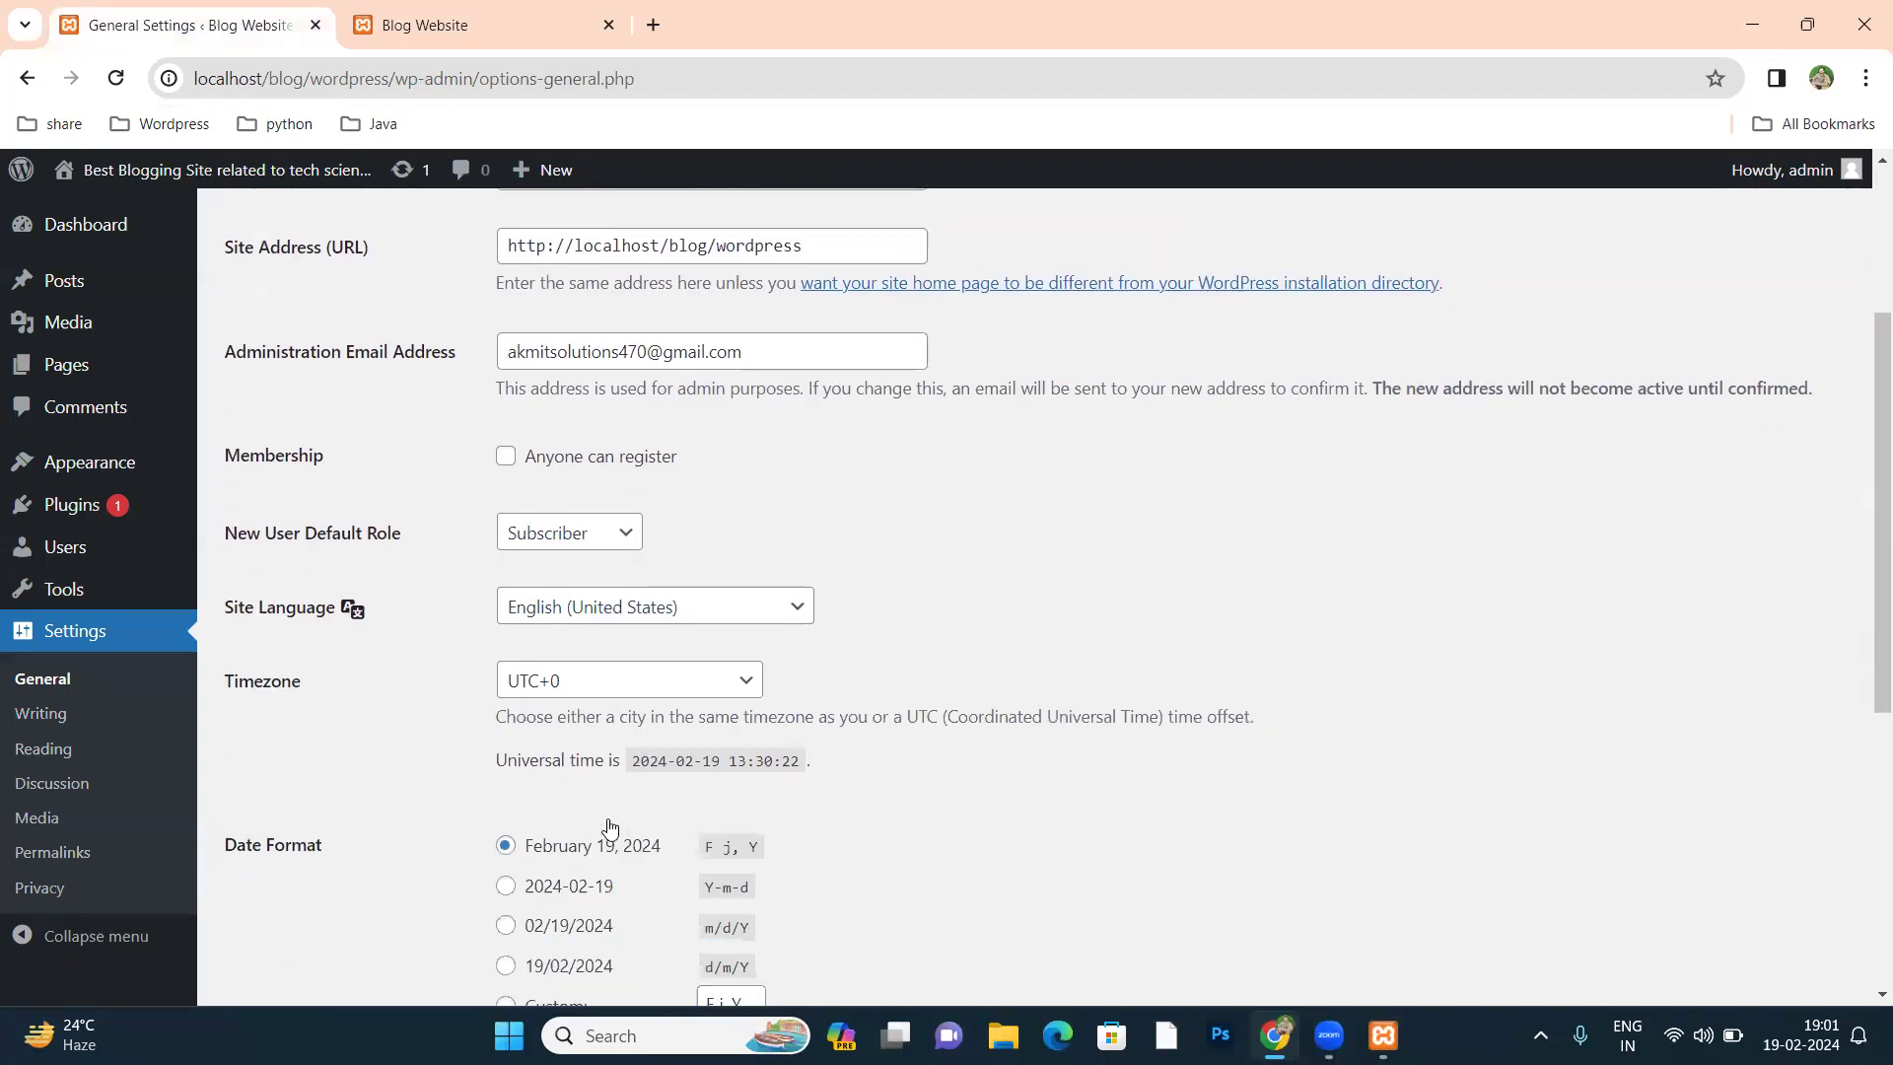
{"action": "scroll", "coordinate": [582, 830], "scroll_direction": "down", "scroll_amount": 2}
{"action": "left_click", "coordinate": [292, 882]}
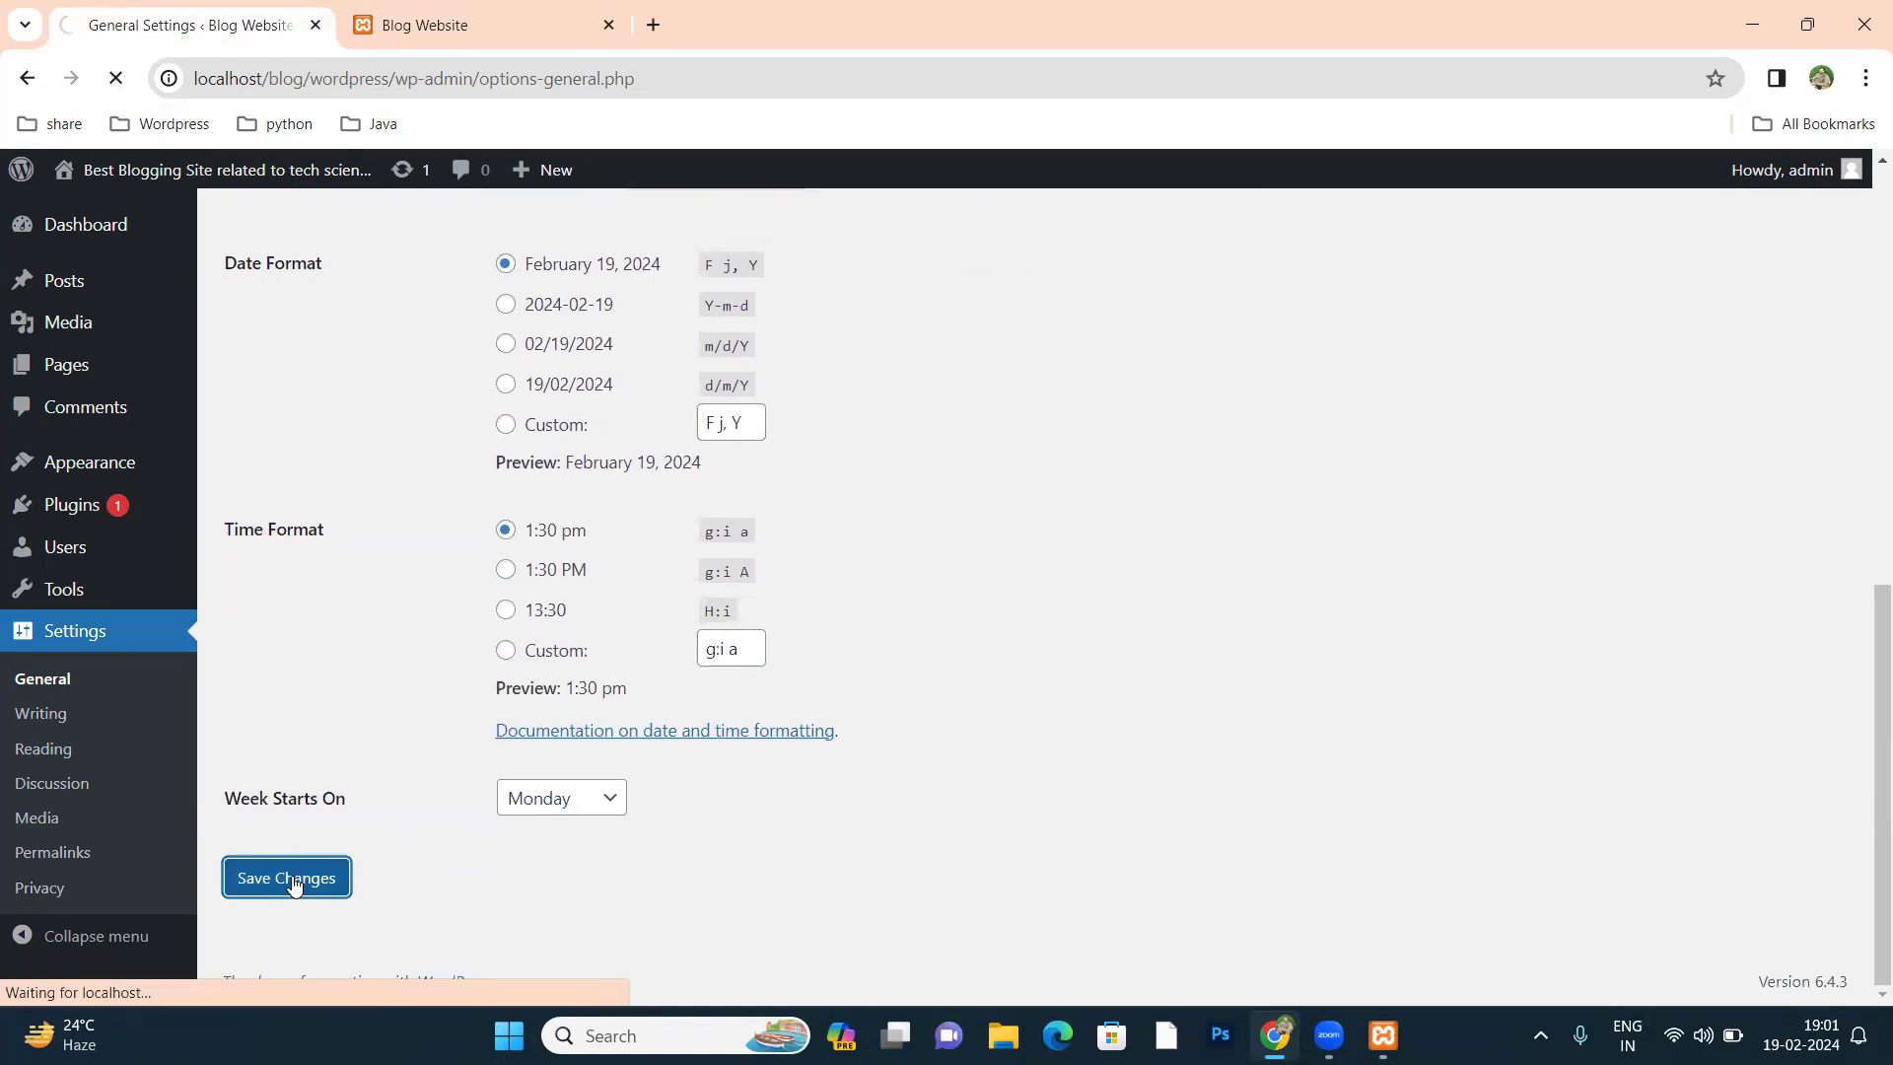
Step: Reload the blog's front page and examine the site title in the header and the browser tab
{"action": "left_click", "coordinate": [433, 39]}
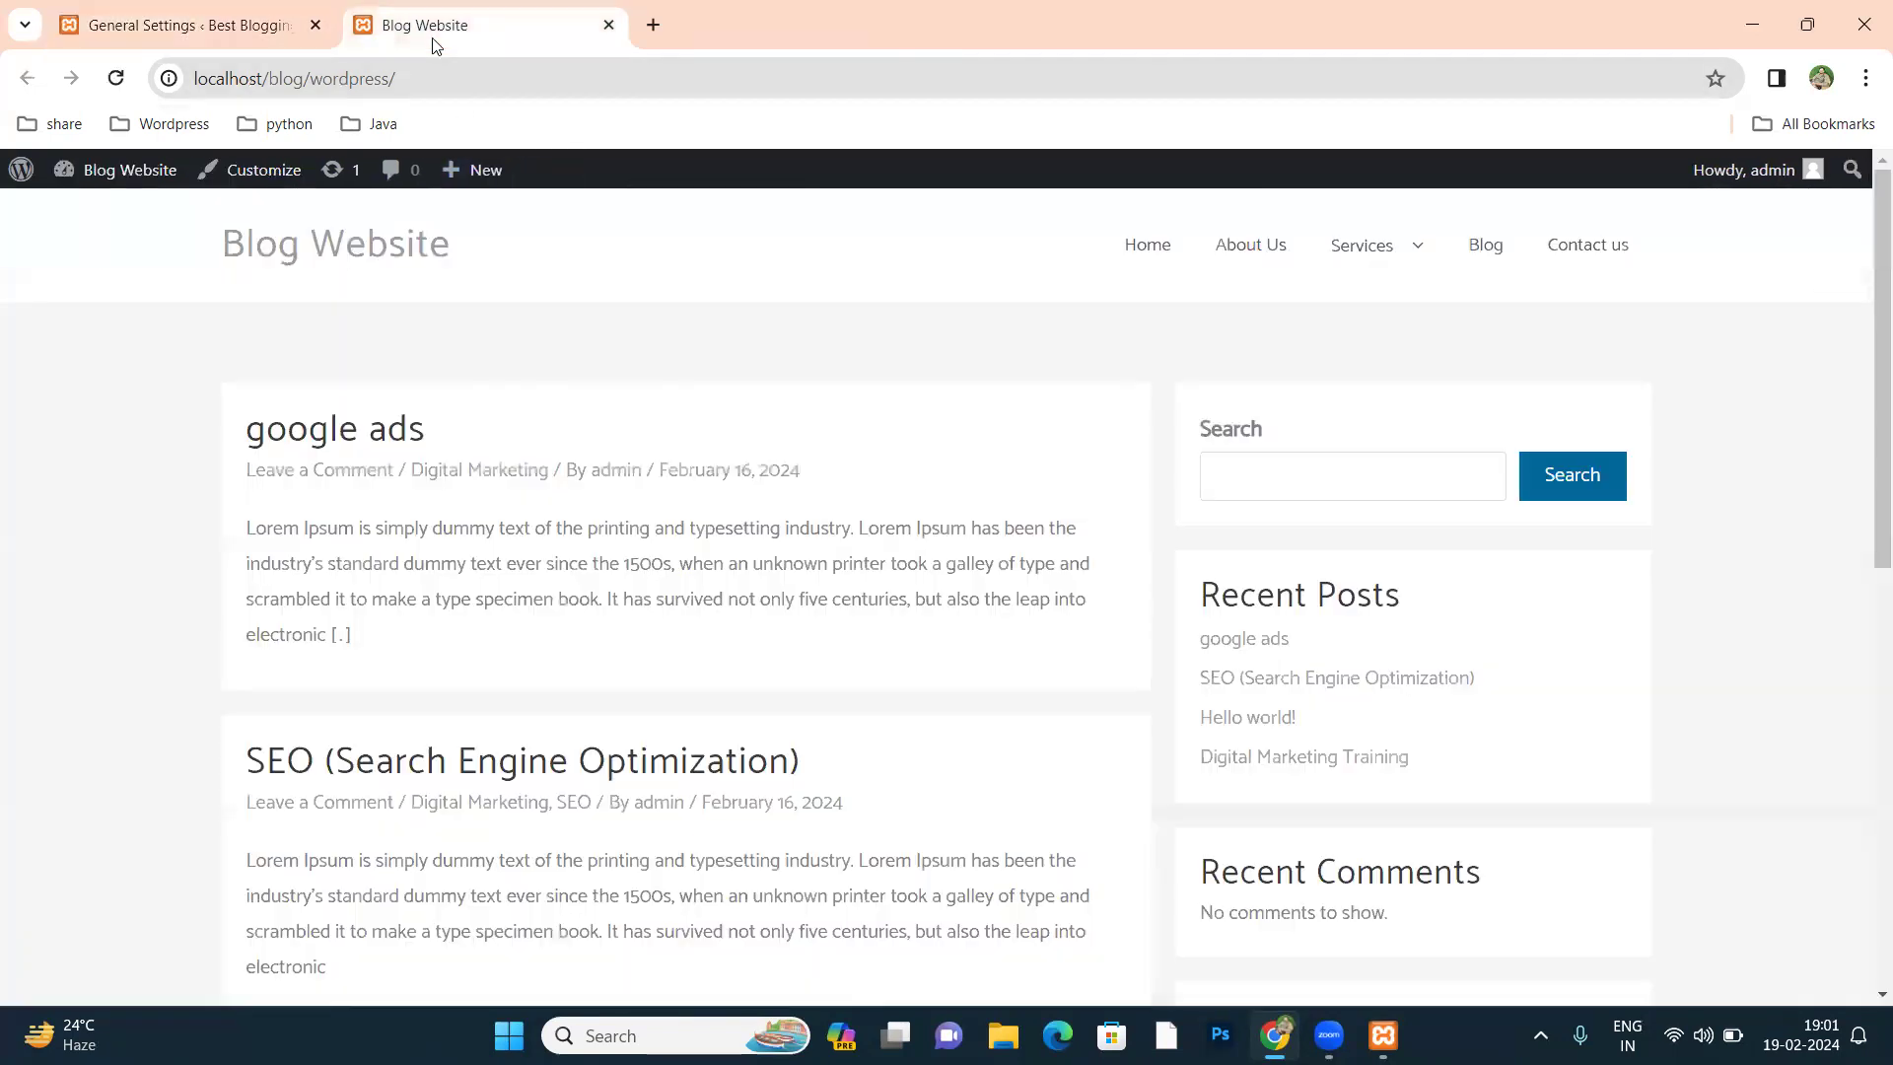
{"action": "key", "text": "F5"}
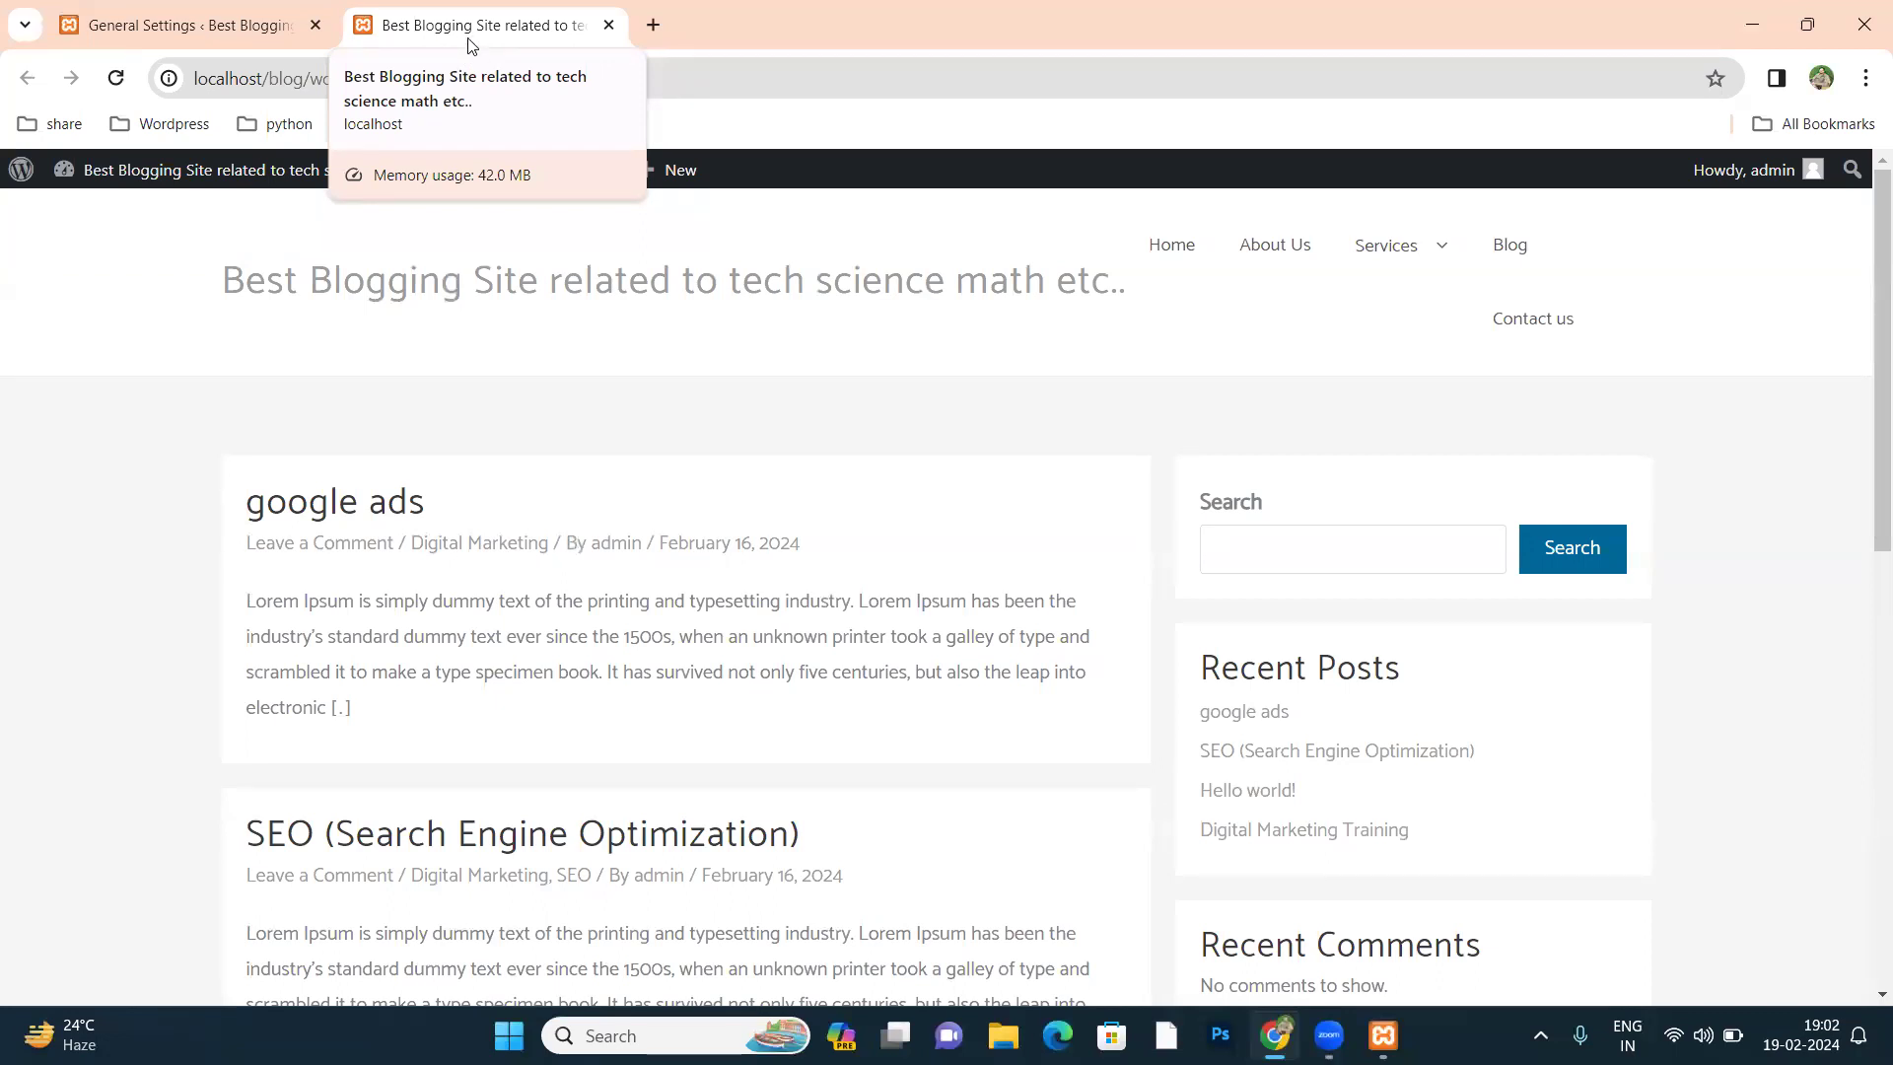
{"action": "left_click", "coordinate": [255, 20]}
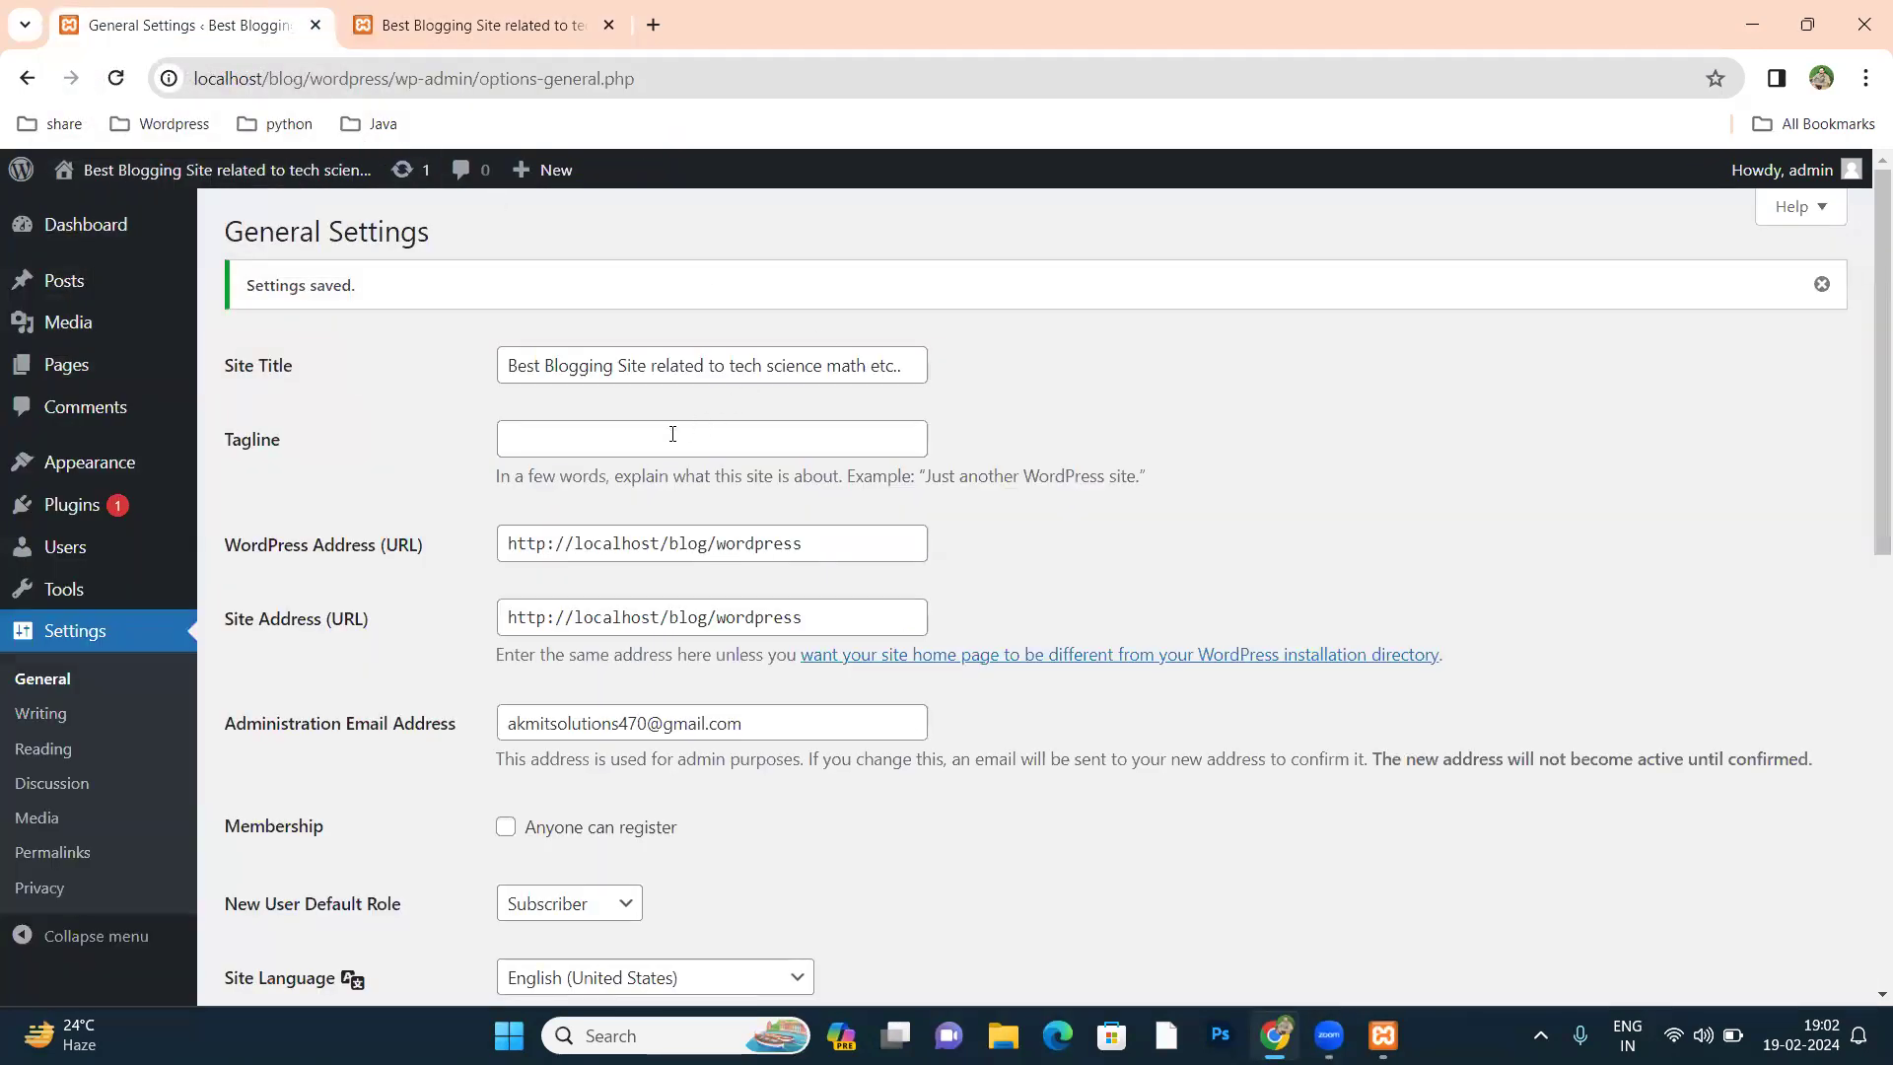
{"action": "left_click", "coordinate": [503, 30]}
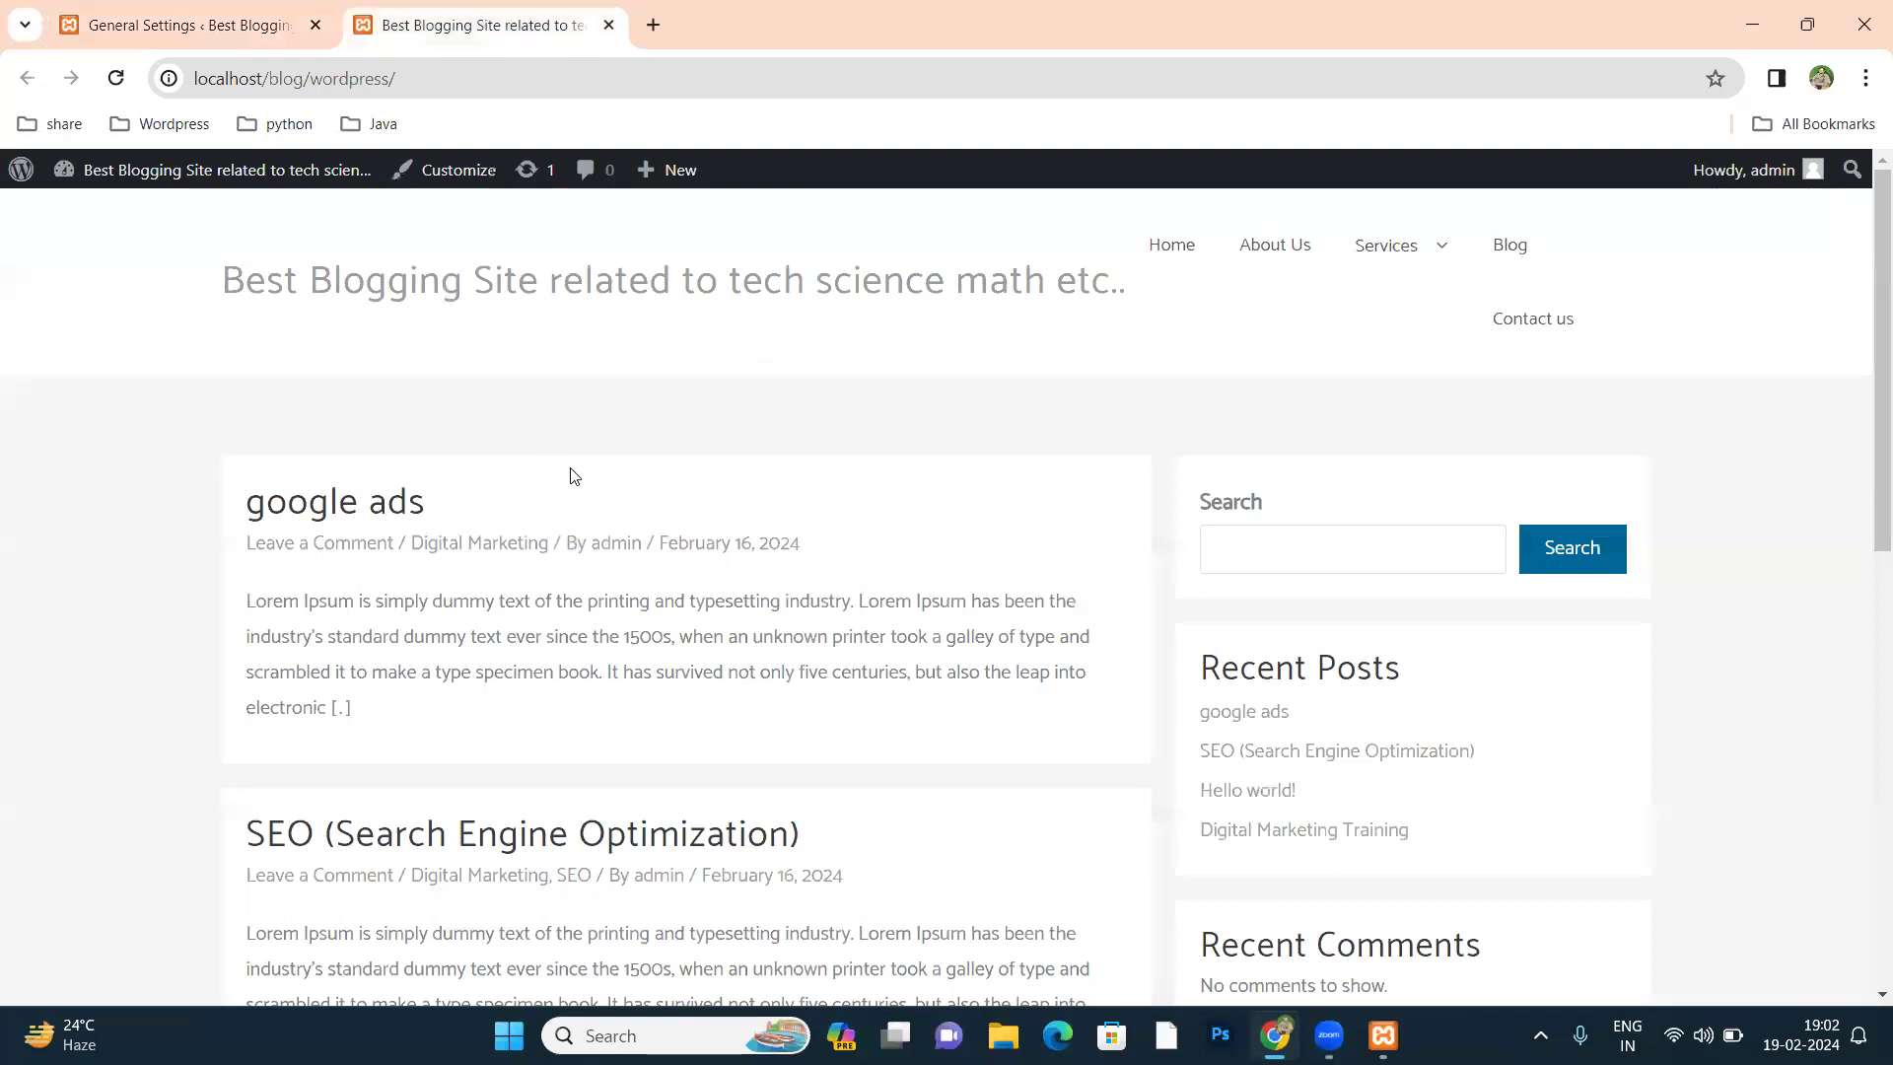
{"action": "left_click_drag", "start_coordinate": [213, 290], "coordinate": [1110, 293]}
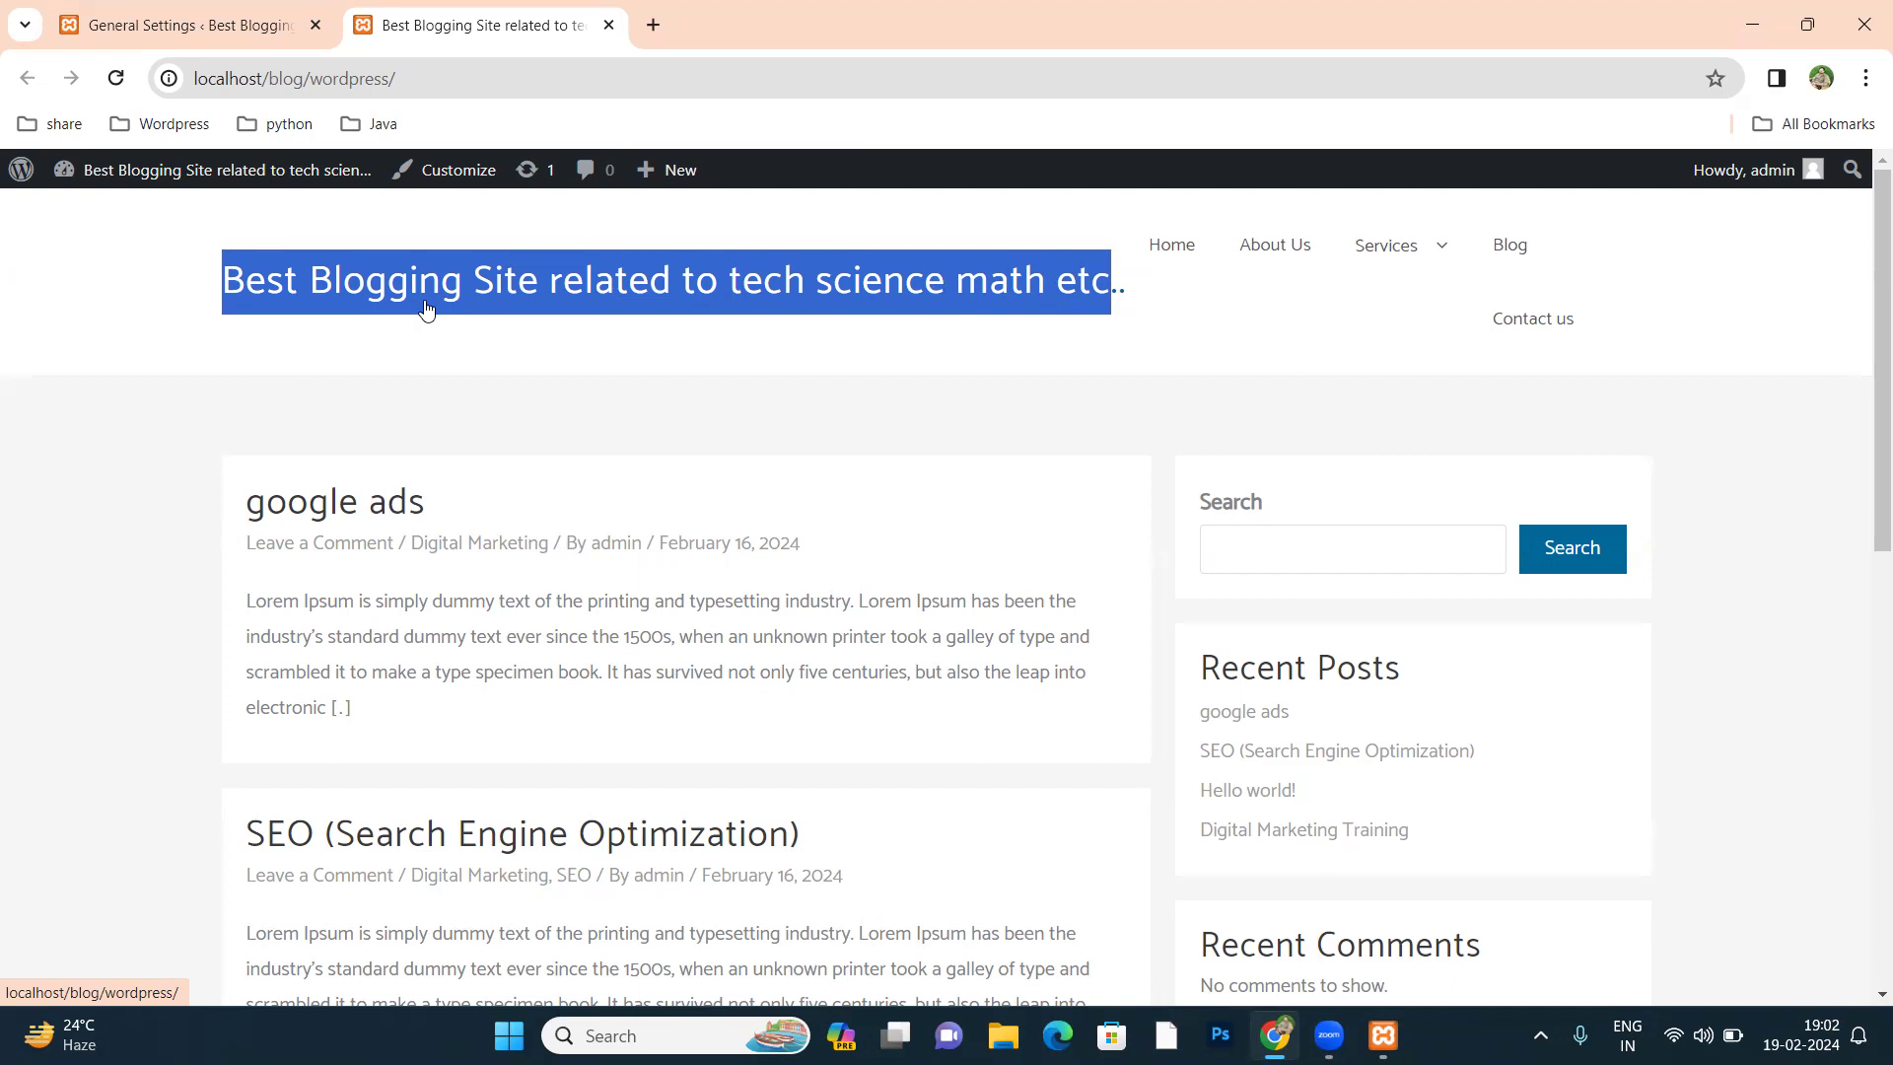
Step: Set the tagline in the General Settings to "Learn & Earn with the blogging" and save the changes
{"action": "left_click", "coordinate": [249, 24]}
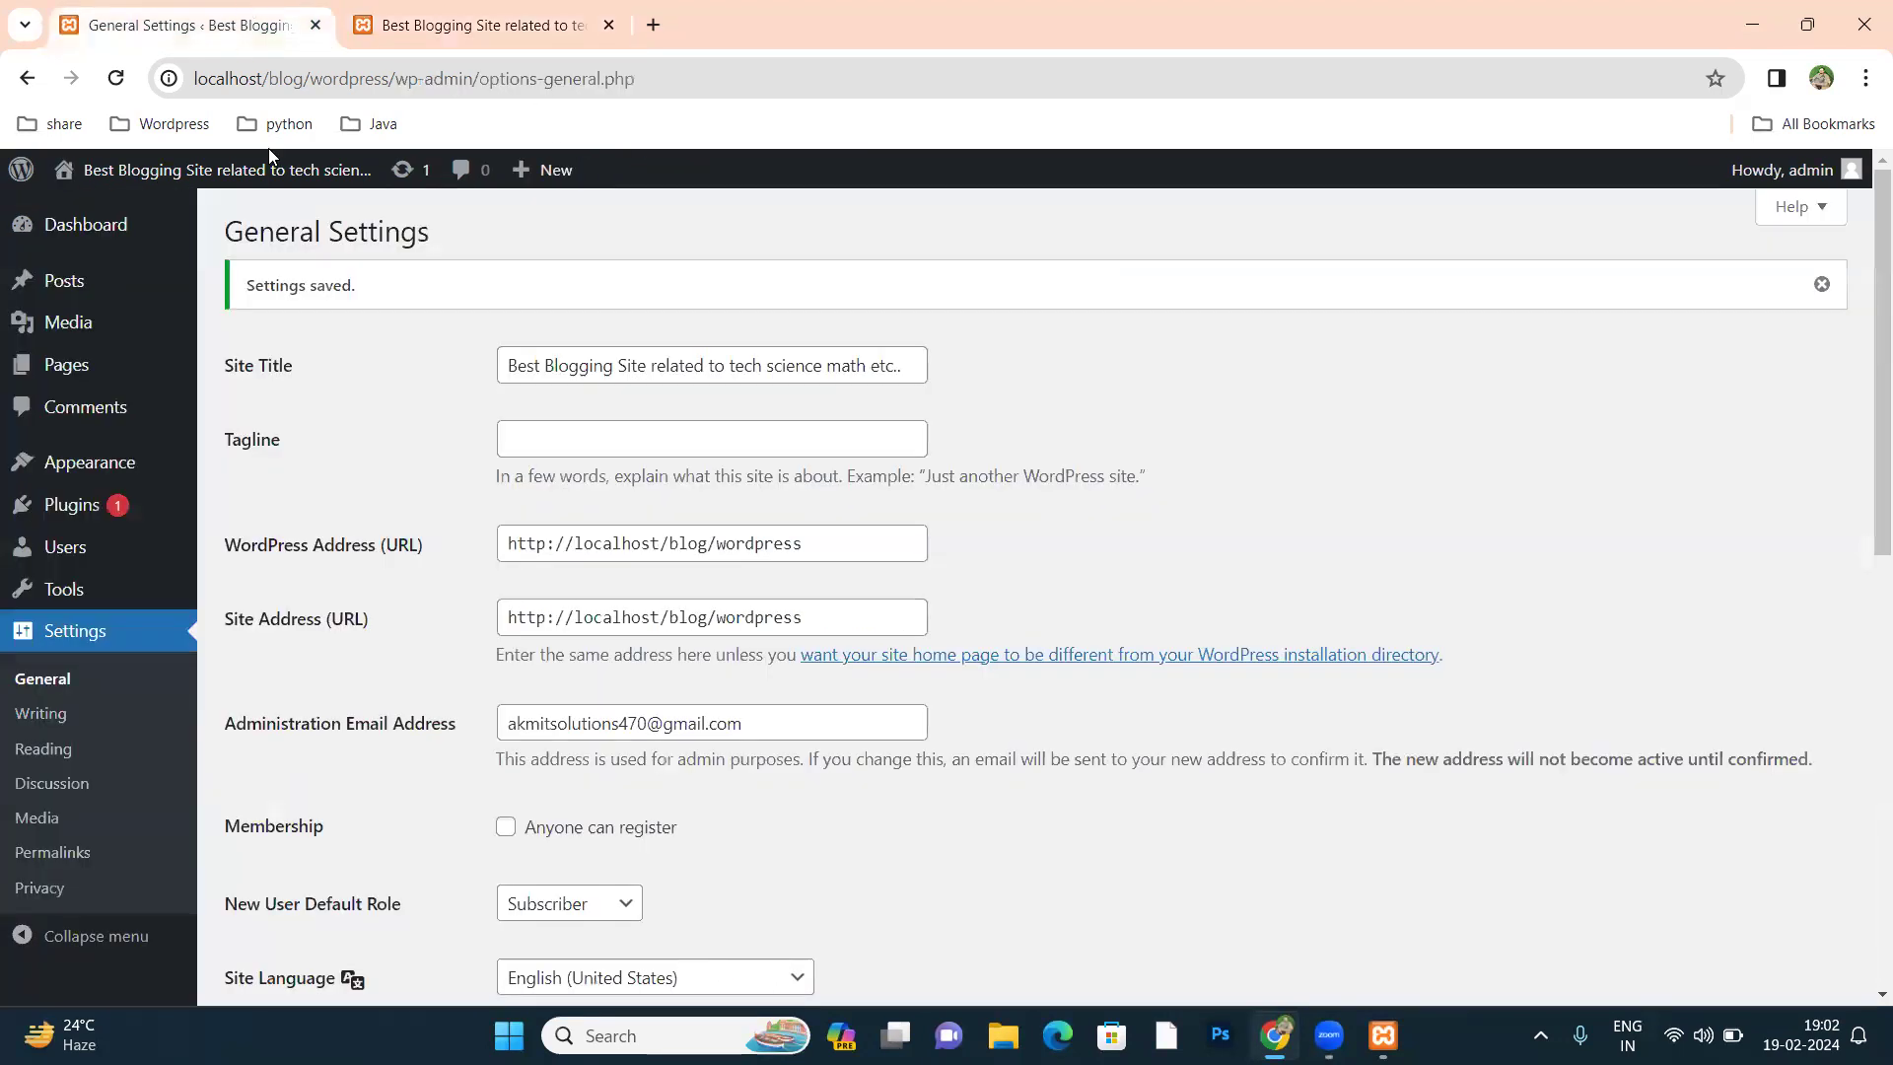
{"action": "left_click", "coordinate": [600, 436]}
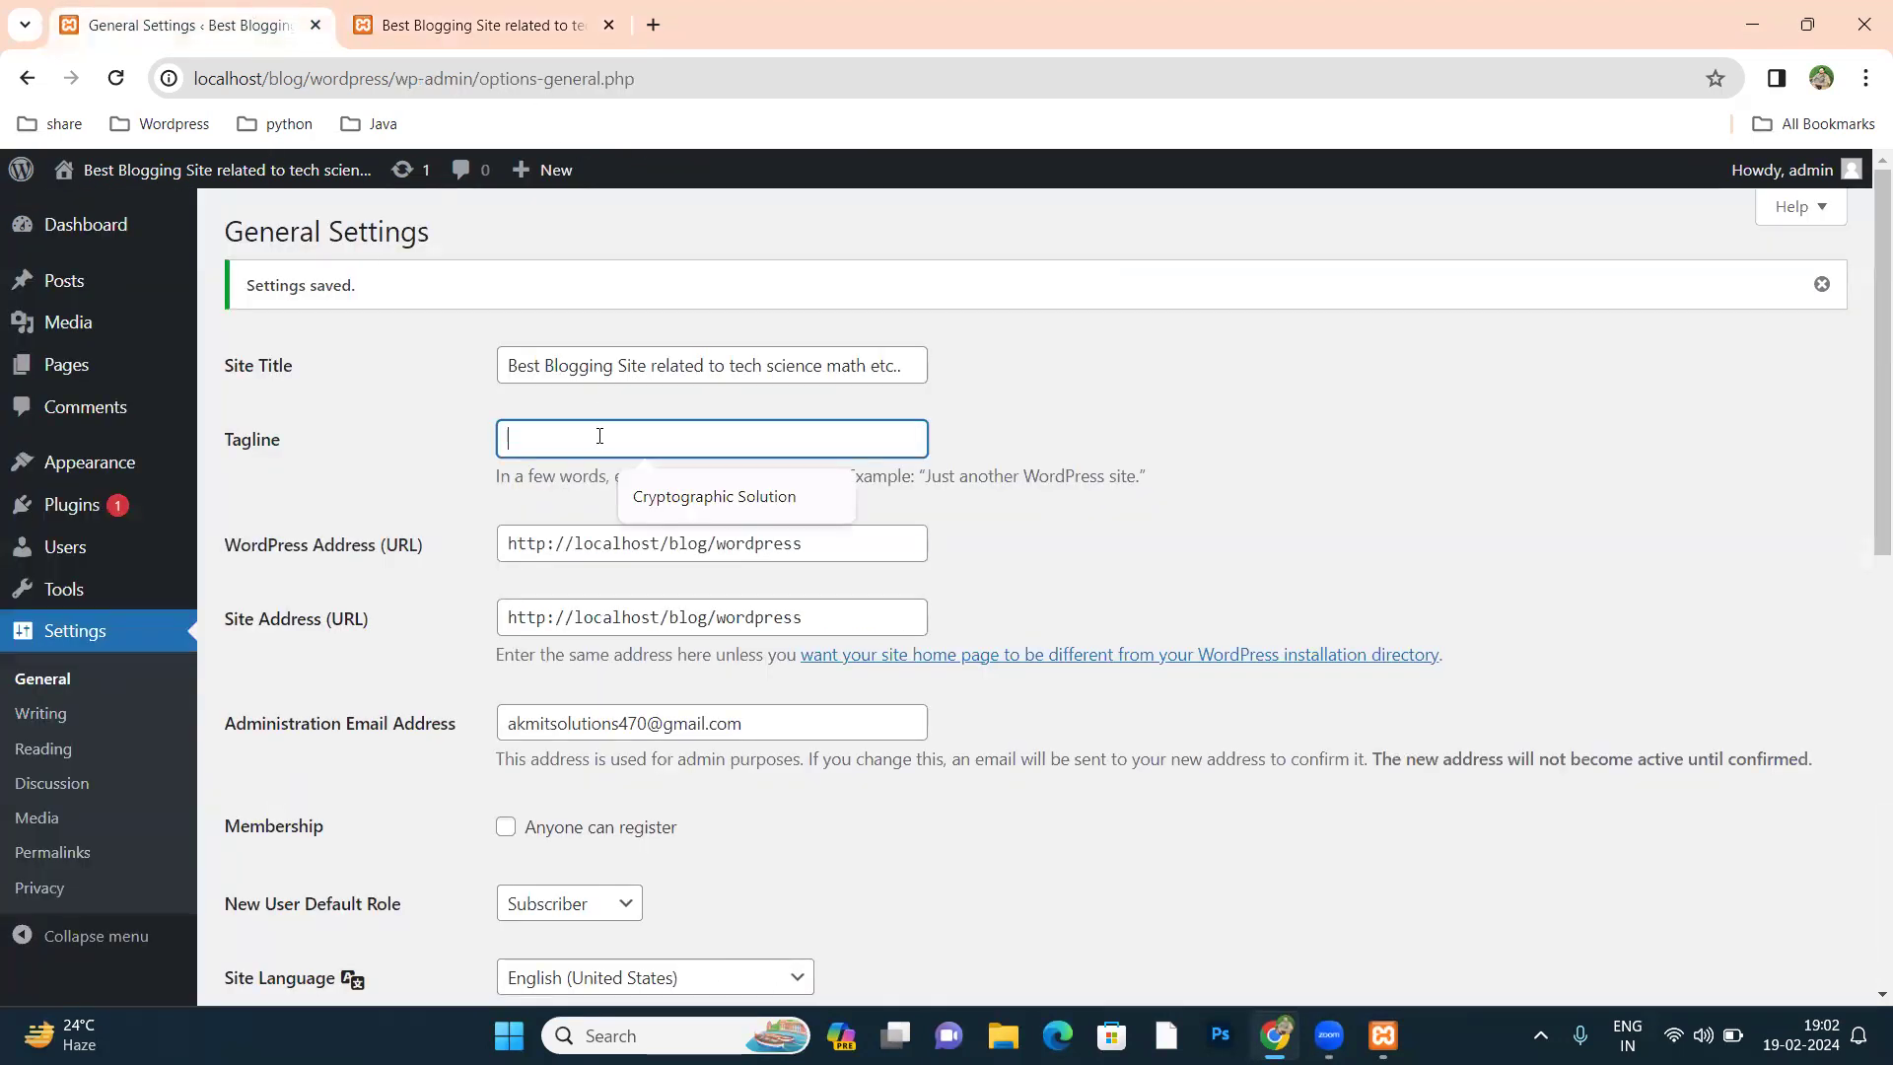
{"action": "type", "text": "Get"}
{"action": "key", "text": "BackSpace"}
{"action": "key", "text": "BackSpace"}
{"action": "key", "text": "BackSpace"}
{"action": "type", "text": "Learn &"}
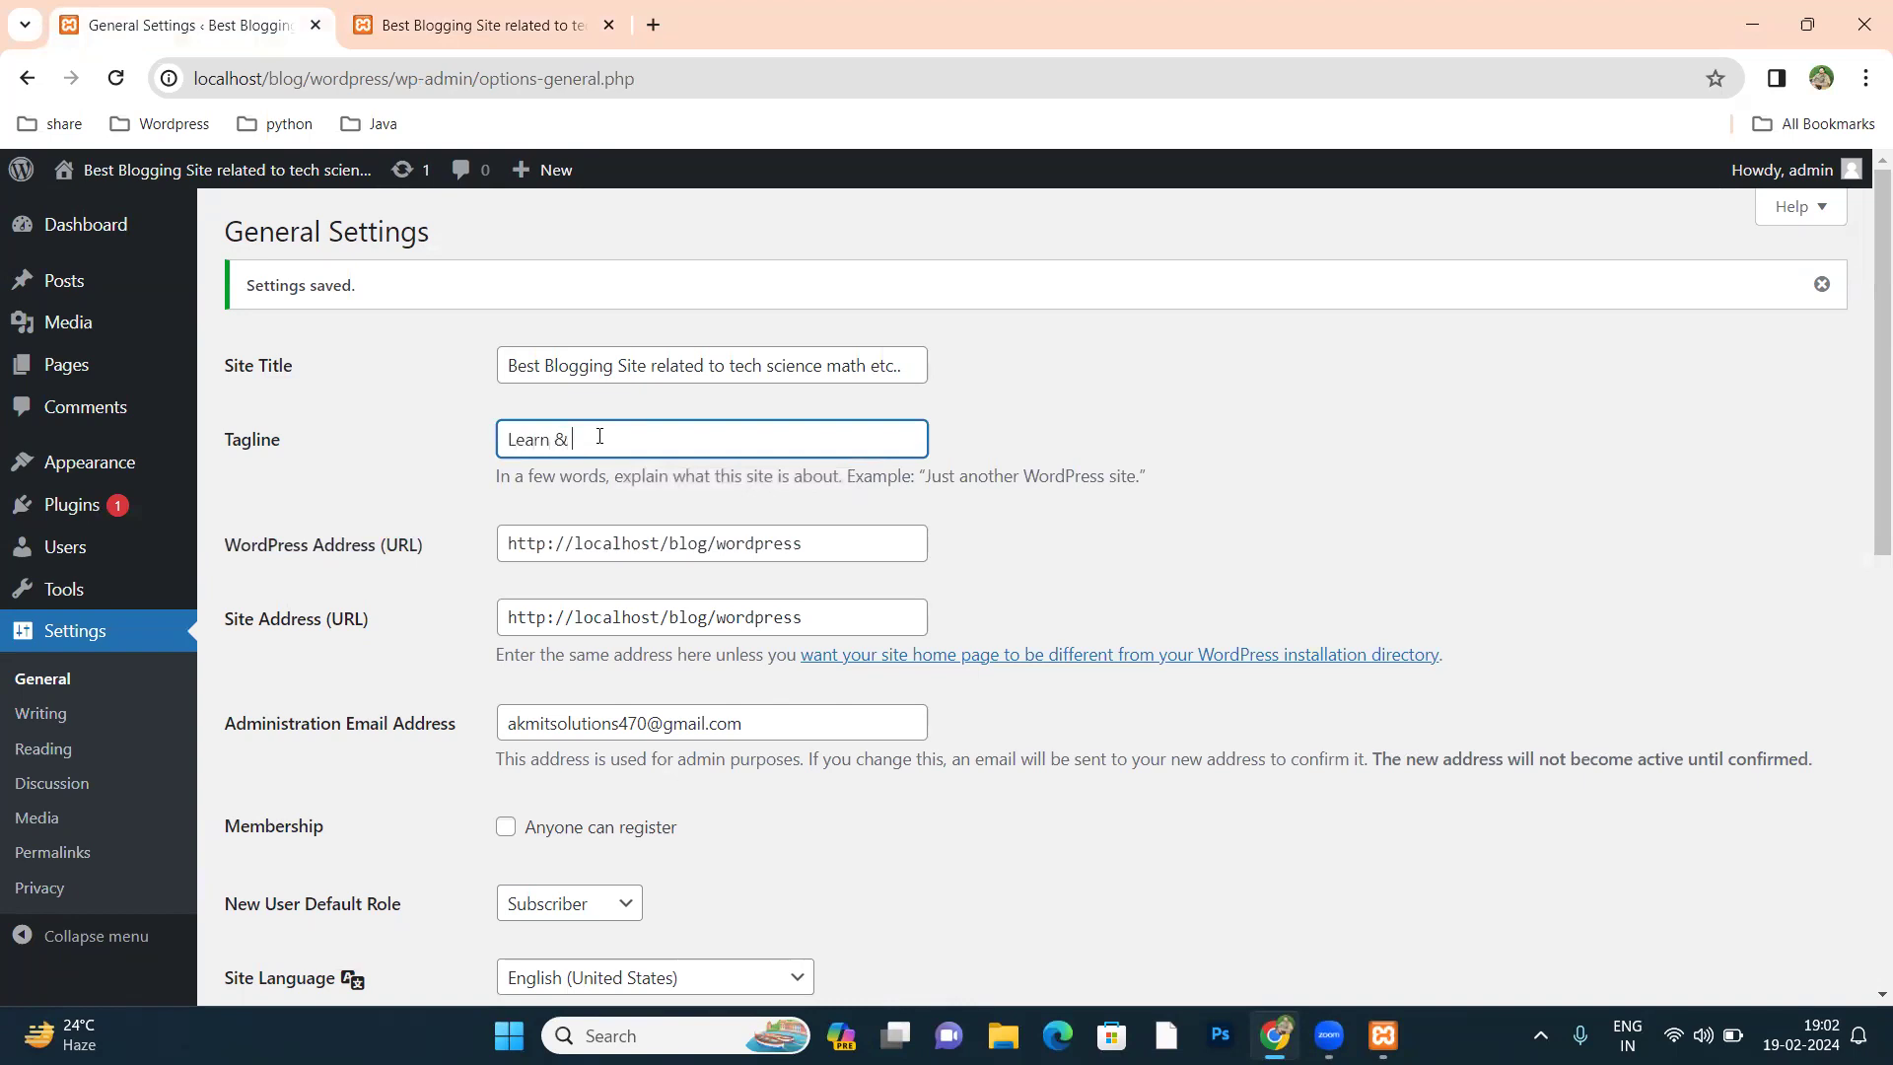
{"action": "type", "text": "Earln w"}
{"action": "type", "text": "ith the"}
{"action": "type", "text": " blosing"}
{"action": "key", "text": "BackSpace"}
{"action": "key", "text": "BackSpace"}
{"action": "key", "text": "BackSpace"}
{"action": "key", "text": "BackSpace"}
{"action": "type", "text": "gging"}
{"action": "right_click", "coordinate": [590, 445]}
{"action": "left_click", "coordinate": [653, 473]}
{"action": "scroll", "coordinate": [799, 458], "scroll_direction": "down", "scroll_amount": 10}
{"action": "left_click", "coordinate": [318, 881]}
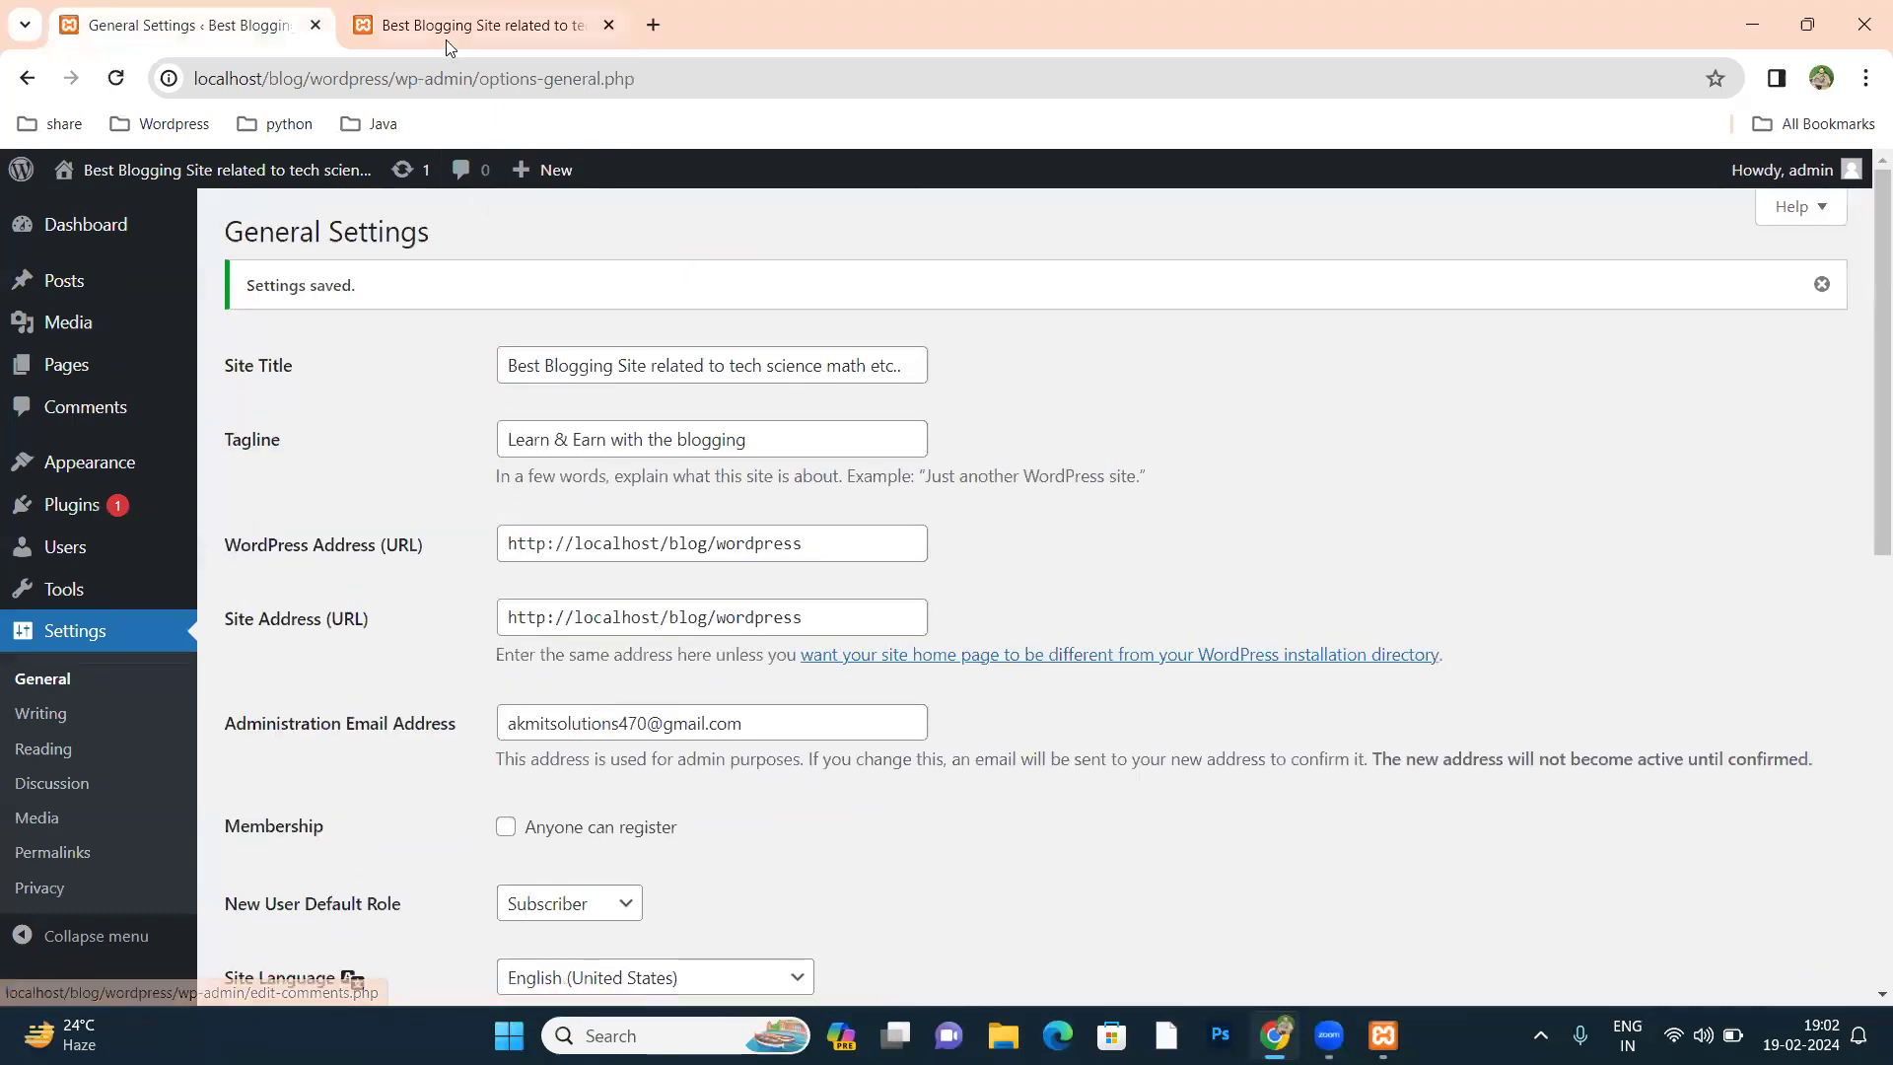
Step: Reload the blog's front page and examine the tagline below the site title in the header
{"action": "left_click", "coordinate": [446, 31]}
{"action": "key", "text": "F5"}
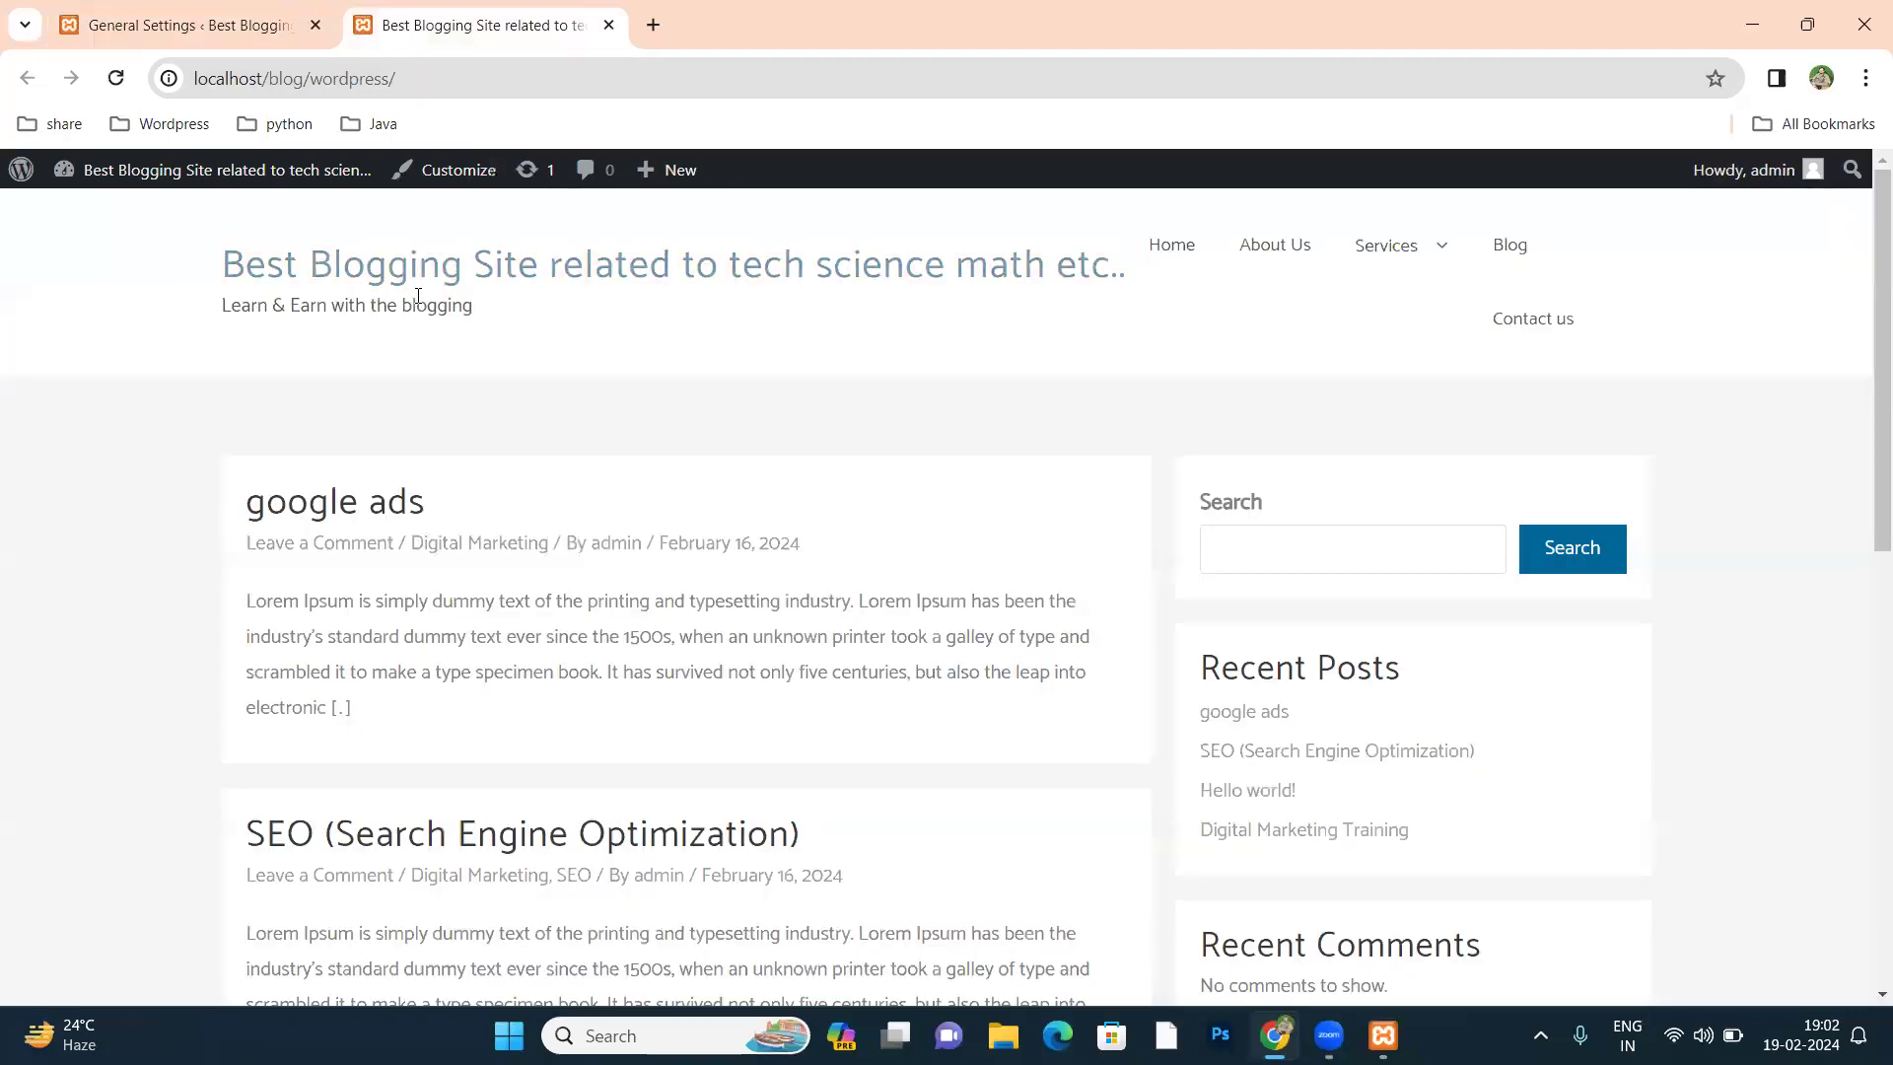
{"action": "triple_click", "coordinate": [395, 308]}
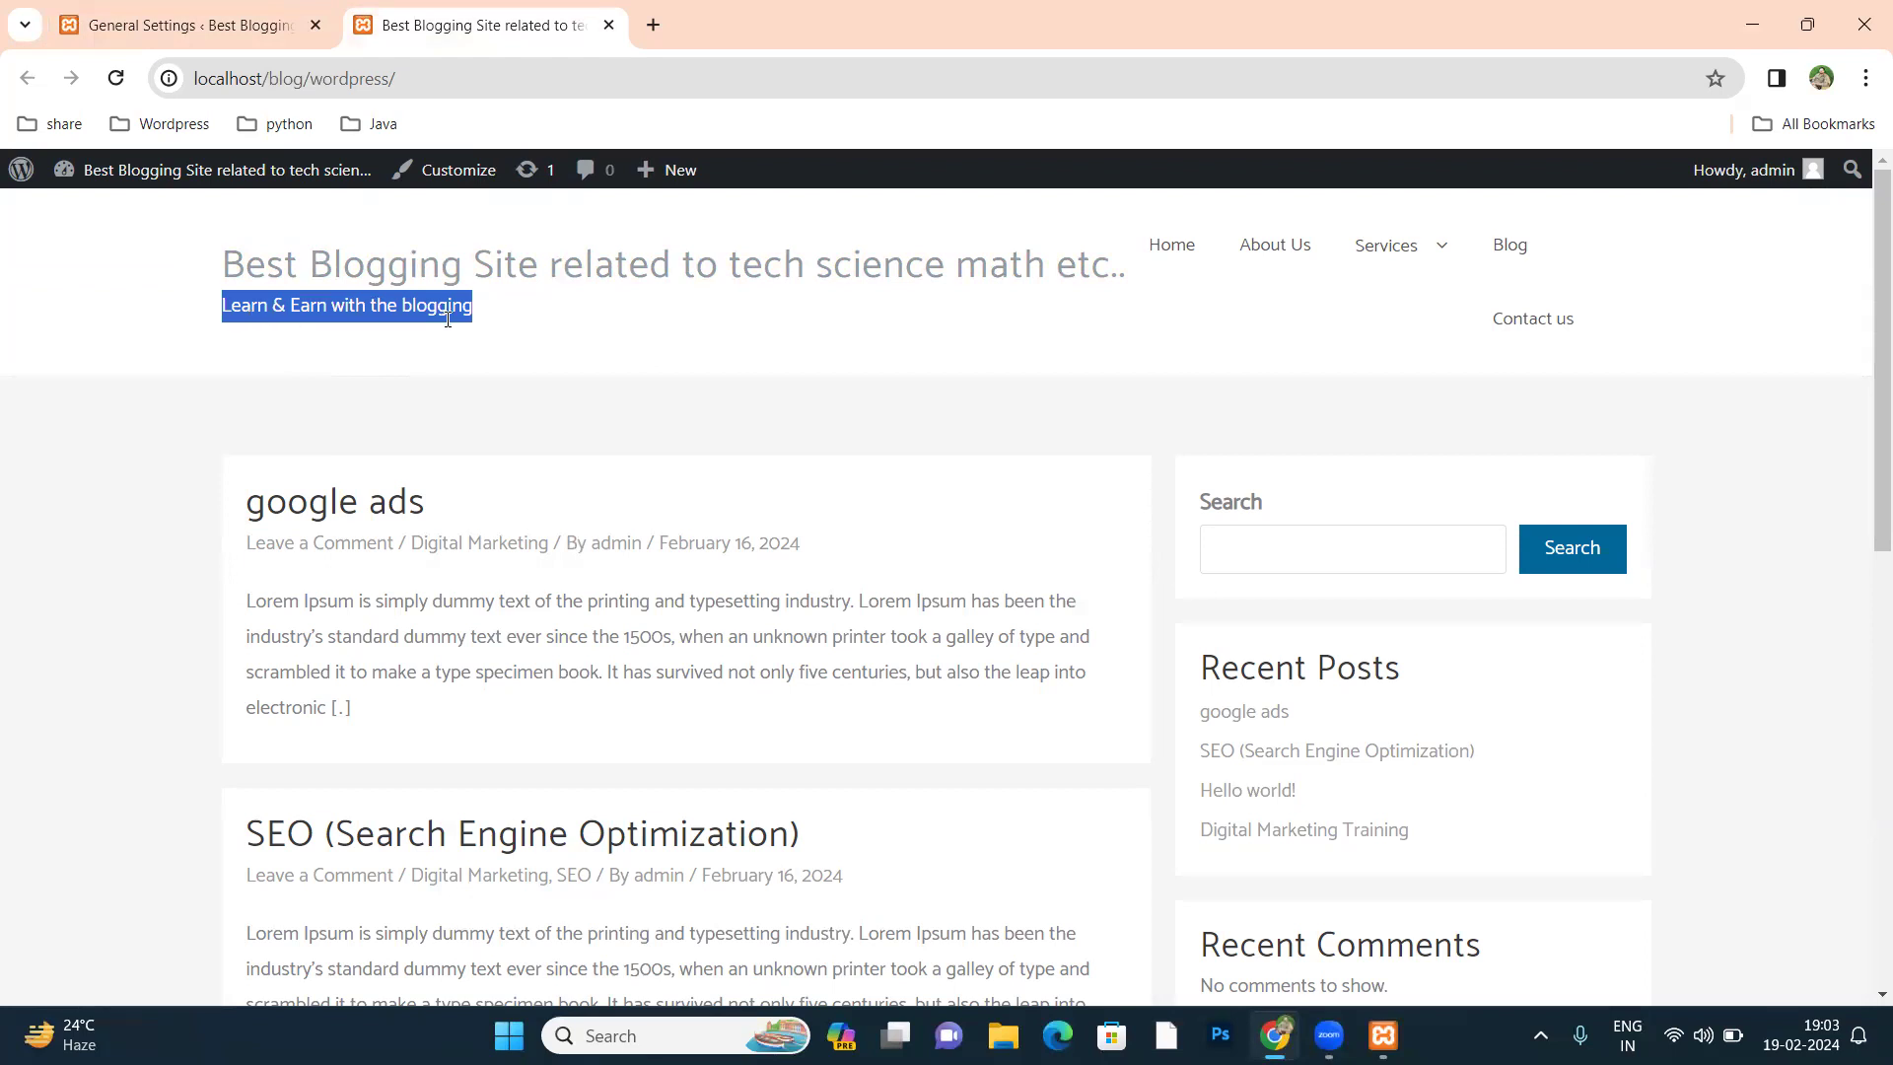
{"action": "left_click_drag", "start_coordinate": [213, 255], "coordinate": [510, 340]}
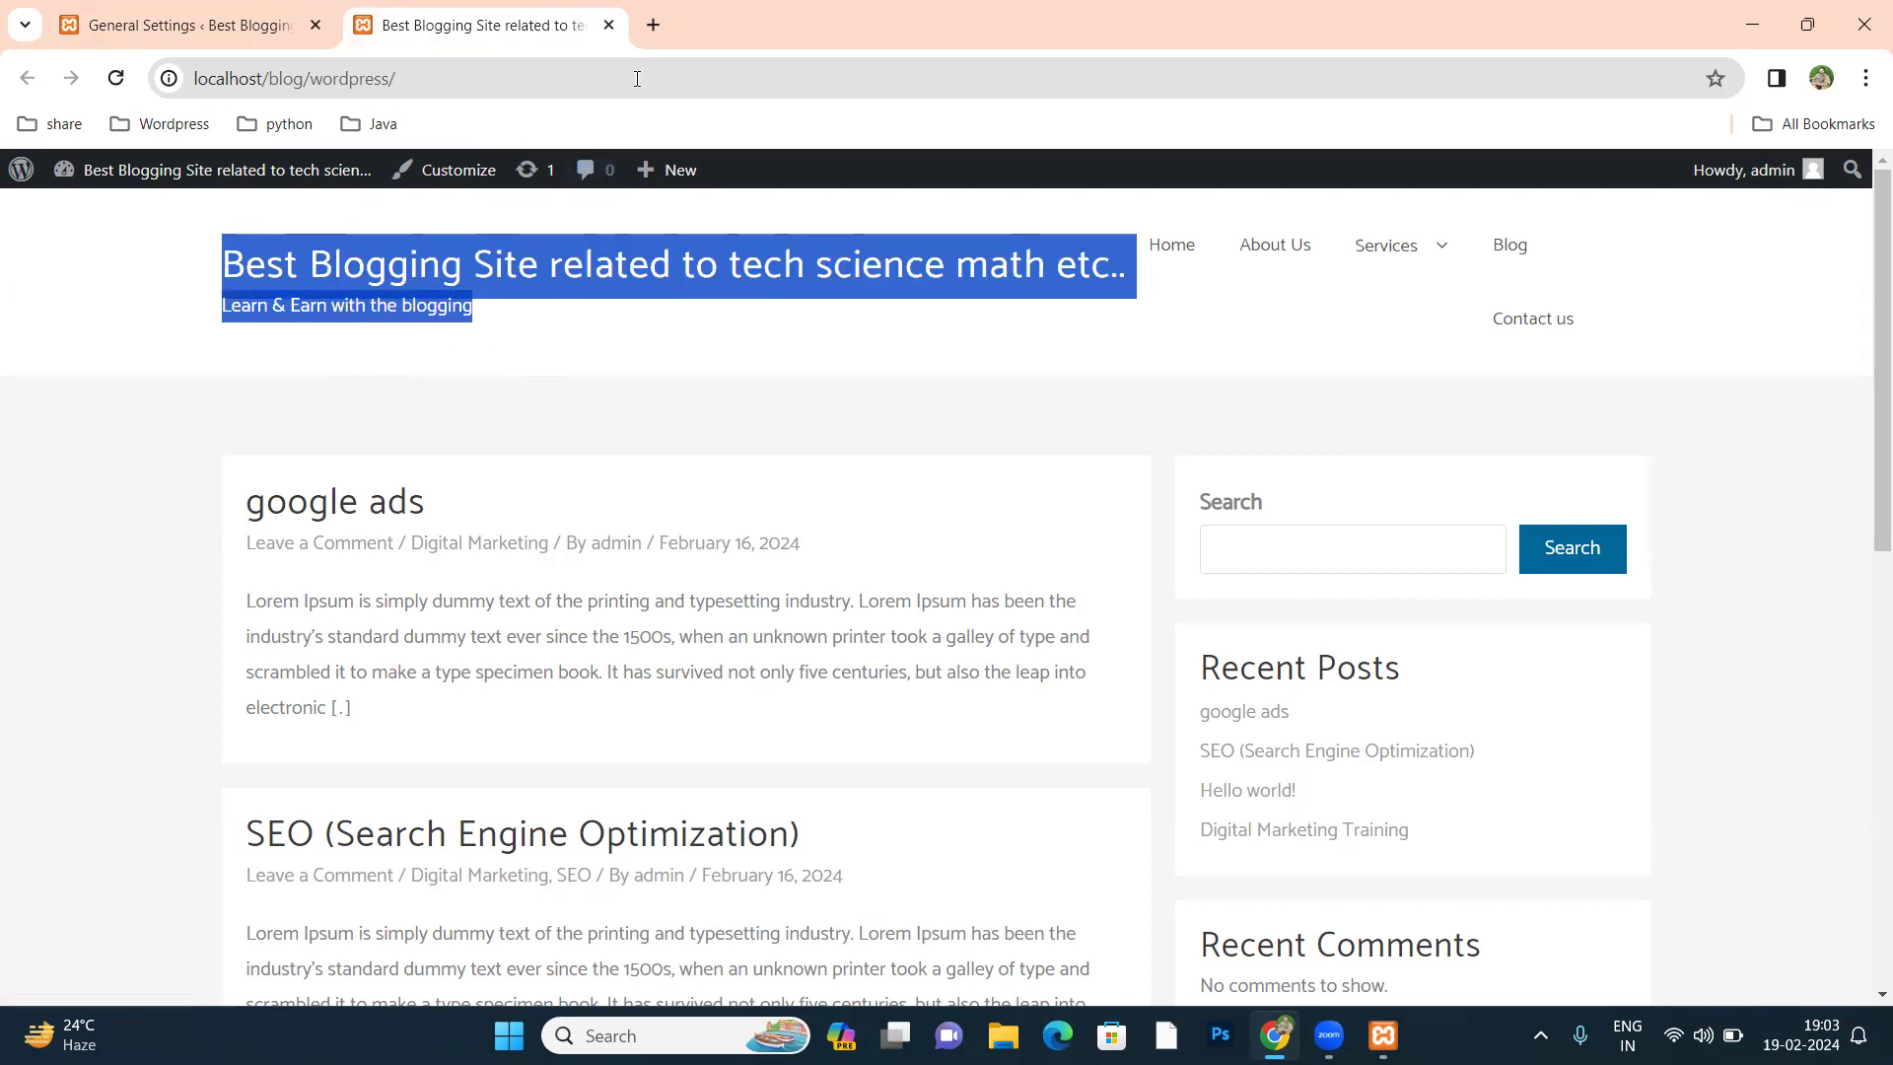
Step: Open akmitsolutions.com in a new browser tab to compare its header with the blog's, and close it again
{"action": "left_click", "coordinate": [649, 32]}
{"action": "type", "text": "akm"}
{"action": "key", "text": "Return"}
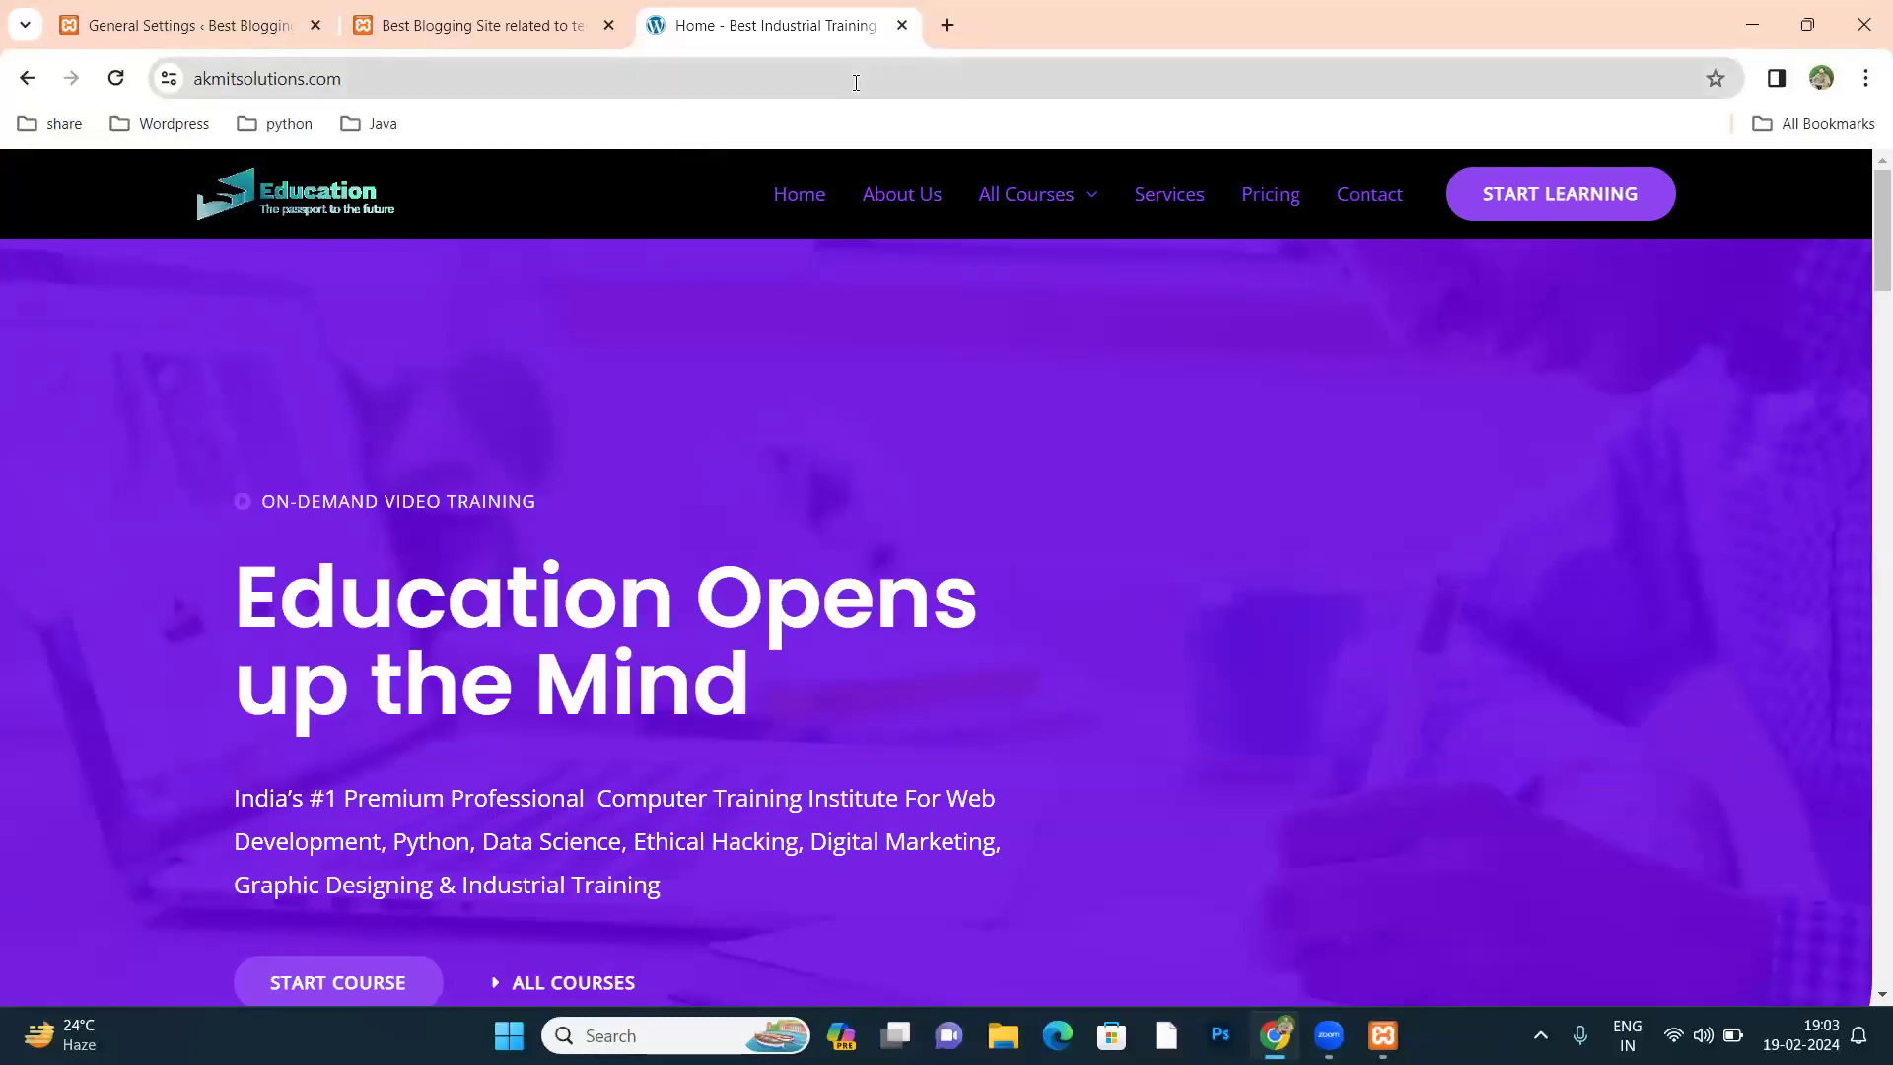
{"action": "key", "text": "ctrl+w"}
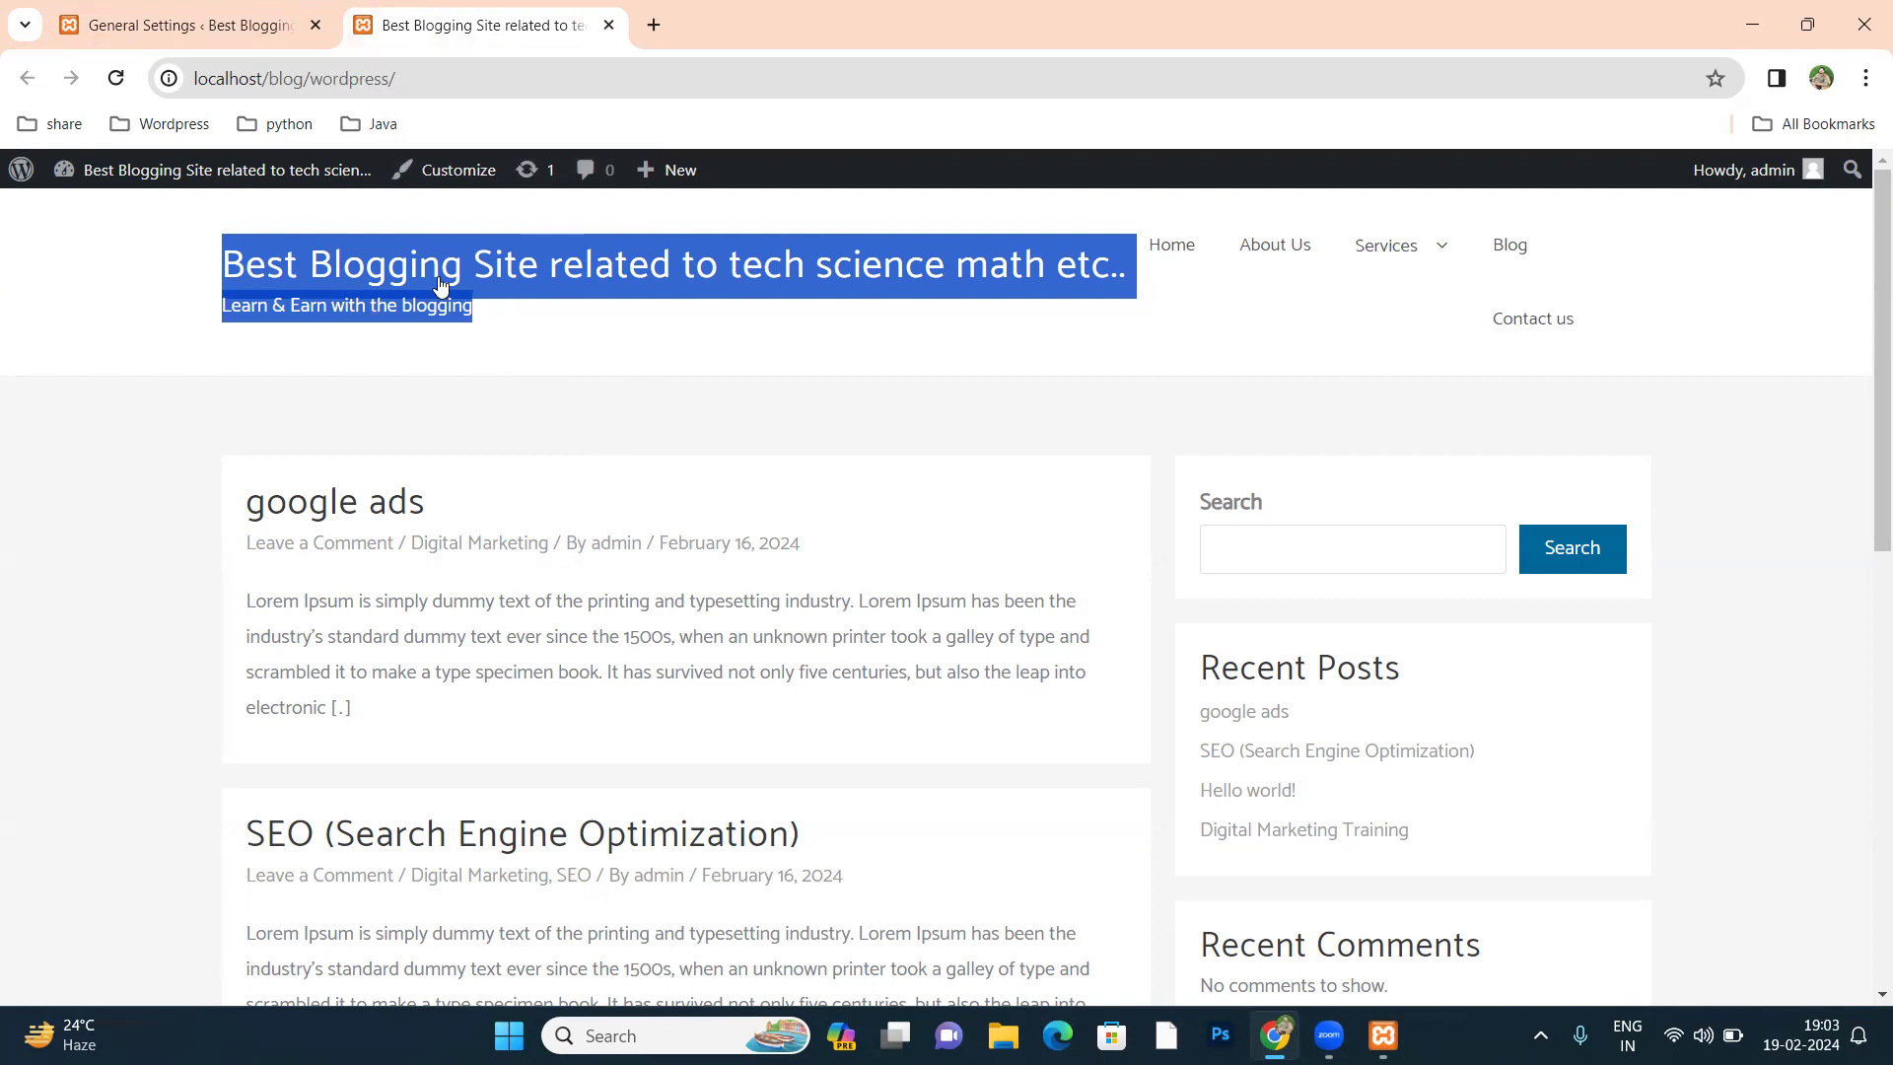
Step: Highlight only the tagline below the site title in the blog's header
{"action": "left_click", "coordinate": [515, 322]}
{"action": "left_click_drag", "start_coordinate": [473, 312], "coordinate": [217, 322]}
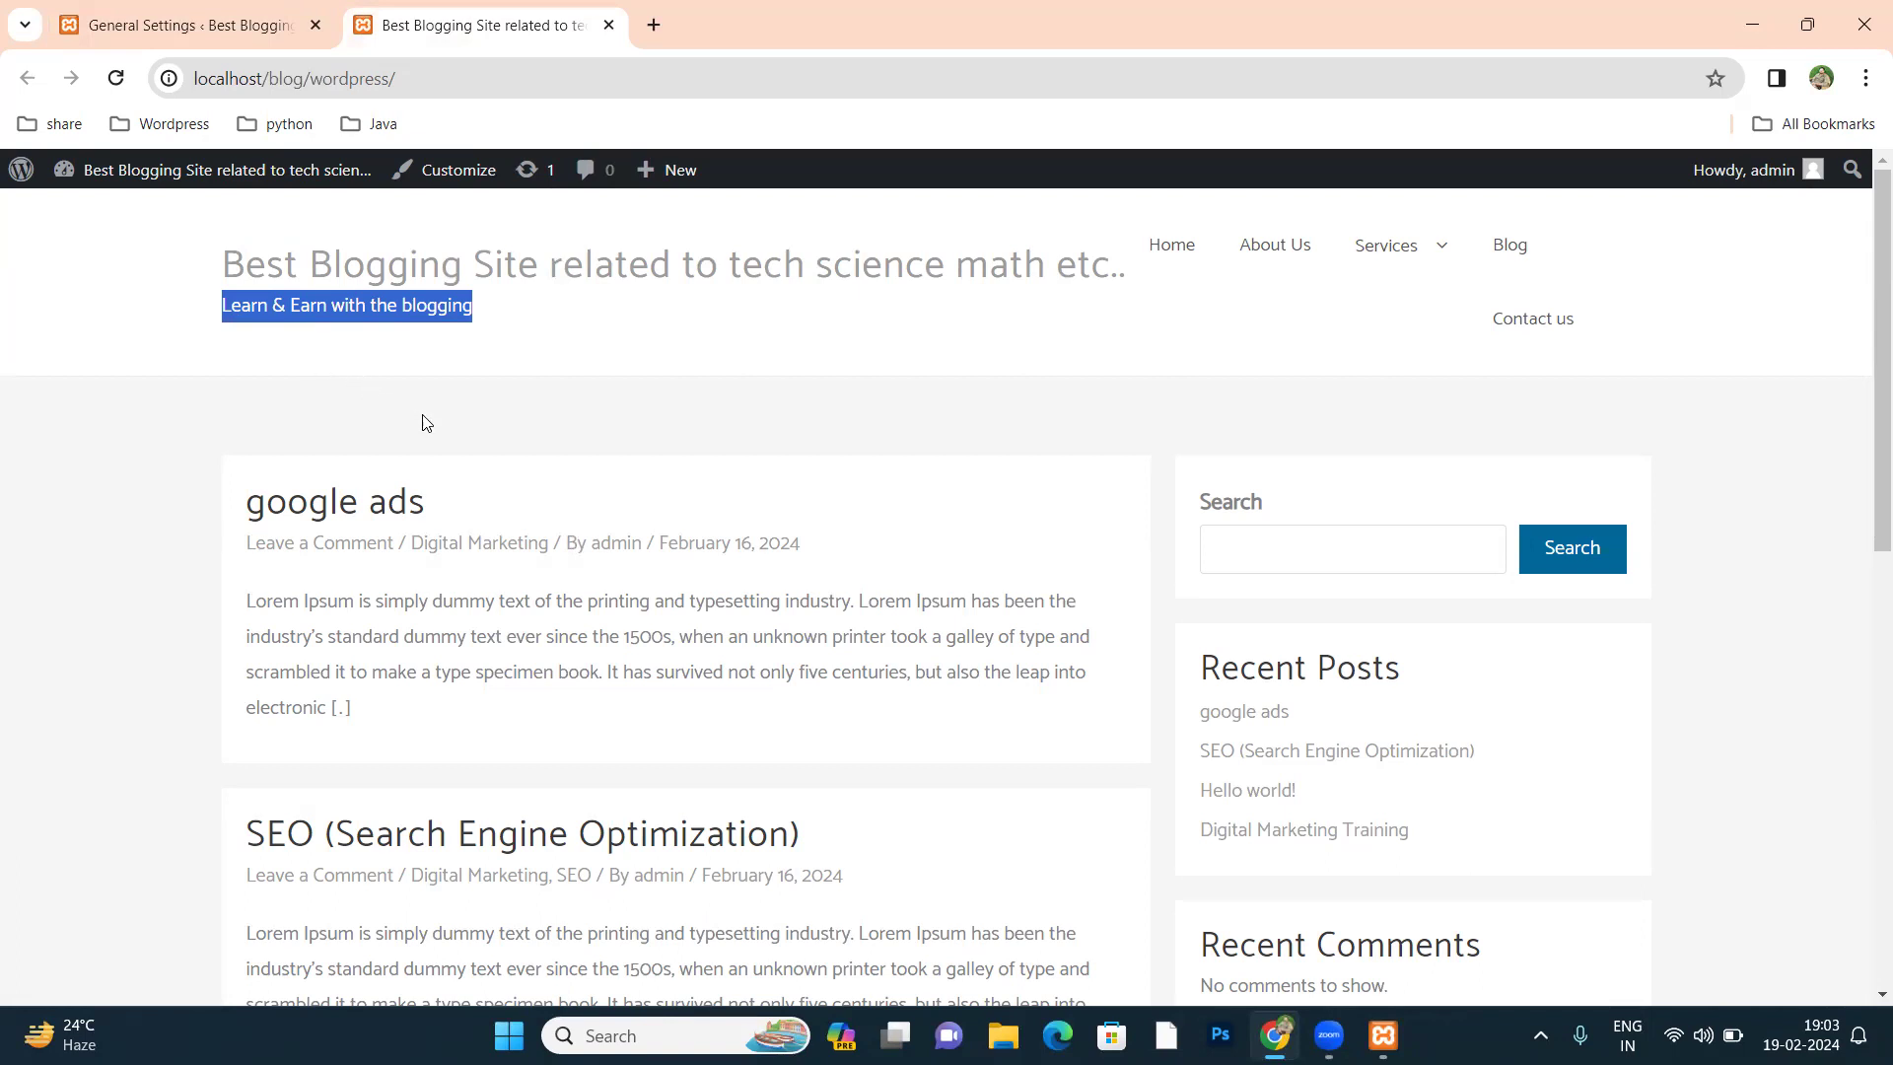
Step: Return to the General Settings and examine the WordPress Address, Site Address and Administration Email Address fields
{"action": "left_click", "coordinate": [209, 22]}
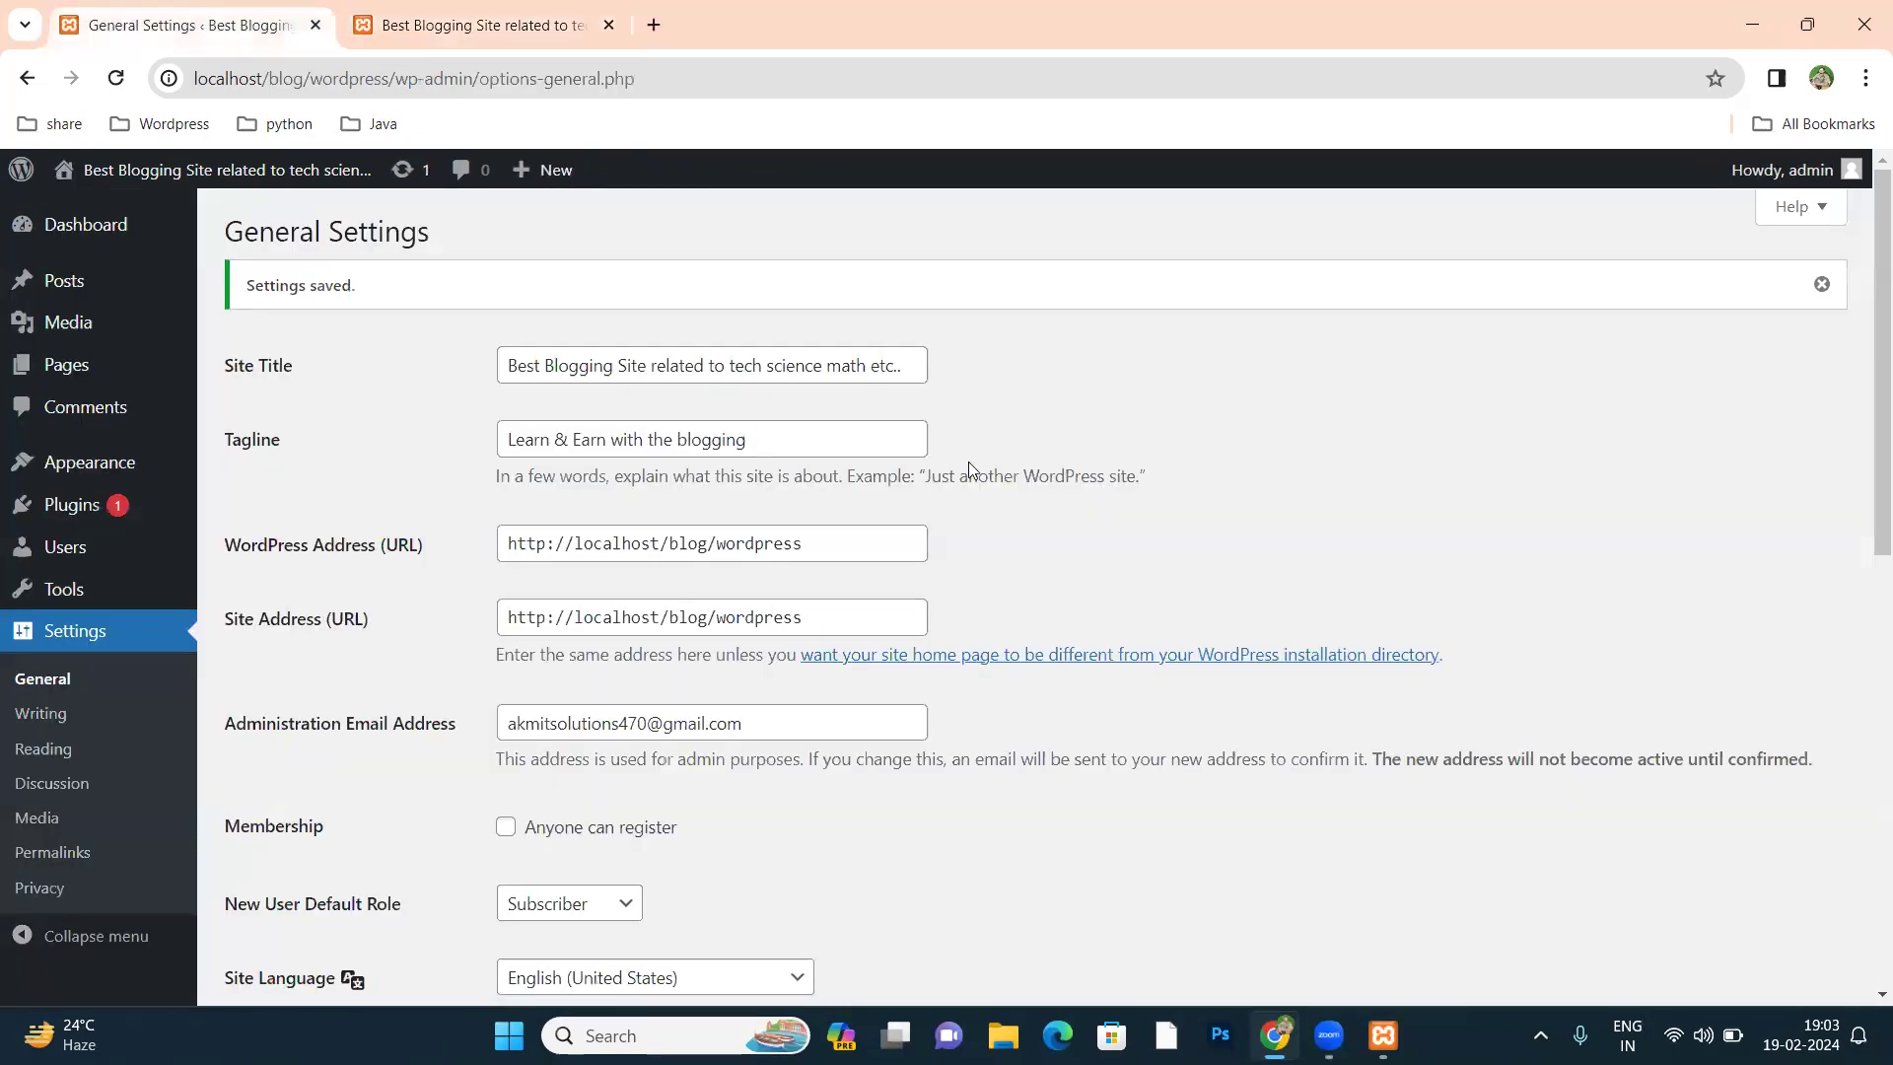
{"action": "scroll", "coordinate": [948, 493], "scroll_direction": "down", "scroll_amount": 1}
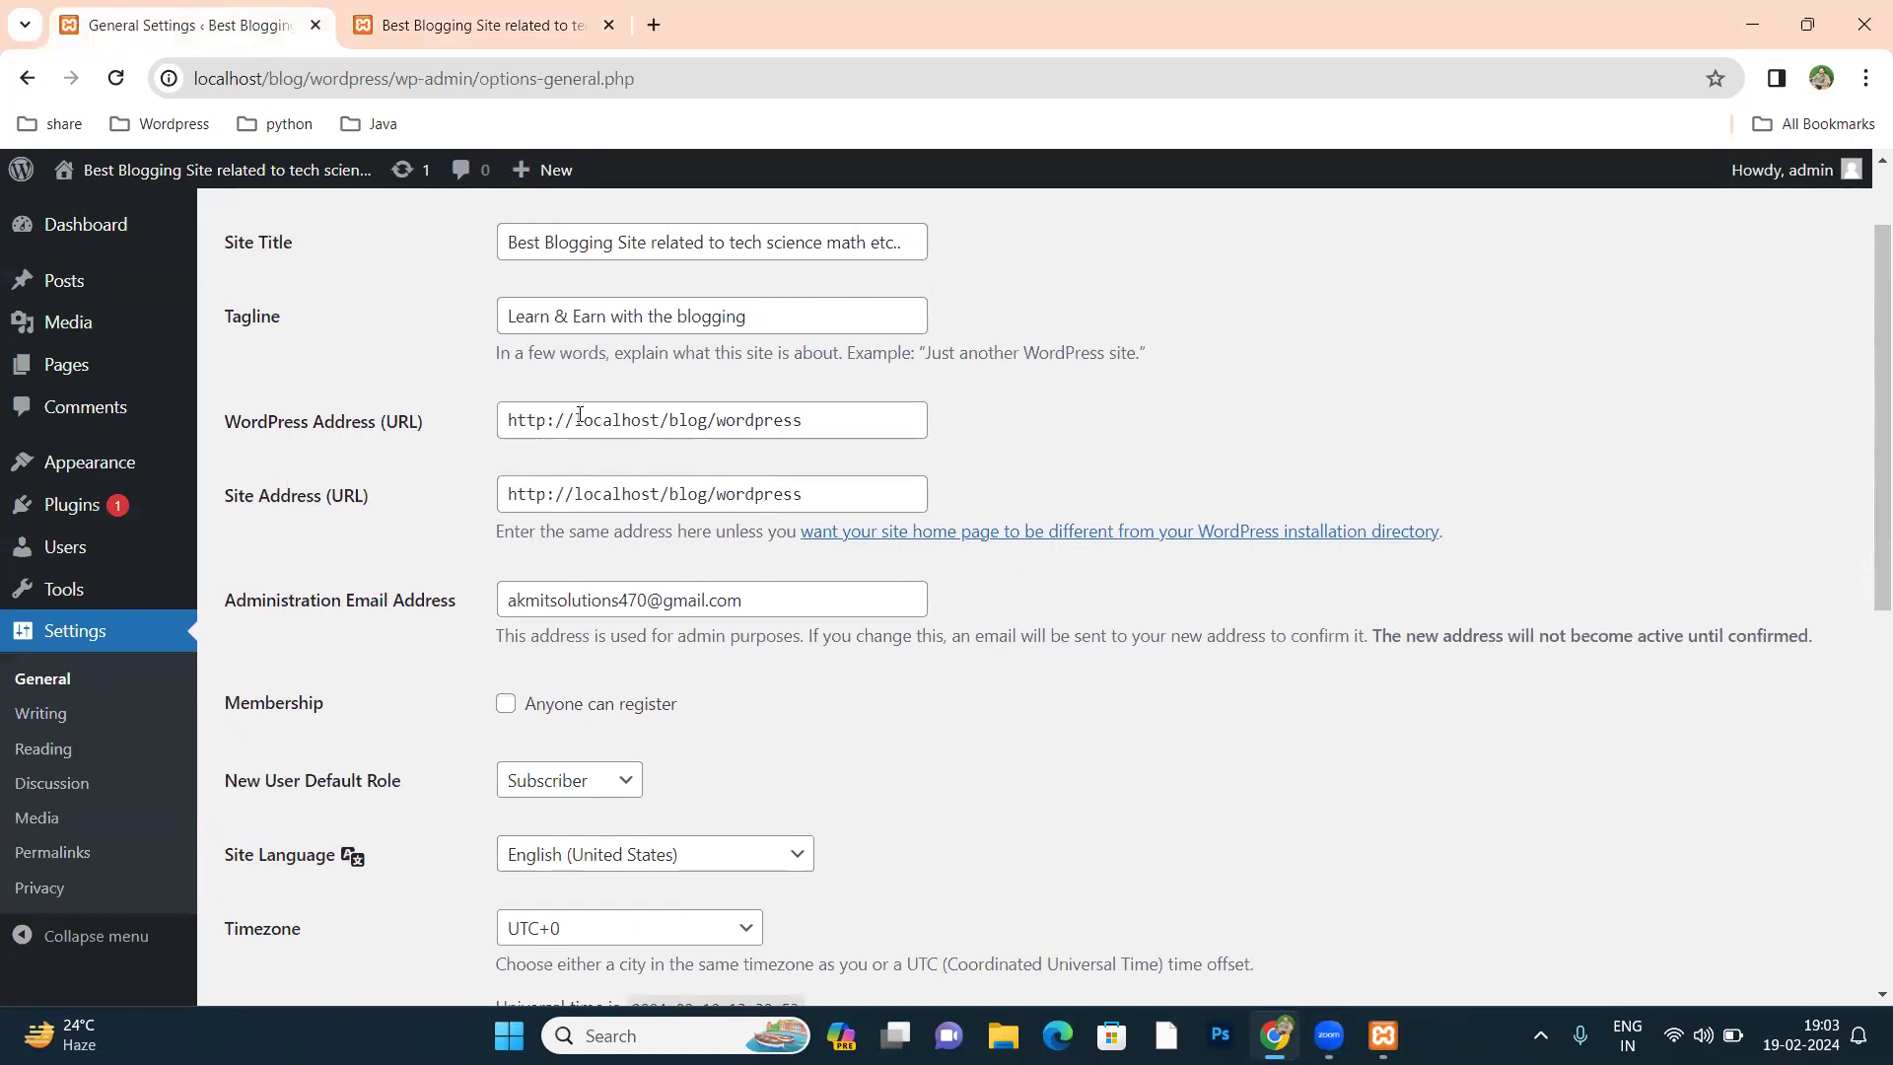
{"action": "triple_click", "coordinate": [731, 415]}
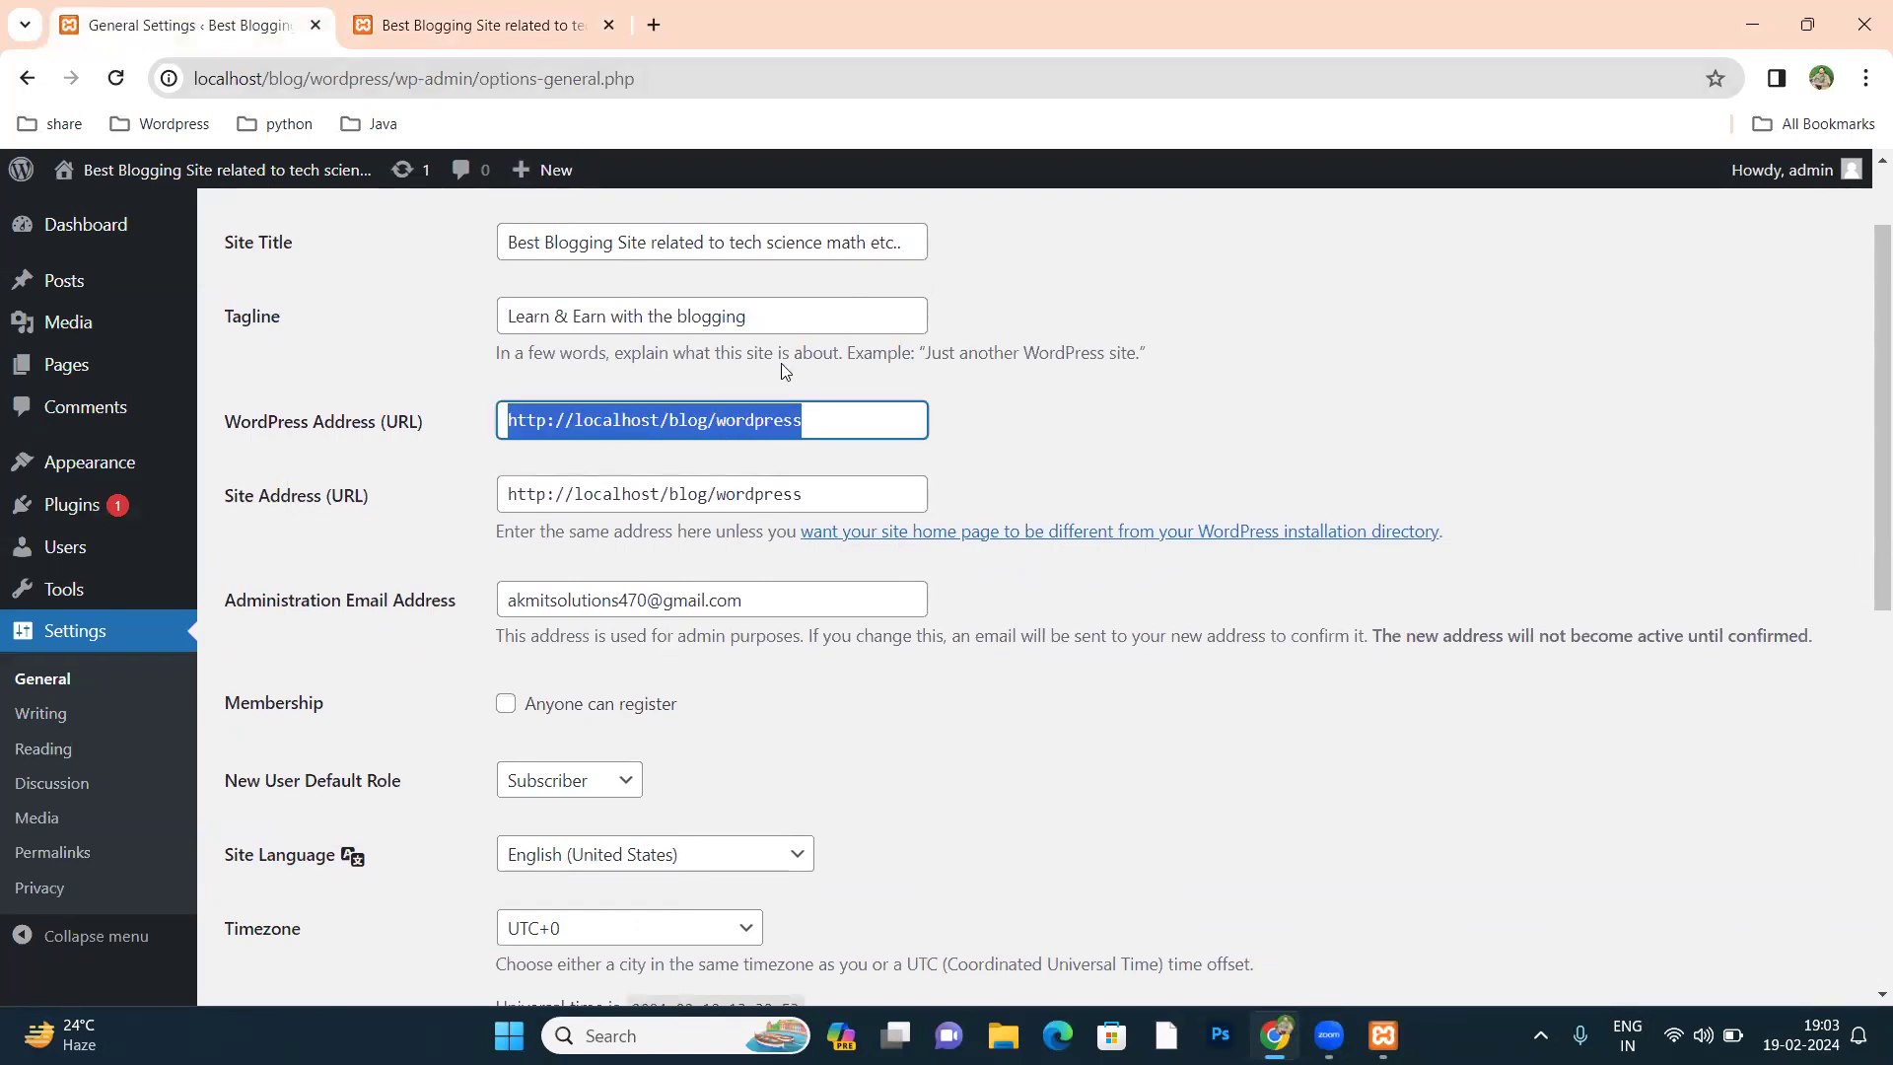
{"action": "scroll", "coordinate": [738, 465], "scroll_direction": "down", "scroll_amount": 1}
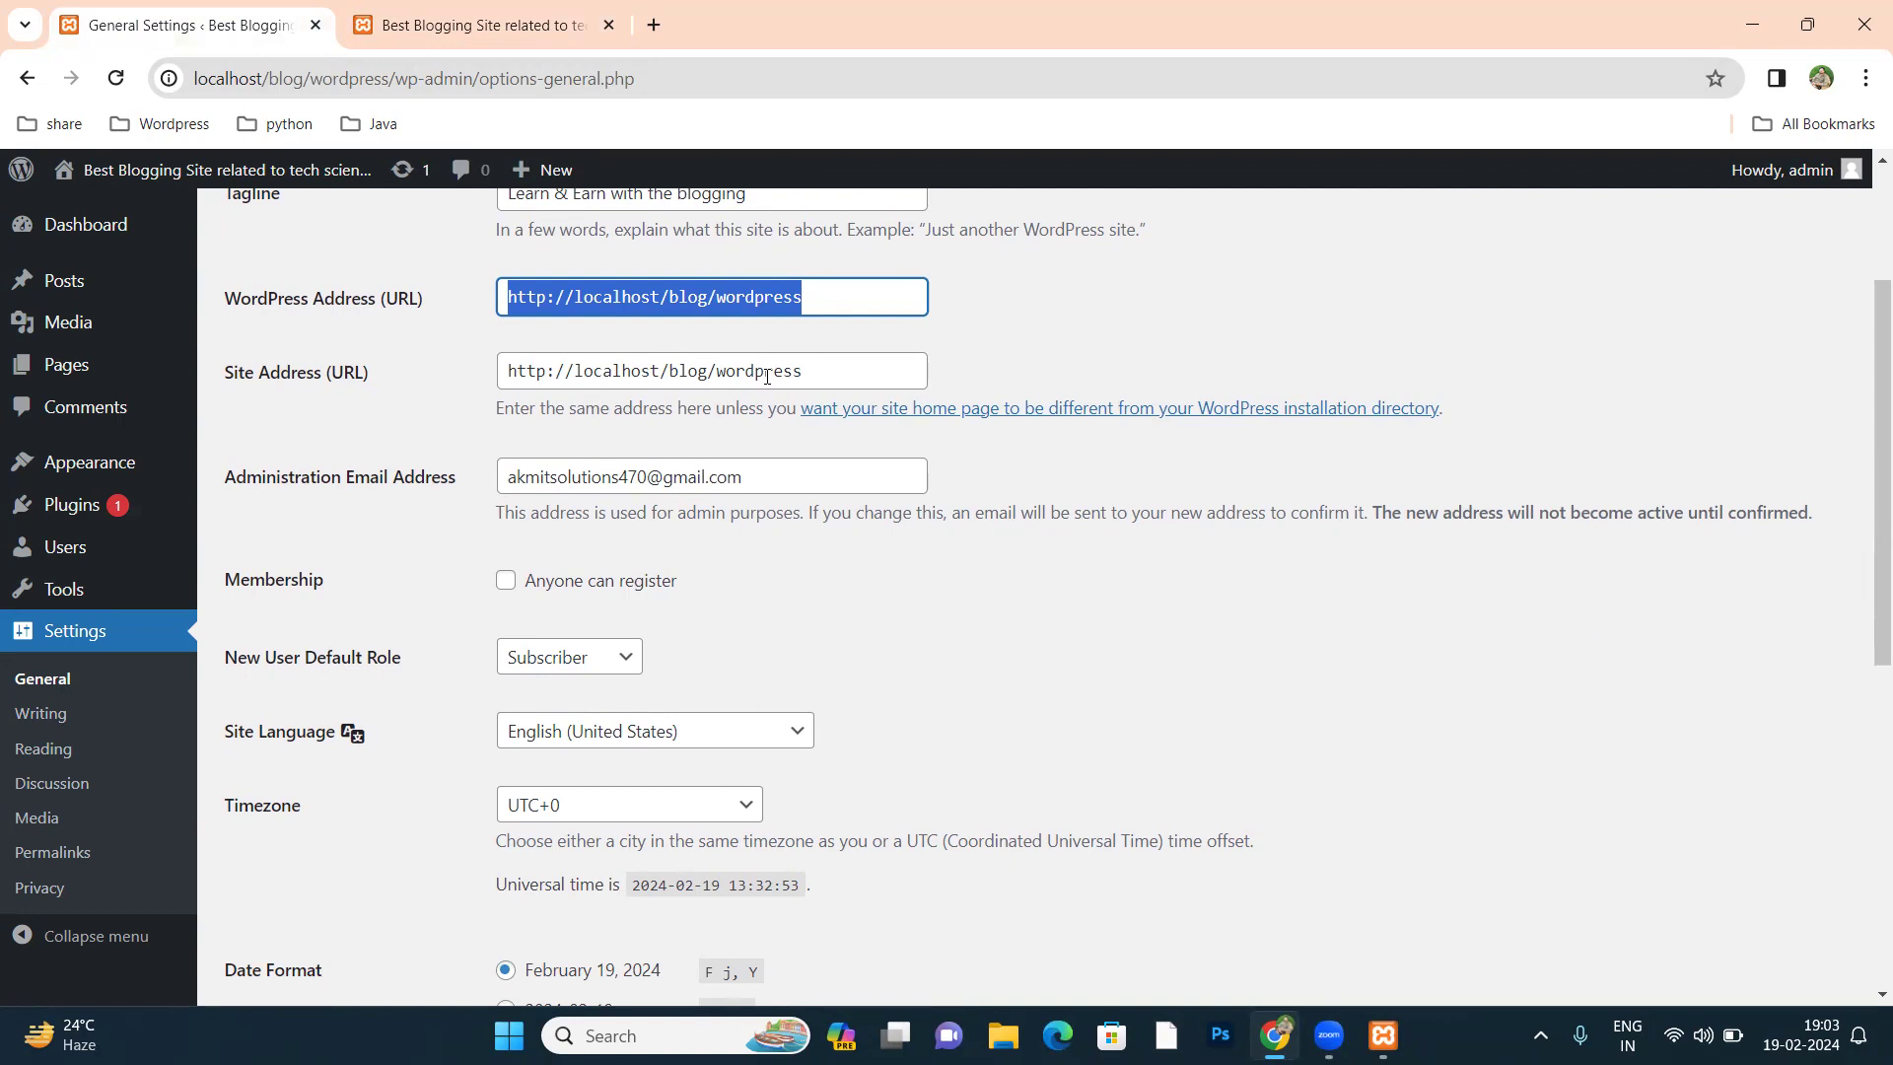
{"action": "scroll", "coordinate": [767, 376], "scroll_direction": "down", "scroll_amount": 1}
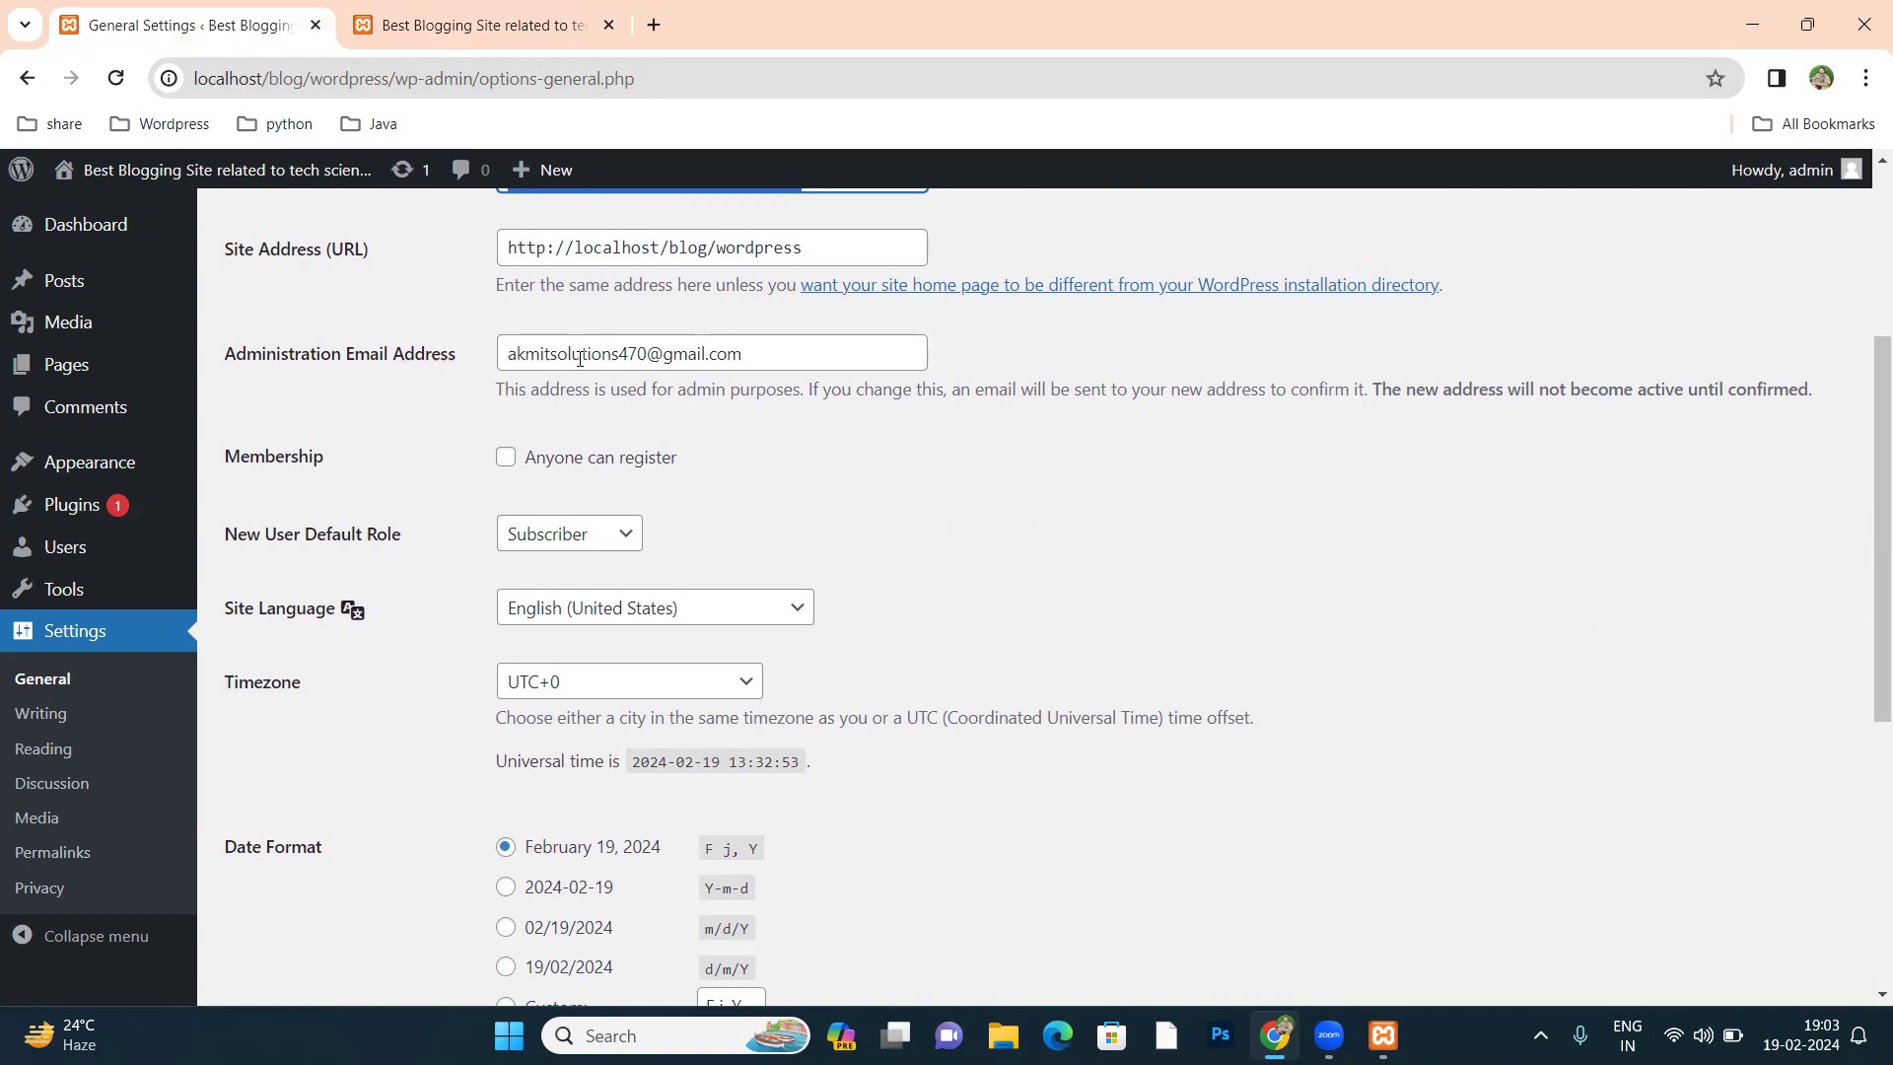
{"action": "left_click", "coordinate": [771, 363]}
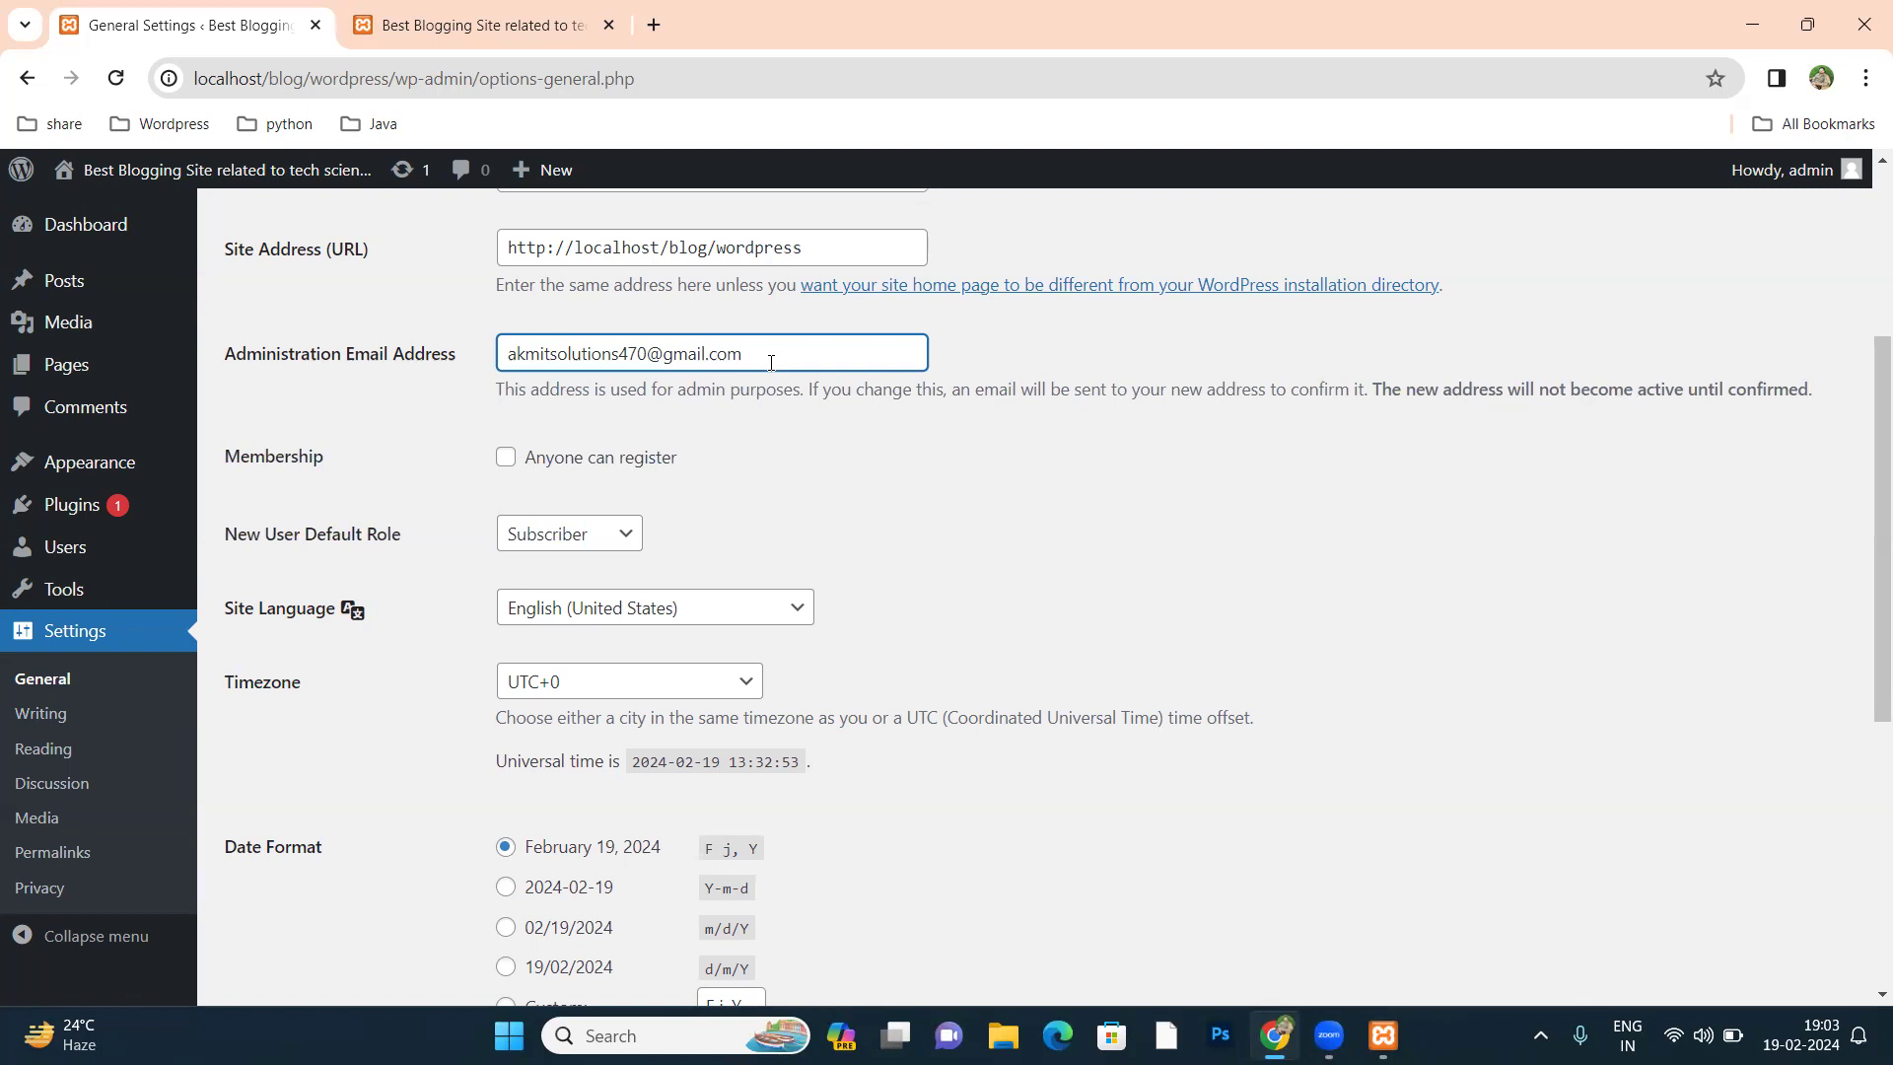
Step: Examine the available options for the new user default role, the site language and the timezone
{"action": "scroll", "coordinate": [771, 363], "scroll_direction": "down", "scroll_amount": 2}
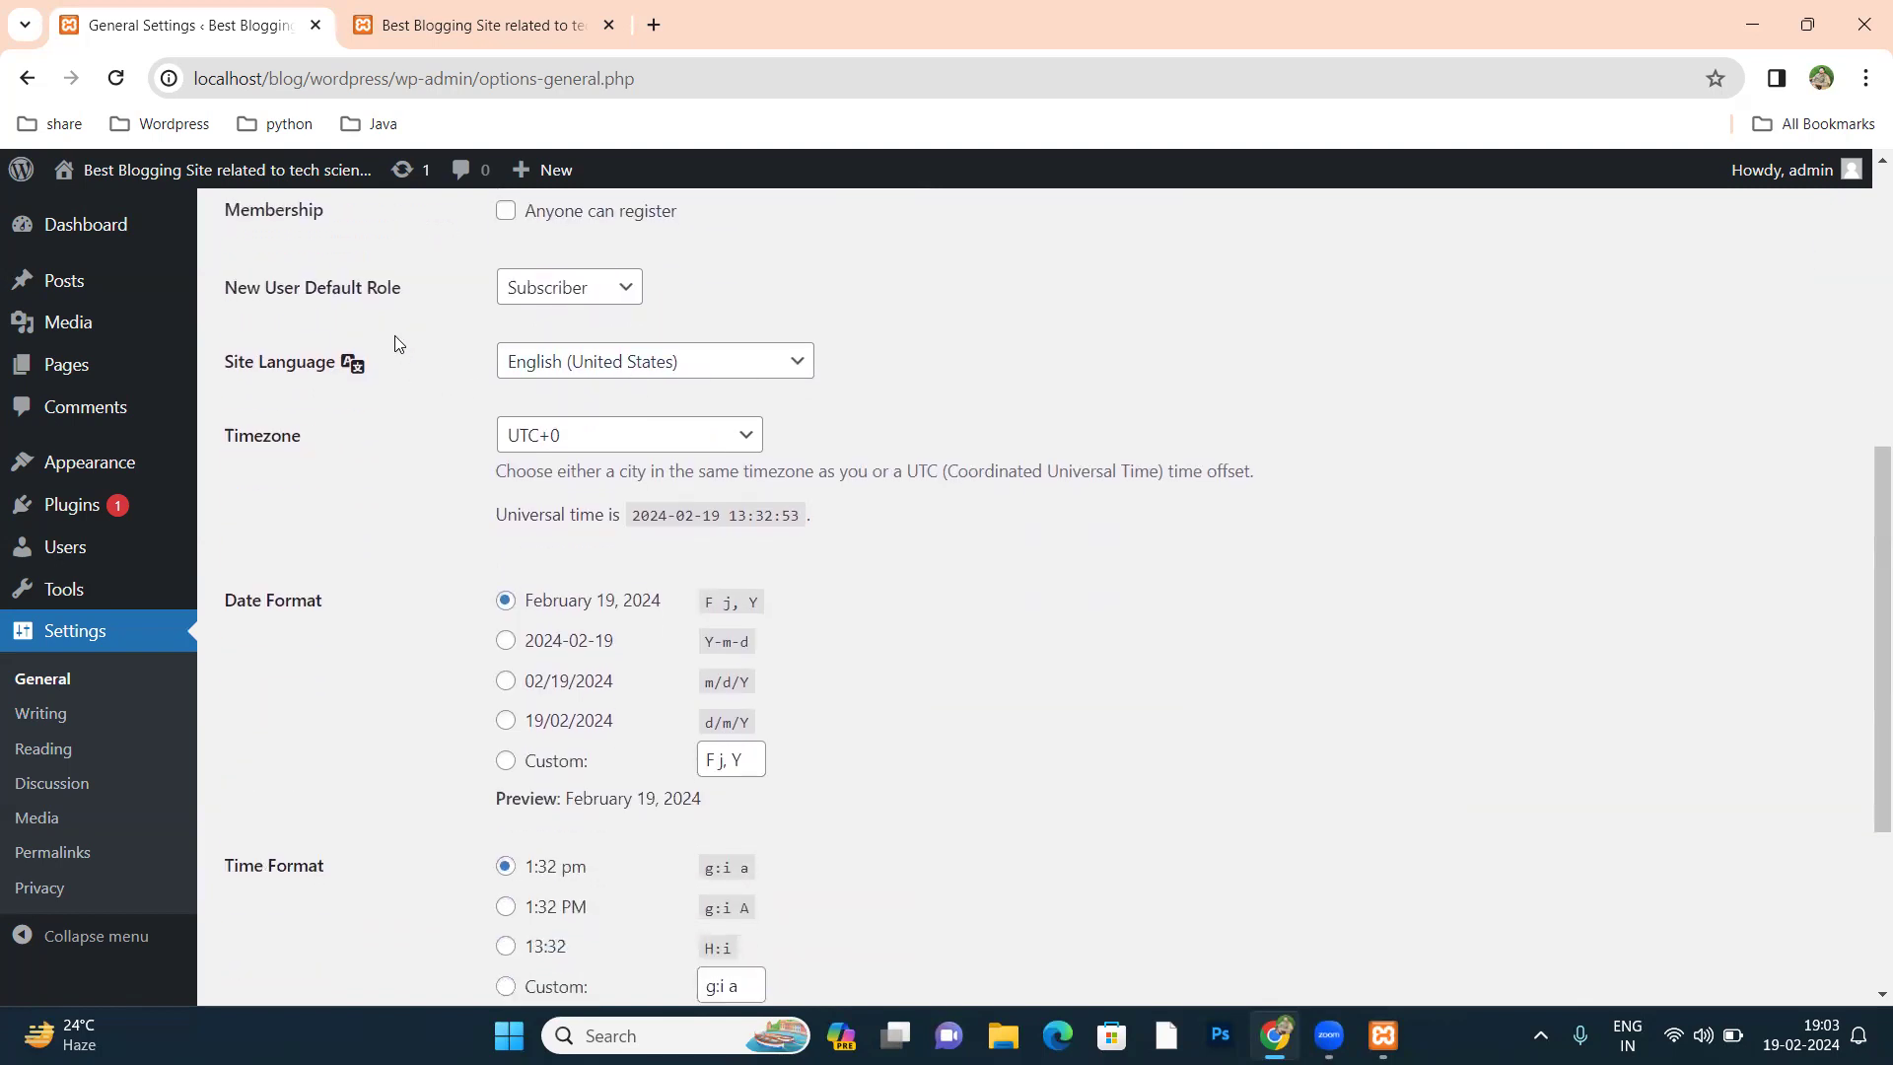
{"action": "left_click", "coordinate": [589, 288]}
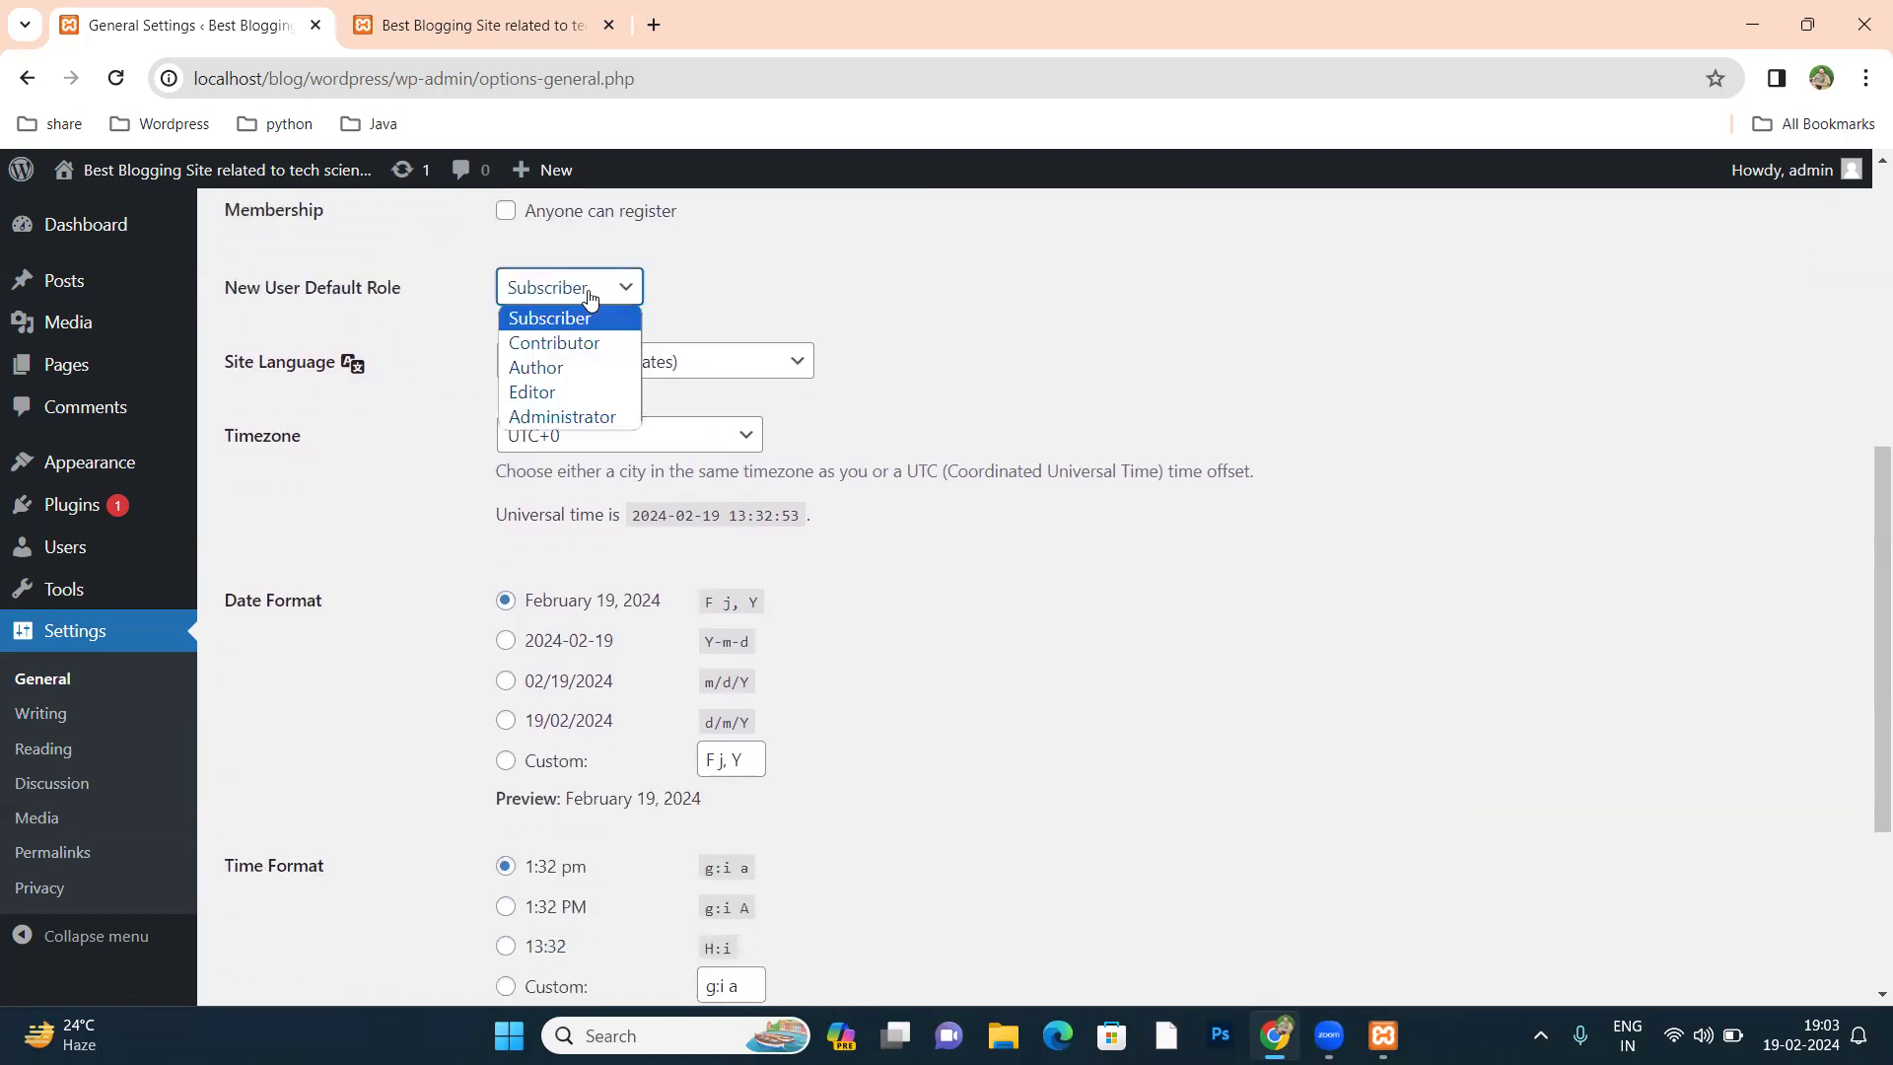
{"action": "left_click", "coordinate": [589, 296]}
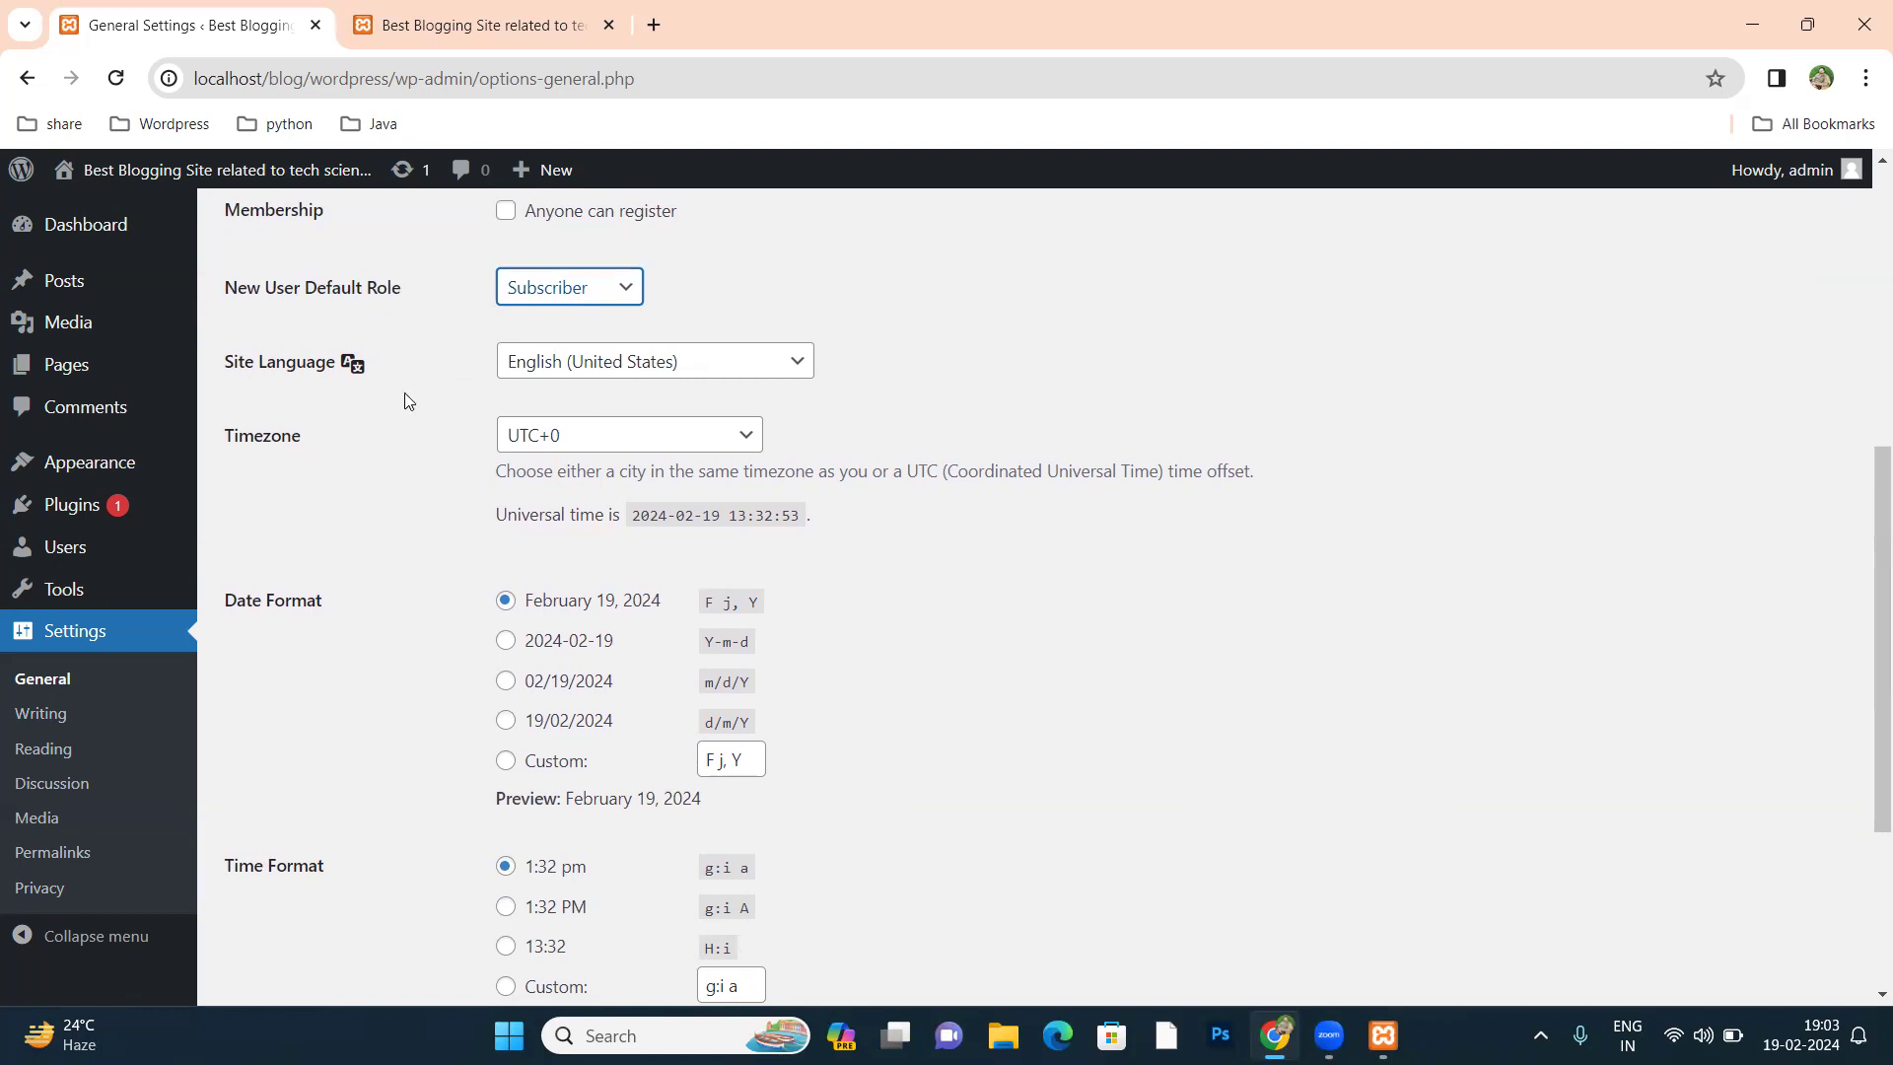
{"action": "left_click", "coordinate": [592, 374]}
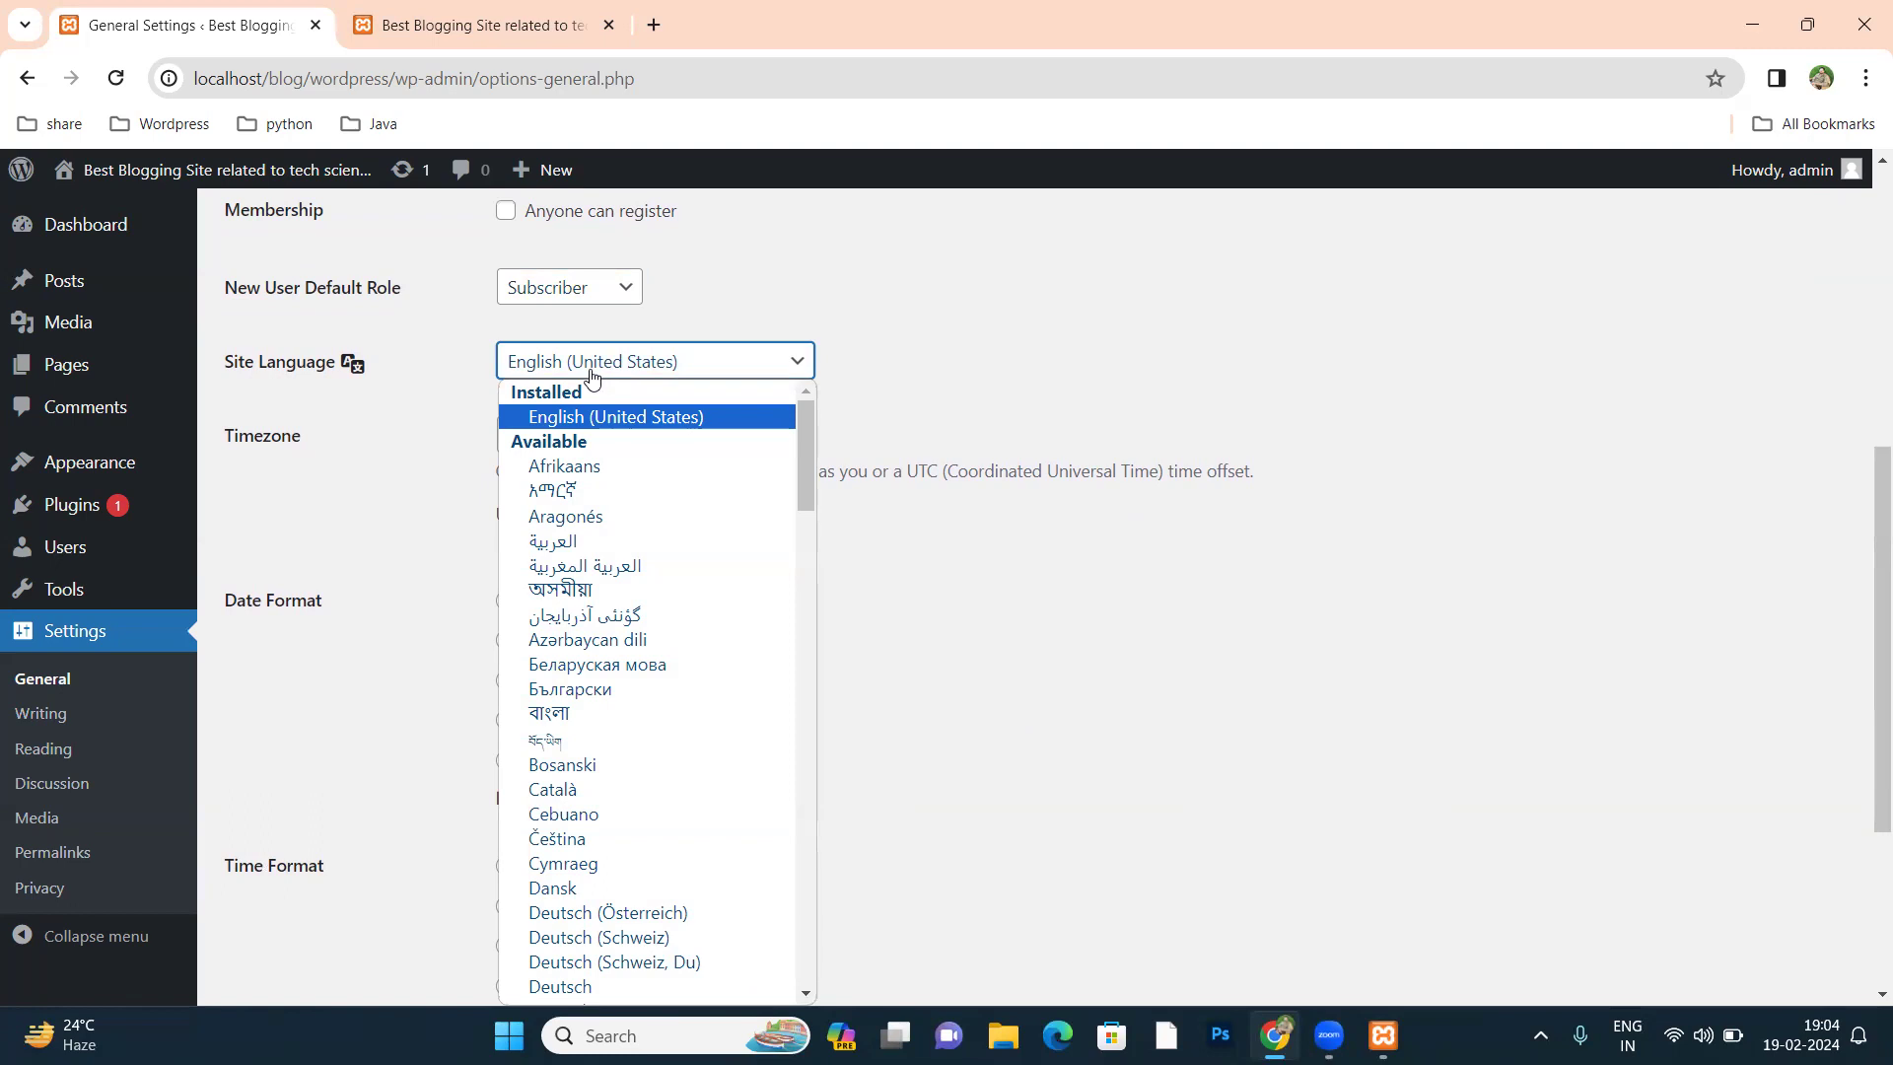
{"action": "left_click", "coordinate": [592, 369]}
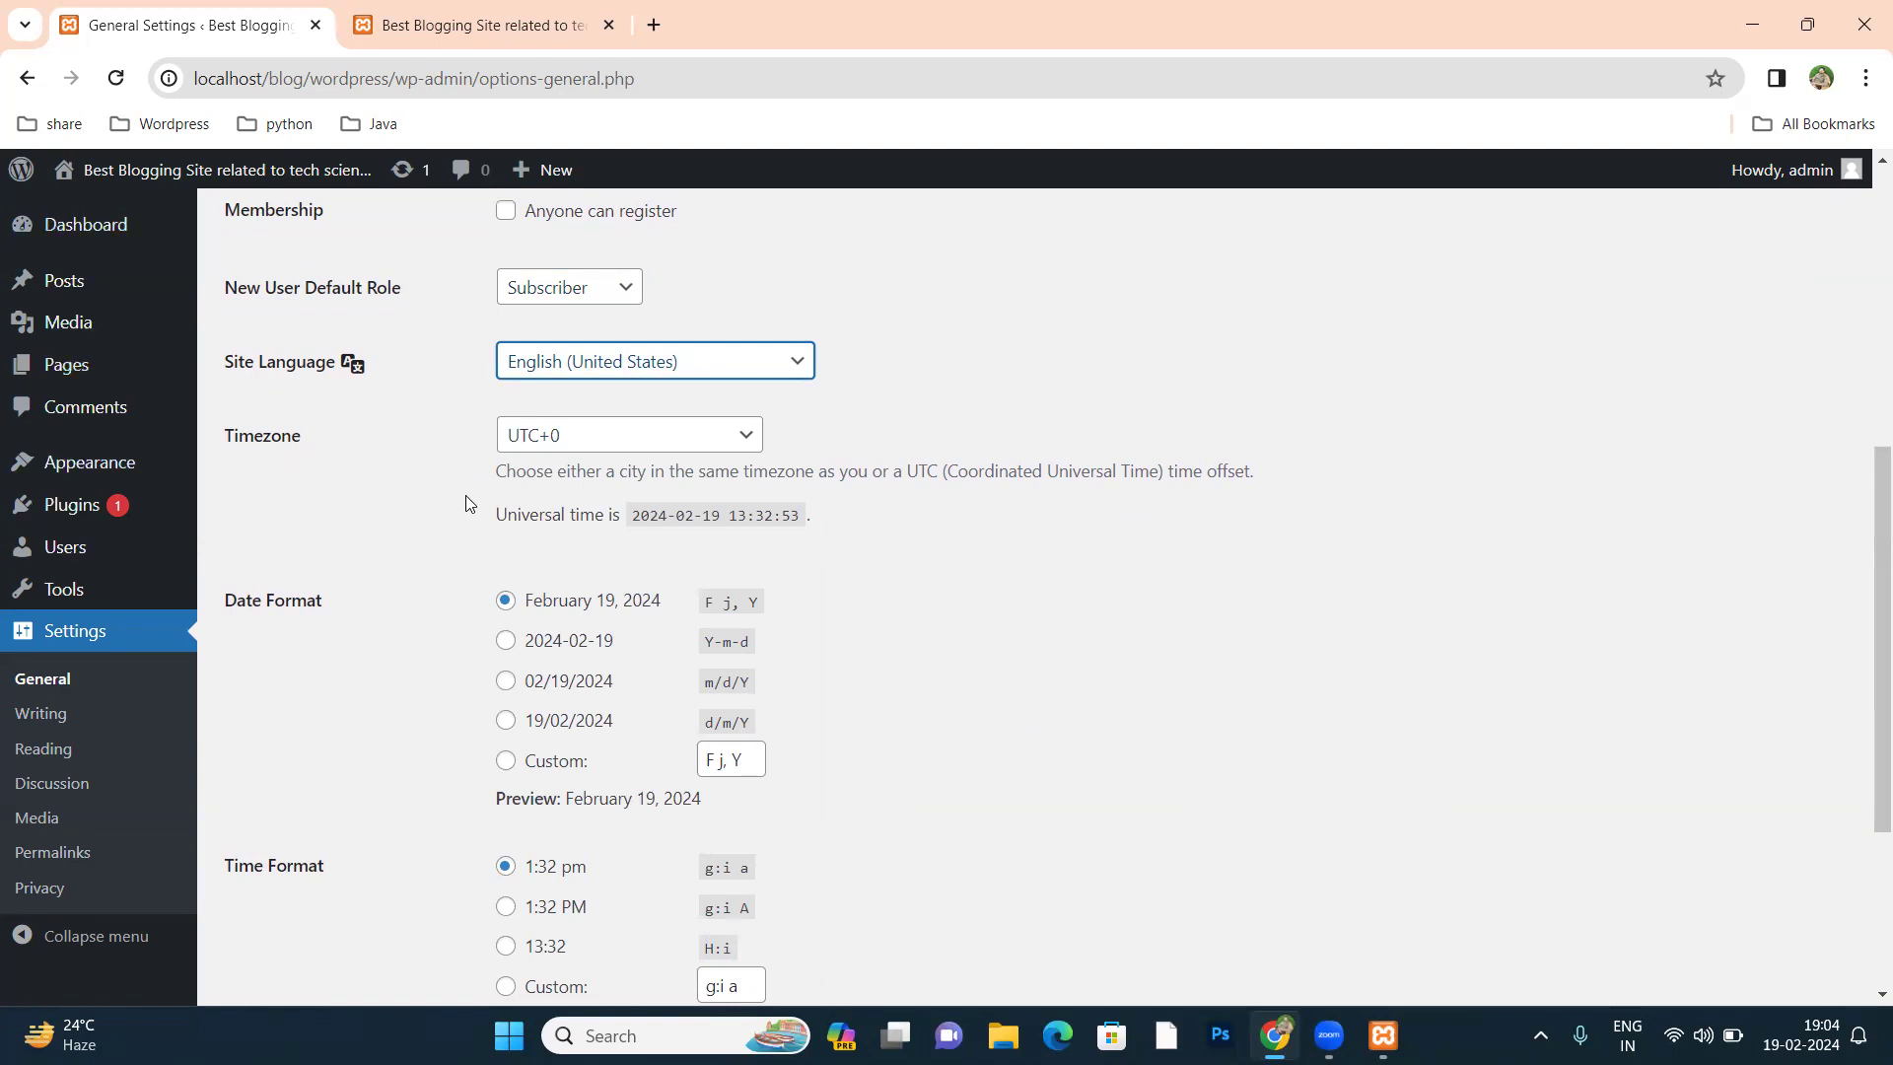
{"action": "left_click", "coordinate": [640, 444]}
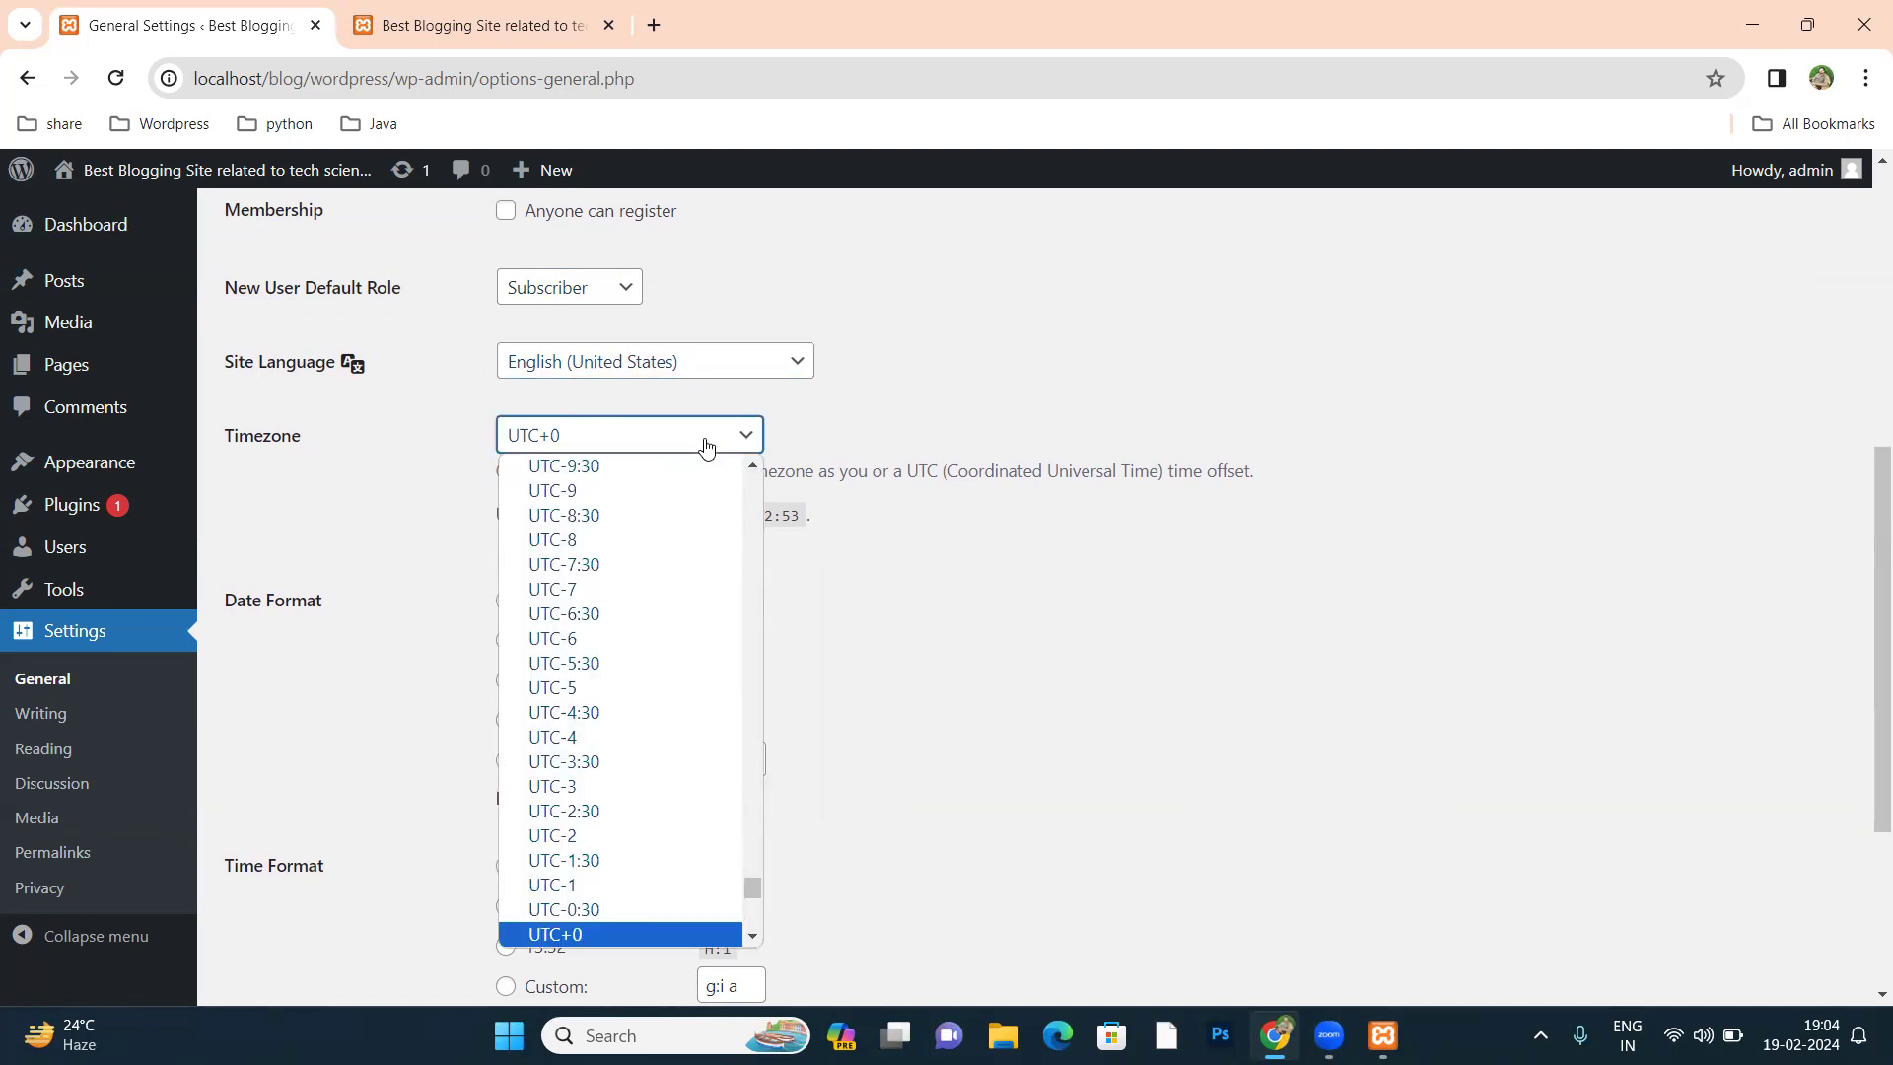
{"action": "left_click", "coordinate": [991, 378]}
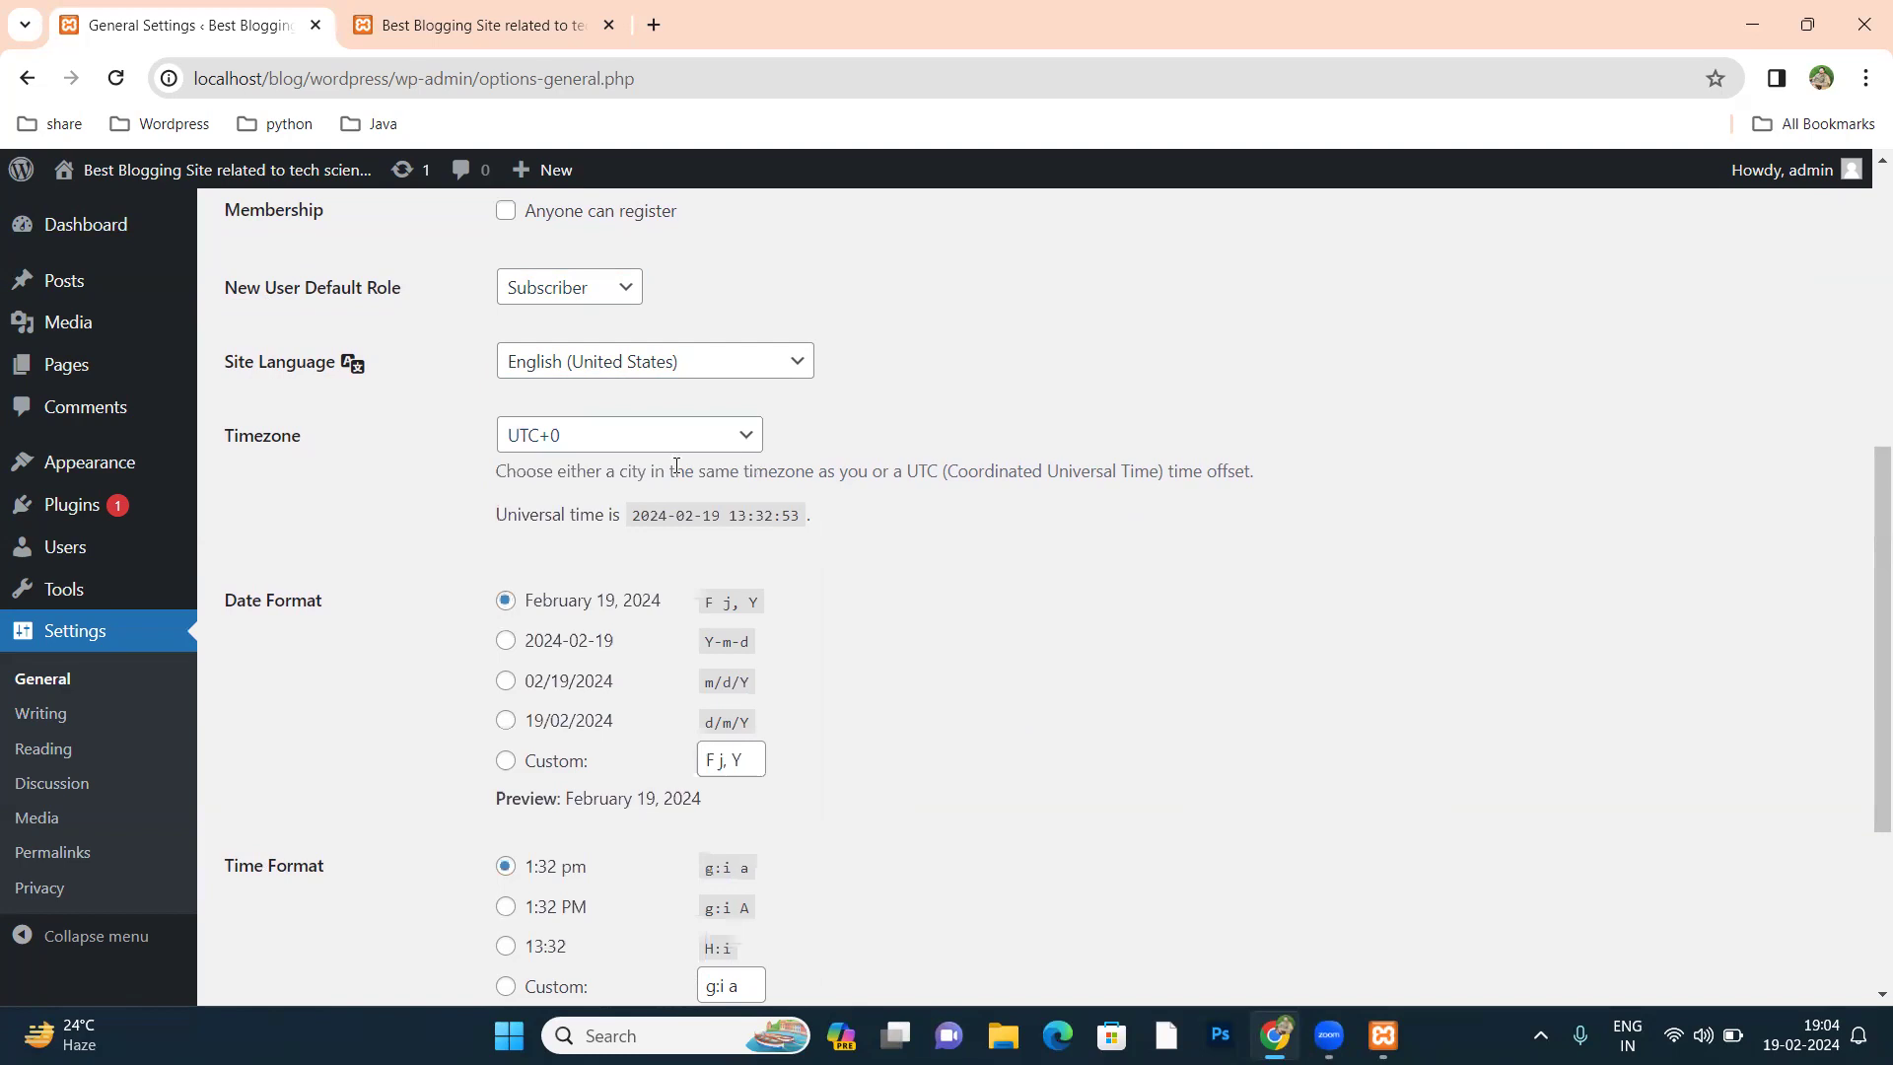
Step: Search Google for "time zone utc+0" in a new browser tab and look through the results
{"action": "key", "text": "ctrl+t"}
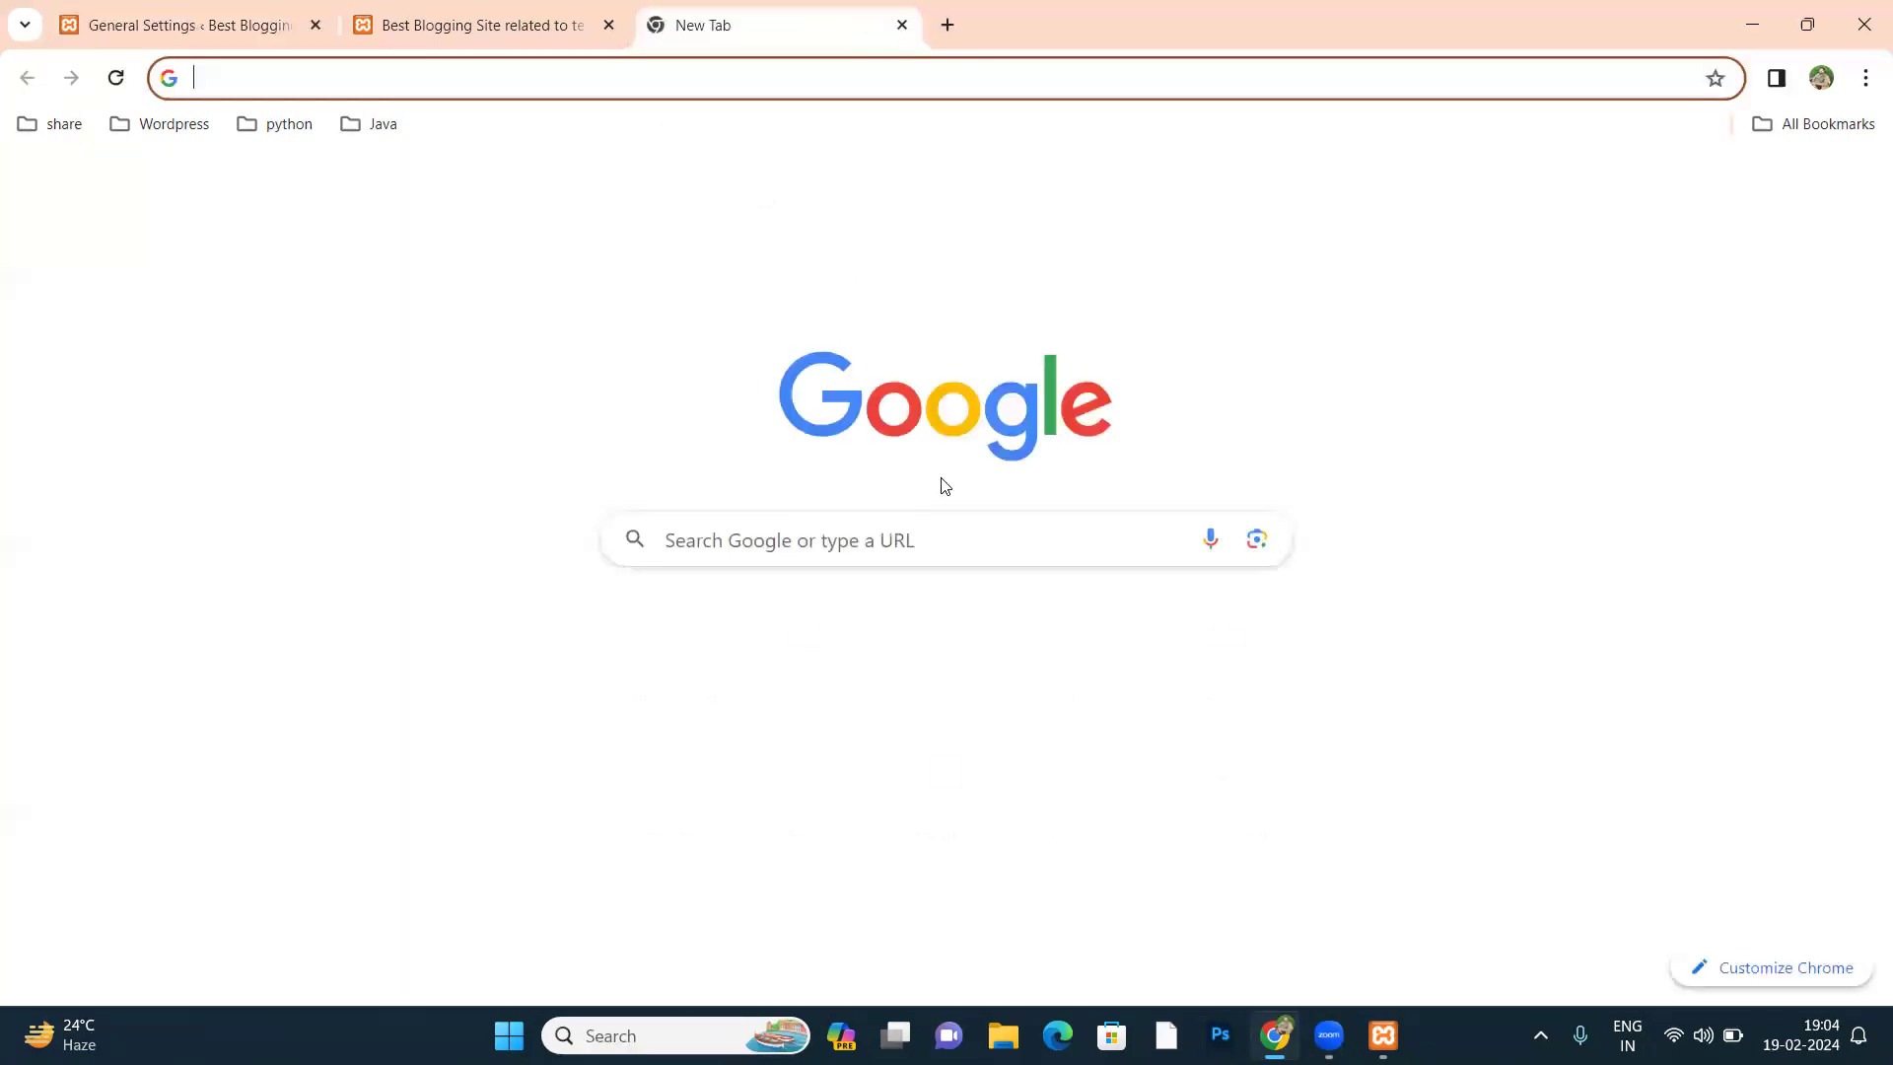
{"action": "type", "text": "time zone"}
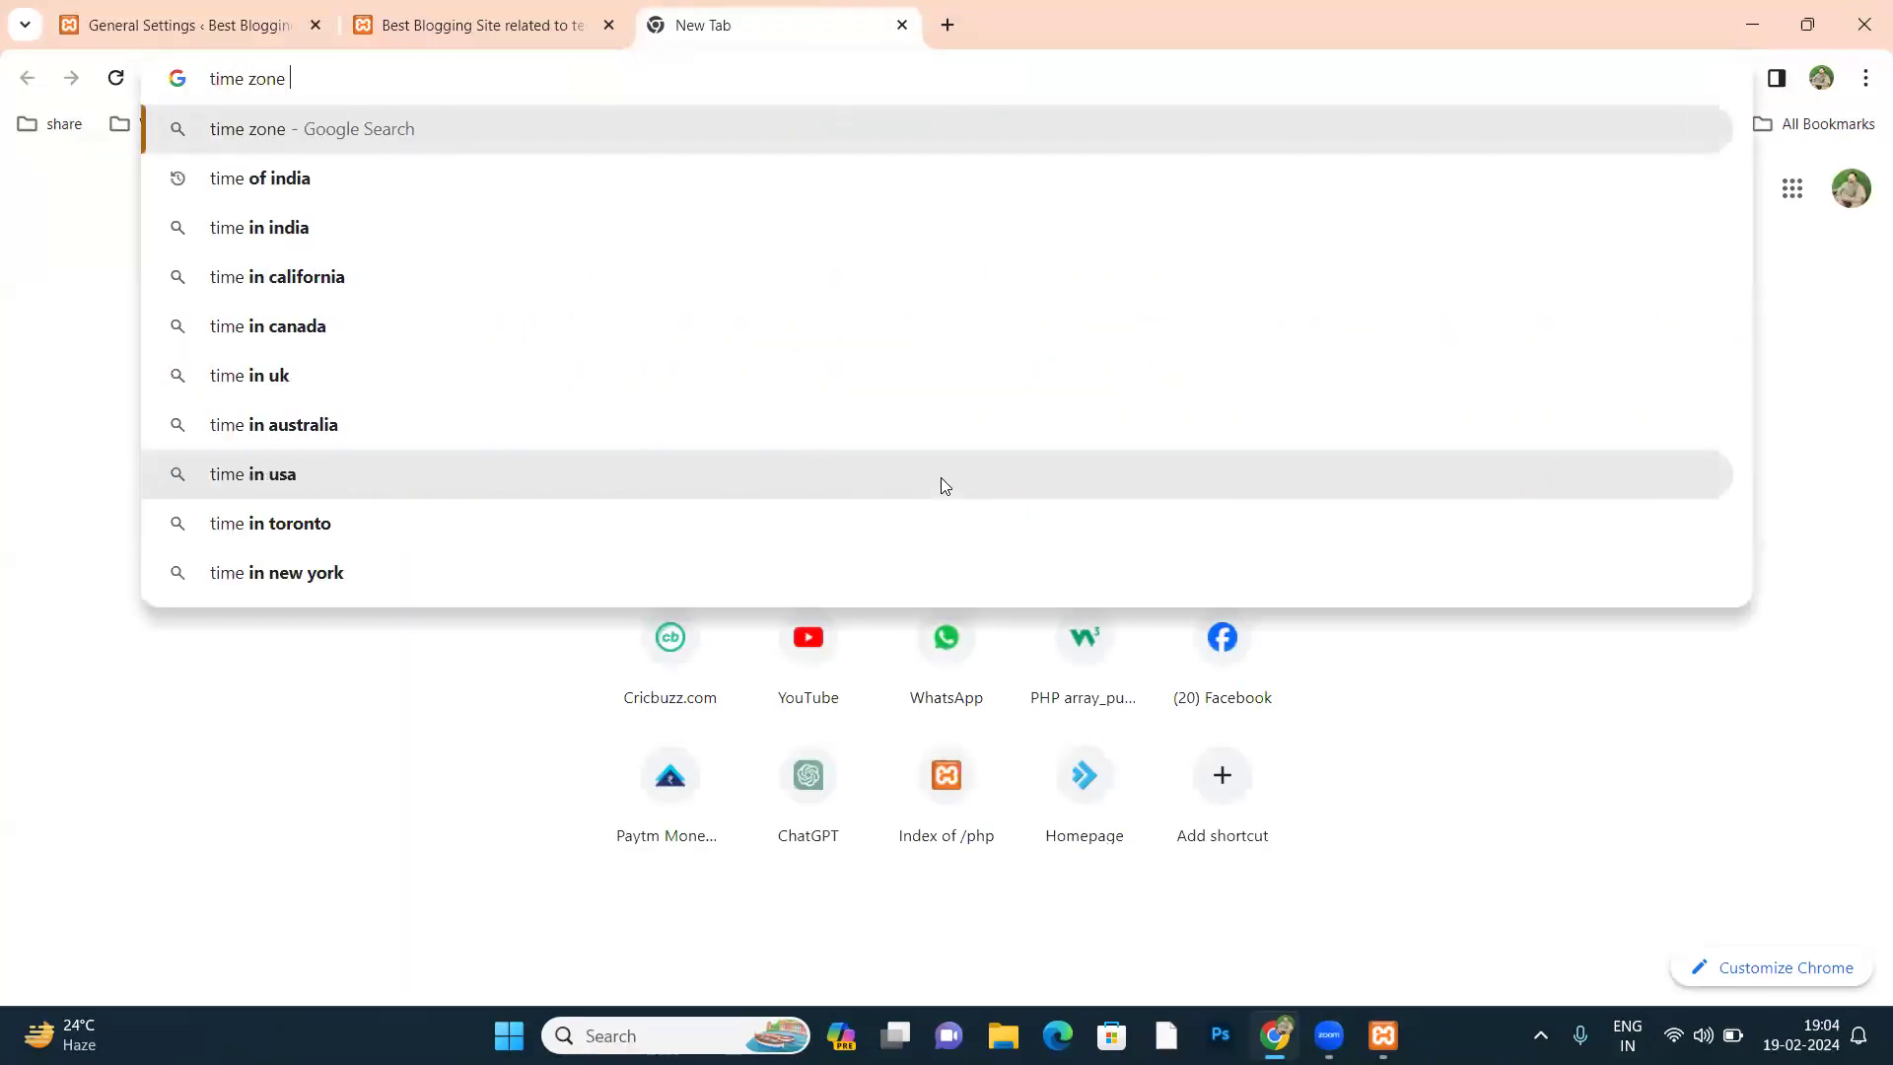
{"action": "type", "text": " utc"}
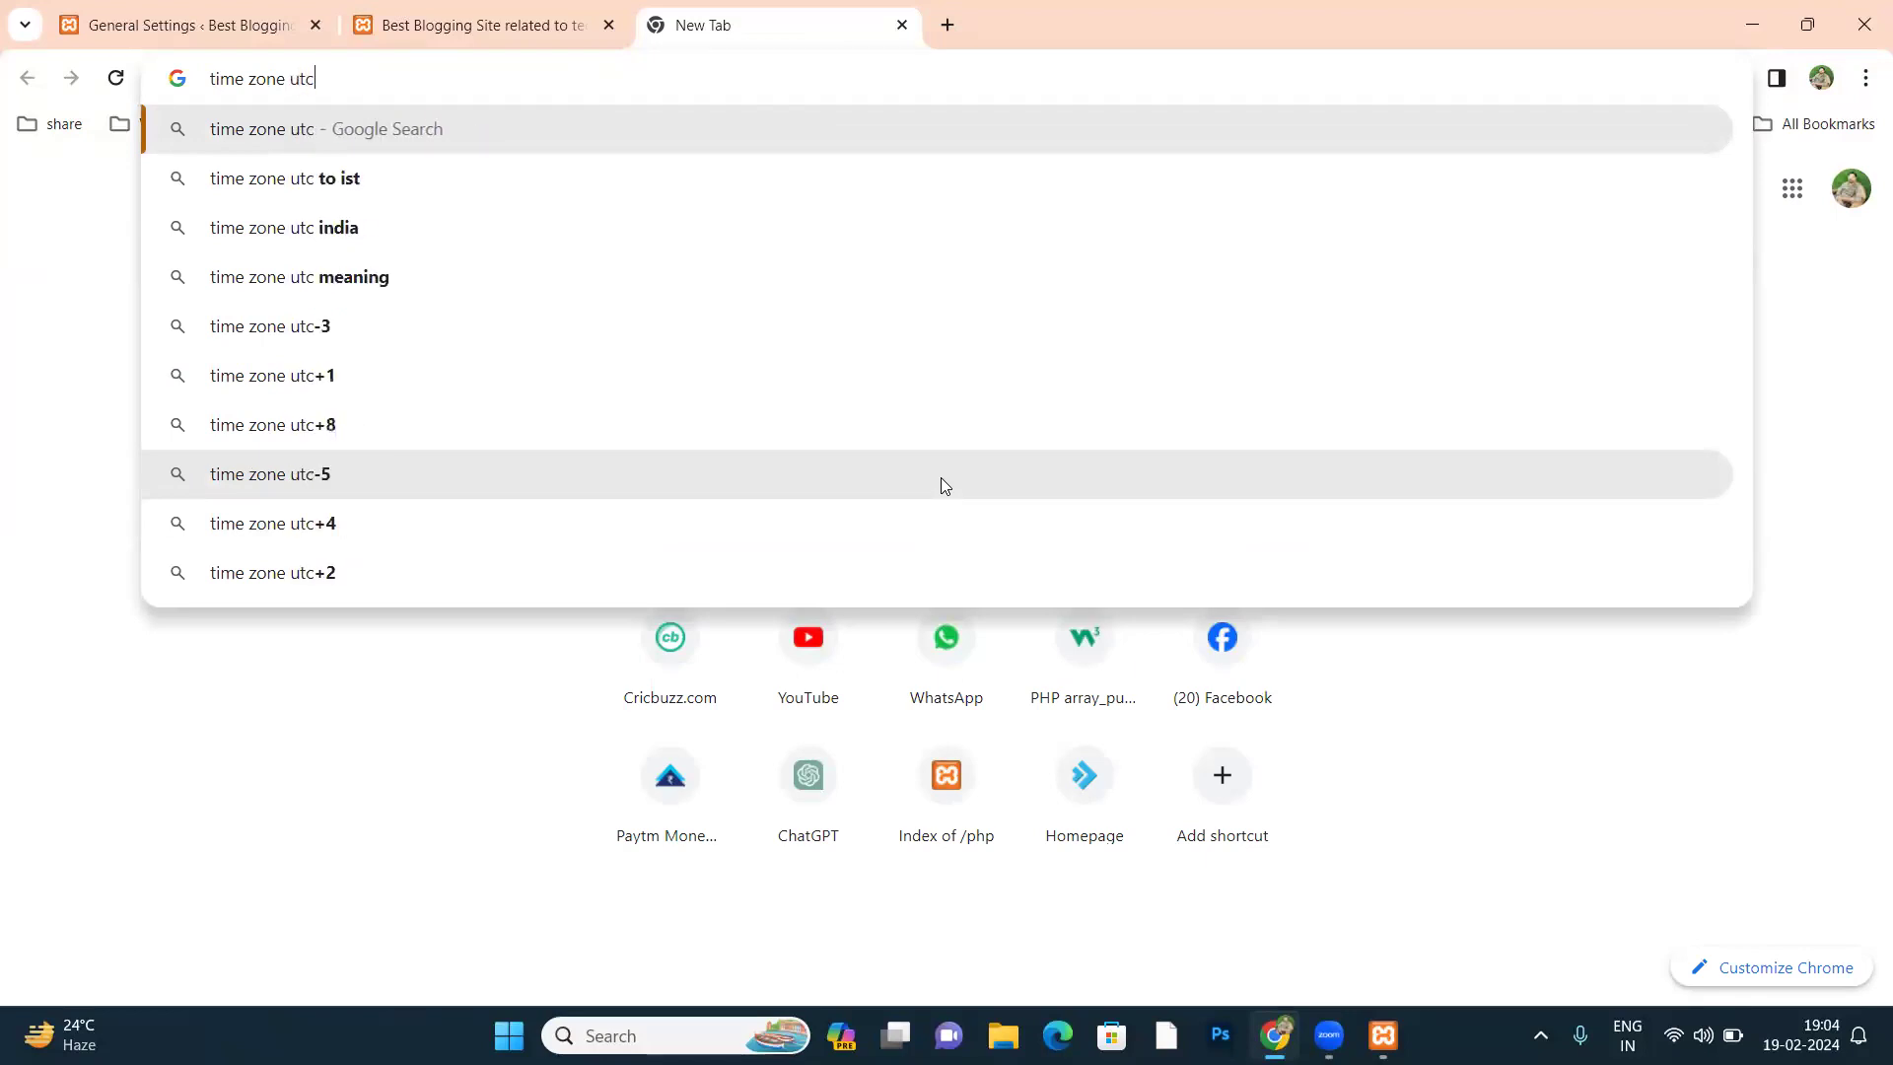
{"action": "type", "text": "+"}
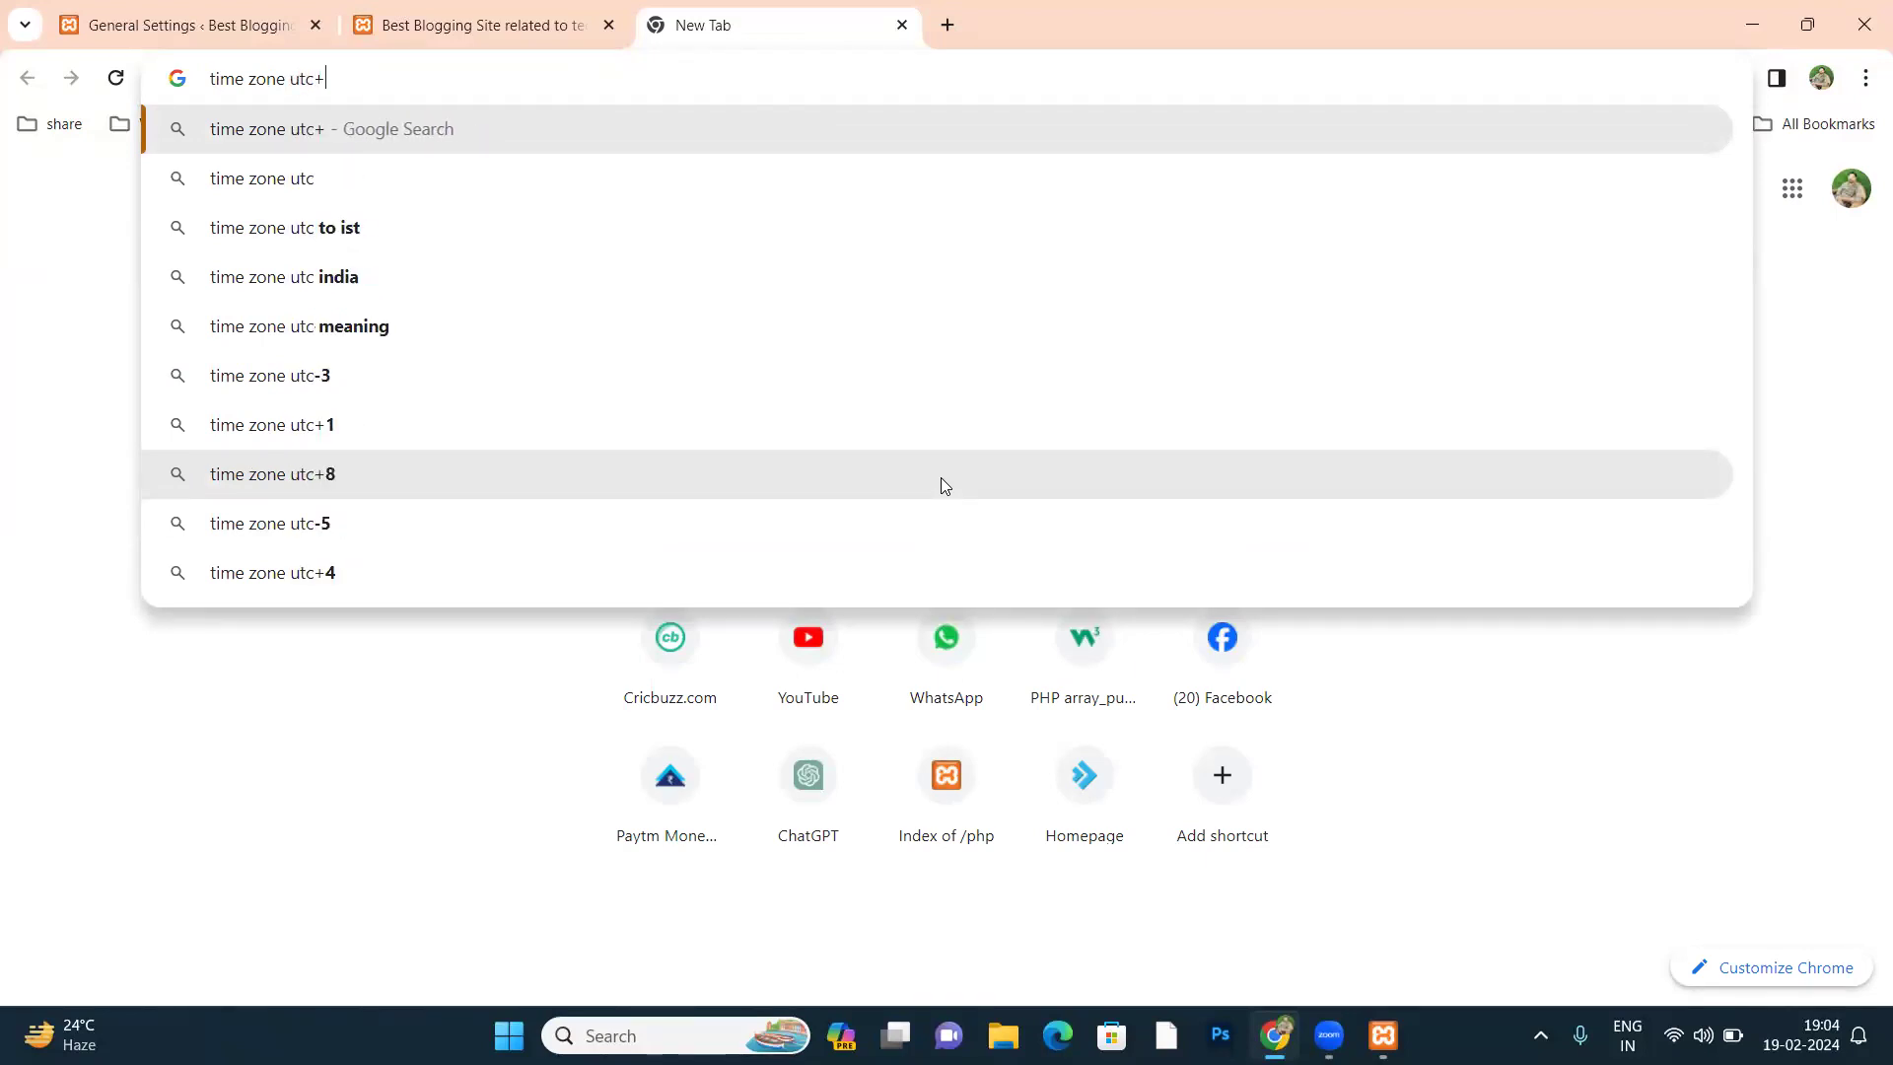
{"action": "type", "text": "0"}
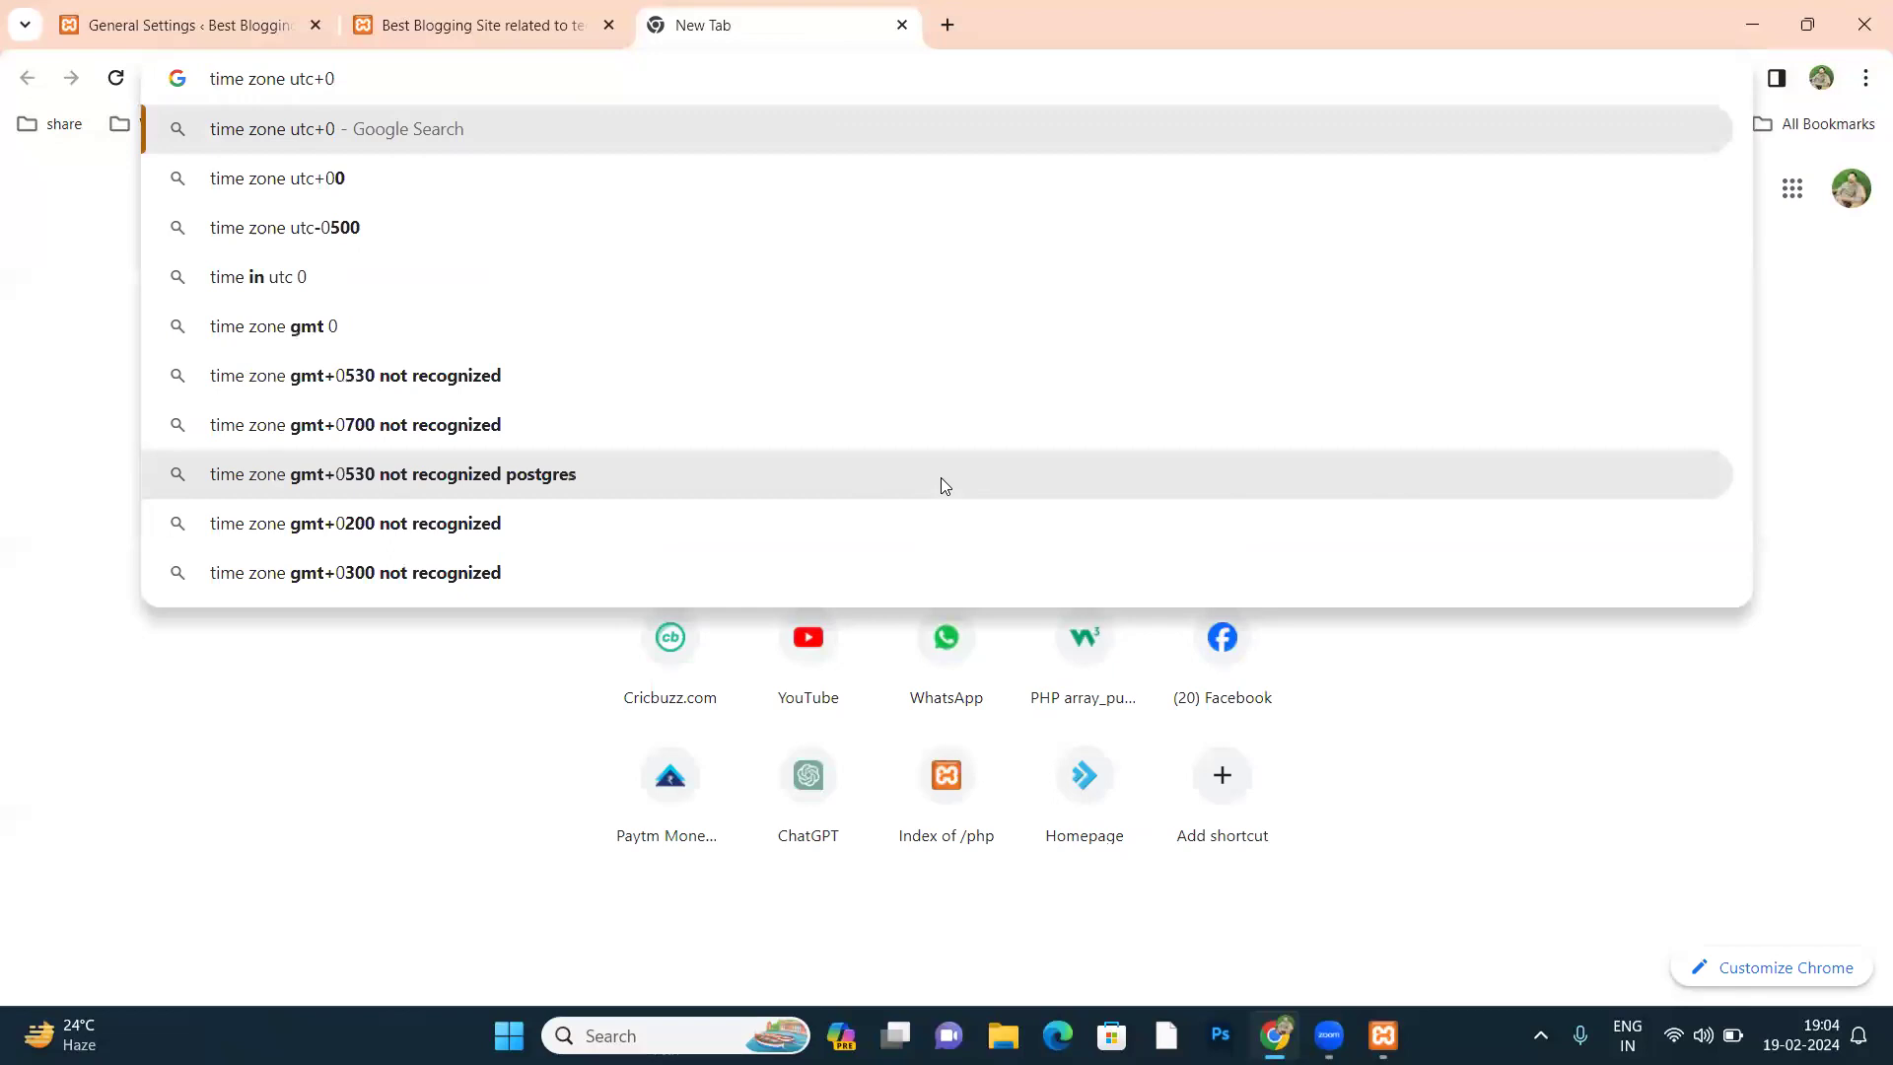
{"action": "key", "text": "Return"}
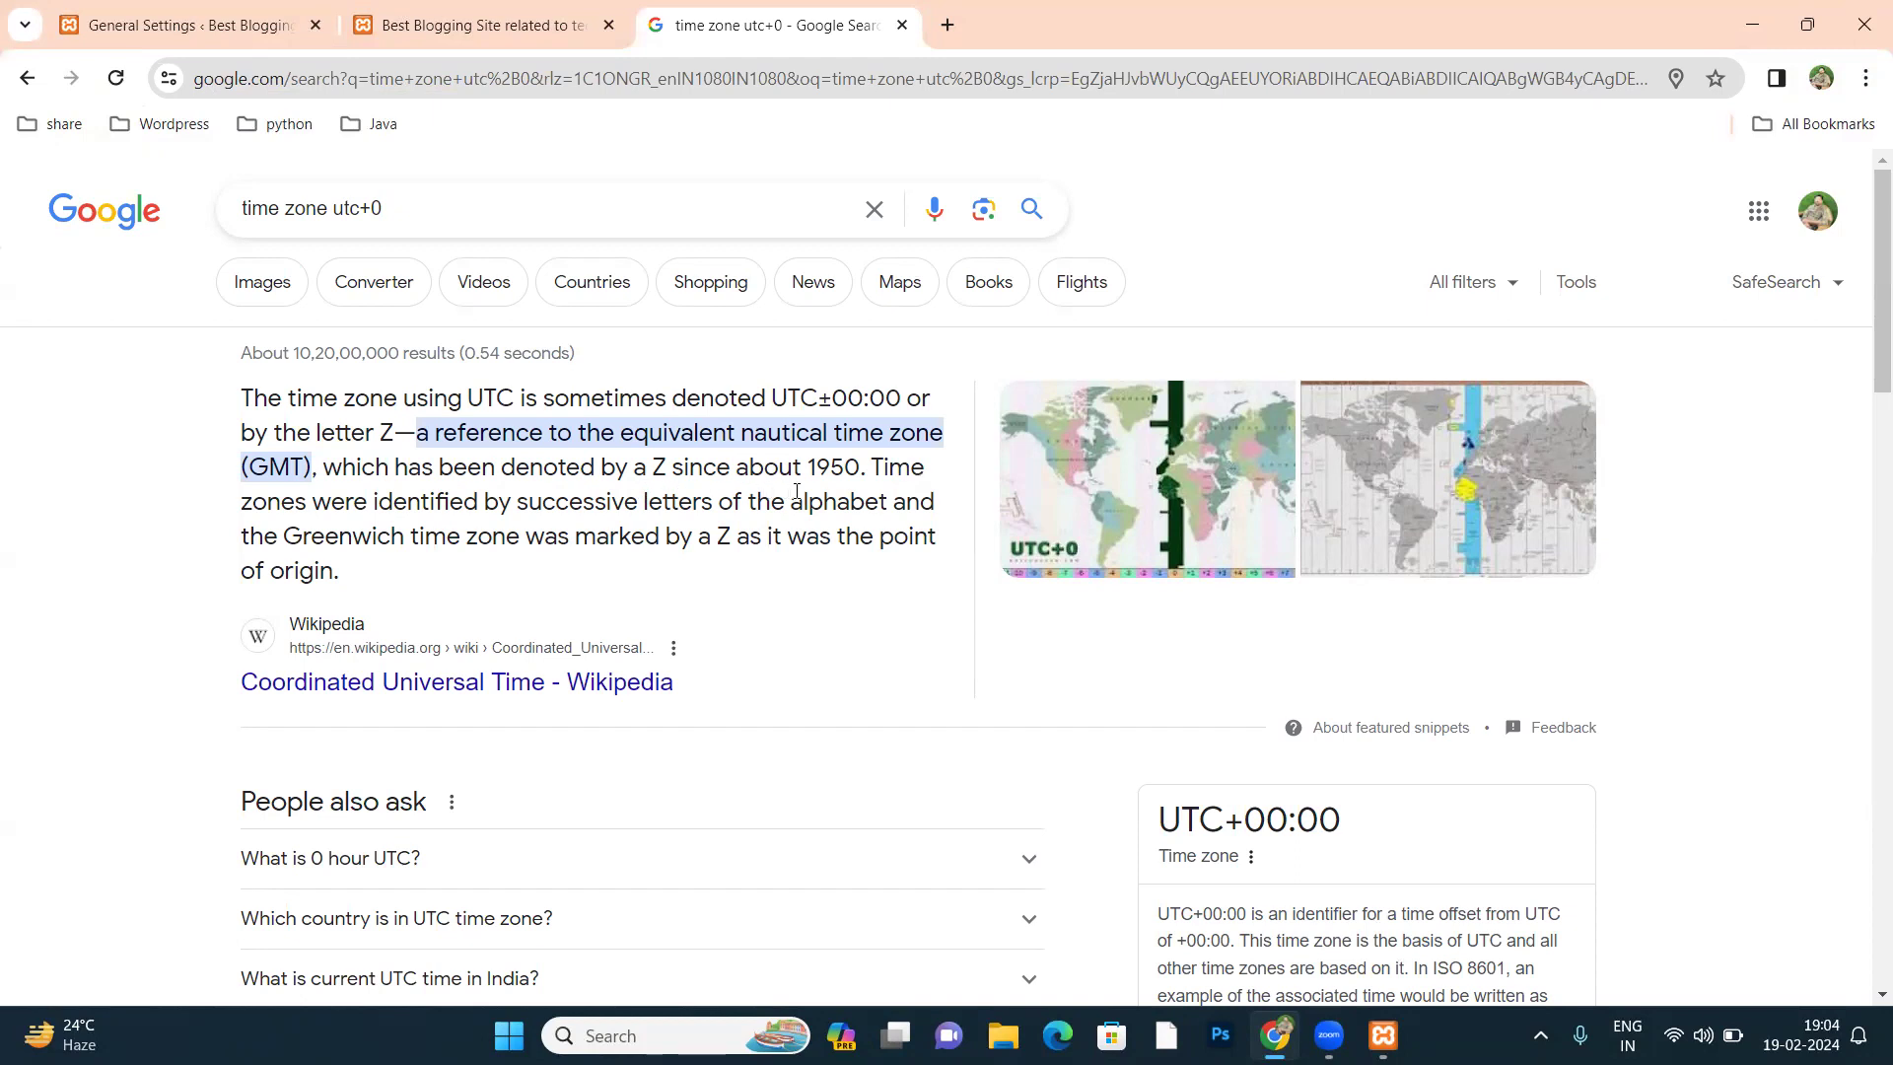
{"action": "scroll", "coordinate": [794, 503], "scroll_direction": "down", "scroll_amount": 3}
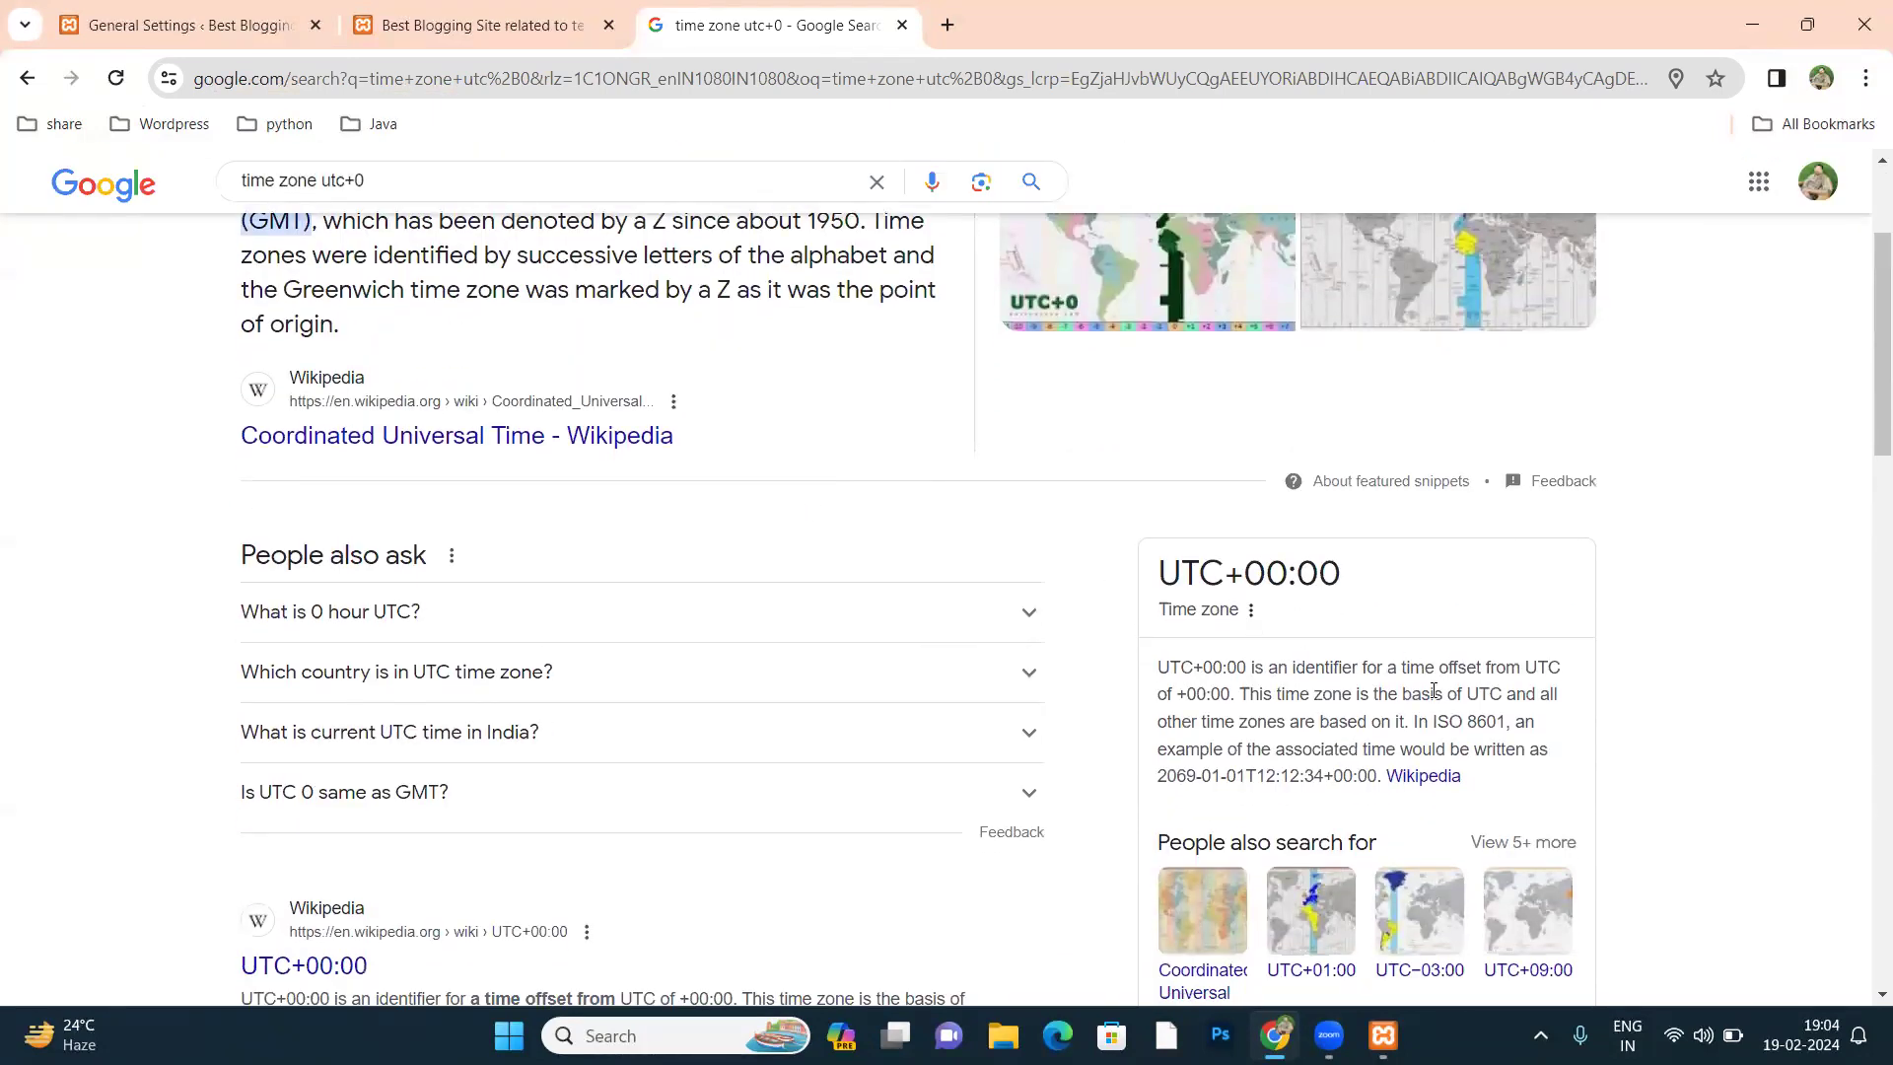
{"action": "scroll", "coordinate": [1079, 710], "scroll_direction": "down", "scroll_amount": 2}
{"action": "scroll", "coordinate": [1043, 708], "scroll_direction": "down", "scroll_amount": 2}
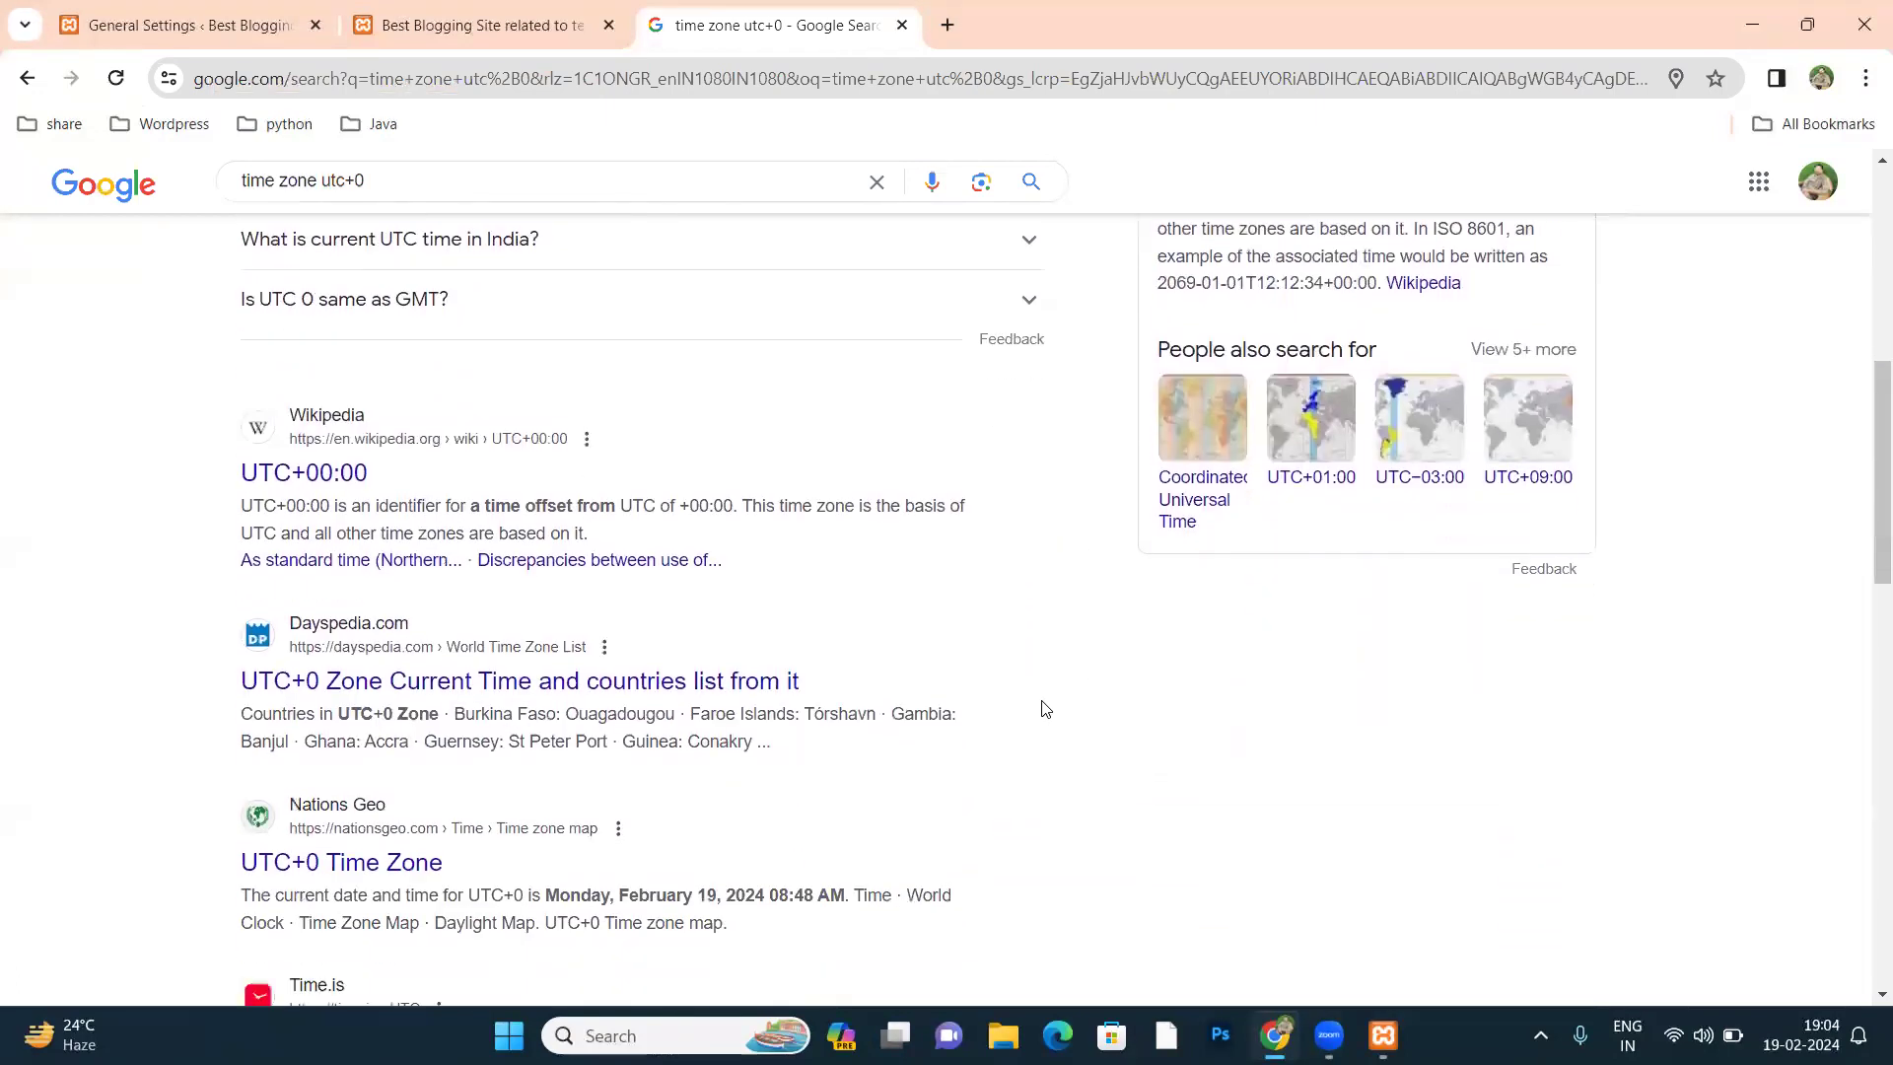
{"action": "scroll", "coordinate": [1040, 709], "scroll_direction": "down", "scroll_amount": 3}
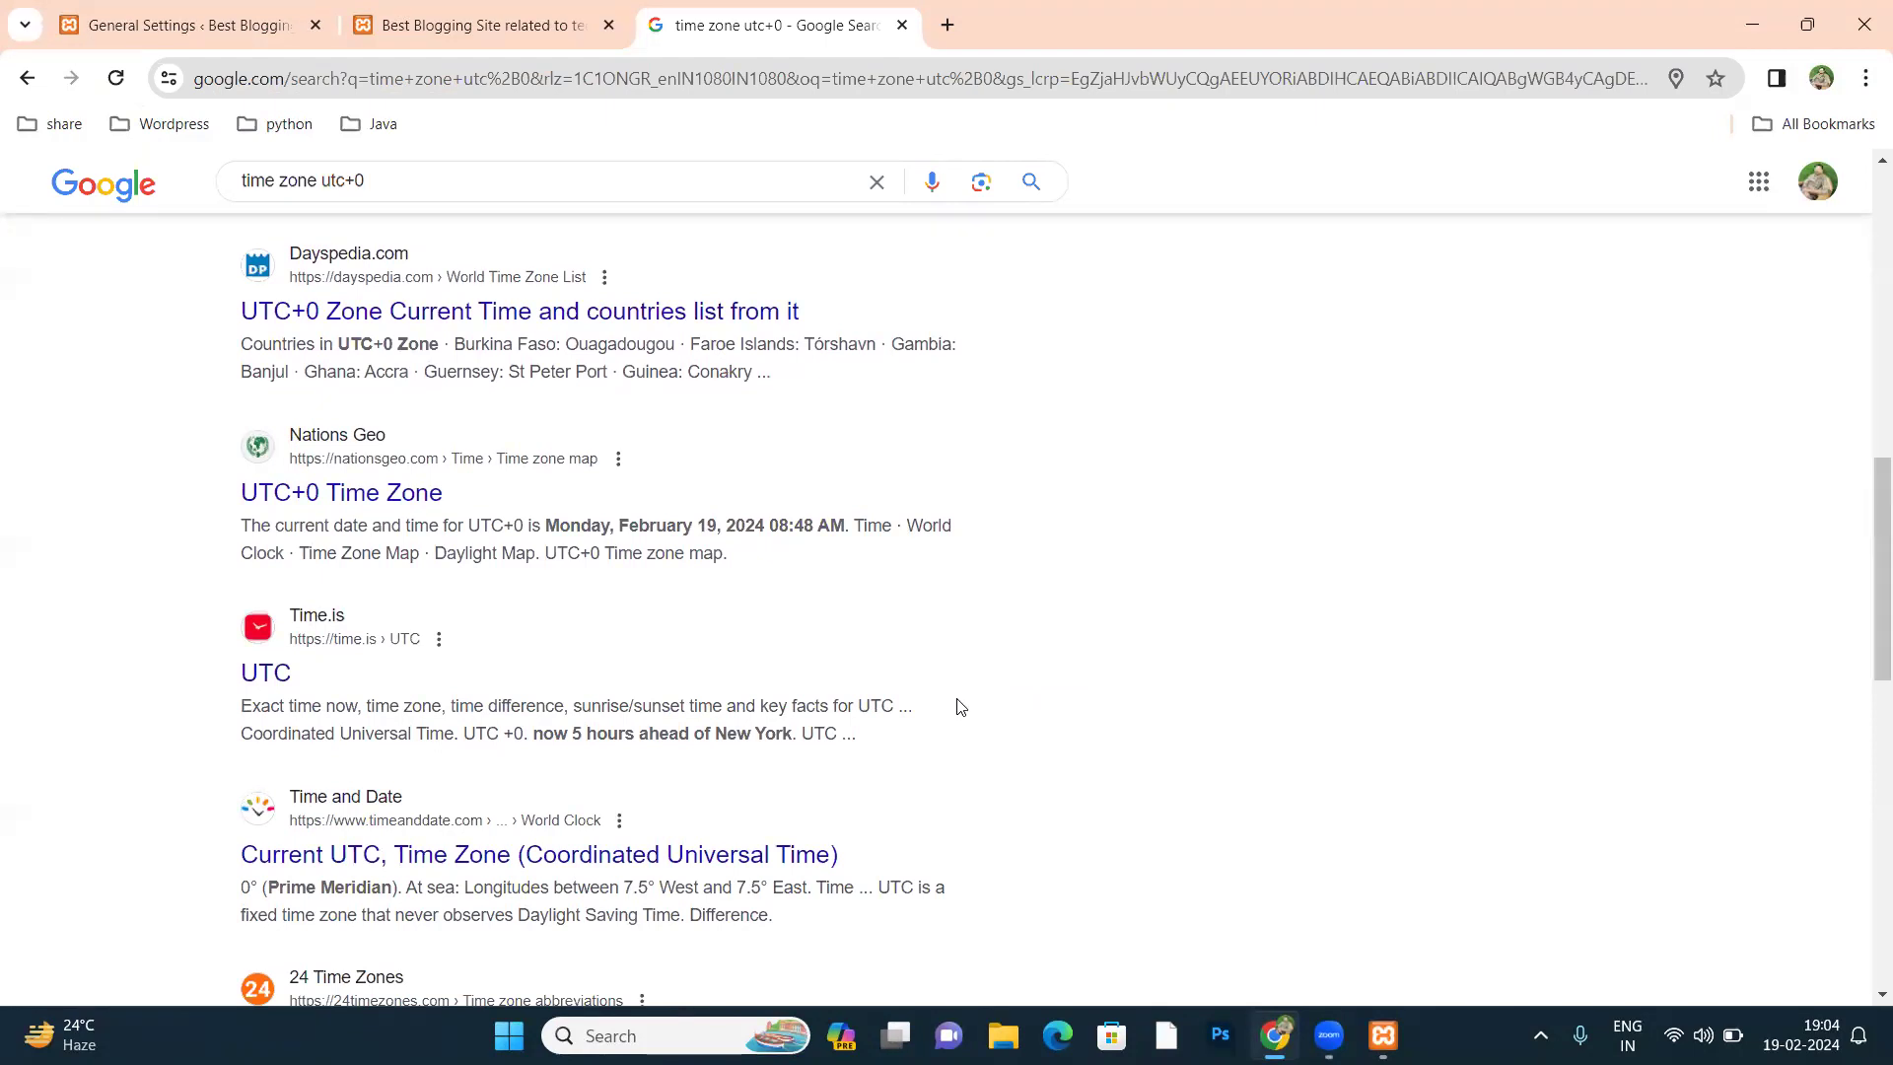
{"action": "scroll", "coordinate": [877, 704], "scroll_direction": "up", "scroll_amount": 10}
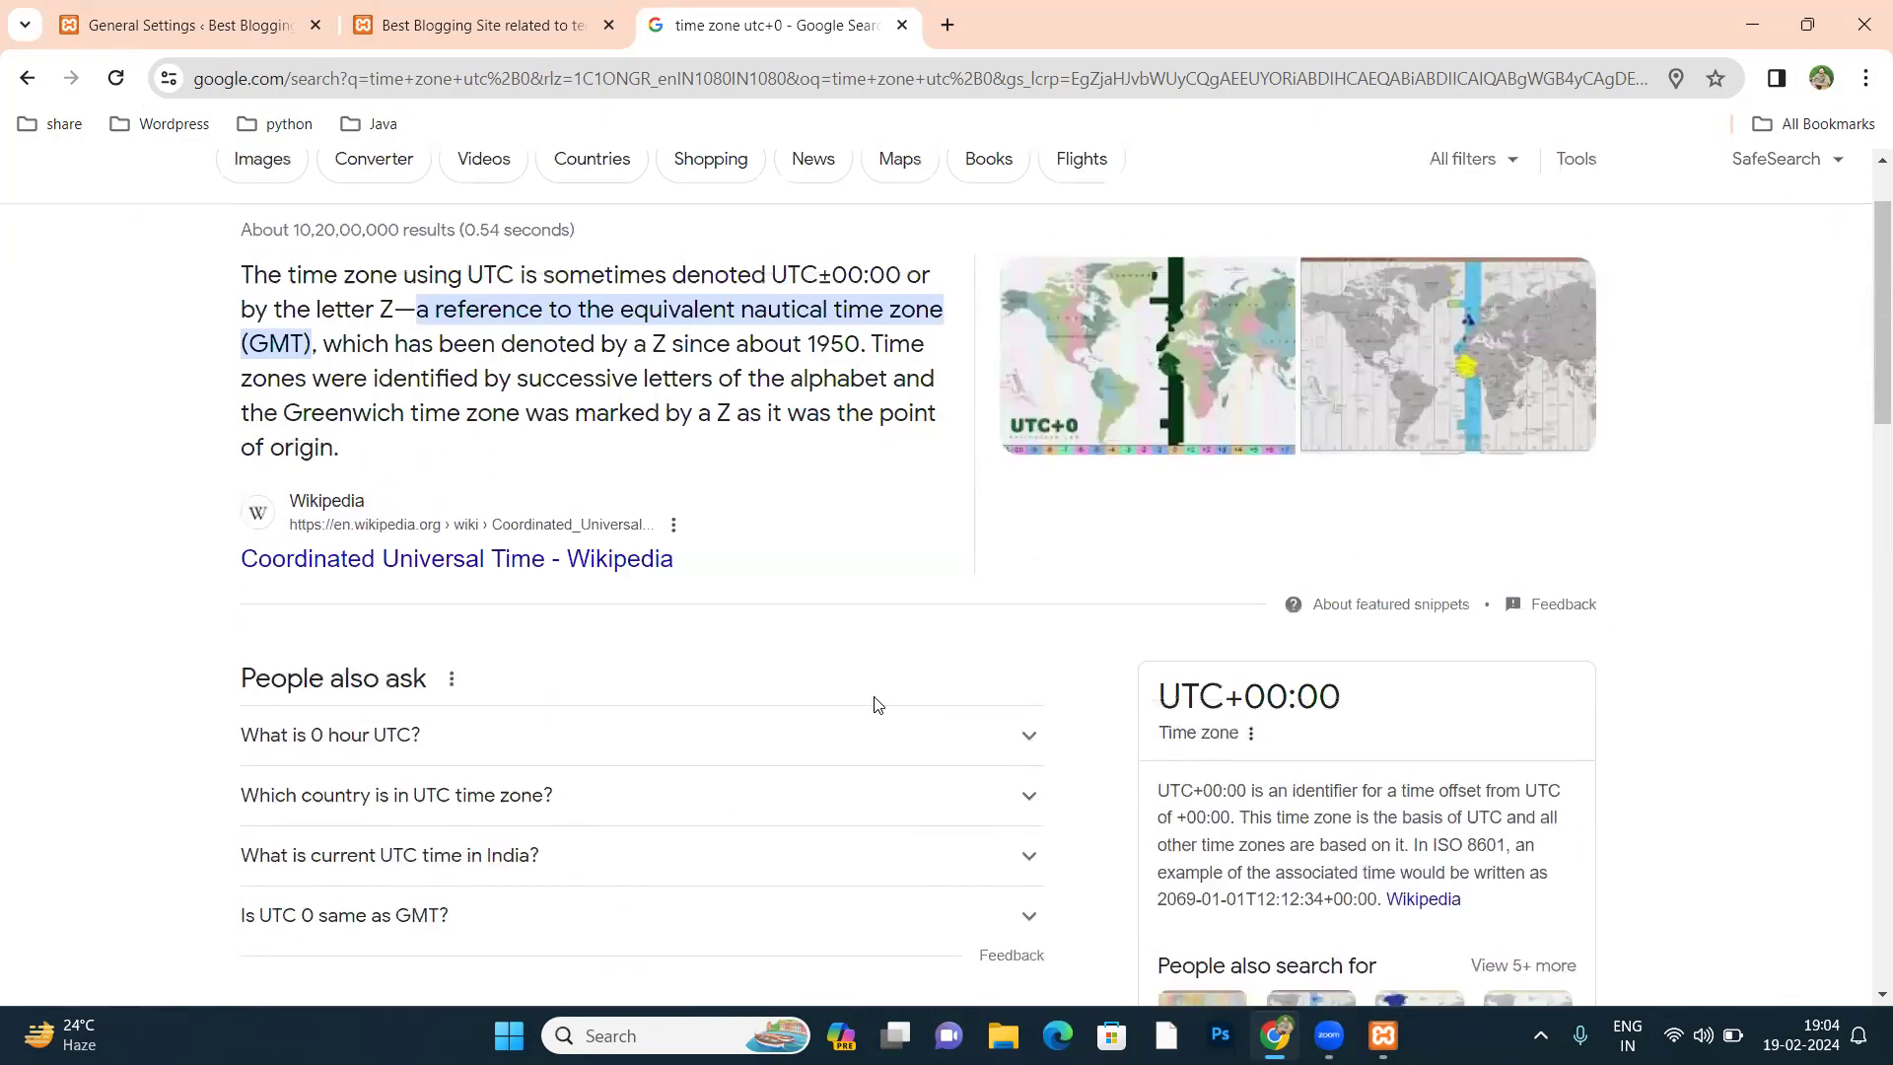
{"action": "scroll", "coordinate": [542, 513], "scroll_direction": "up", "scroll_amount": 1}
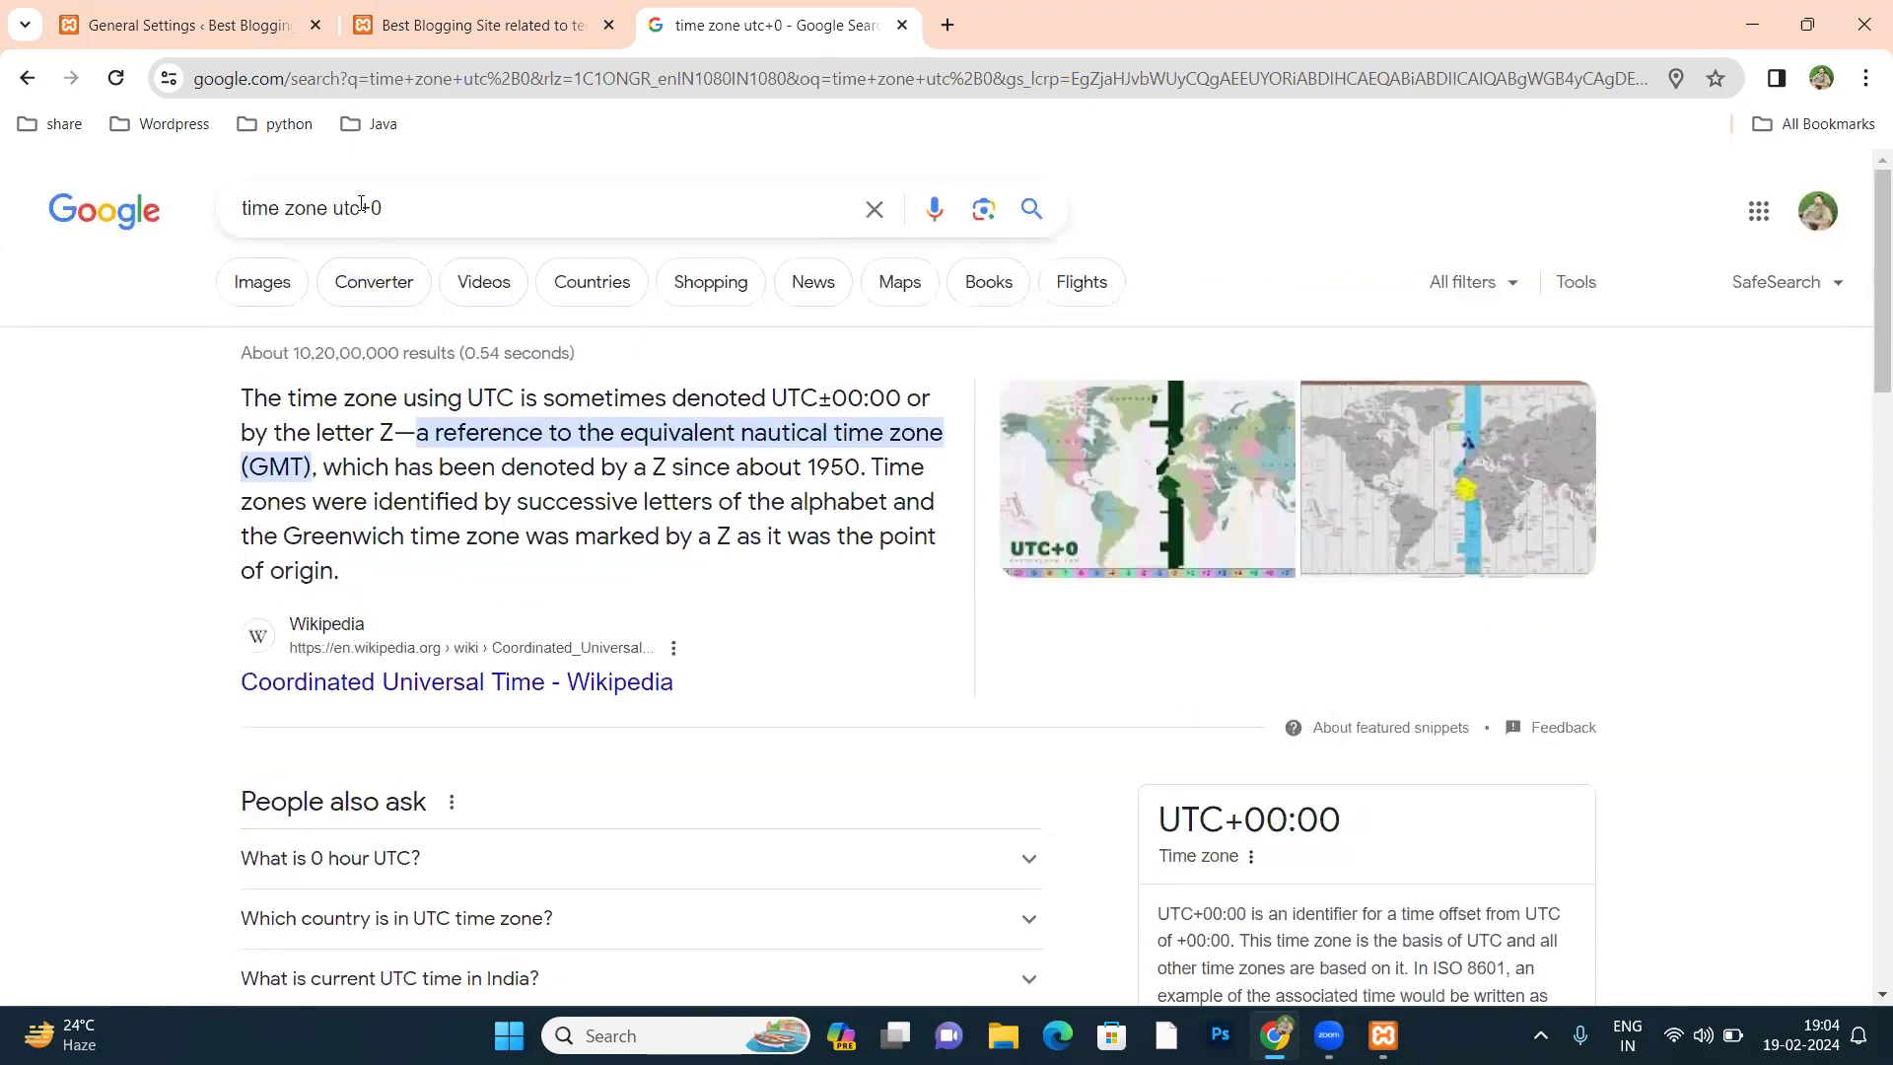
Step: Search Google for "gmt time", highlight the Greenwich Mean Time Zone heading, and close the search tab
{"action": "triple_click", "coordinate": [361, 204]}
{"action": "type", "text": "gmt time"}
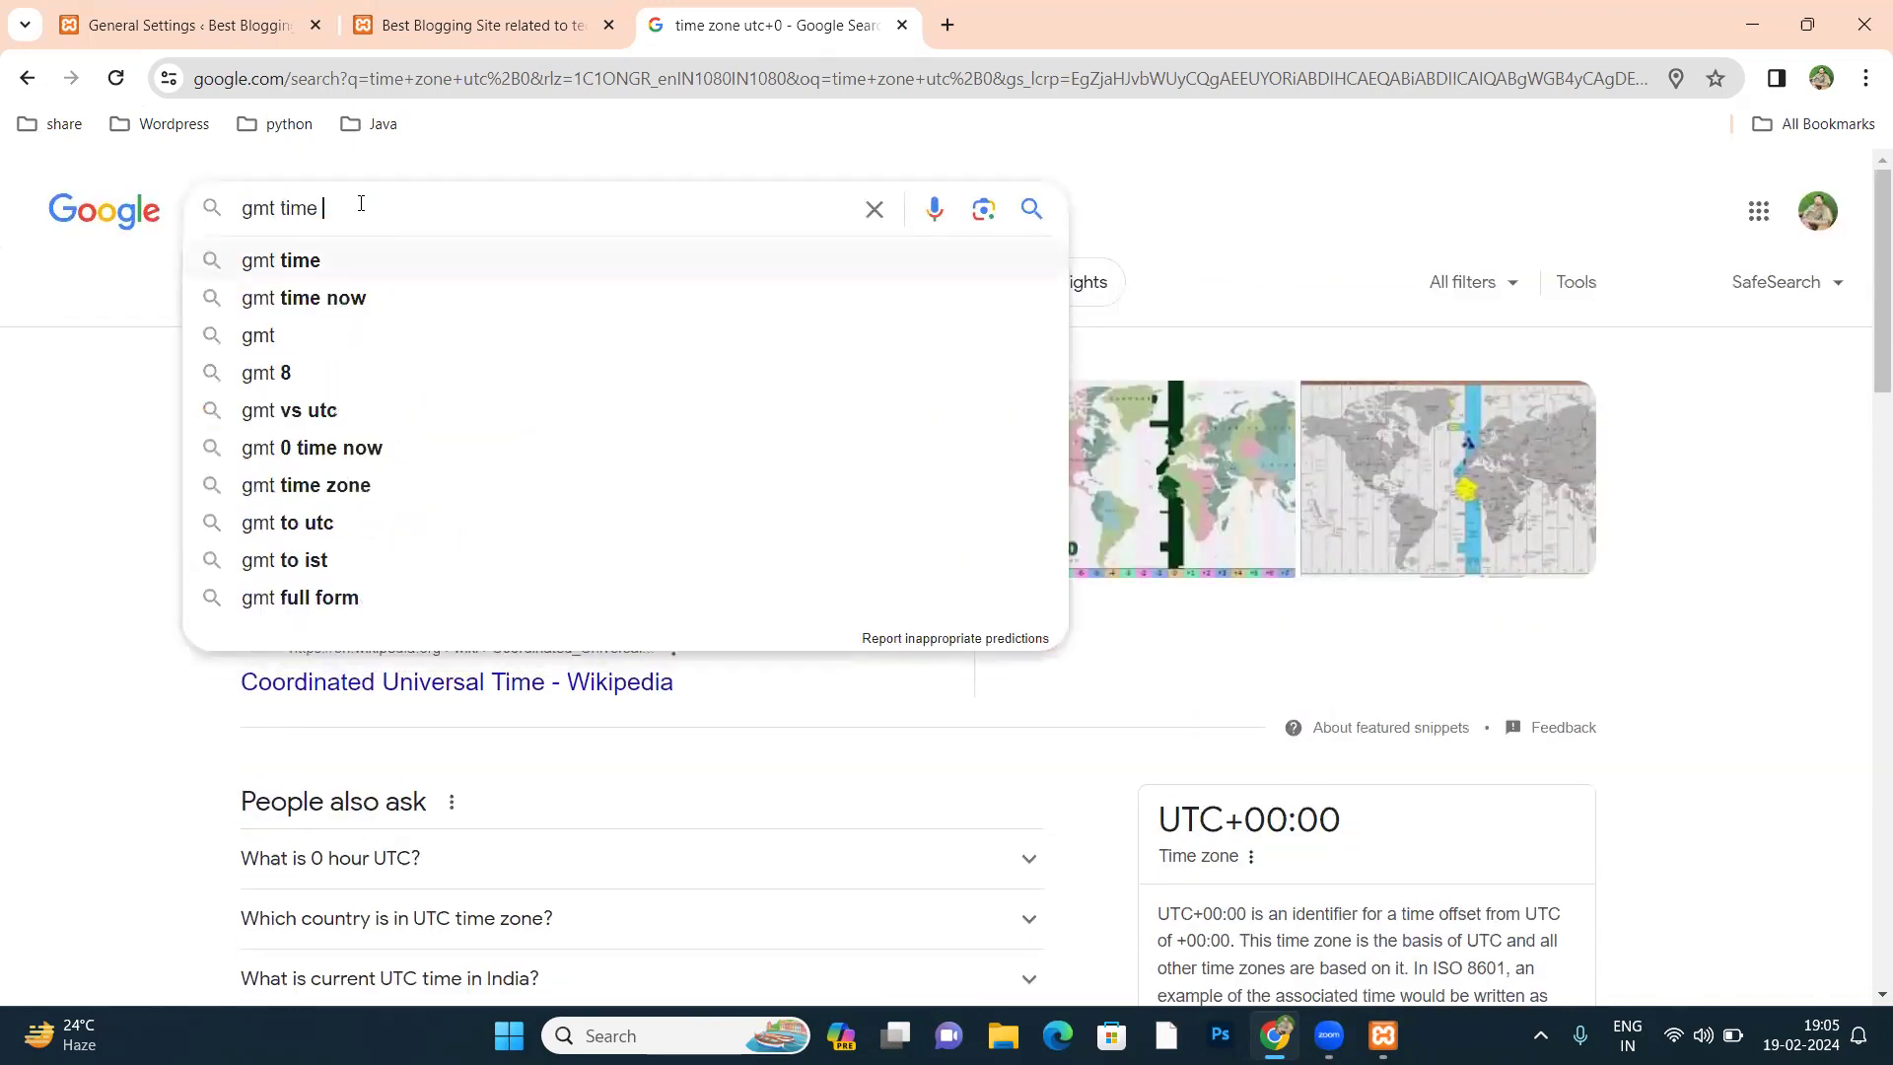
{"action": "key", "text": "Return"}
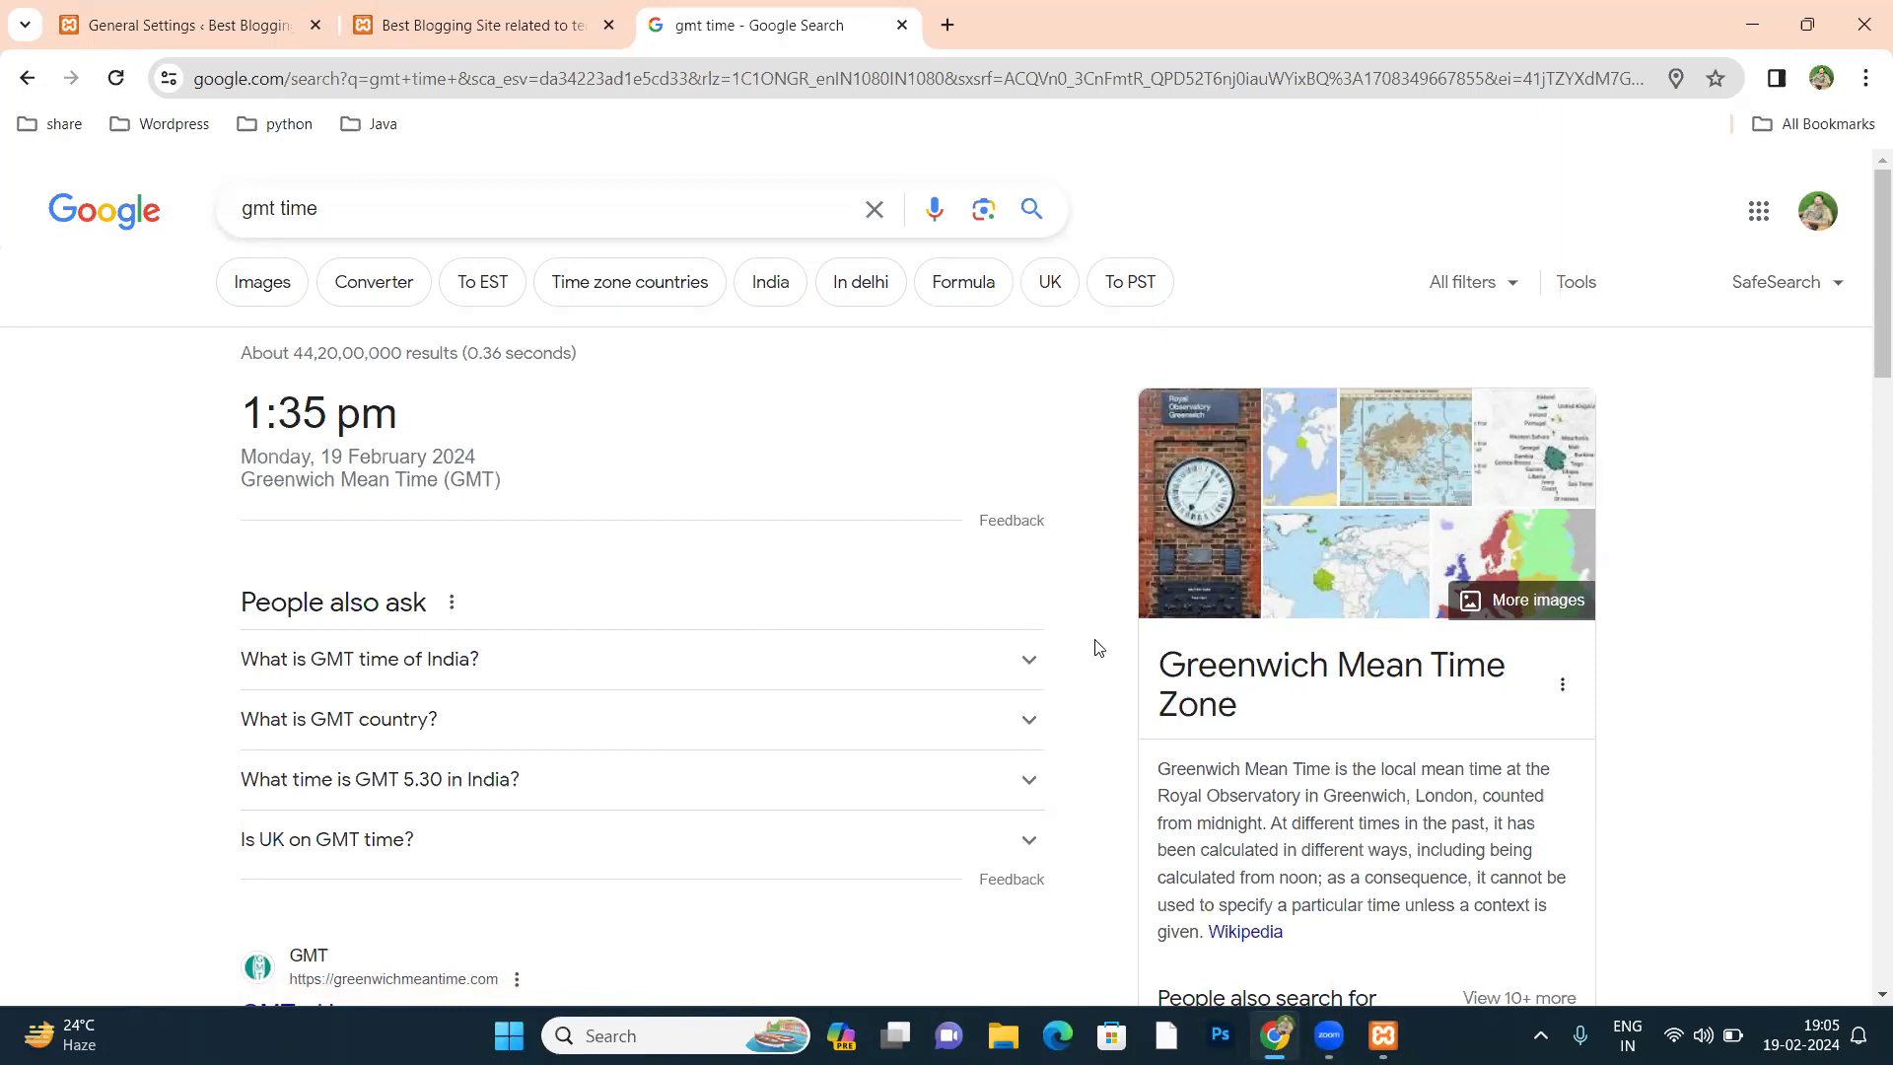
{"action": "left_click_drag", "start_coordinate": [1240, 706], "coordinate": [1173, 643]}
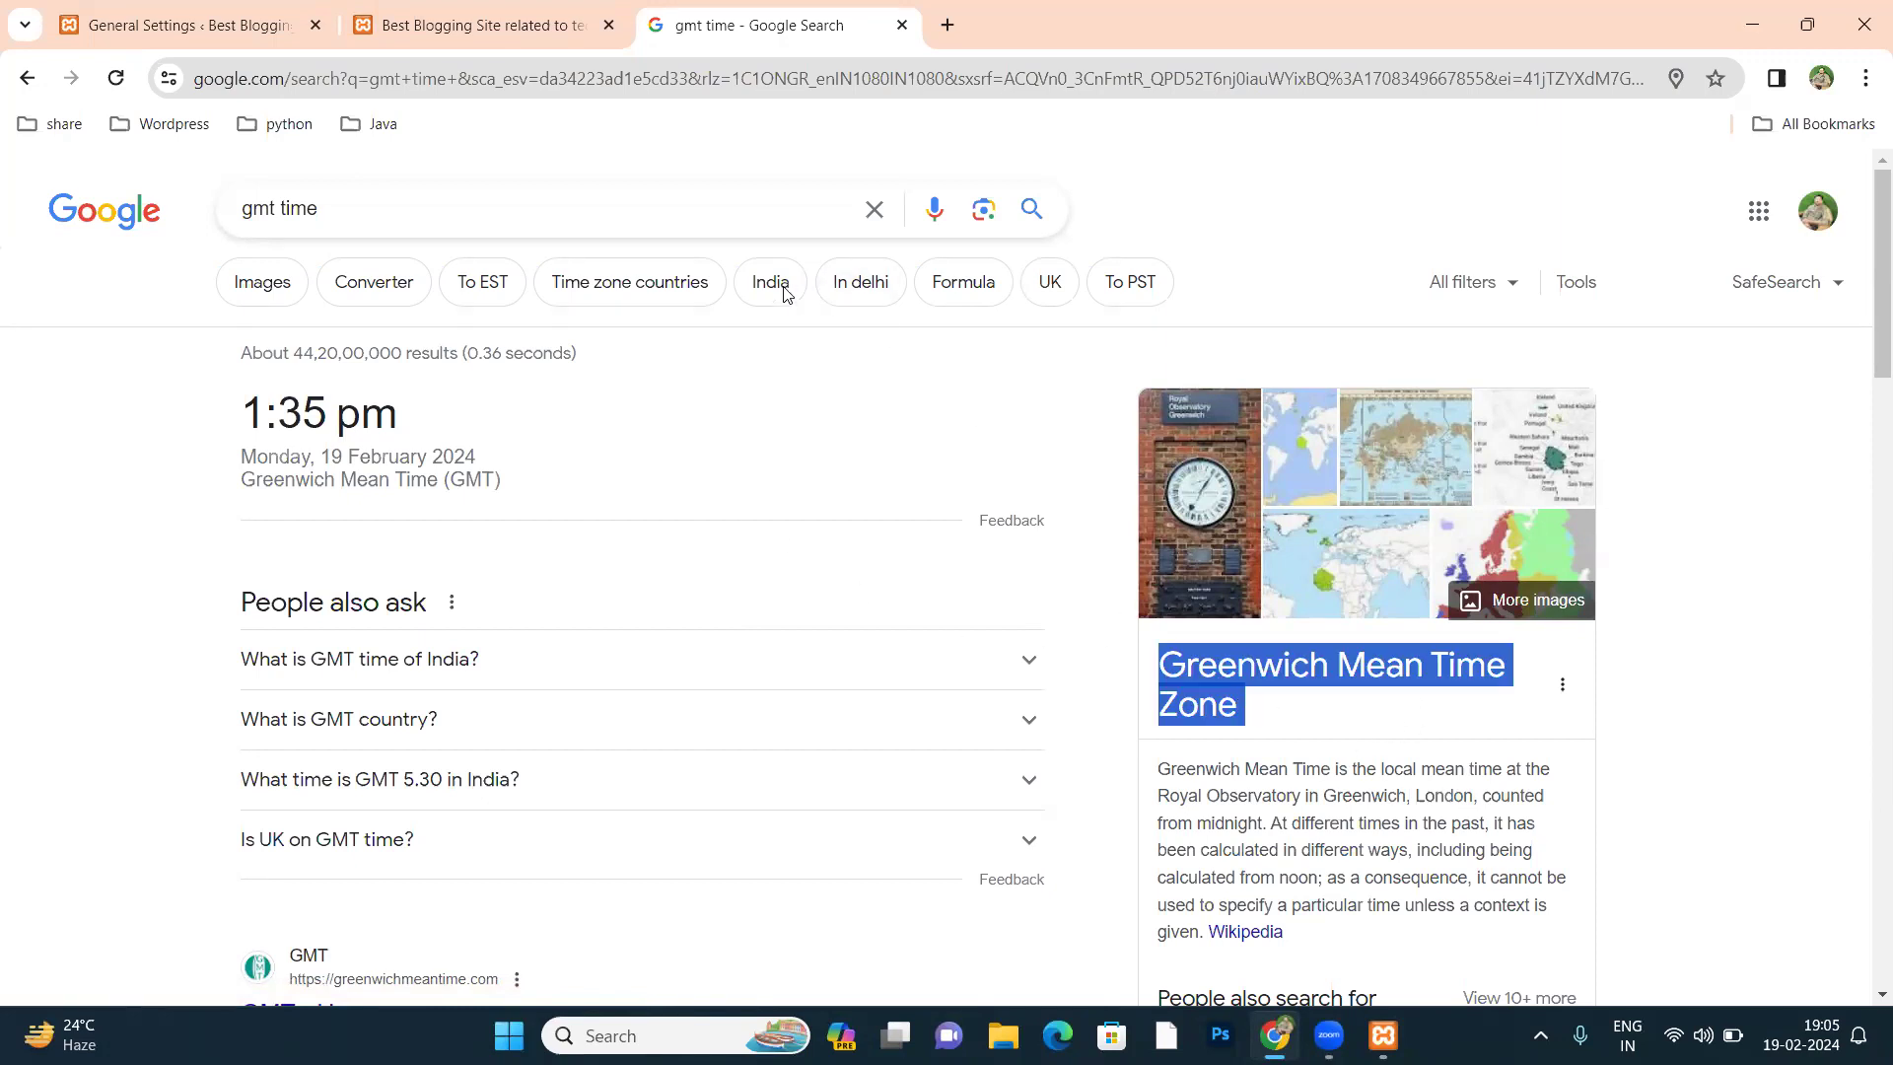
{"action": "key", "text": "ctrl+w"}
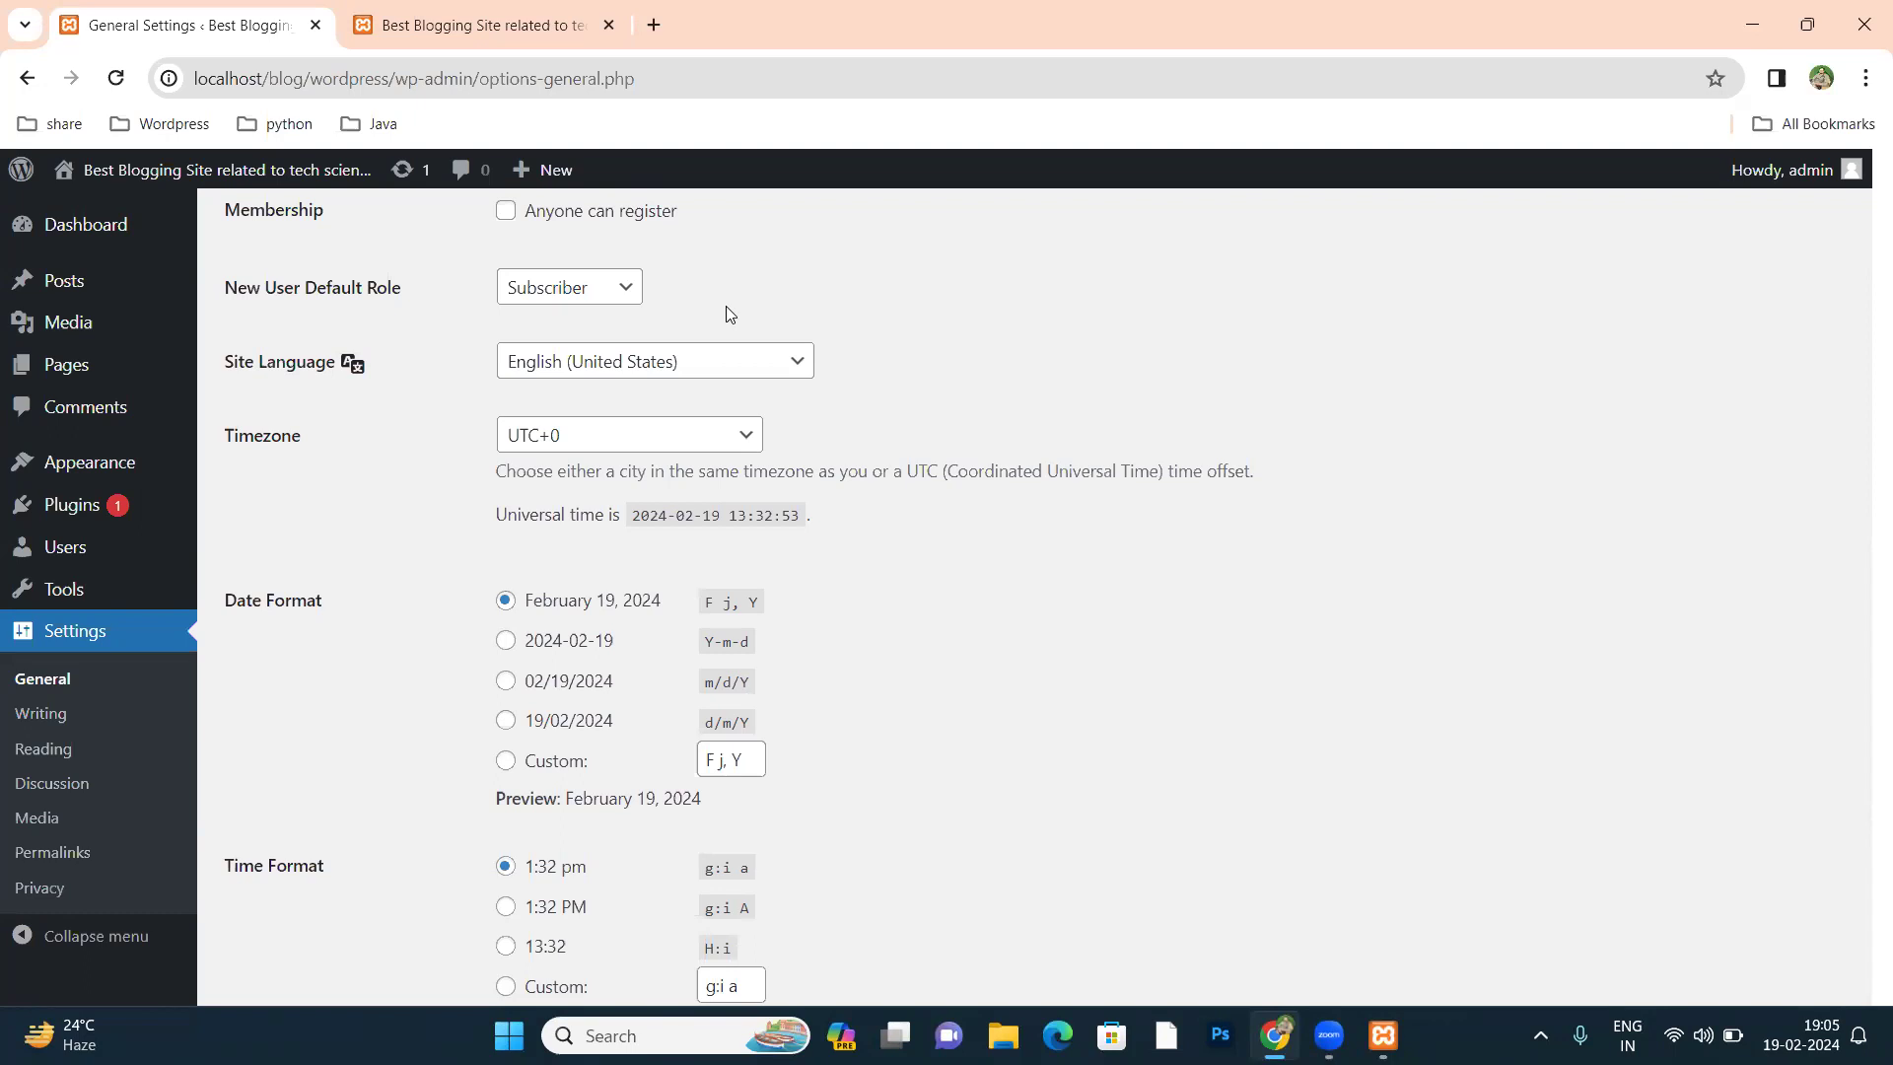
Step: Examine the date and time format settings and highlight the publication date of the "google ads" post on the blog's front page
{"action": "scroll", "coordinate": [730, 313], "scroll_direction": "up", "scroll_amount": 3}
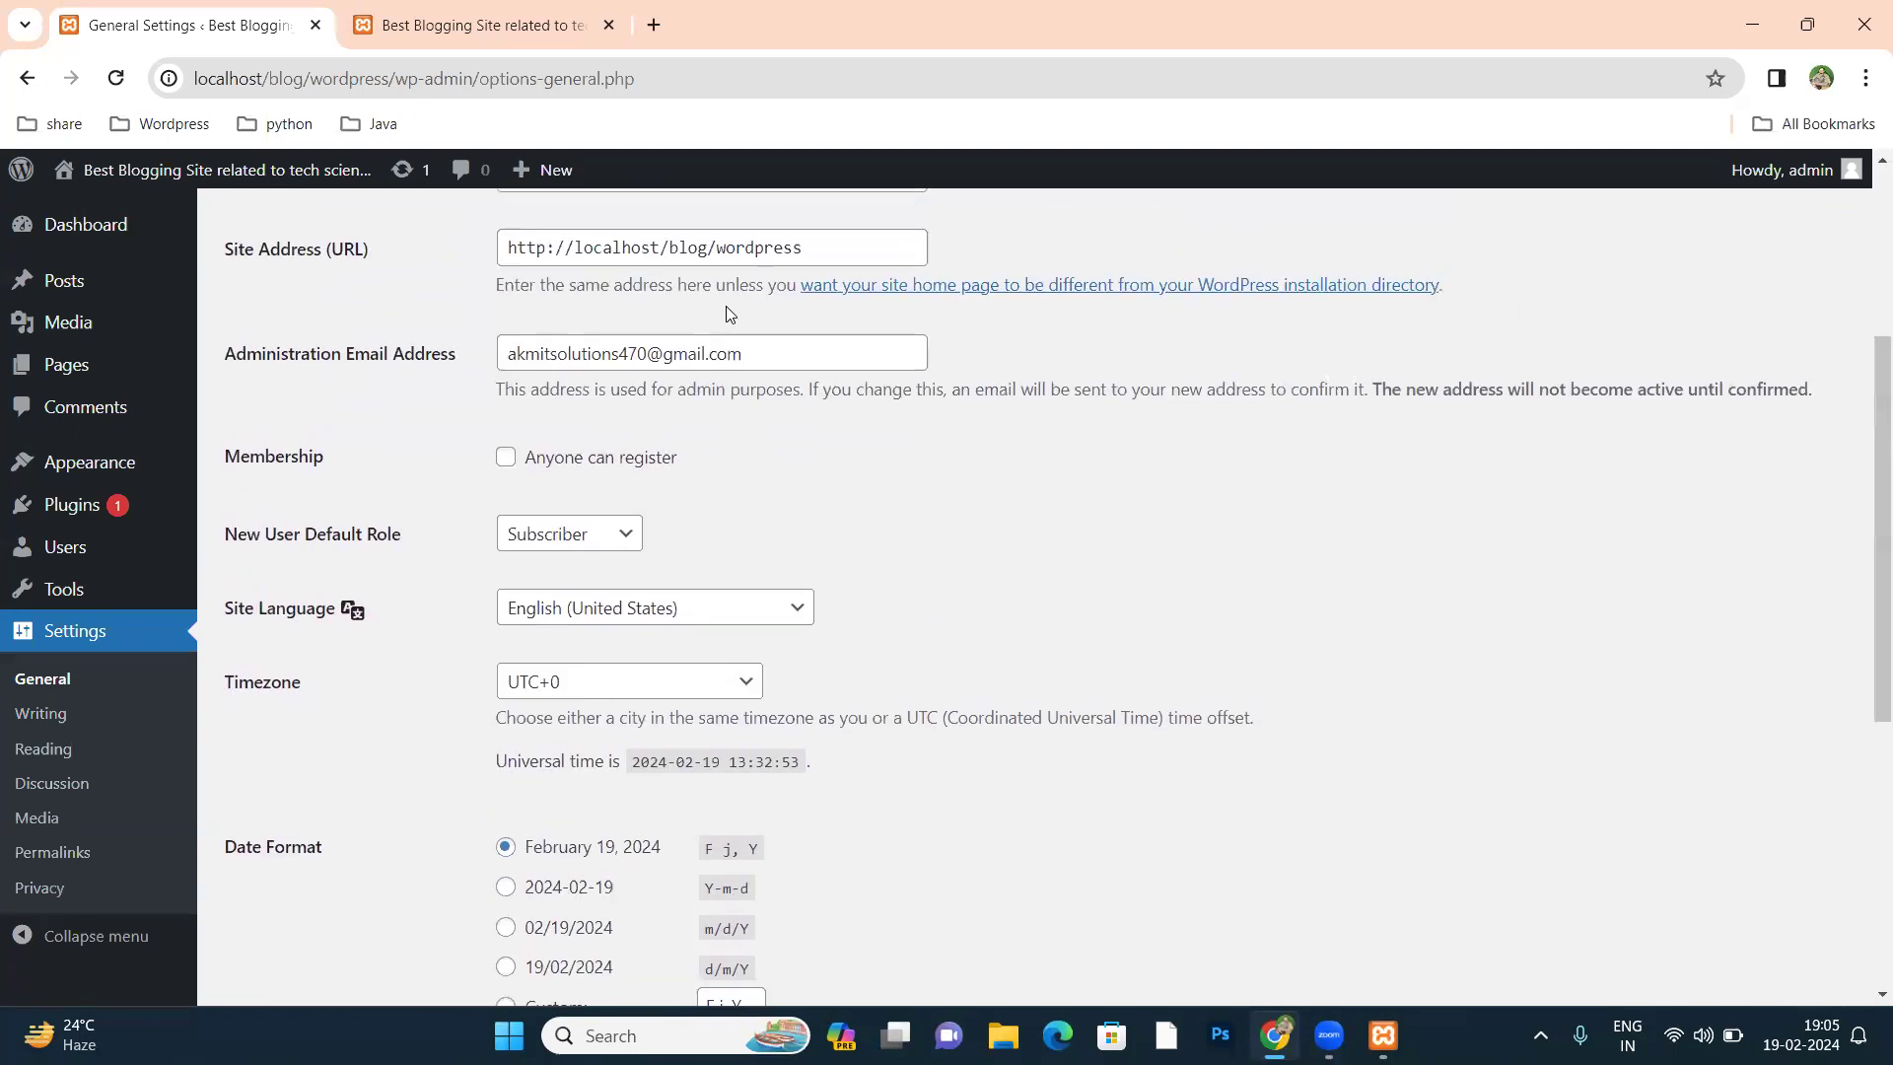
{"action": "scroll", "coordinate": [725, 313], "scroll_direction": "down", "scroll_amount": 3}
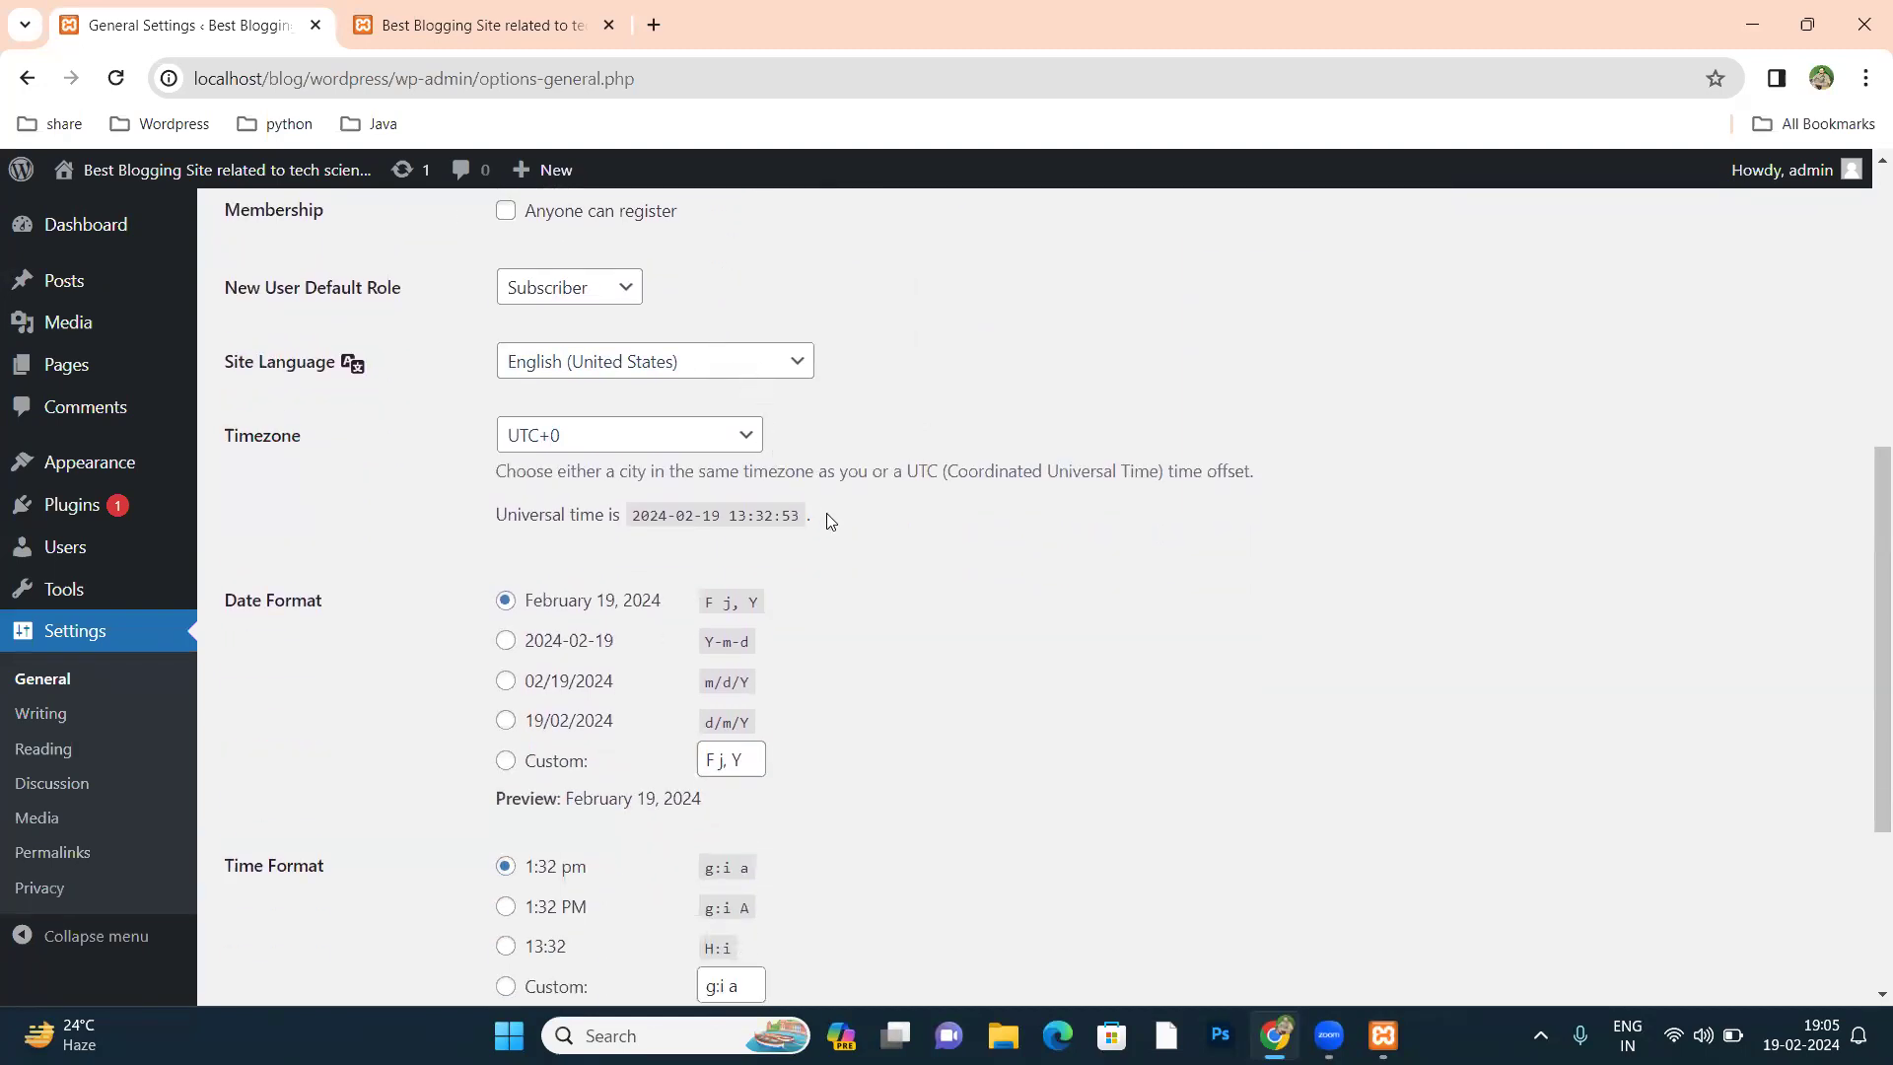
{"action": "scroll", "coordinate": [826, 512], "scroll_direction": "down", "scroll_amount": 1}
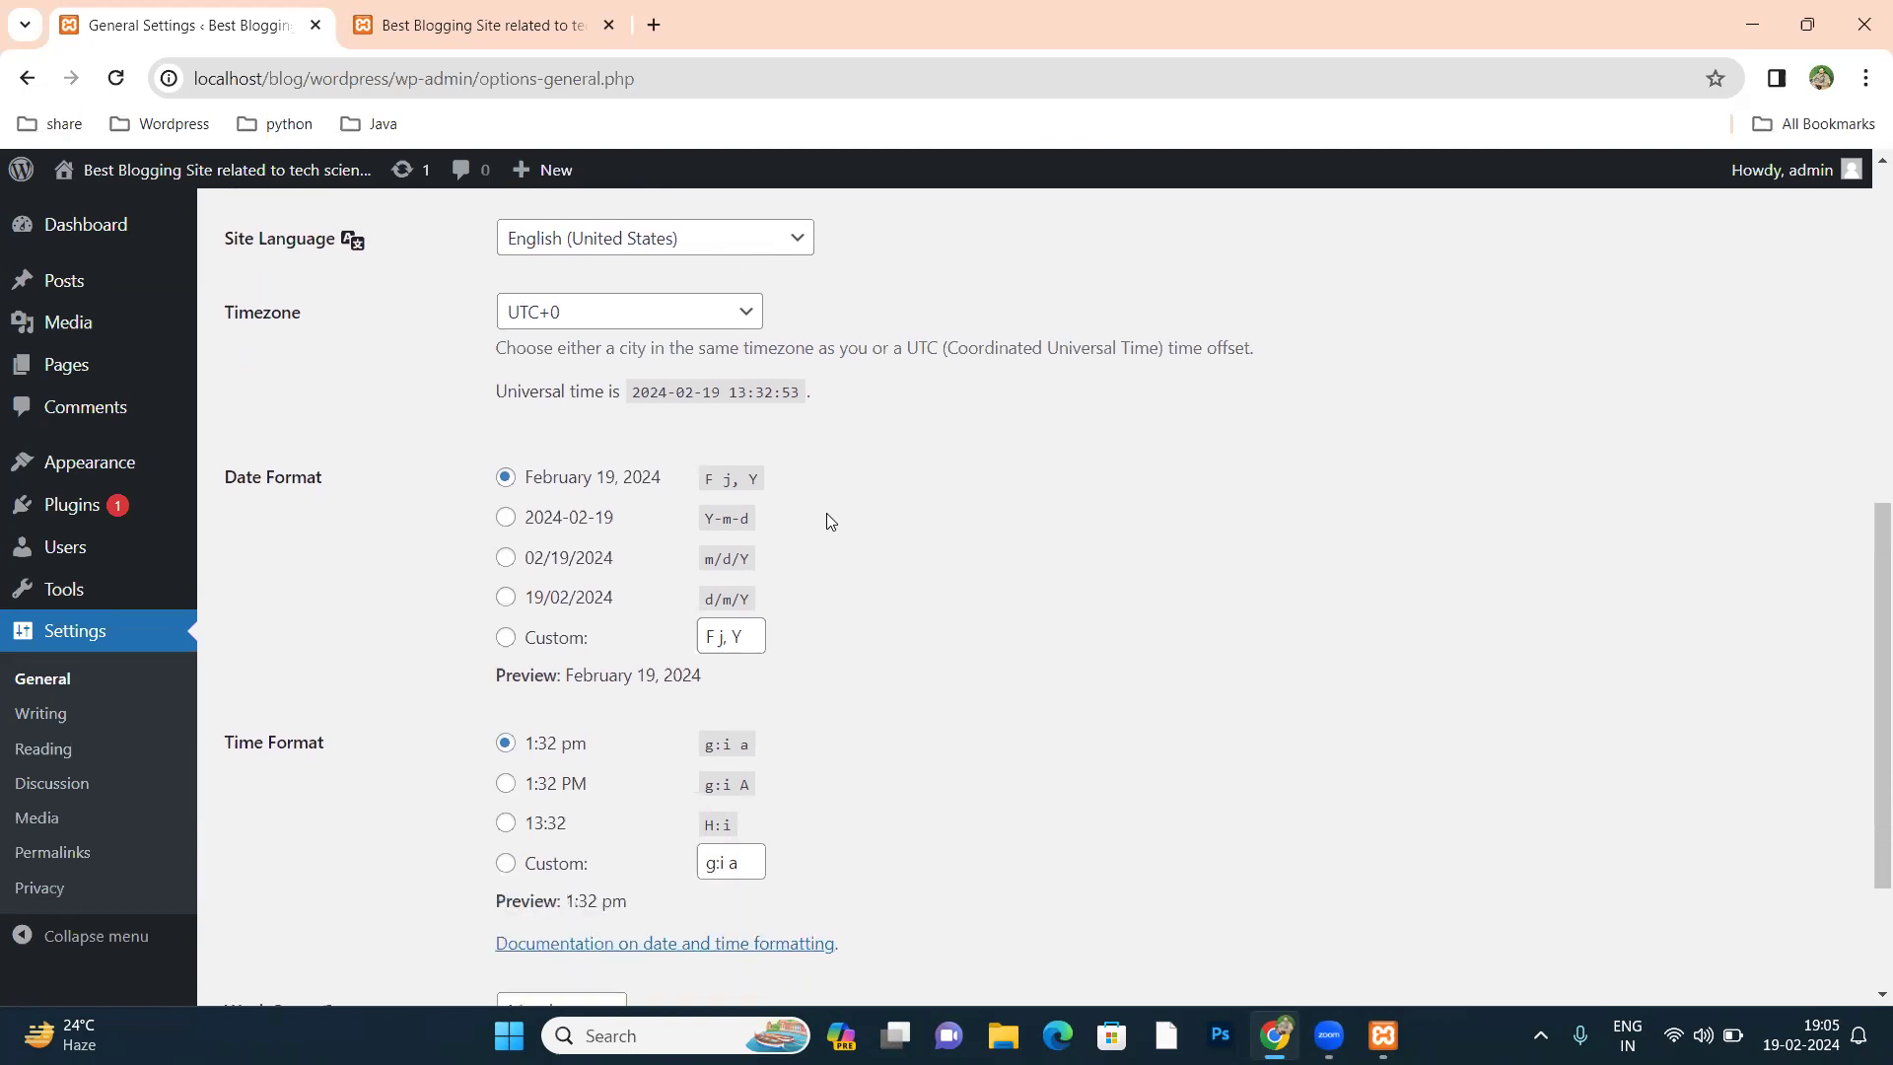
{"action": "scroll", "coordinate": [826, 513], "scroll_direction": "down", "scroll_amount": 1}
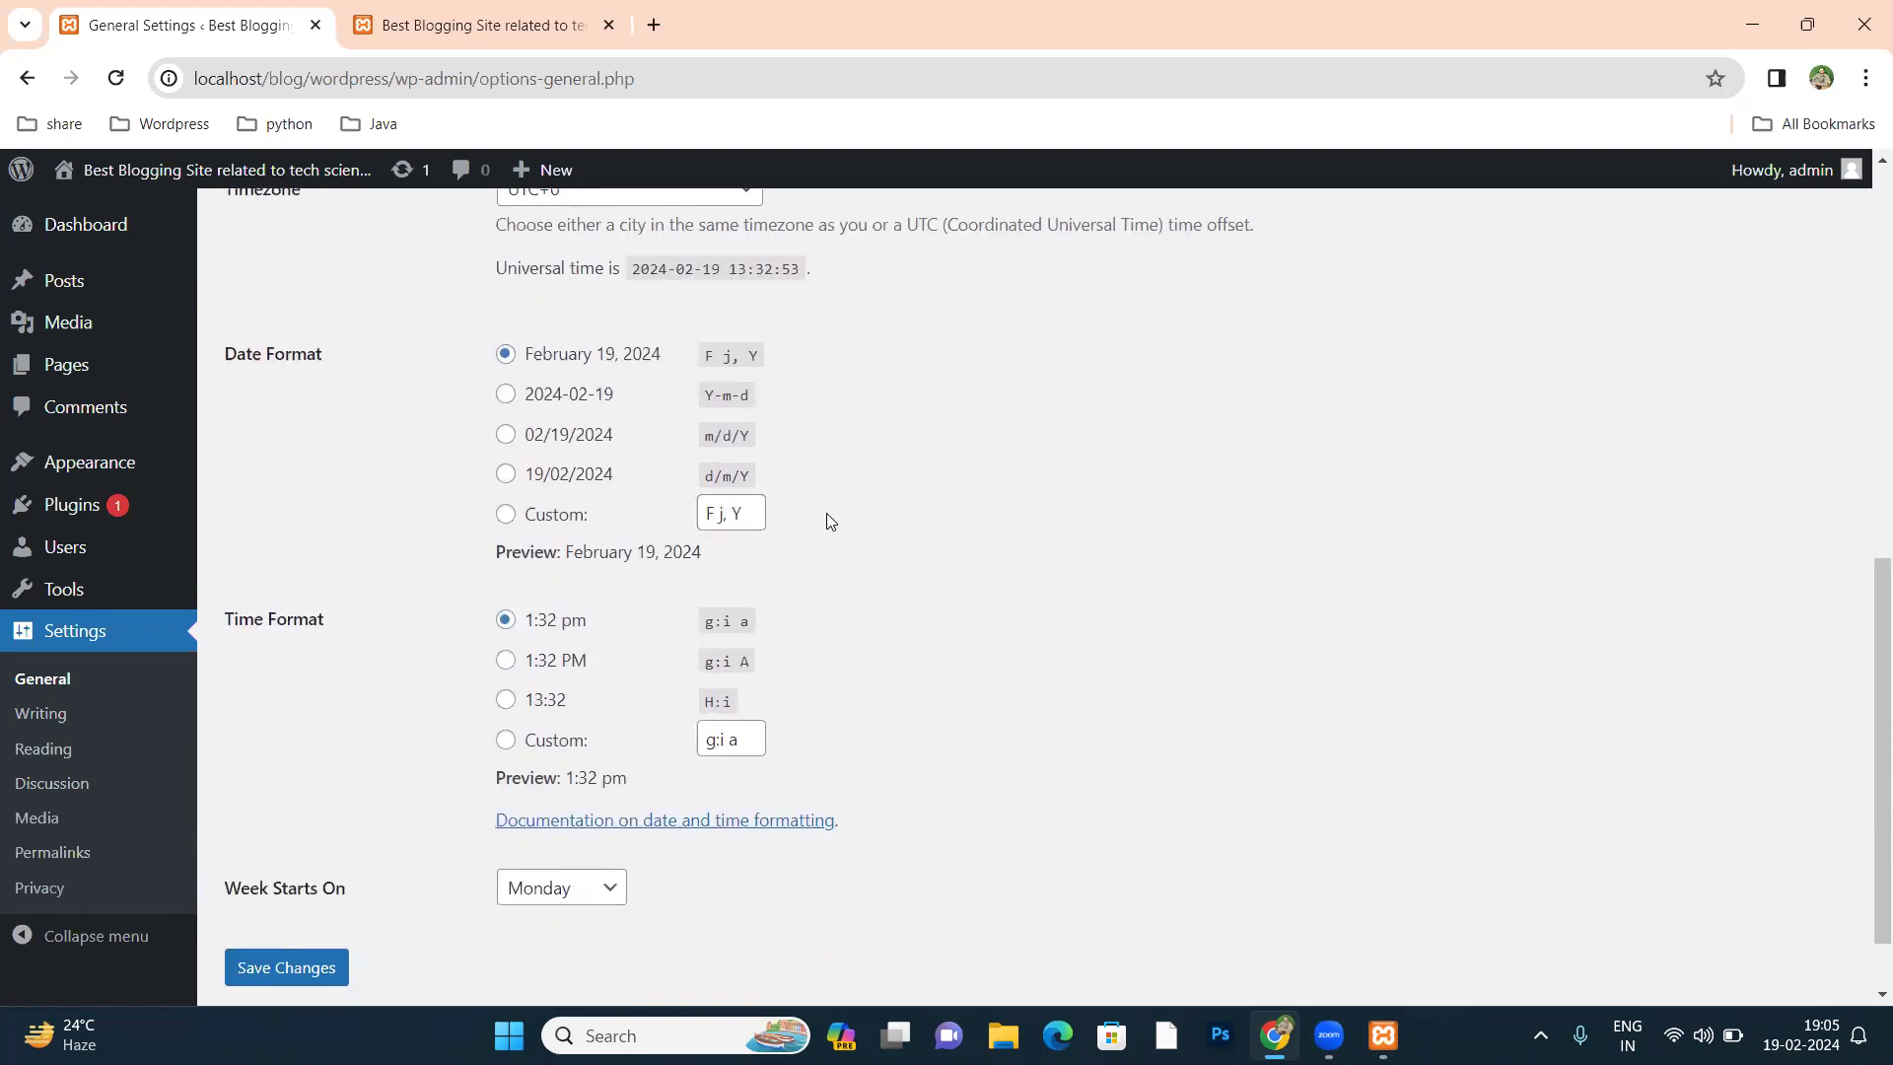
{"action": "scroll", "coordinate": [826, 513], "scroll_direction": "up", "scroll_amount": 1}
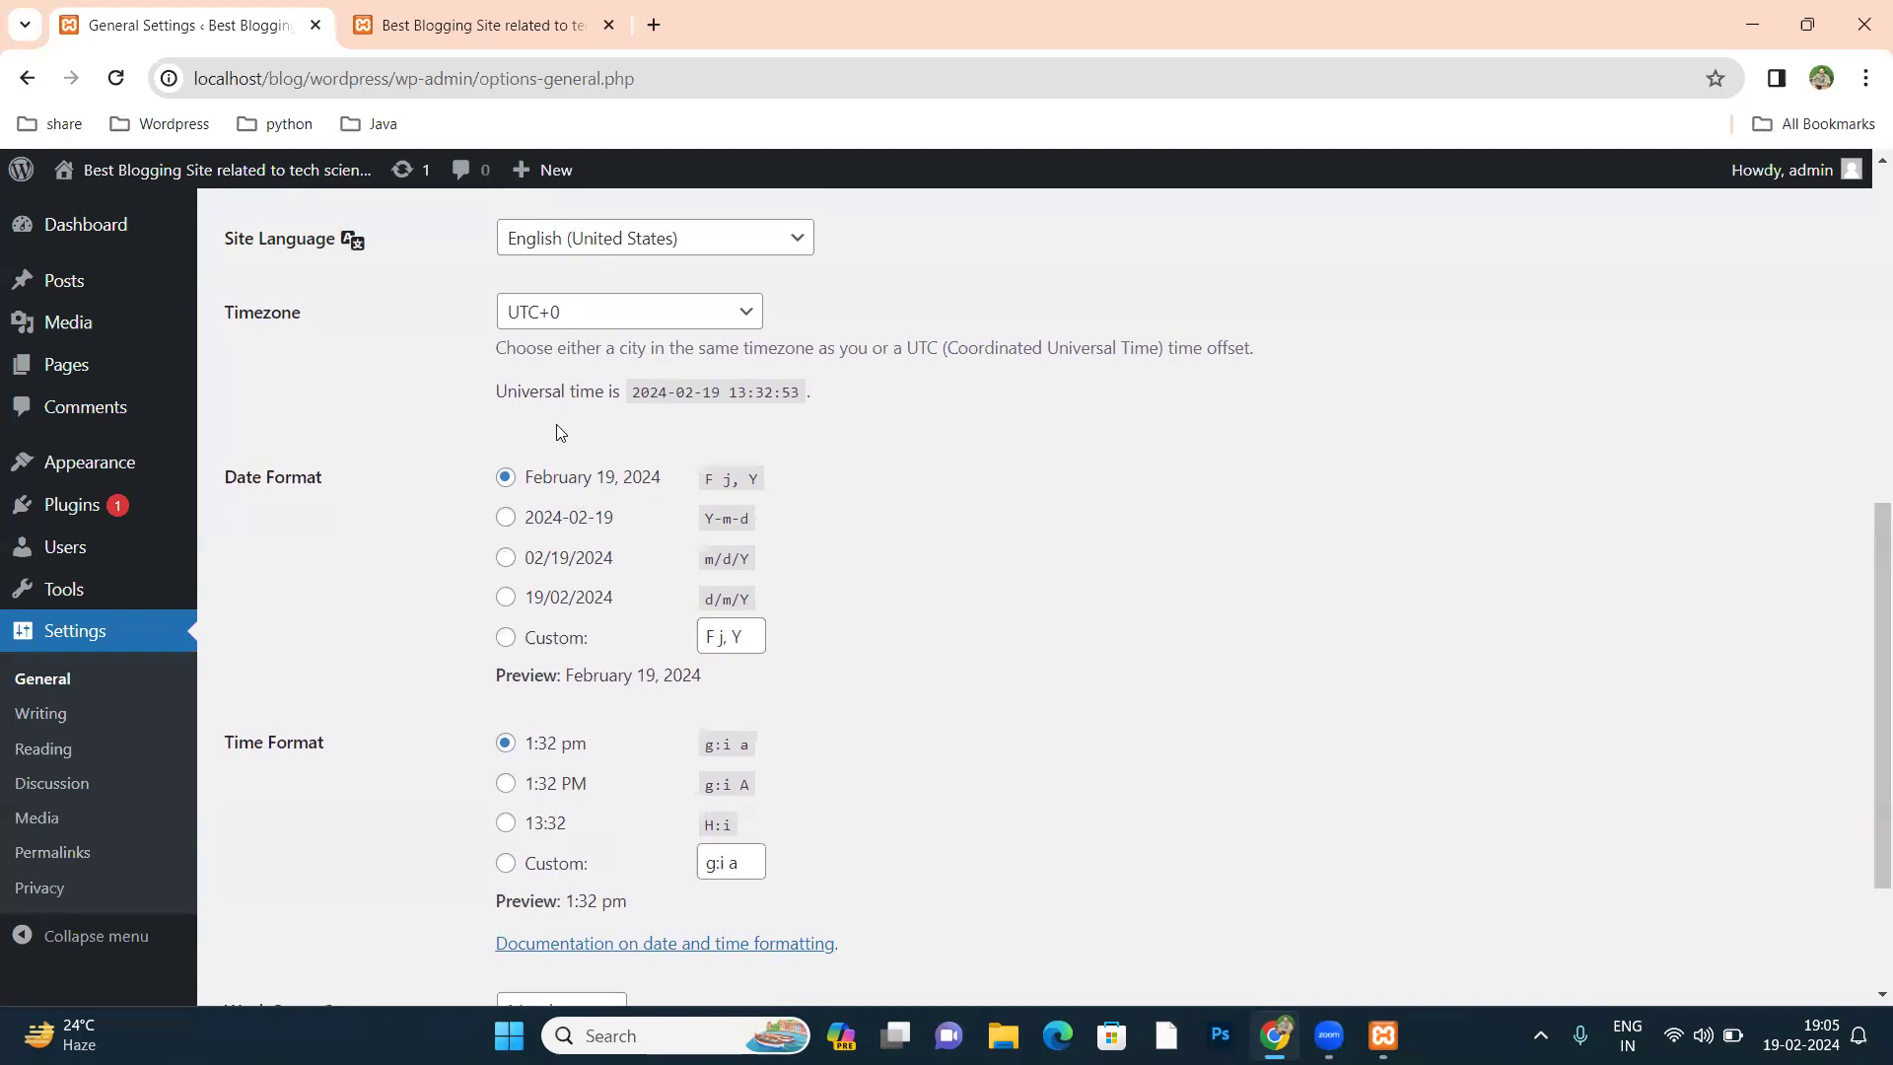
{"action": "left_click", "coordinate": [414, 22]}
{"action": "left_click_drag", "start_coordinate": [810, 545], "coordinate": [665, 545]}
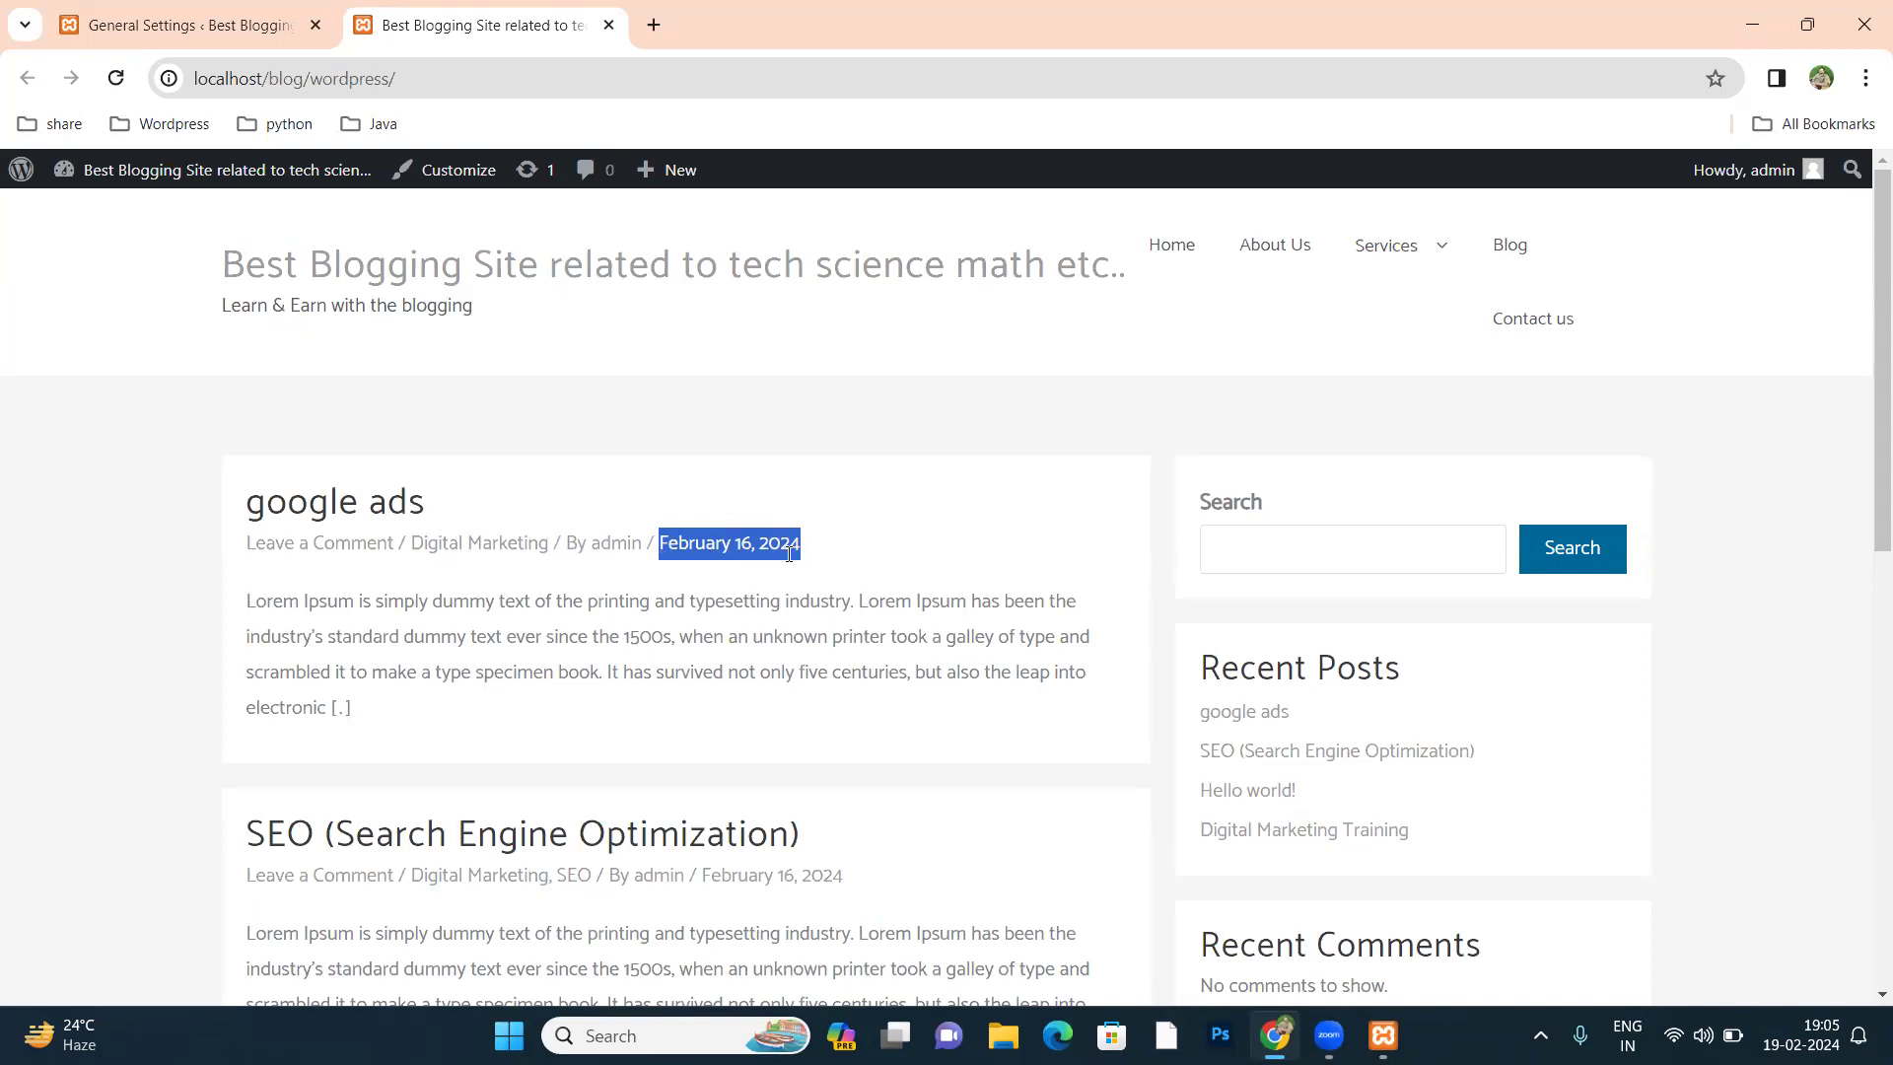
Step: Change the date format in the General Settings to Y-m-d (2024-02-19) and save the changes
{"action": "left_click", "coordinate": [166, 24]}
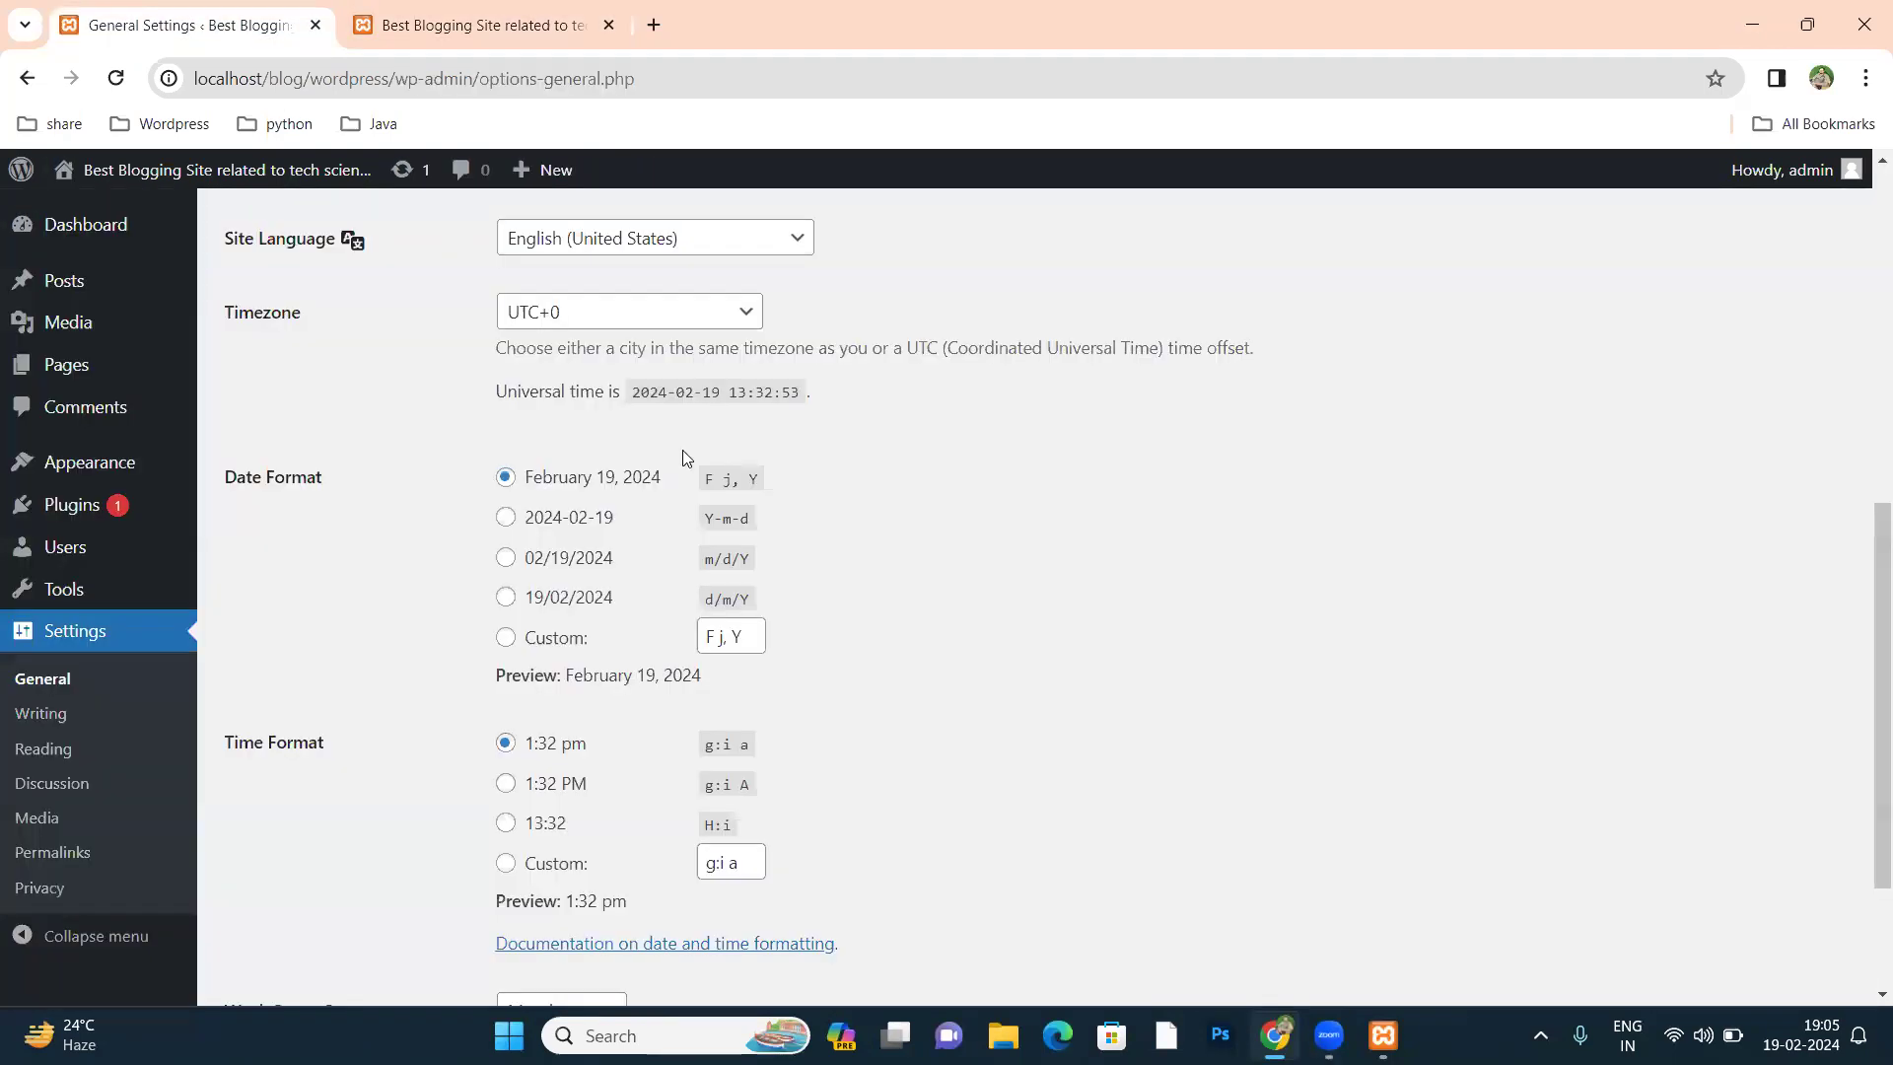
{"action": "left_click", "coordinate": [578, 533]}
{"action": "scroll", "coordinate": [599, 536], "scroll_direction": "down", "scroll_amount": 3}
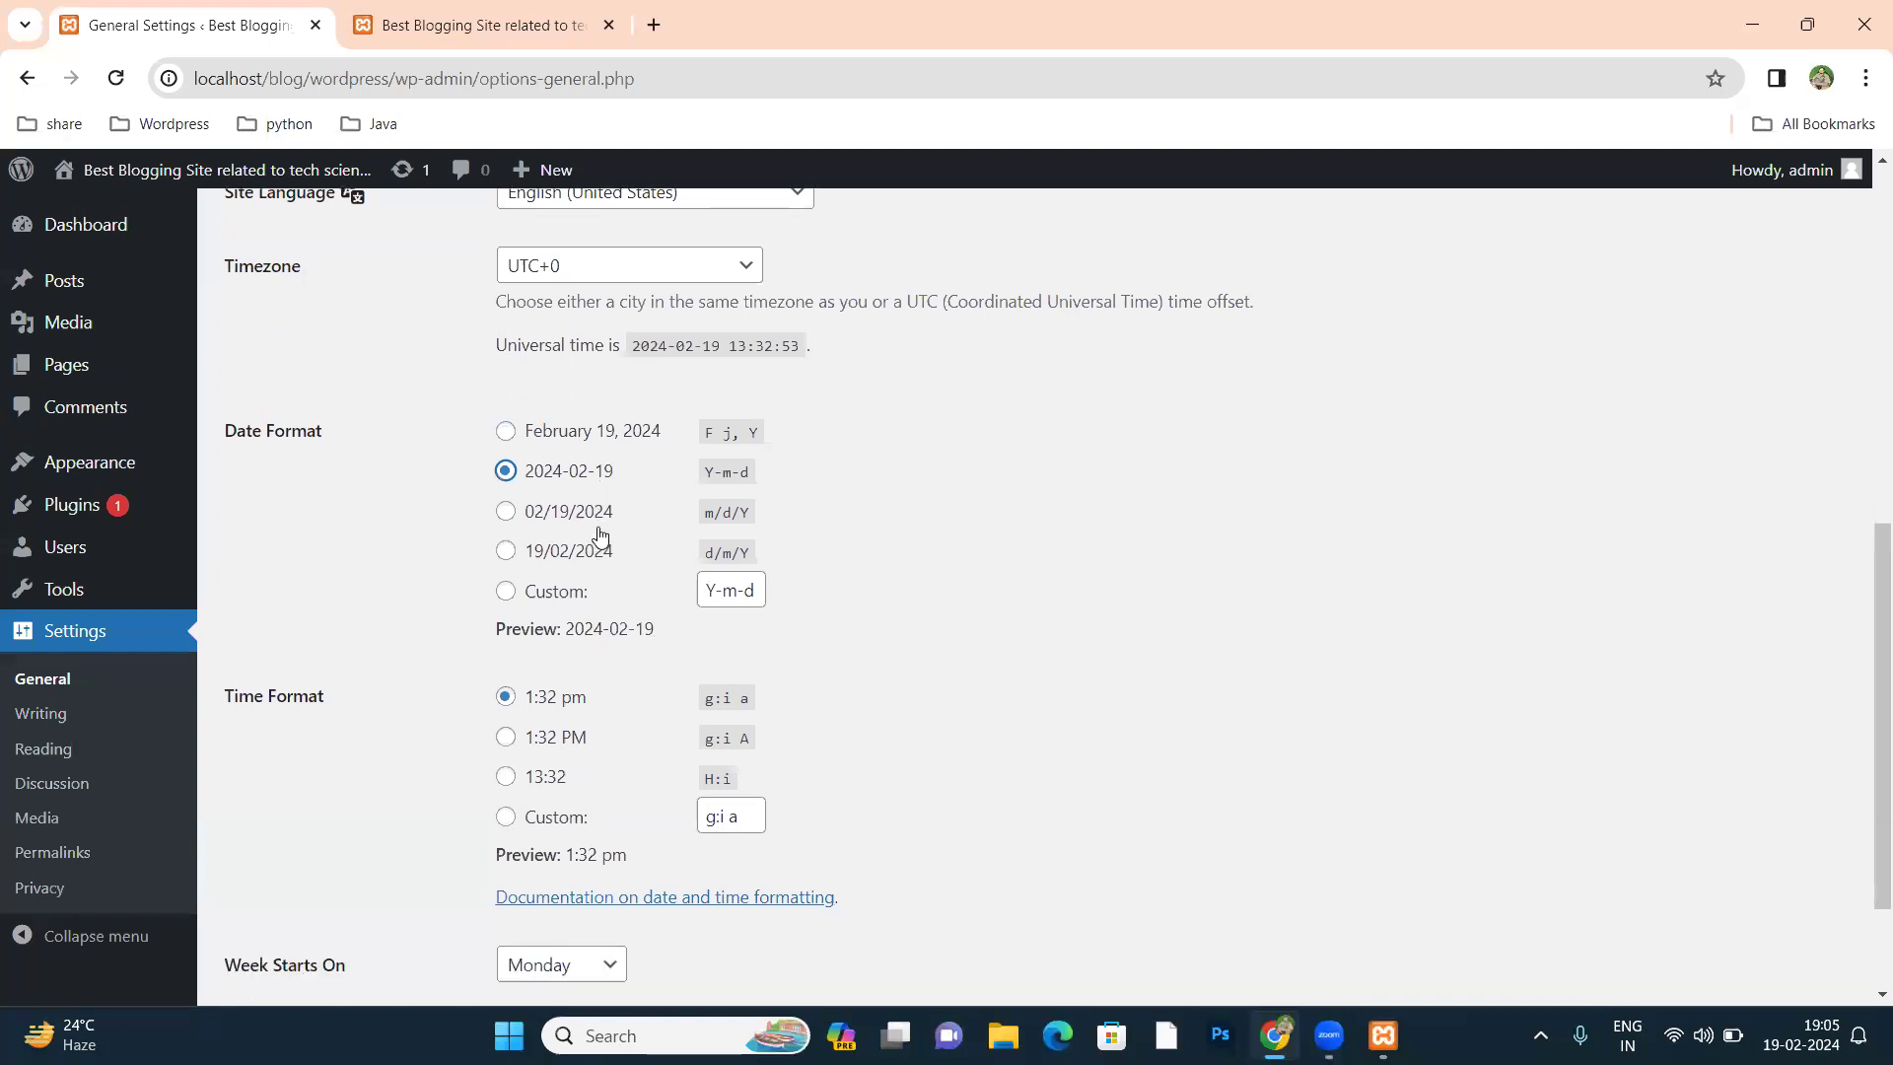
{"action": "left_click", "coordinate": [298, 875]}
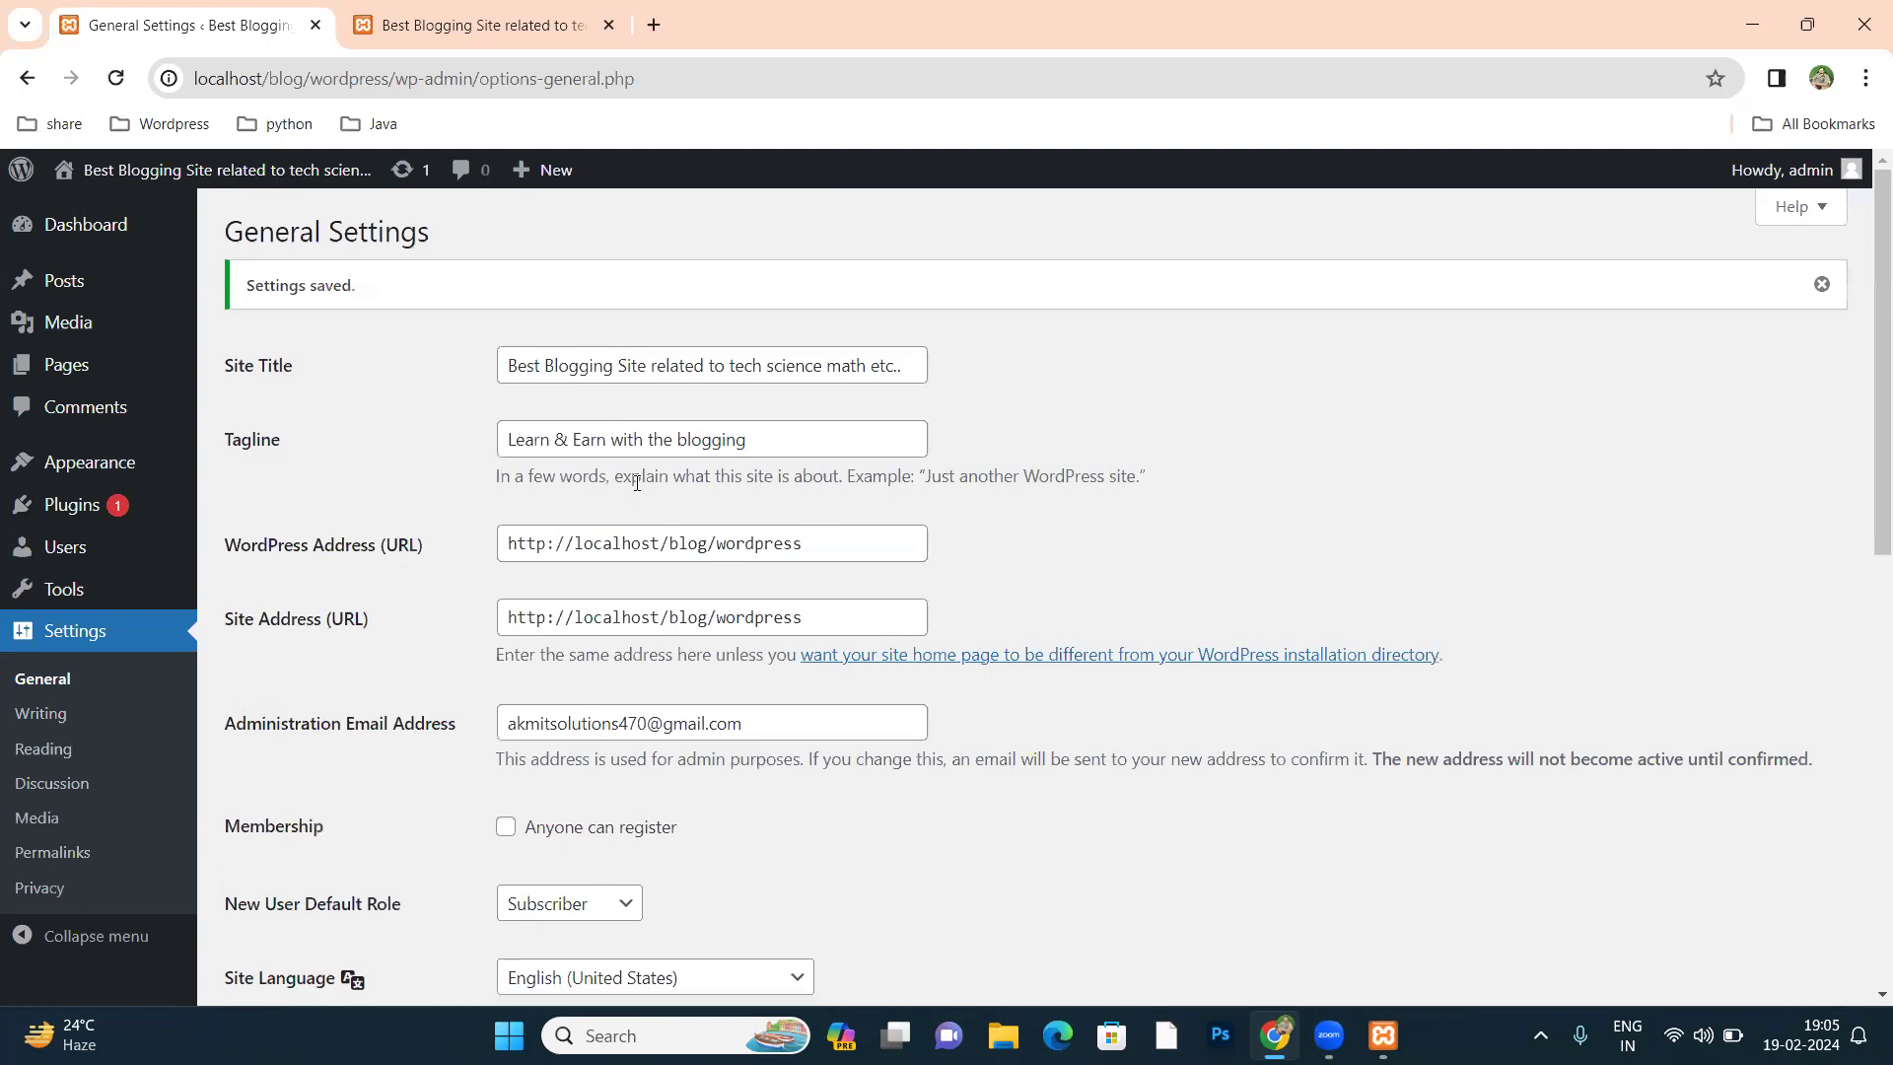
Step: Reload the blog's front page and highlight the publication date of the "google ads" post to check its format
{"action": "scroll", "coordinate": [678, 561], "scroll_direction": "down", "scroll_amount": 5}
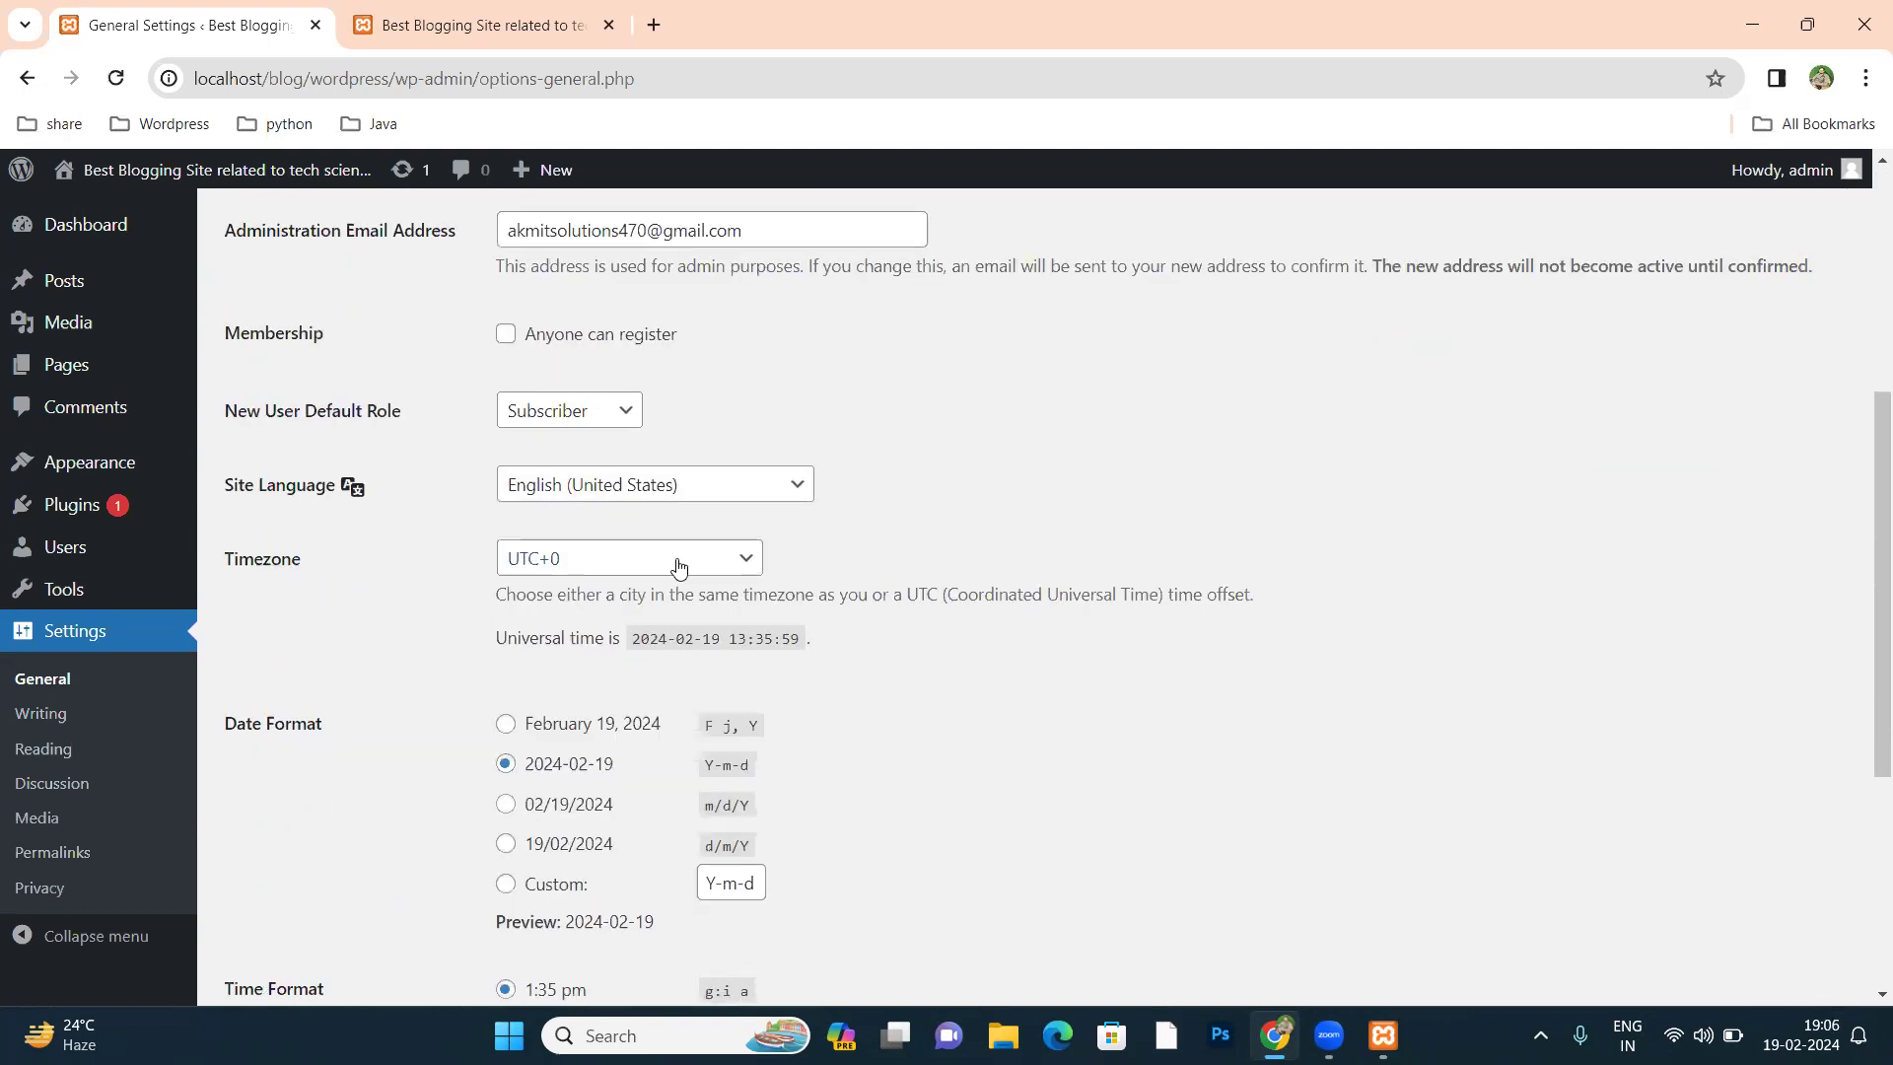
{"action": "key", "text": "ctrl+Tab"}
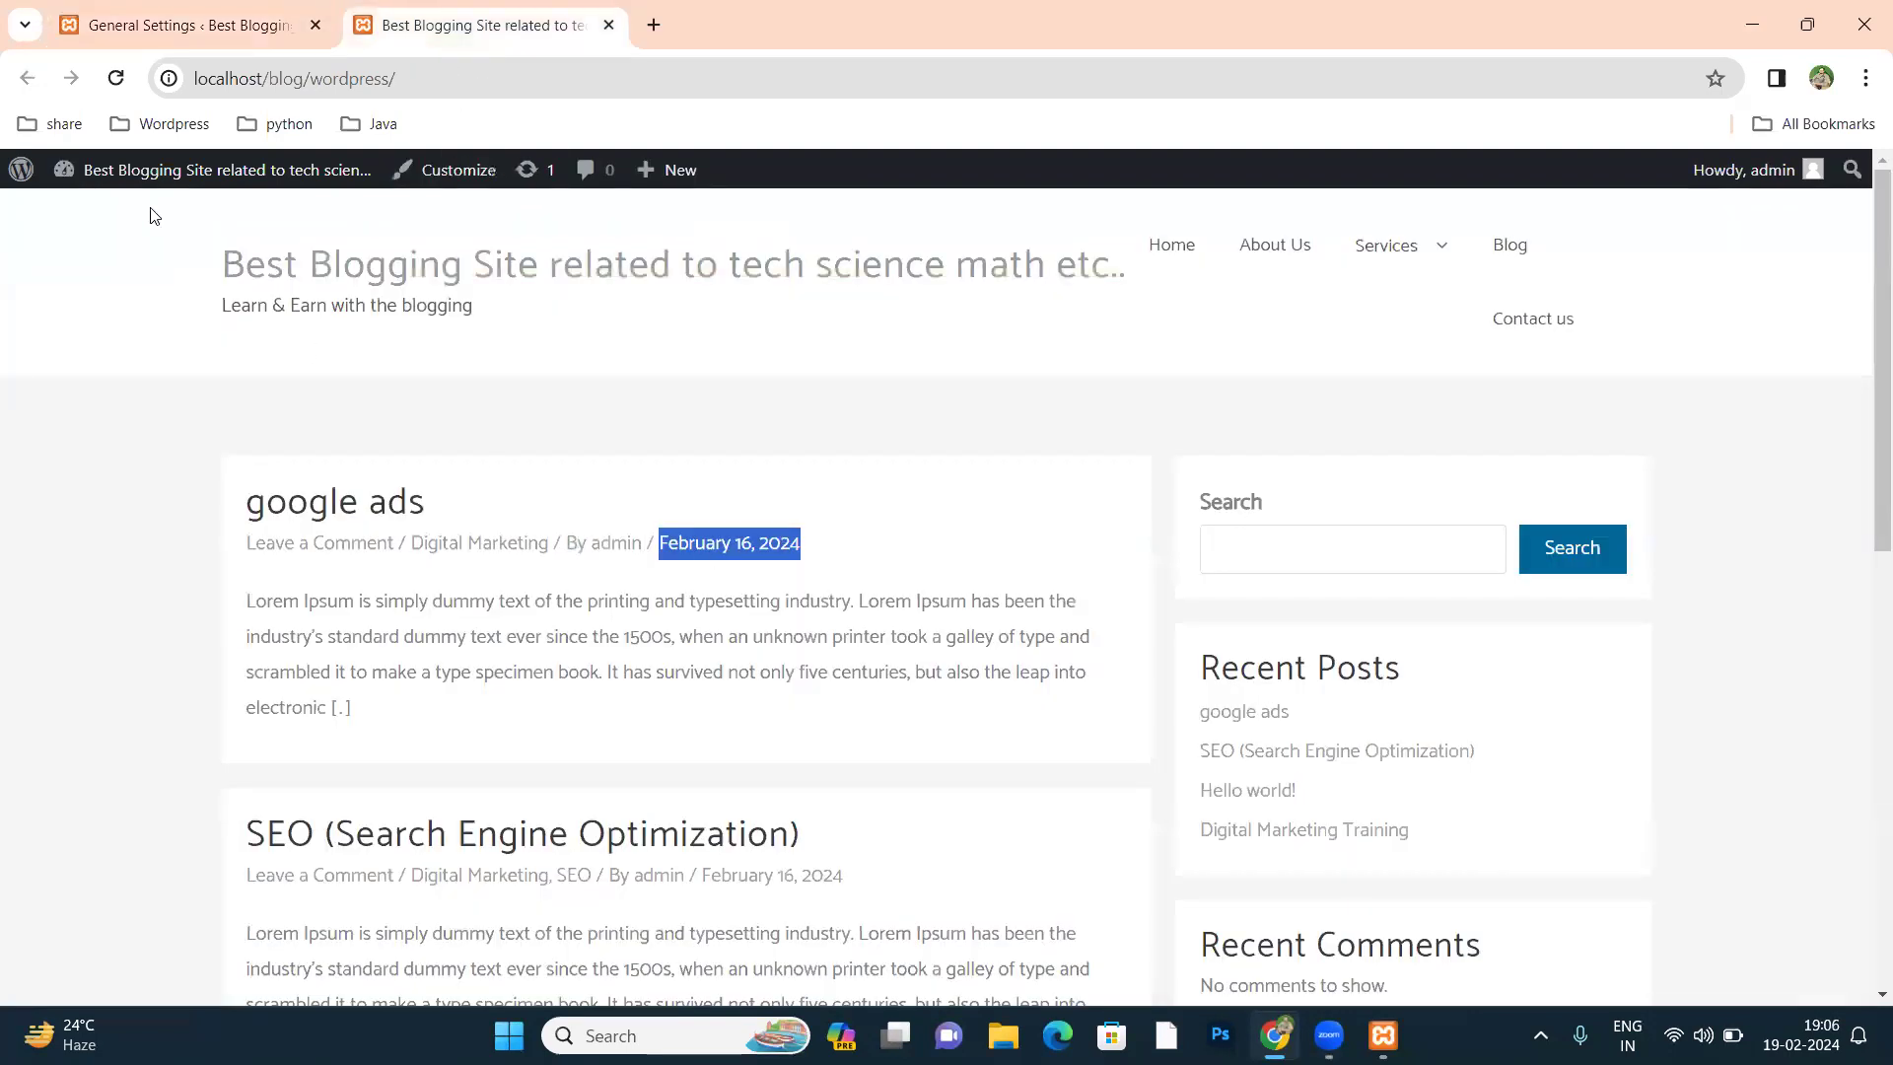
{"action": "left_click", "coordinate": [126, 73]}
{"action": "left_click_drag", "start_coordinate": [774, 539], "coordinate": [655, 545]}
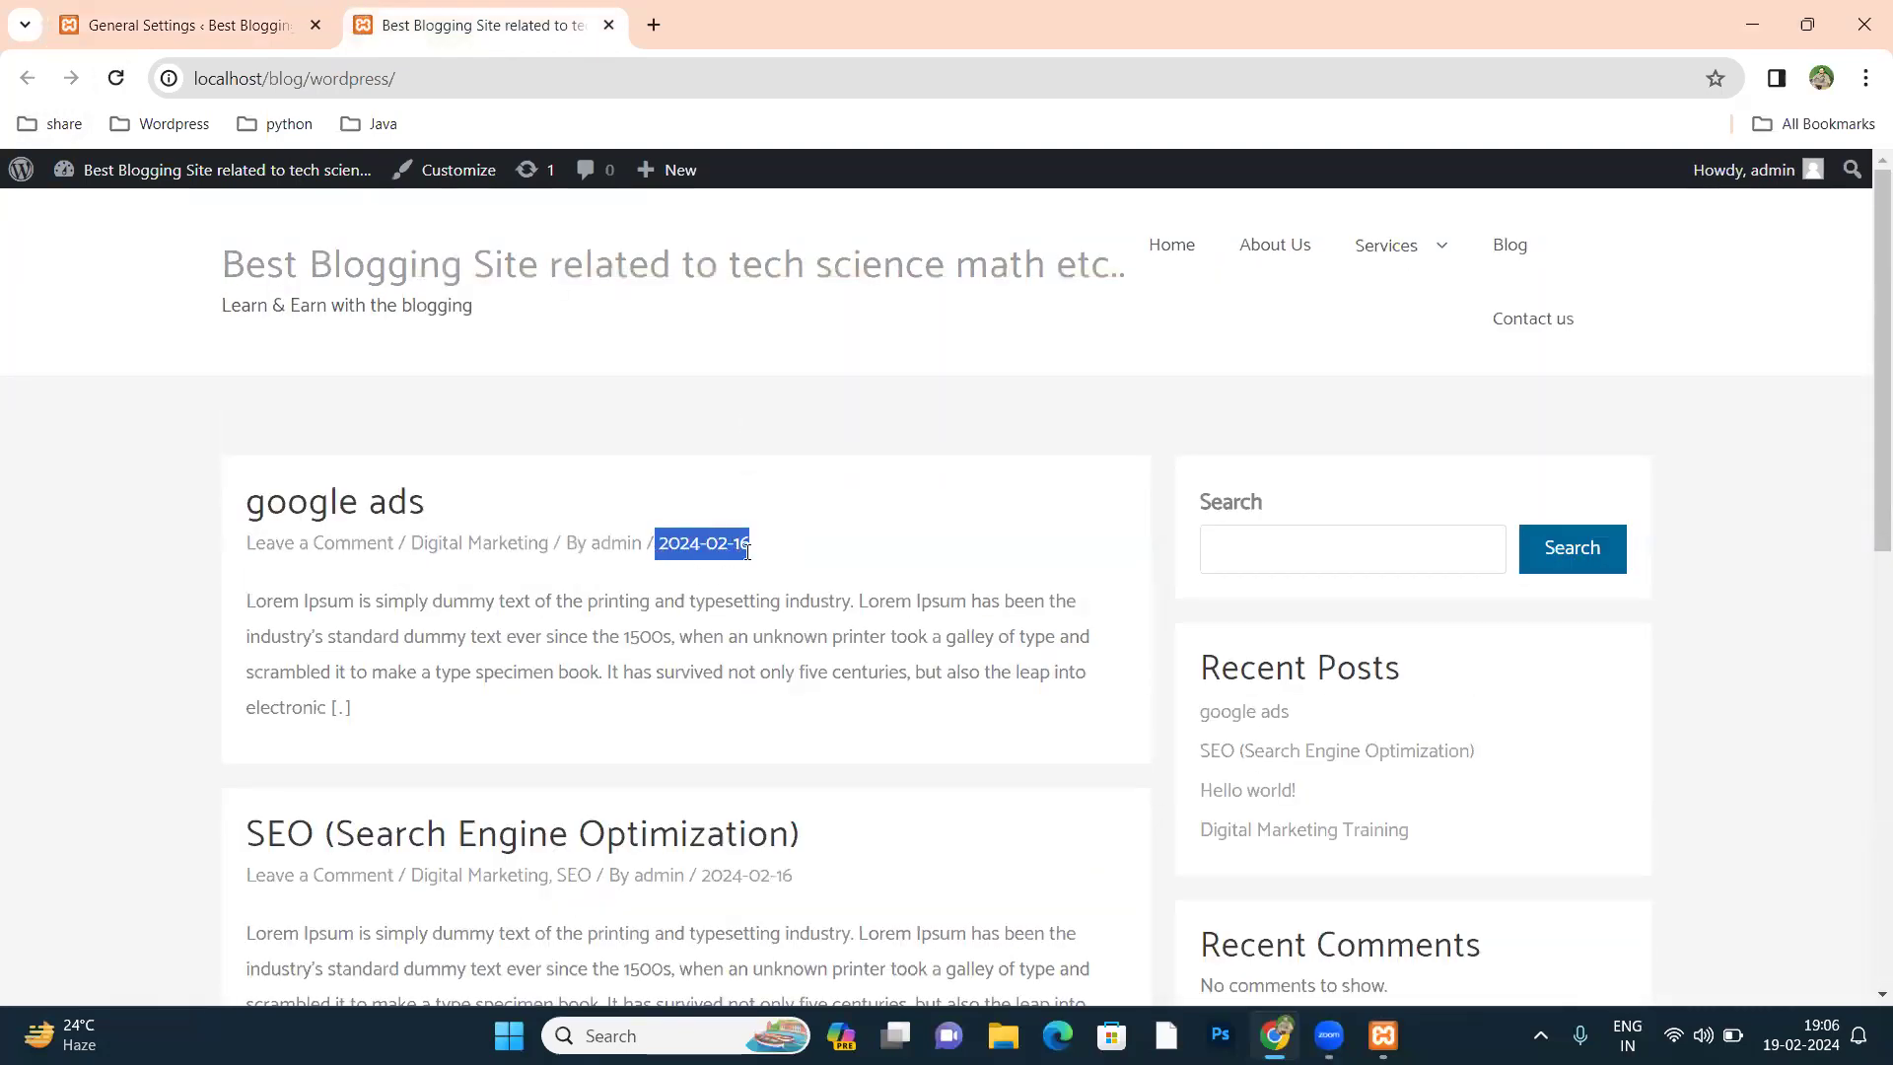
Step: Select the F j, Y date format (February 19, 2024) in the General Settings
{"action": "left_click", "coordinate": [172, 36]}
{"action": "scroll", "coordinate": [693, 634], "scroll_direction": "down", "scroll_amount": 4}
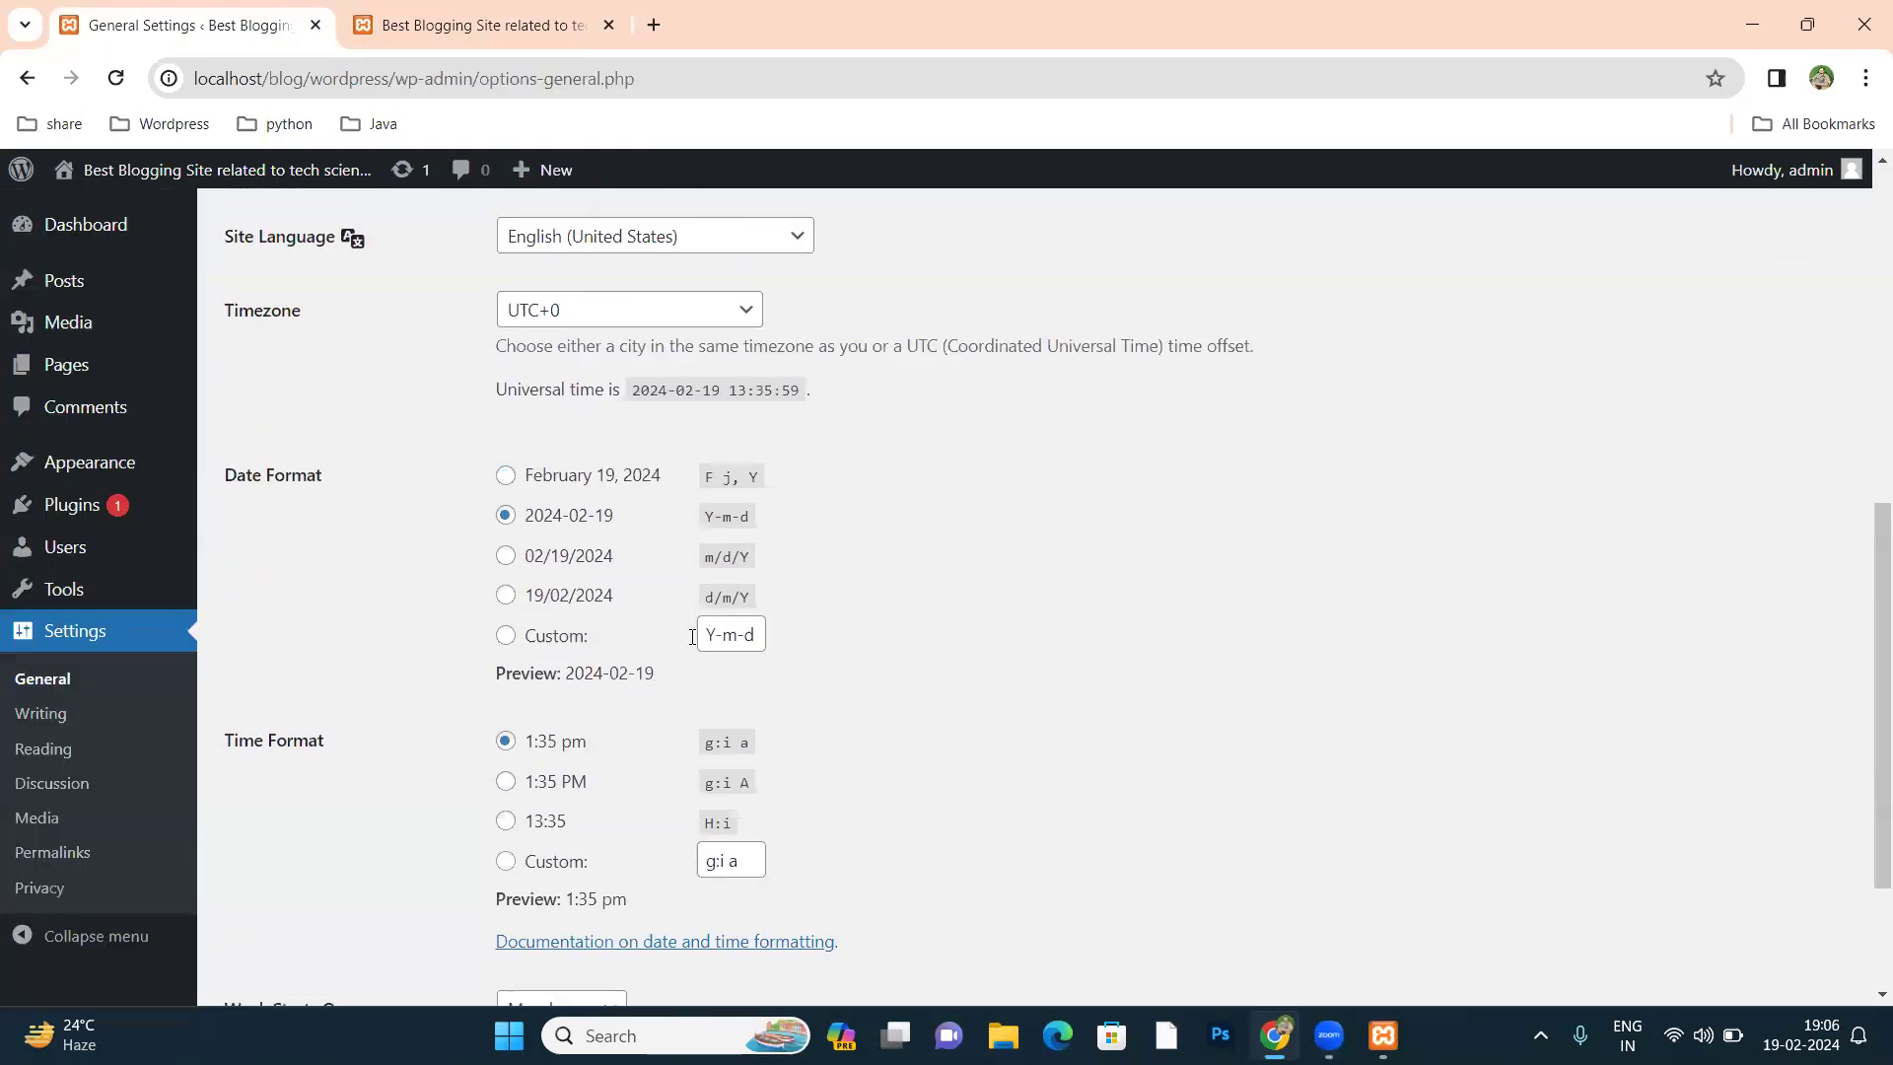
{"action": "scroll", "coordinate": [660, 549], "scroll_direction": "up", "scroll_amount": 1}
{"action": "left_click", "coordinate": [550, 392]}
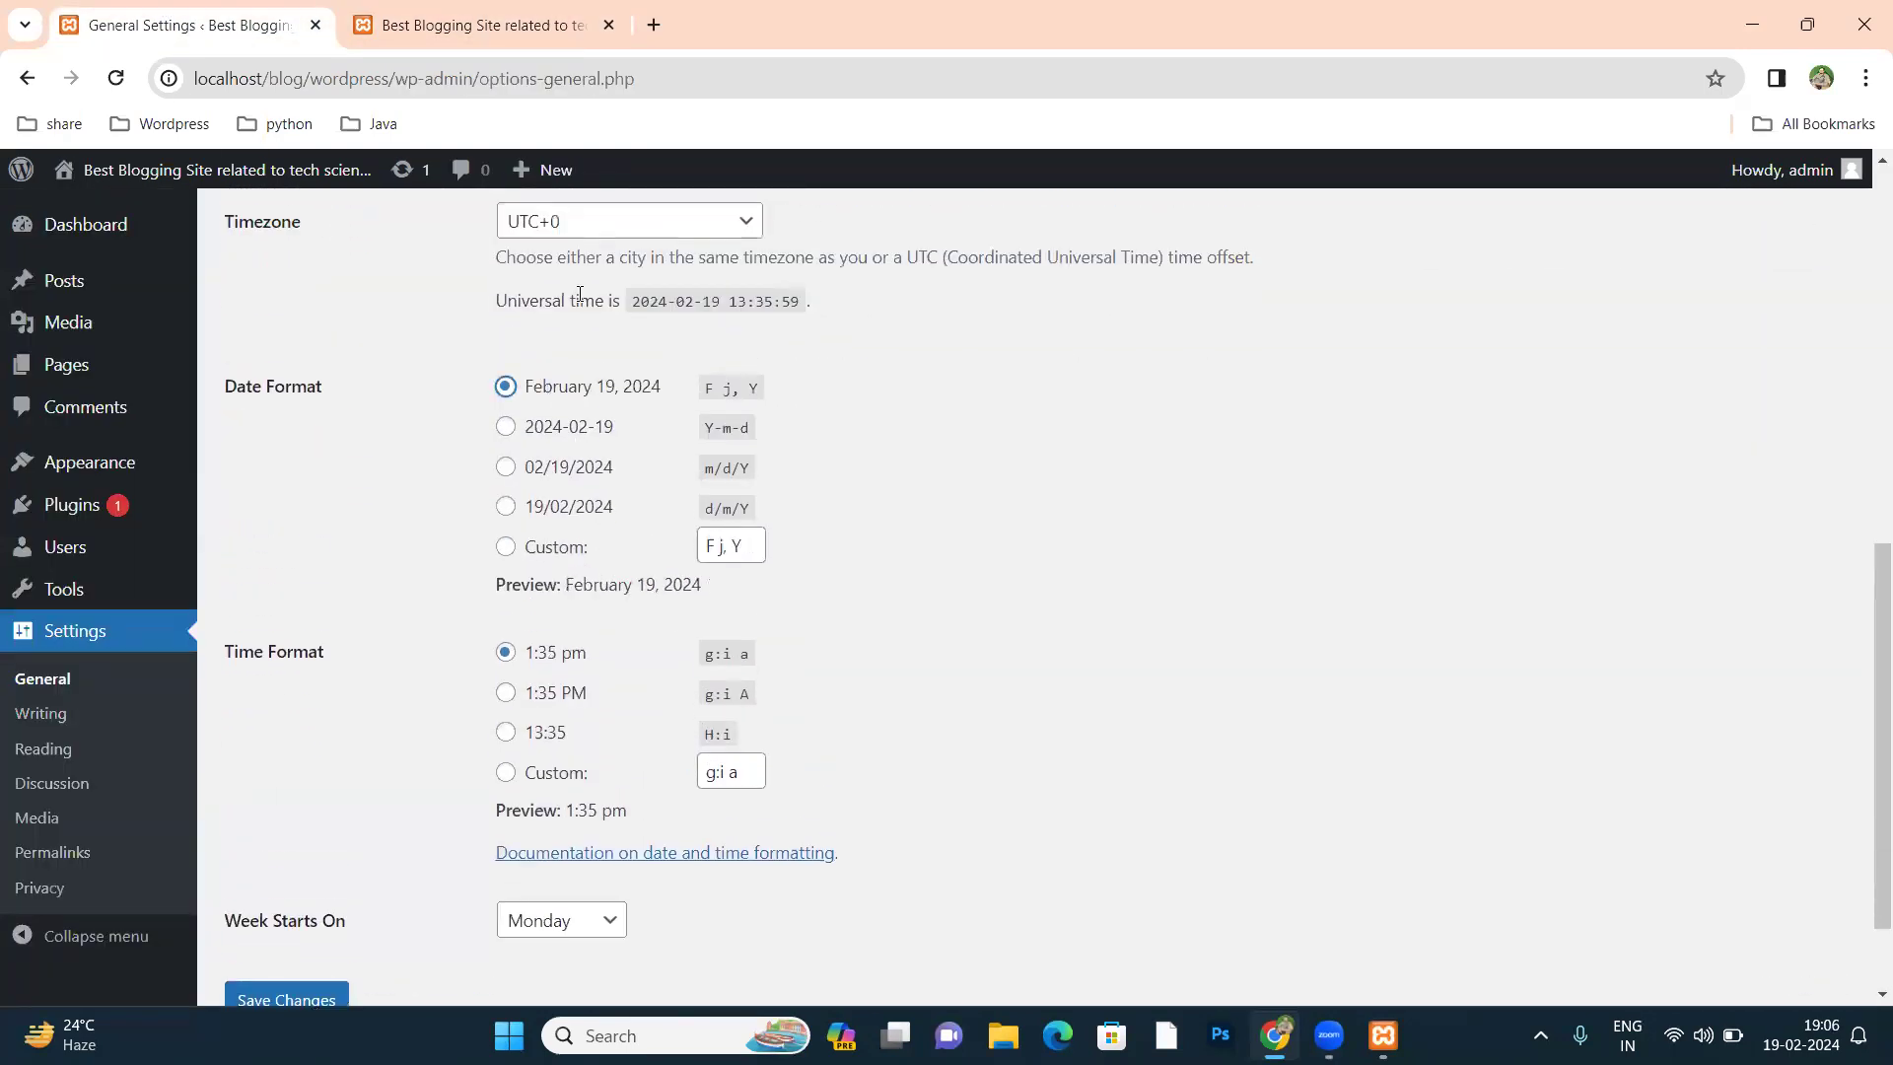
Step: Look through the publication dates of the posts on the blog's front page
{"action": "left_click", "coordinate": [482, 29]}
{"action": "scroll", "coordinate": [763, 552], "scroll_direction": "down", "scroll_amount": 3}
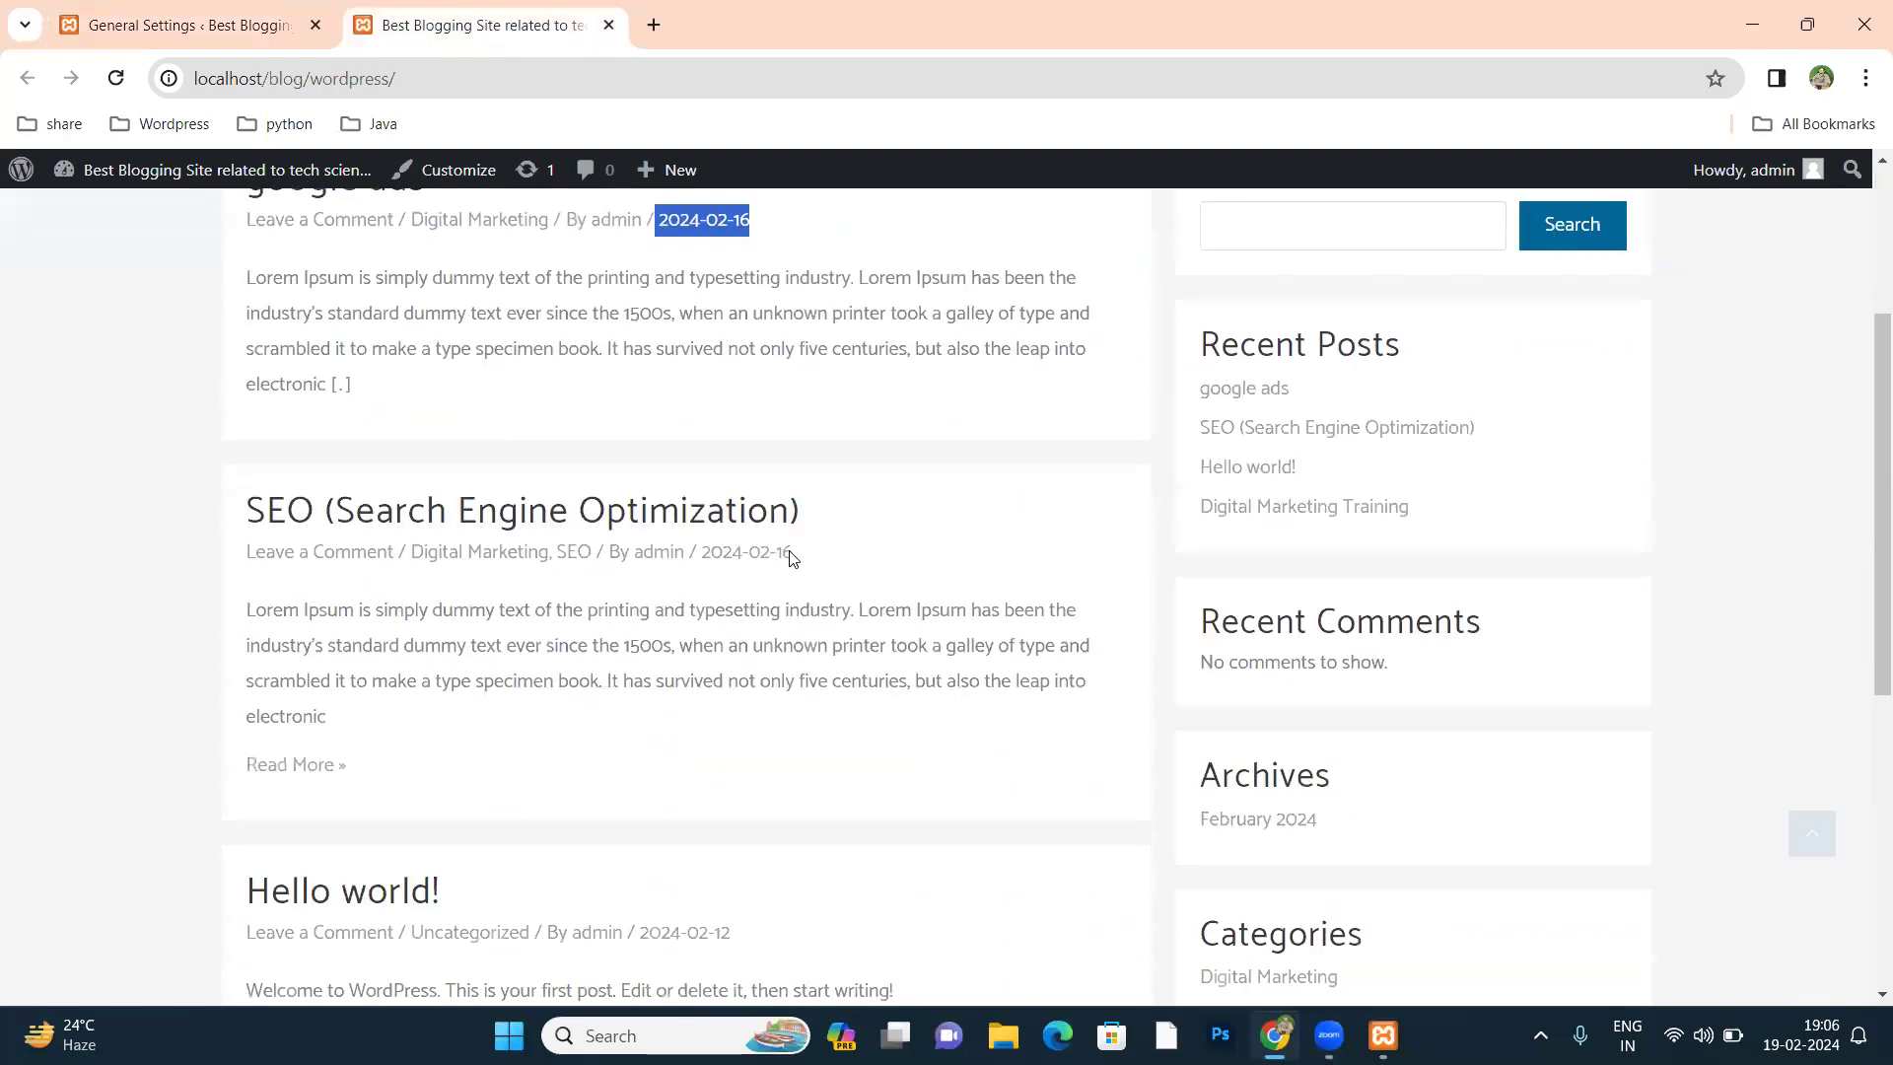
{"action": "scroll", "coordinate": [781, 542], "scroll_direction": "down", "scroll_amount": 3}
{"action": "scroll", "coordinate": [775, 546], "scroll_direction": "down", "scroll_amount": 2}
{"action": "scroll", "coordinate": [775, 545], "scroll_direction": "up", "scroll_amount": 4}
Step: Save the General Settings with the selected date format and look over the saved page
{"action": "left_click", "coordinate": [266, 4]}
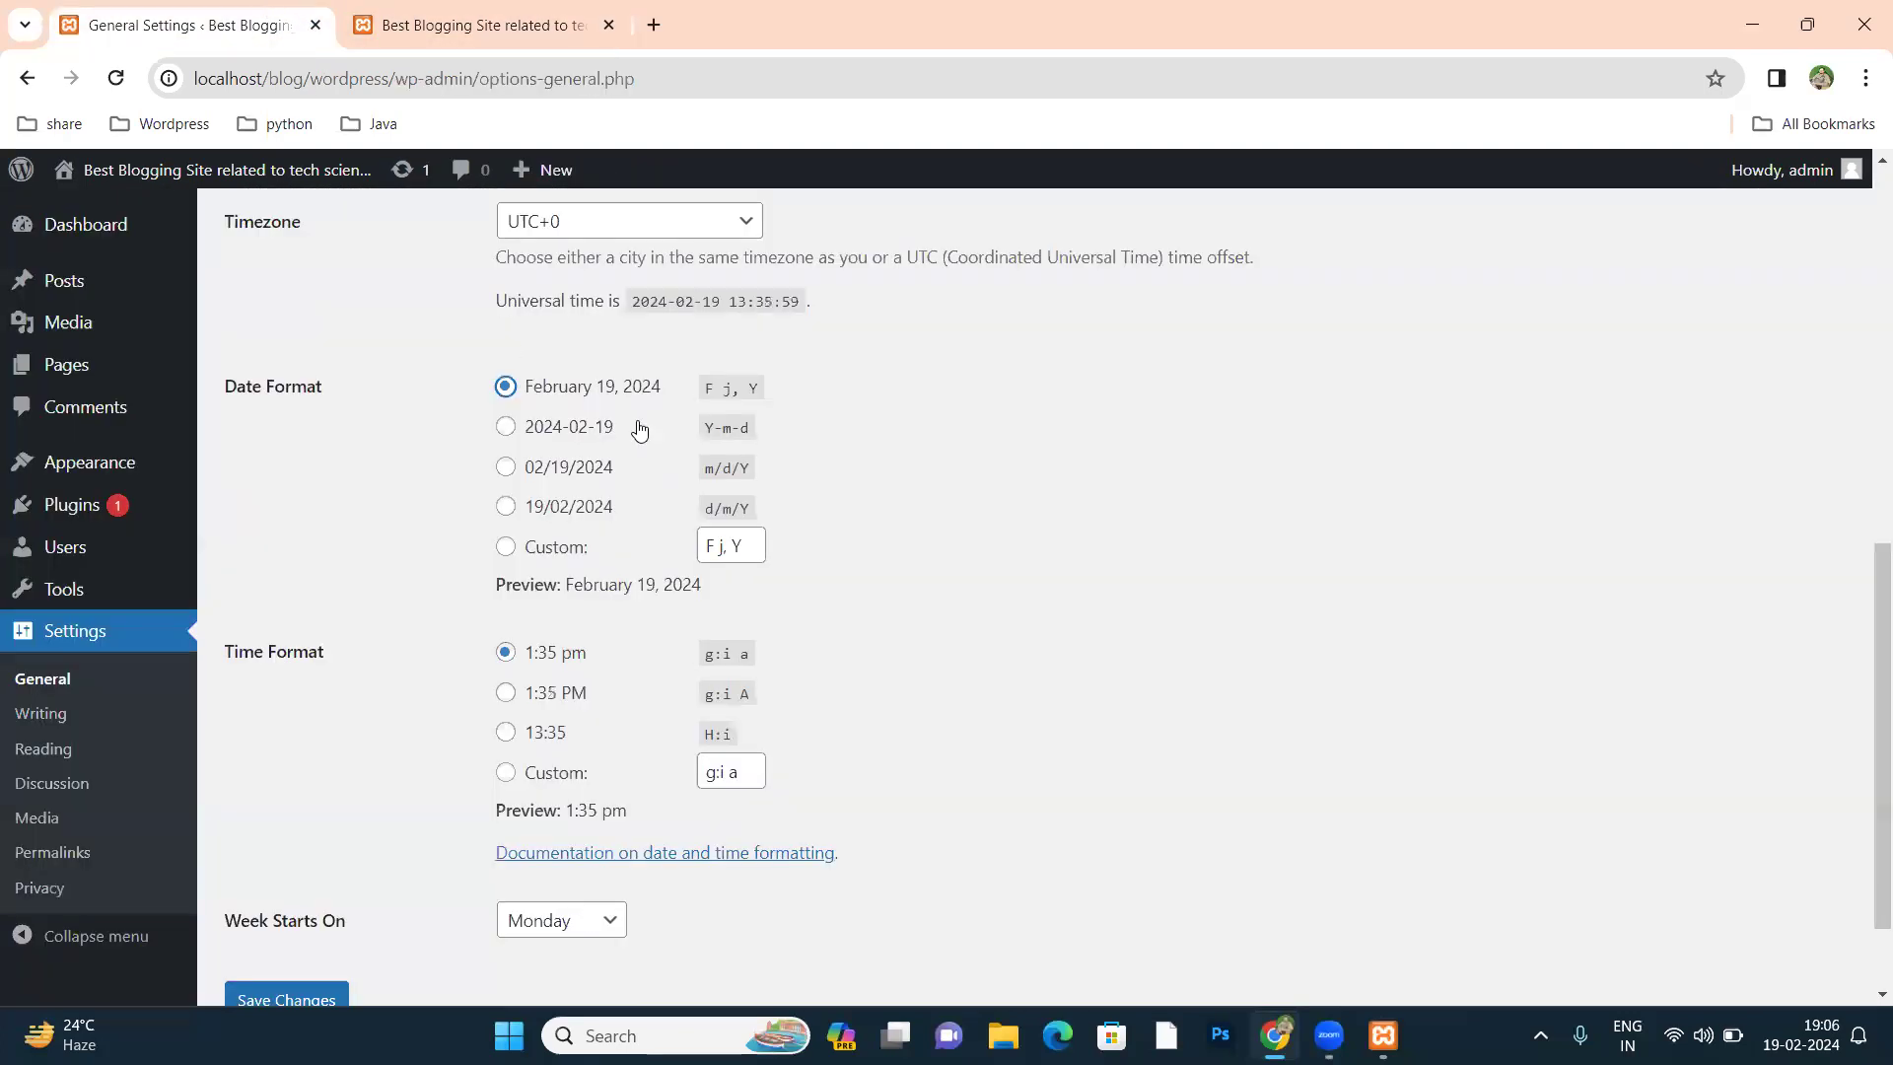
{"action": "scroll", "coordinate": [641, 651], "scroll_direction": "down", "scroll_amount": 1}
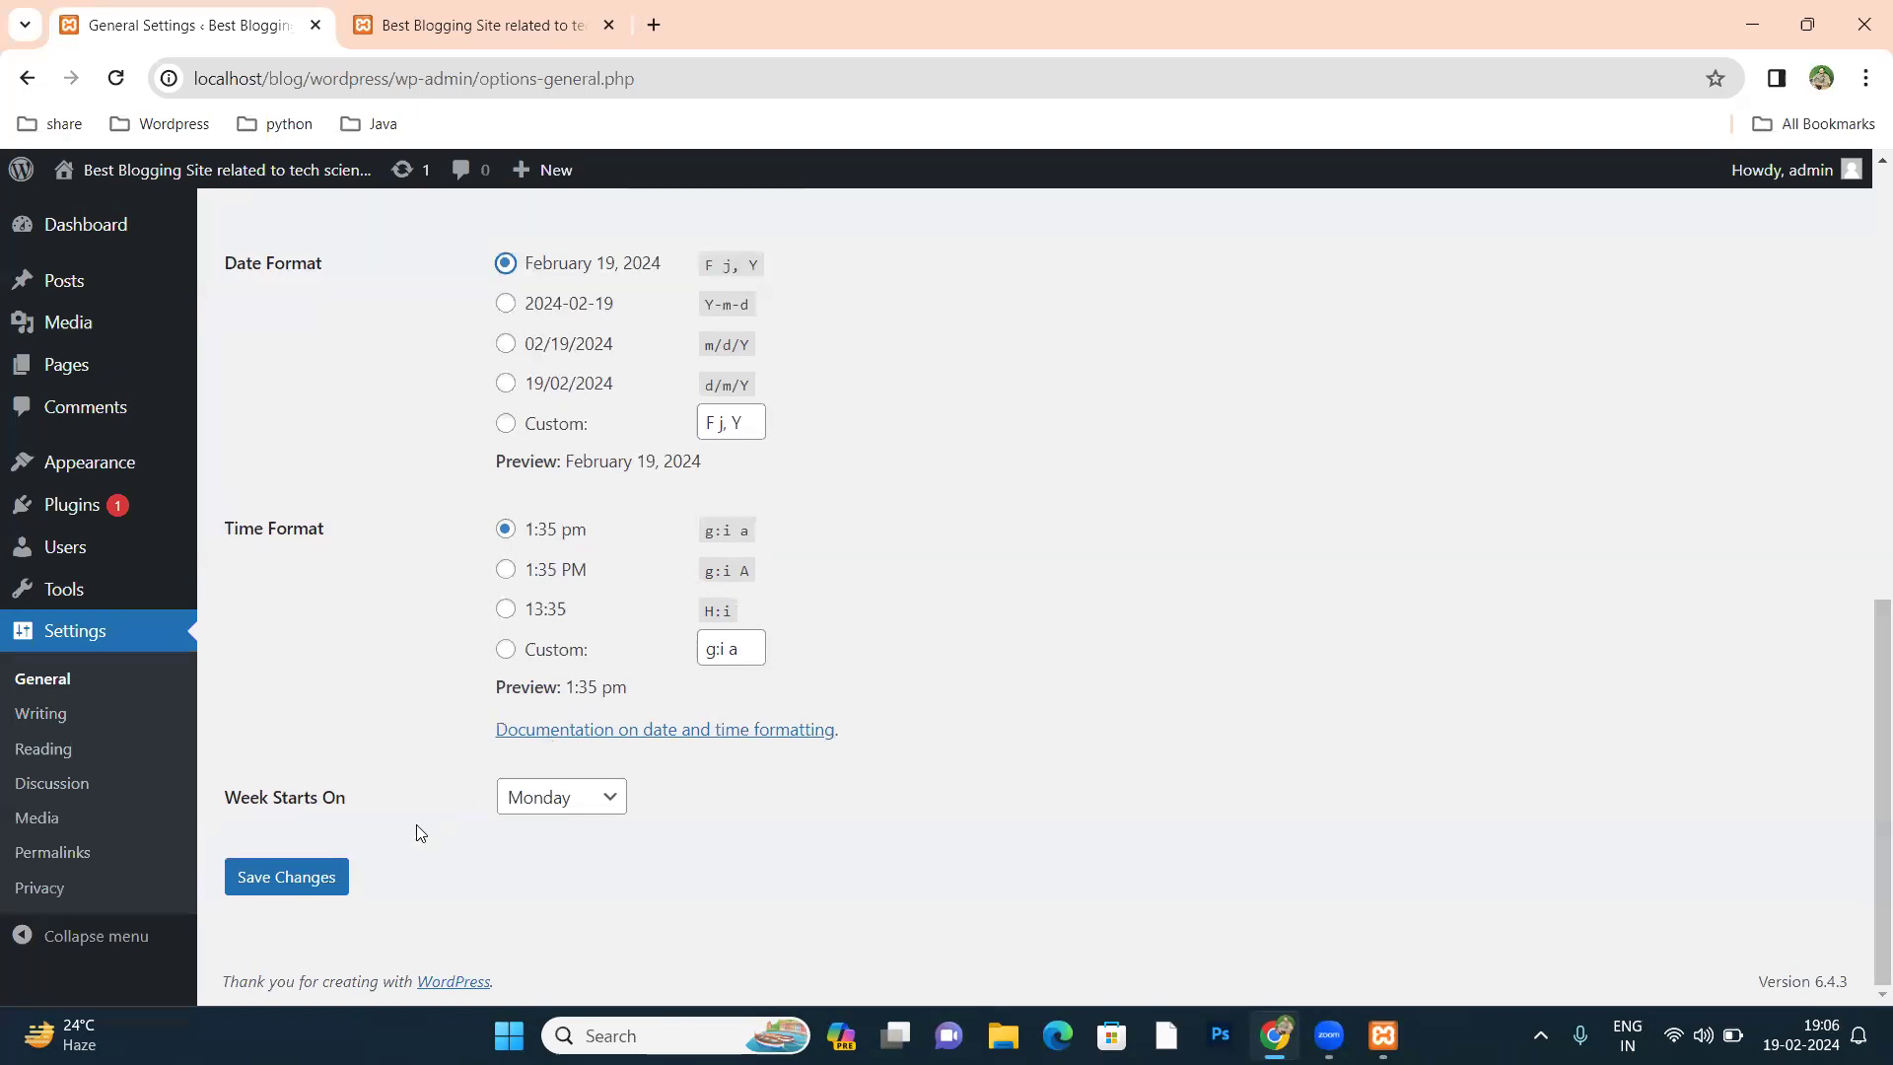
{"action": "left_click", "coordinate": [292, 884]}
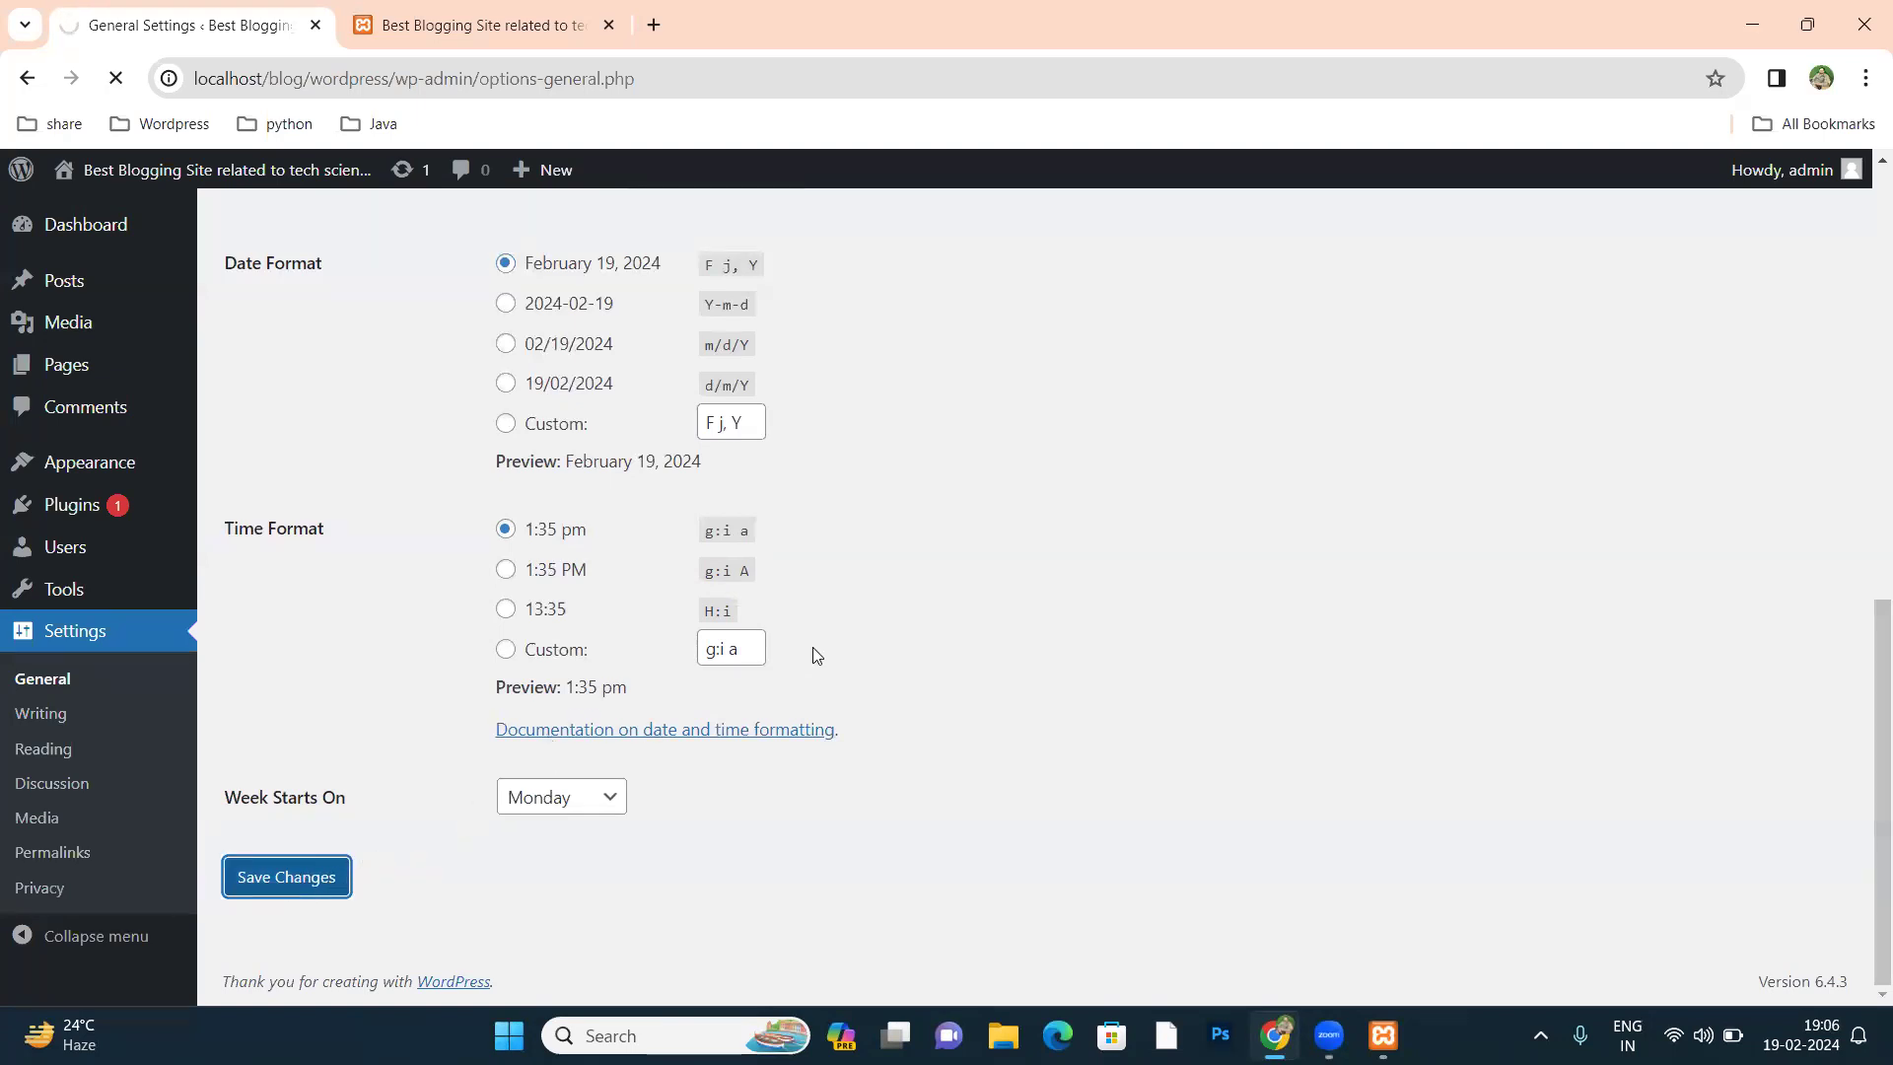
{"action": "scroll", "coordinate": [907, 596], "scroll_direction": "up", "scroll_amount": 3}
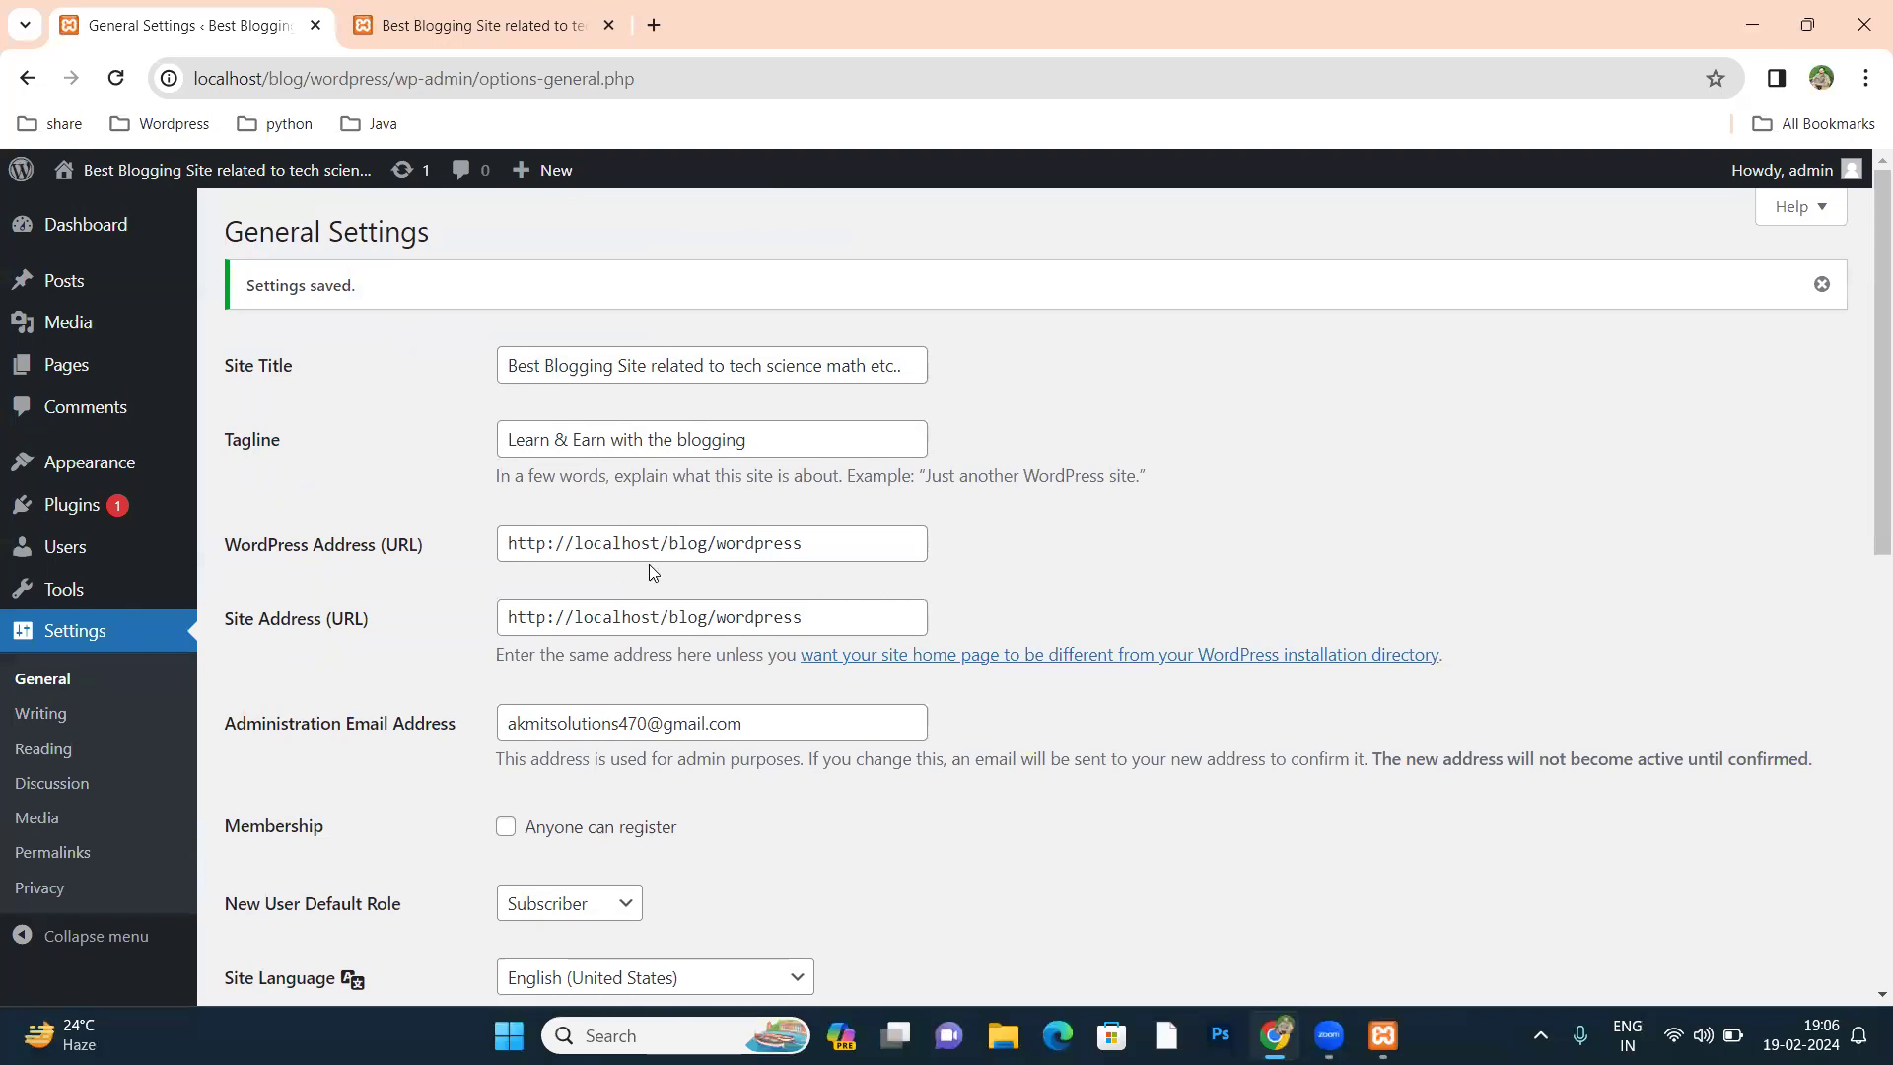
{"action": "scroll", "coordinate": [441, 469], "scroll_direction": "down", "scroll_amount": 1}
{"action": "scroll", "coordinate": [440, 465], "scroll_direction": "down", "scroll_amount": 2}
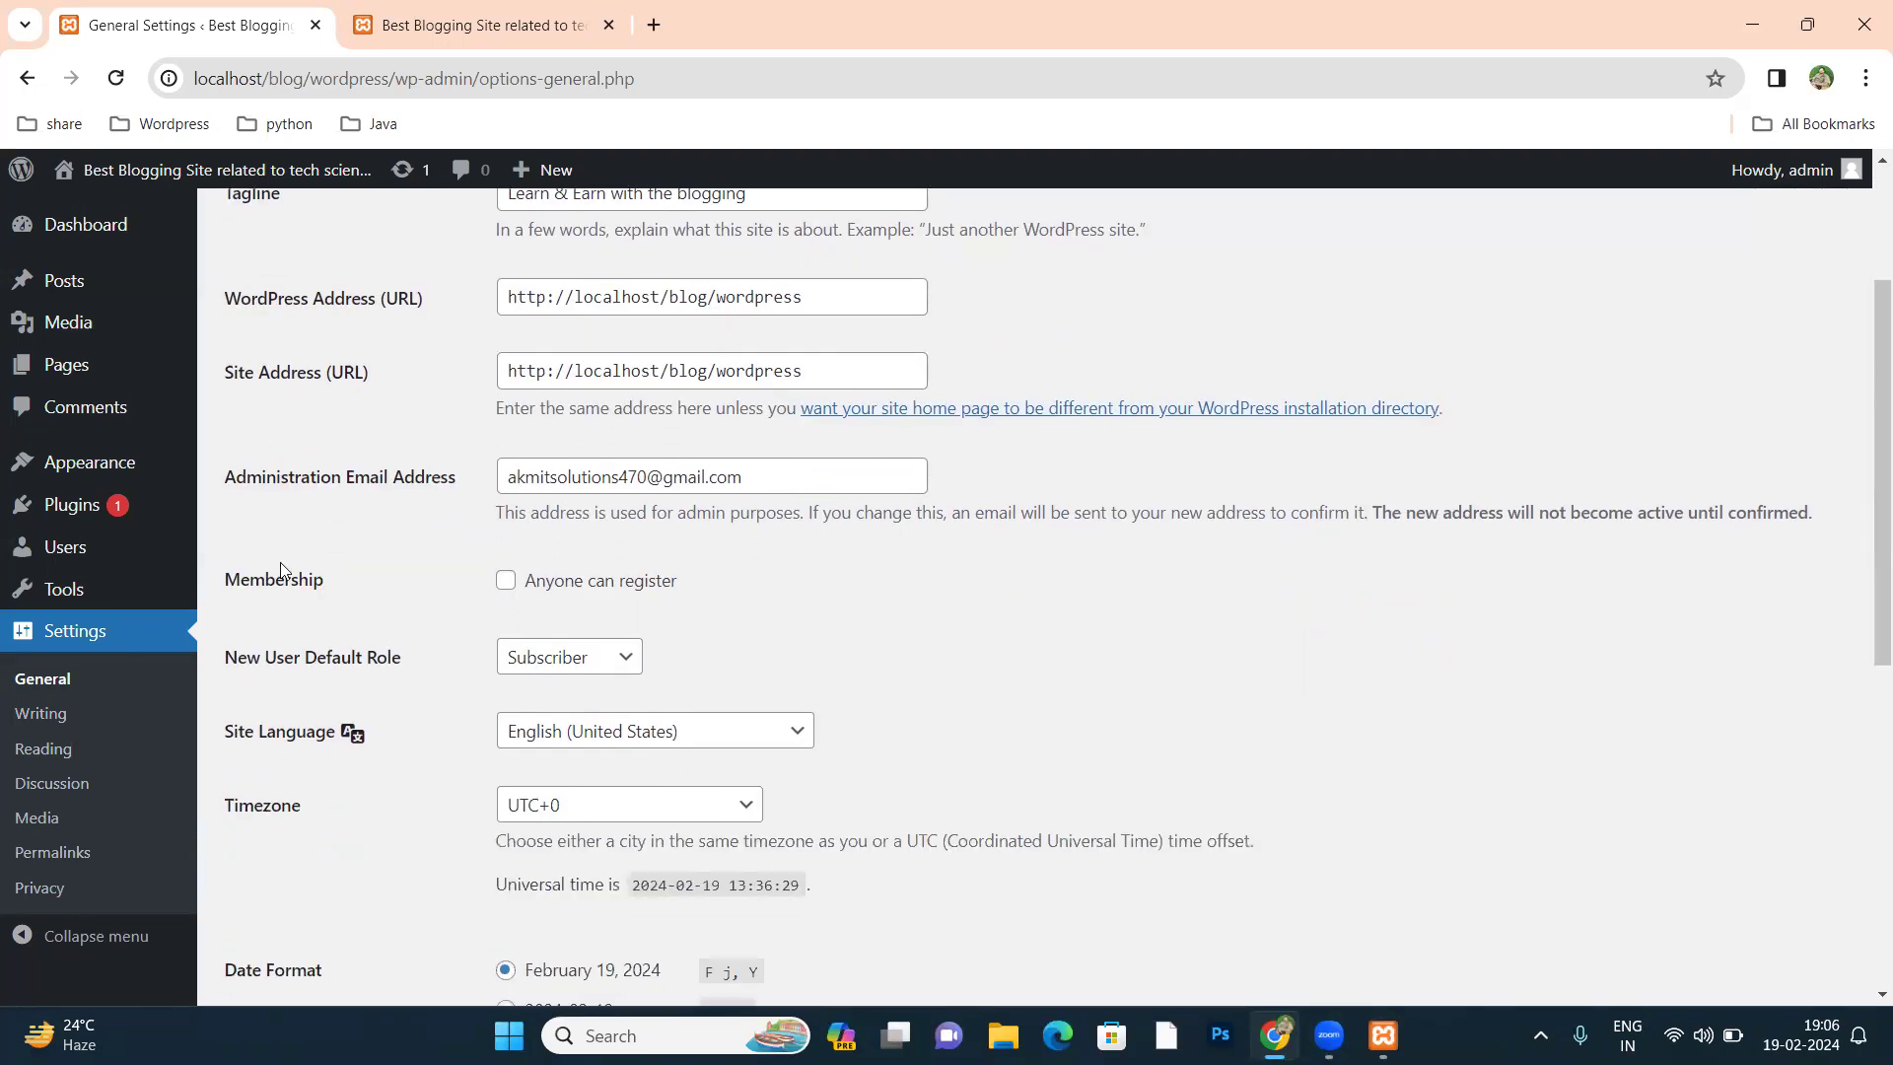
Step: Open the Writing Settings and examine the default post category and format options, keeping Uncategorized and Standard selected
{"action": "left_click", "coordinate": [61, 718]}
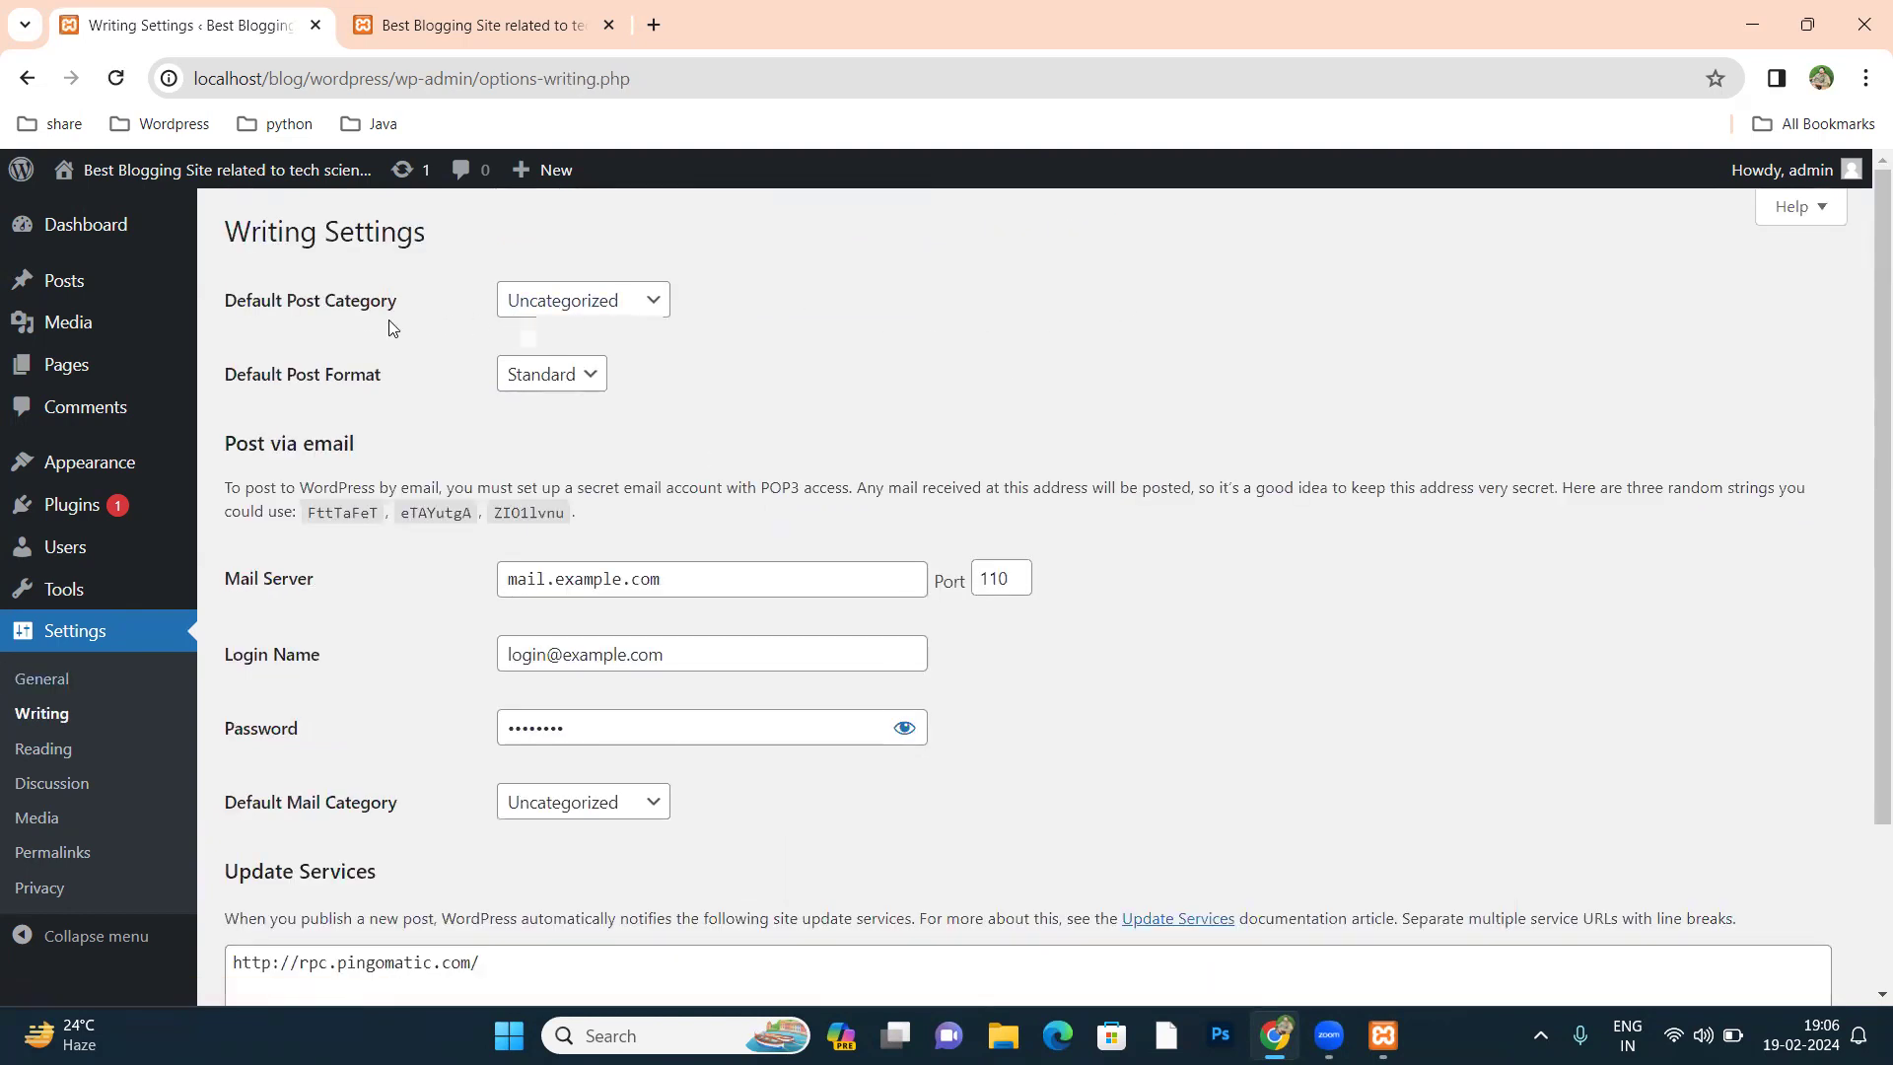
{"action": "left_click", "coordinate": [558, 308]}
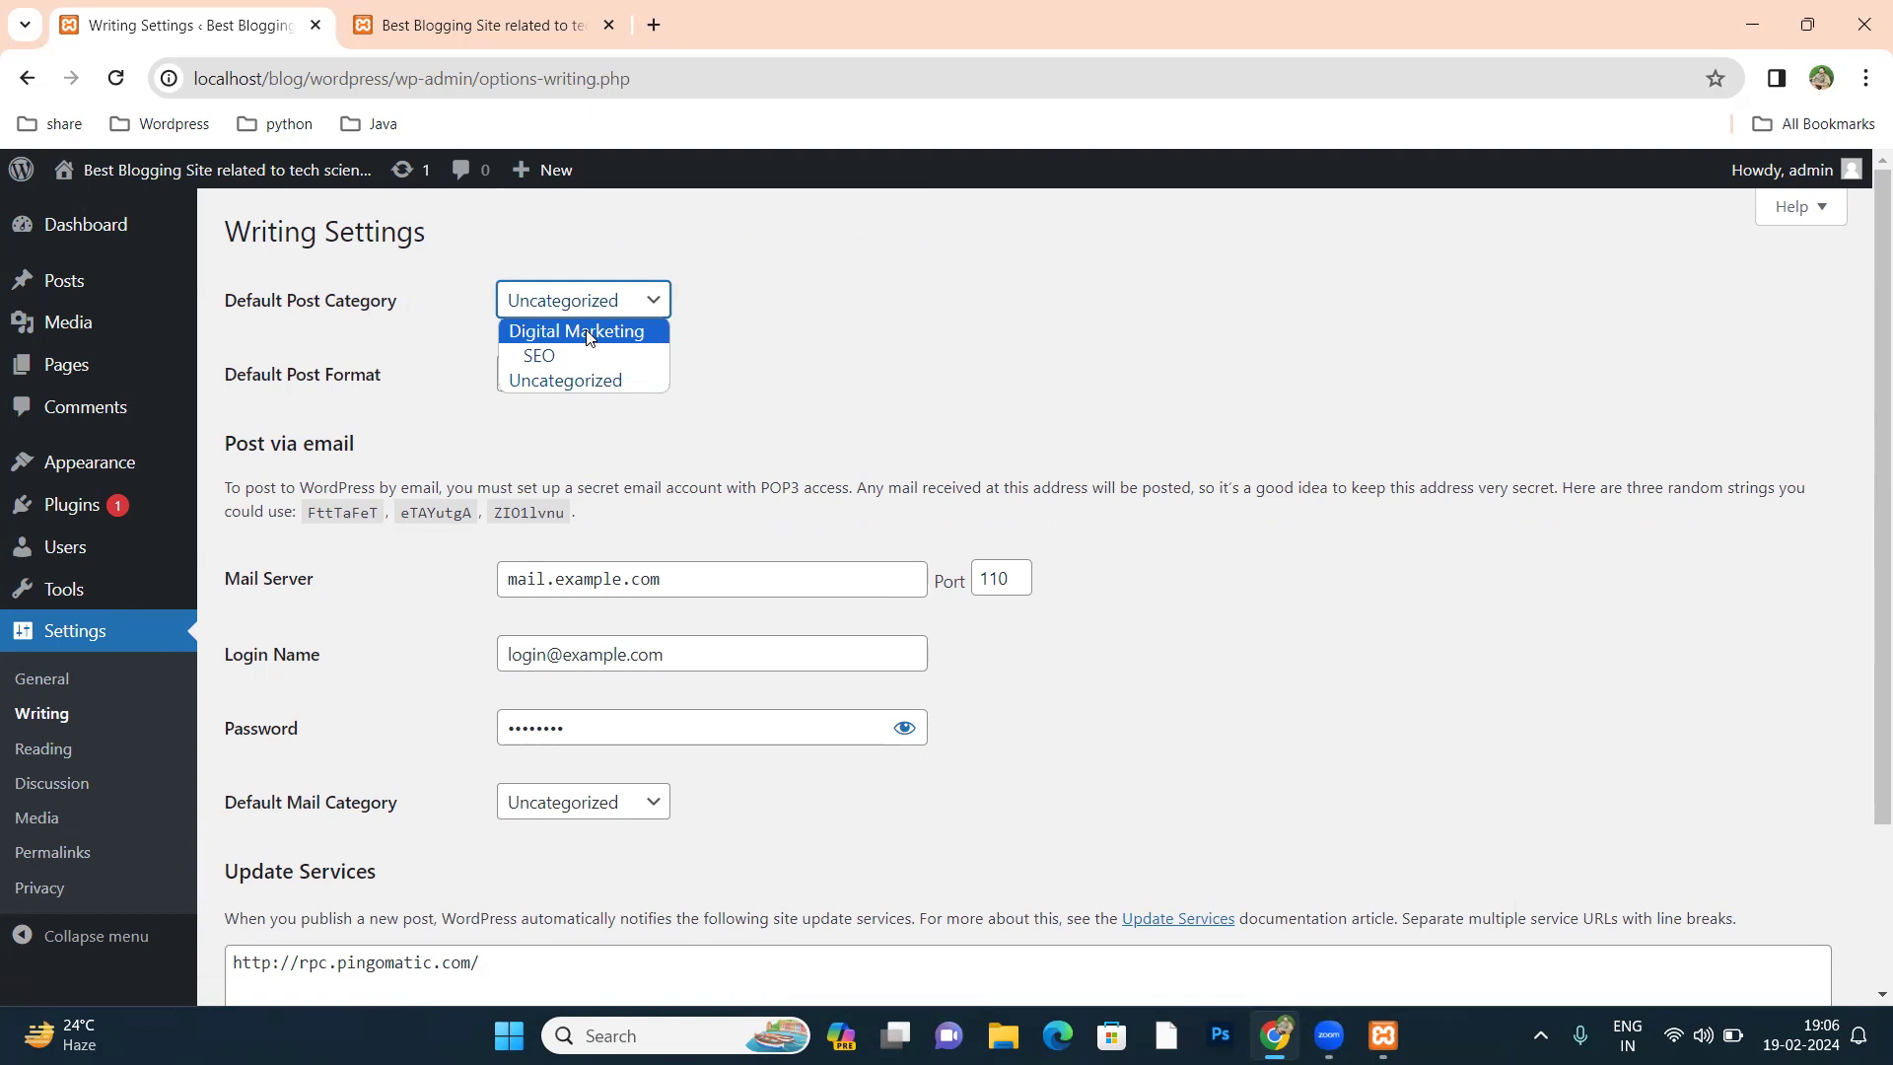
{"action": "left_click", "coordinate": [585, 381]}
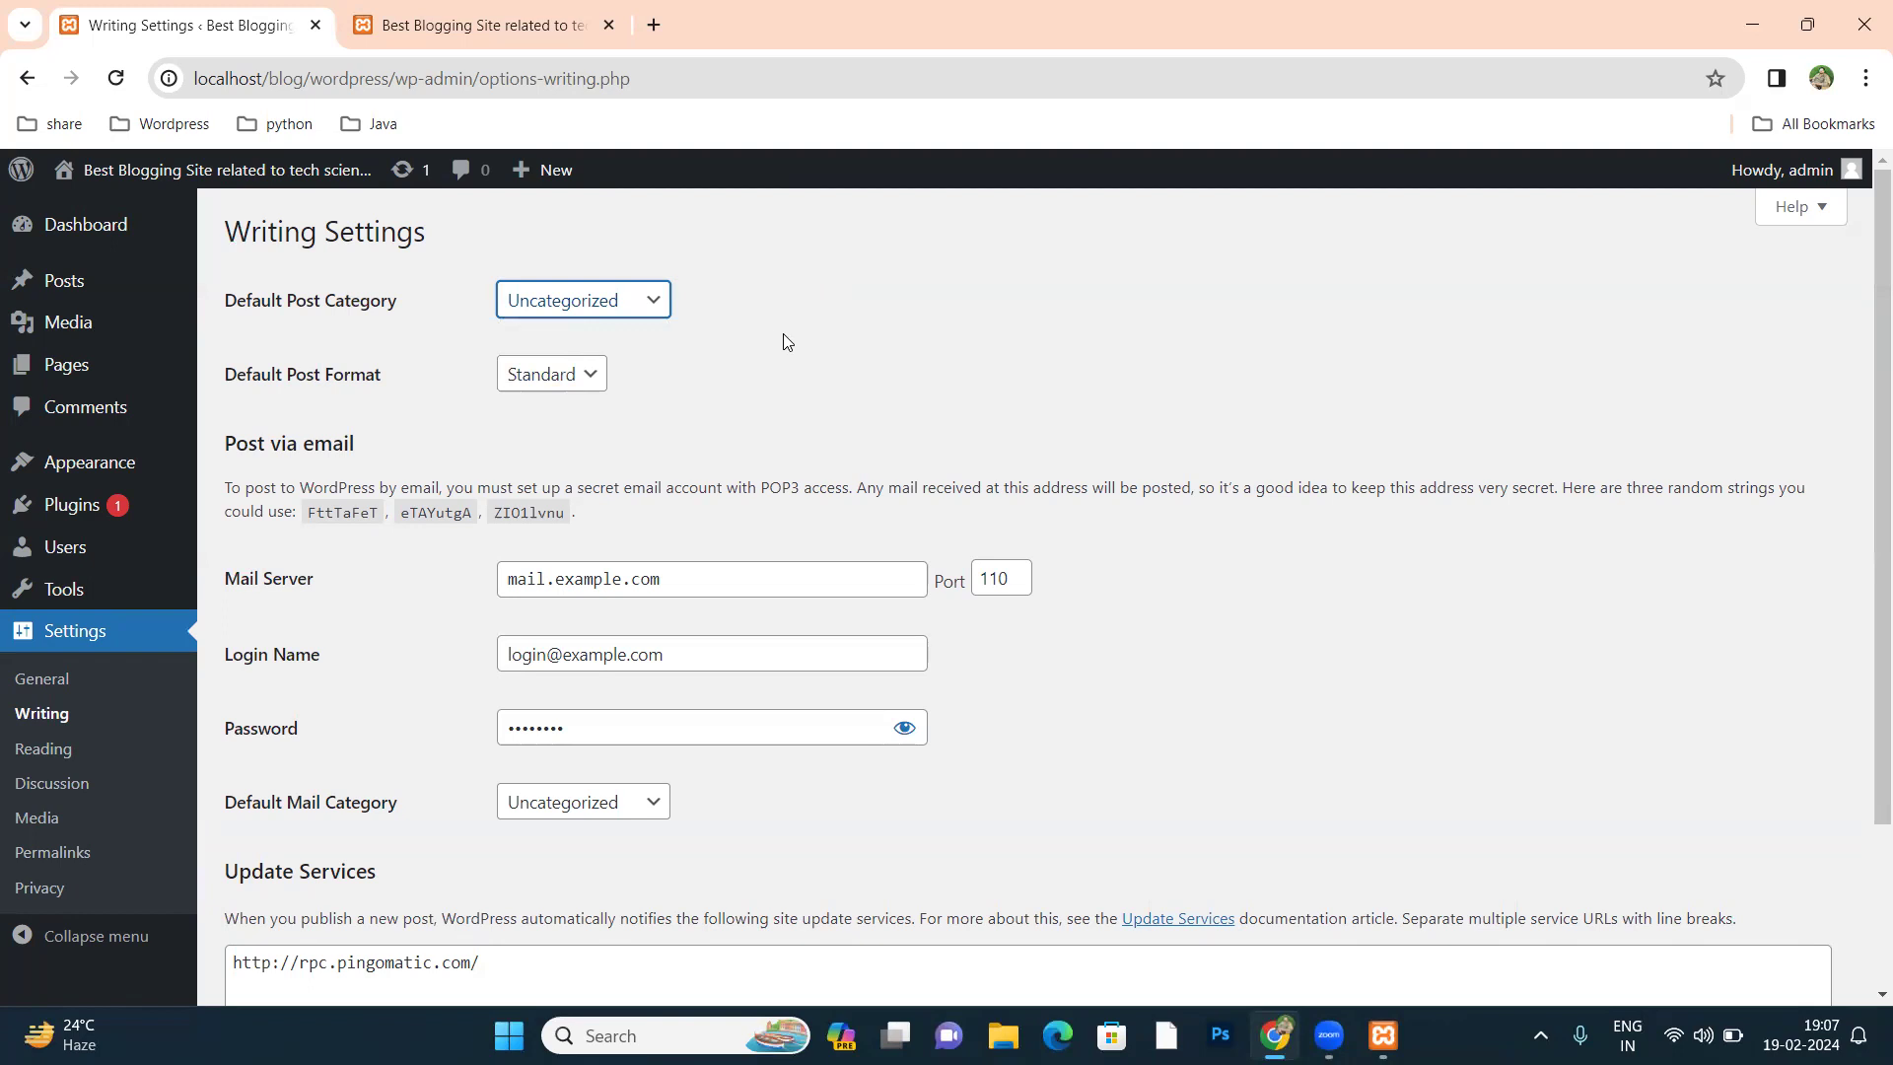
{"action": "left_click", "coordinate": [567, 379]}
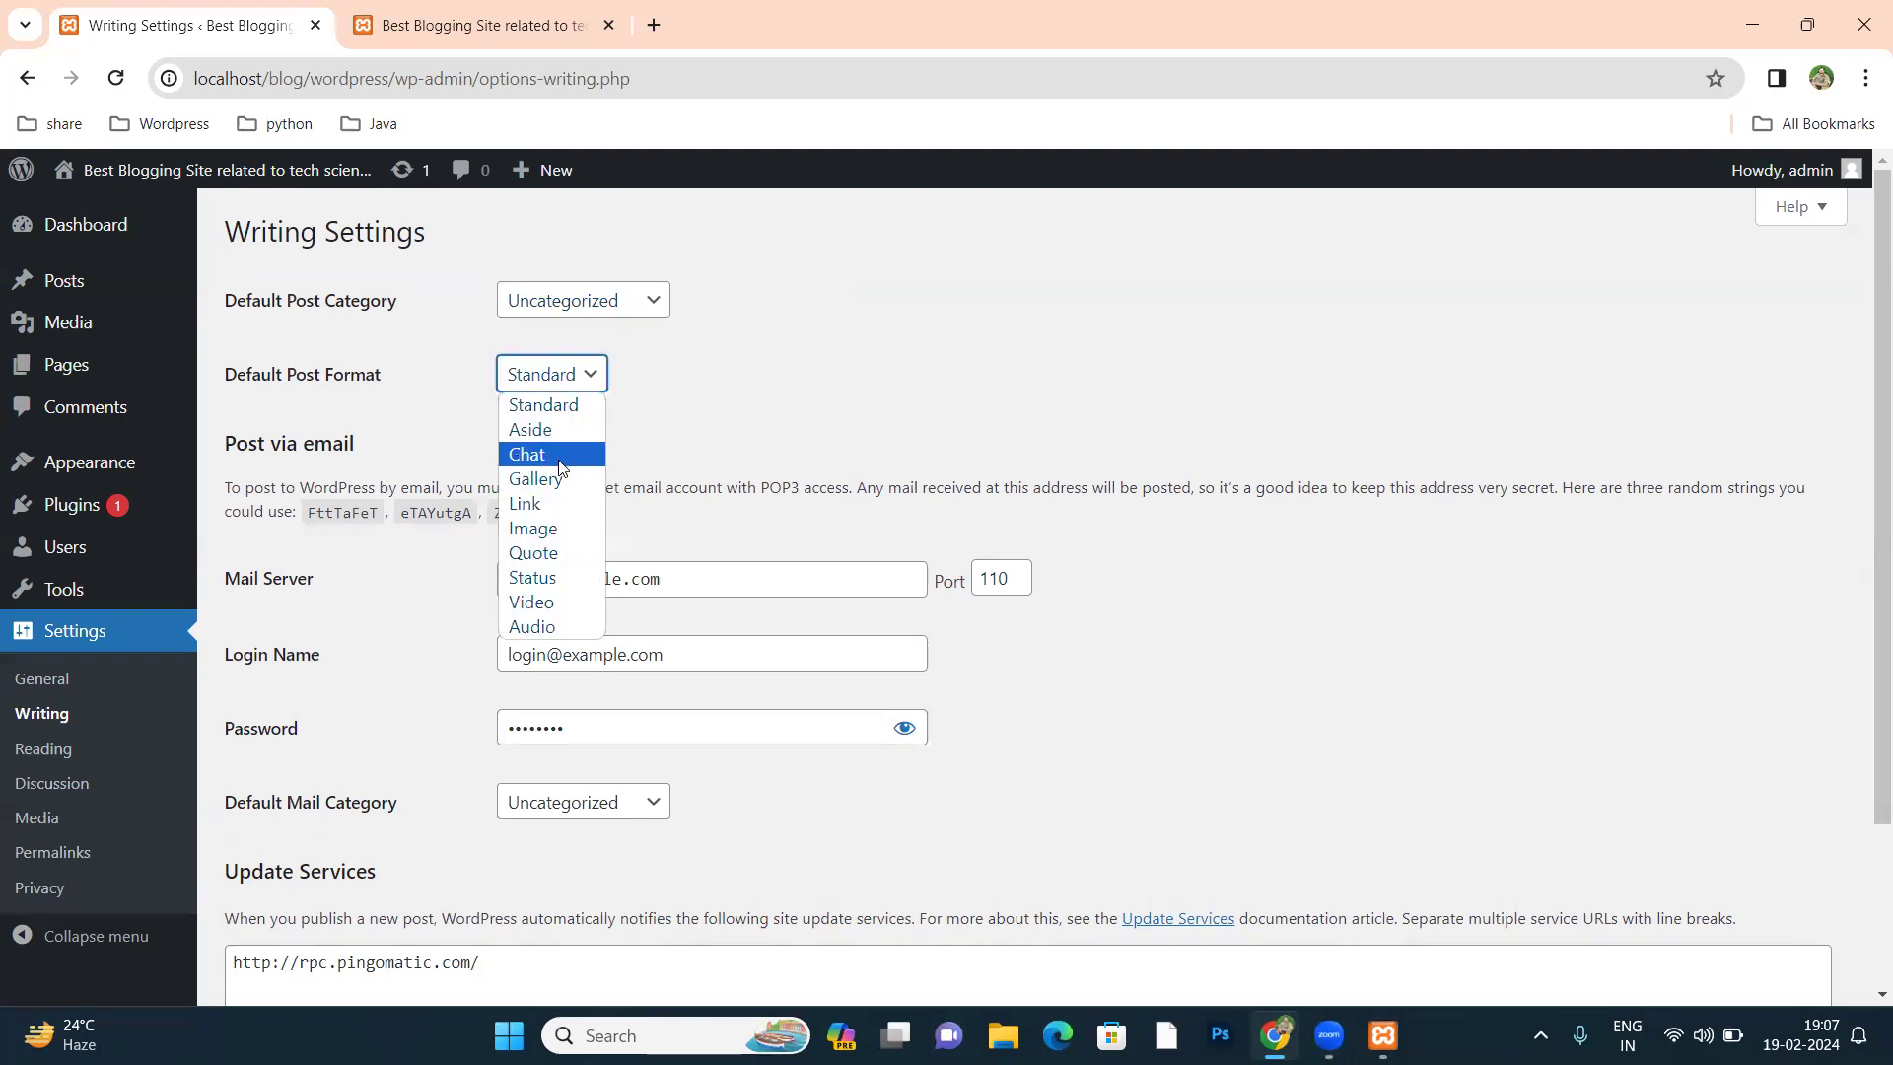
{"action": "left_click", "coordinate": [558, 405]}
{"action": "left_click", "coordinate": [732, 383]}
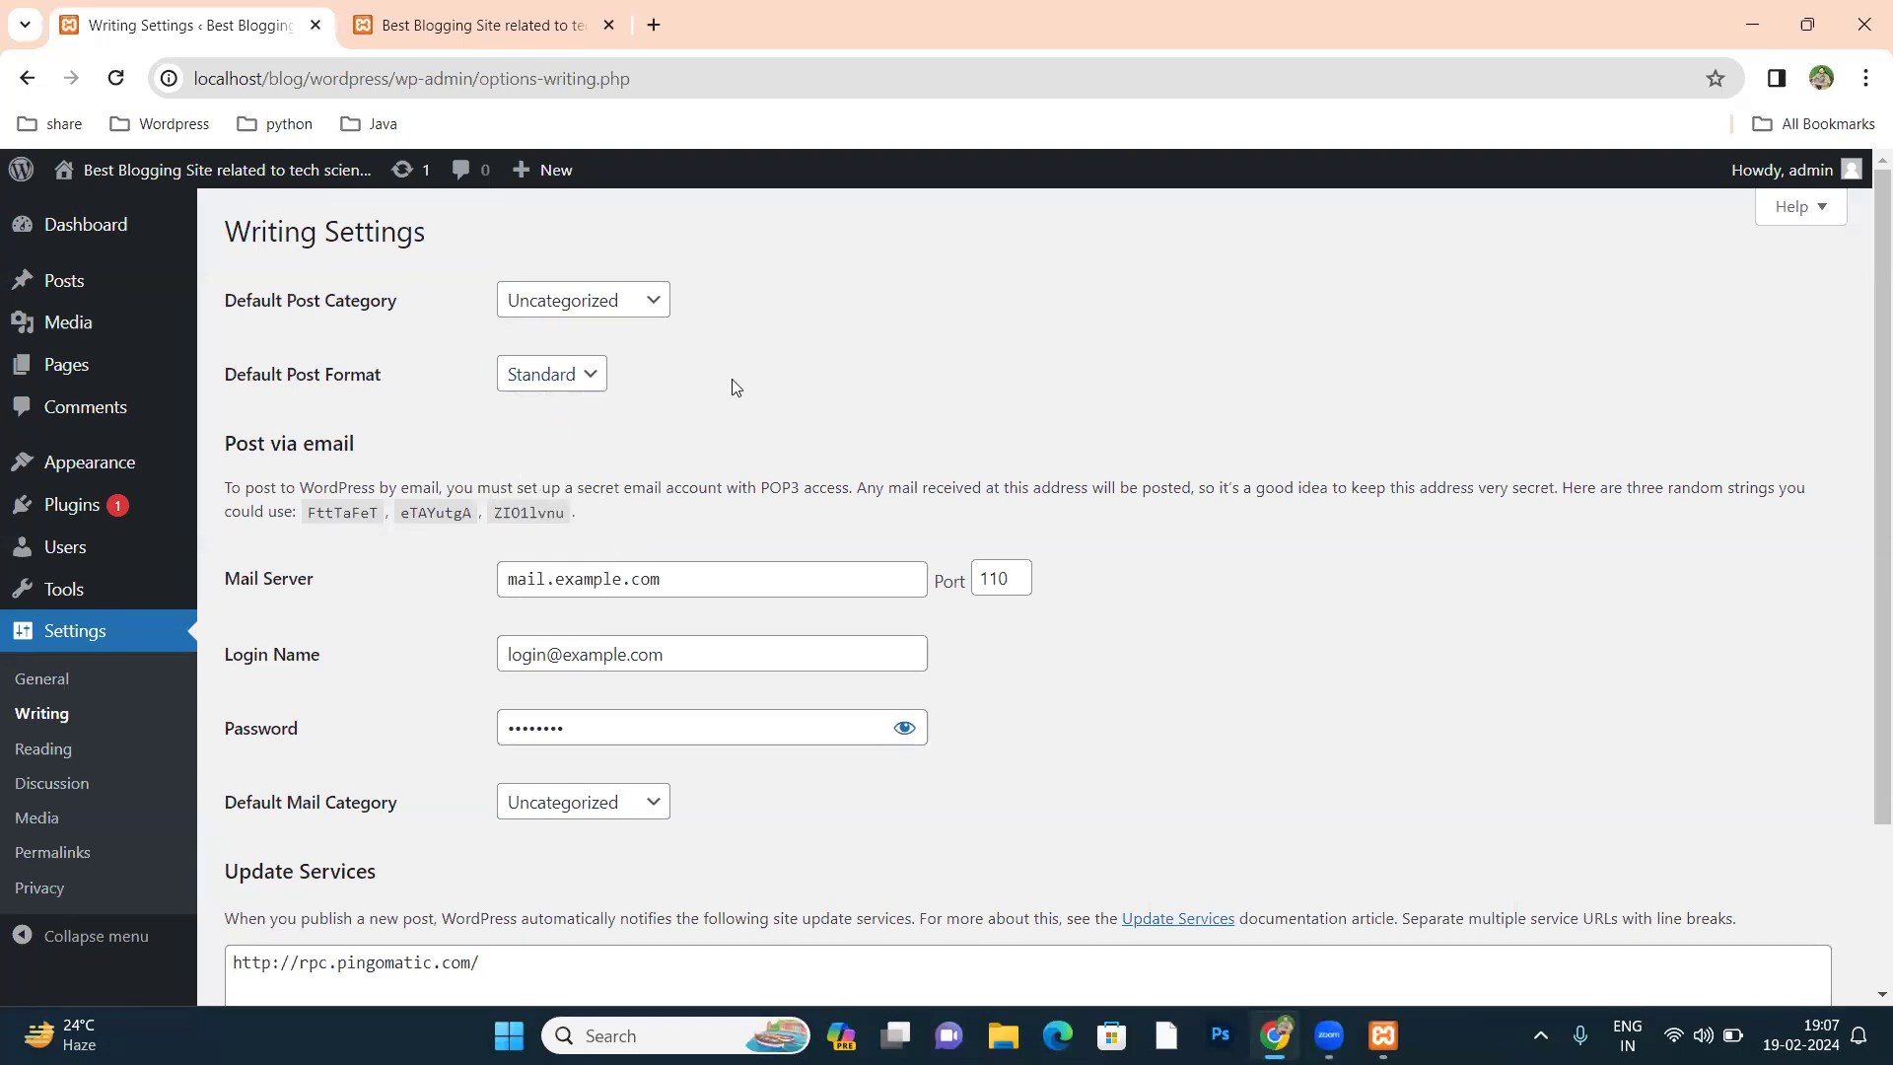
Step: Examine the post via email and update services settings, briefly revealing and hiding the mail password
{"action": "scroll", "coordinate": [732, 379], "scroll_direction": "down", "scroll_amount": 1}
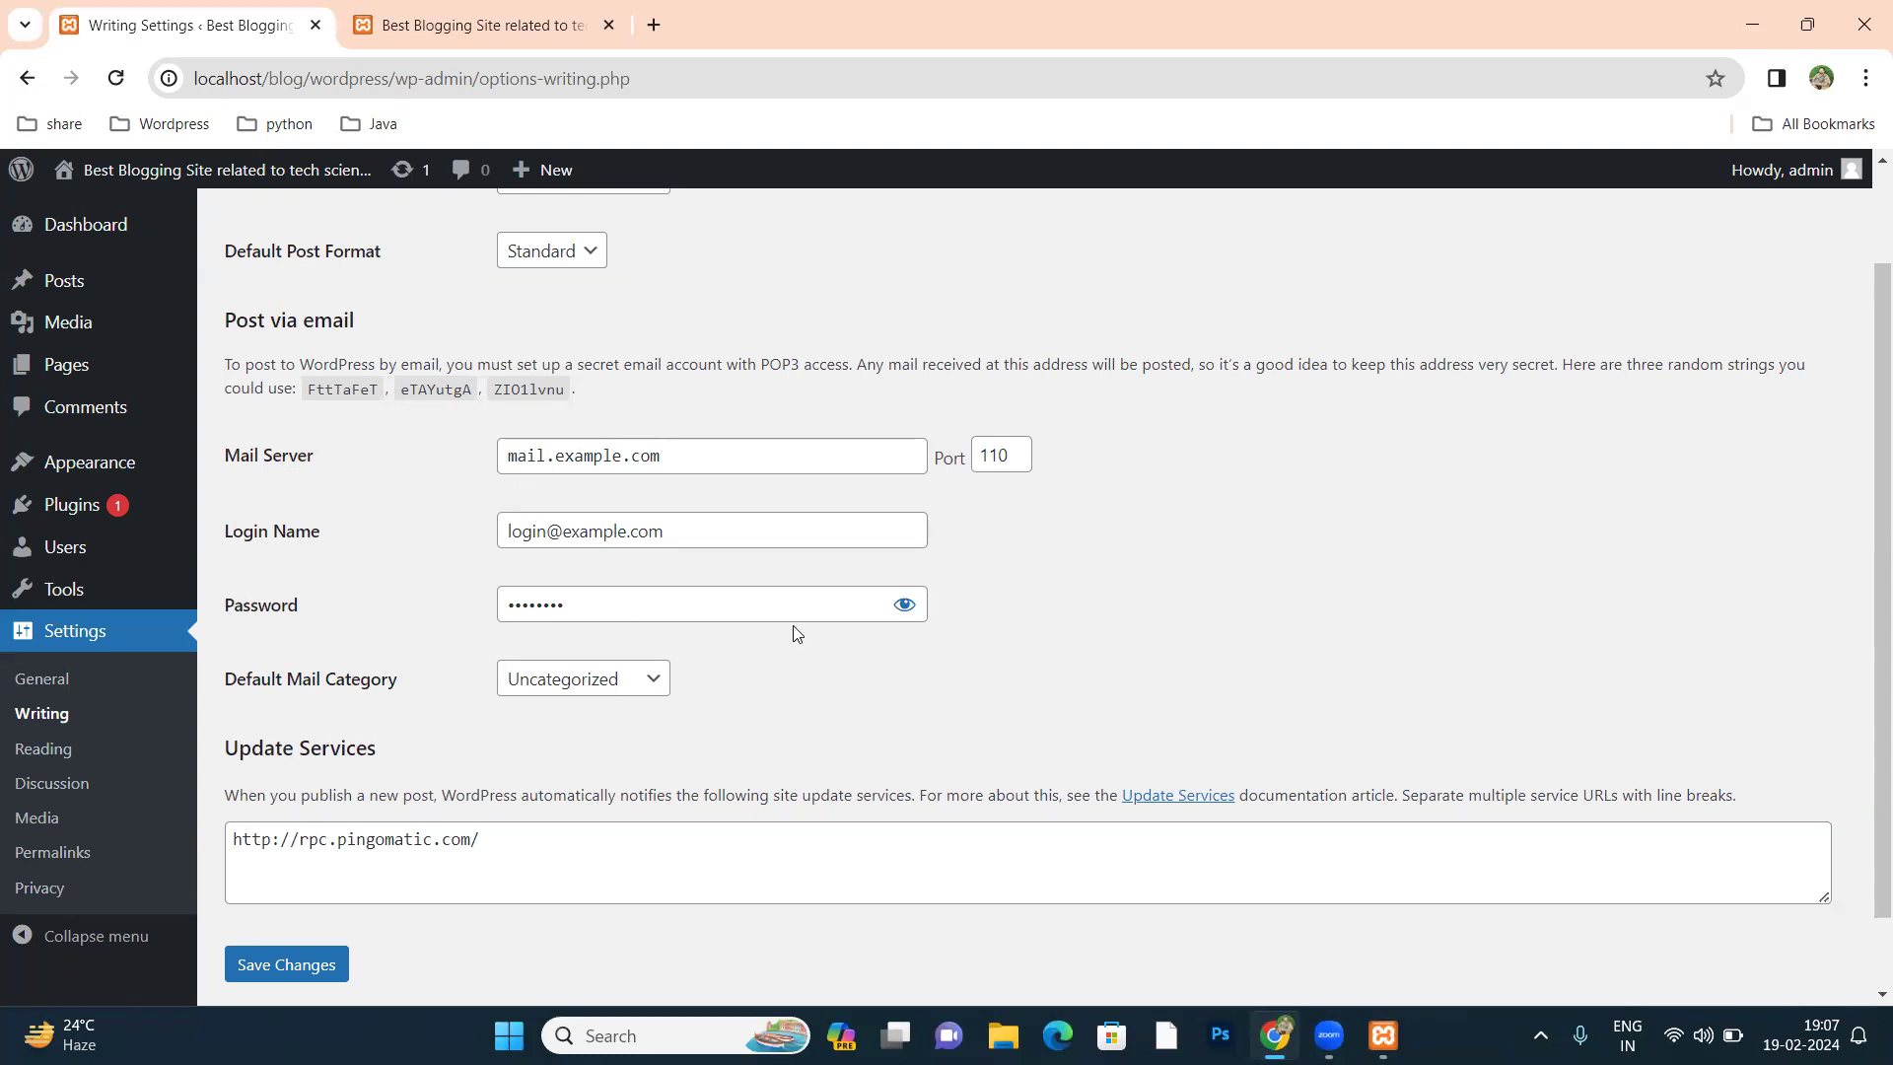
{"action": "left_click", "coordinate": [905, 606]}
{"action": "left_click", "coordinate": [905, 606]}
{"action": "scroll", "coordinate": [465, 601], "scroll_direction": "down", "scroll_amount": 1}
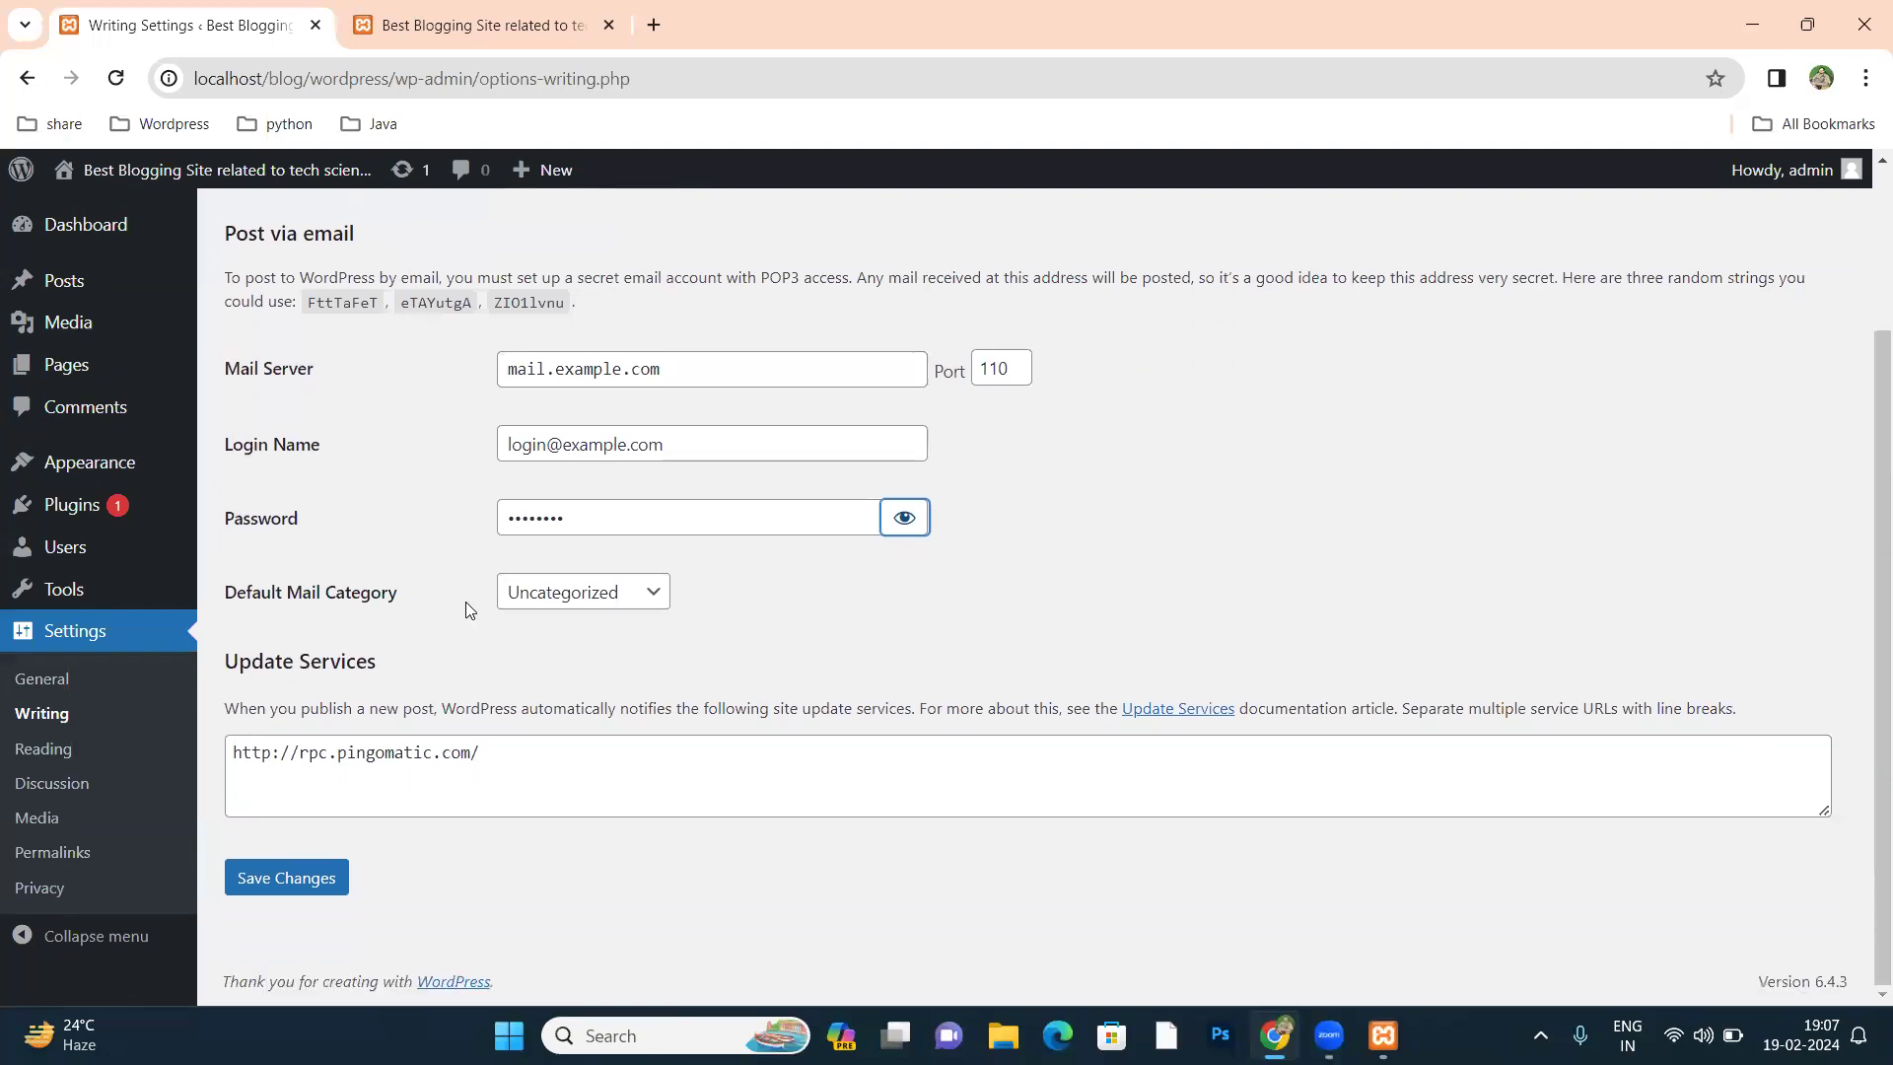
{"action": "scroll", "coordinate": [431, 698], "scroll_direction": "up", "scroll_amount": 3}
{"action": "scroll", "coordinate": [432, 698], "scroll_direction": "down", "scroll_amount": 3}
{"action": "scroll", "coordinate": [542, 478], "scroll_direction": "up", "scroll_amount": 3}
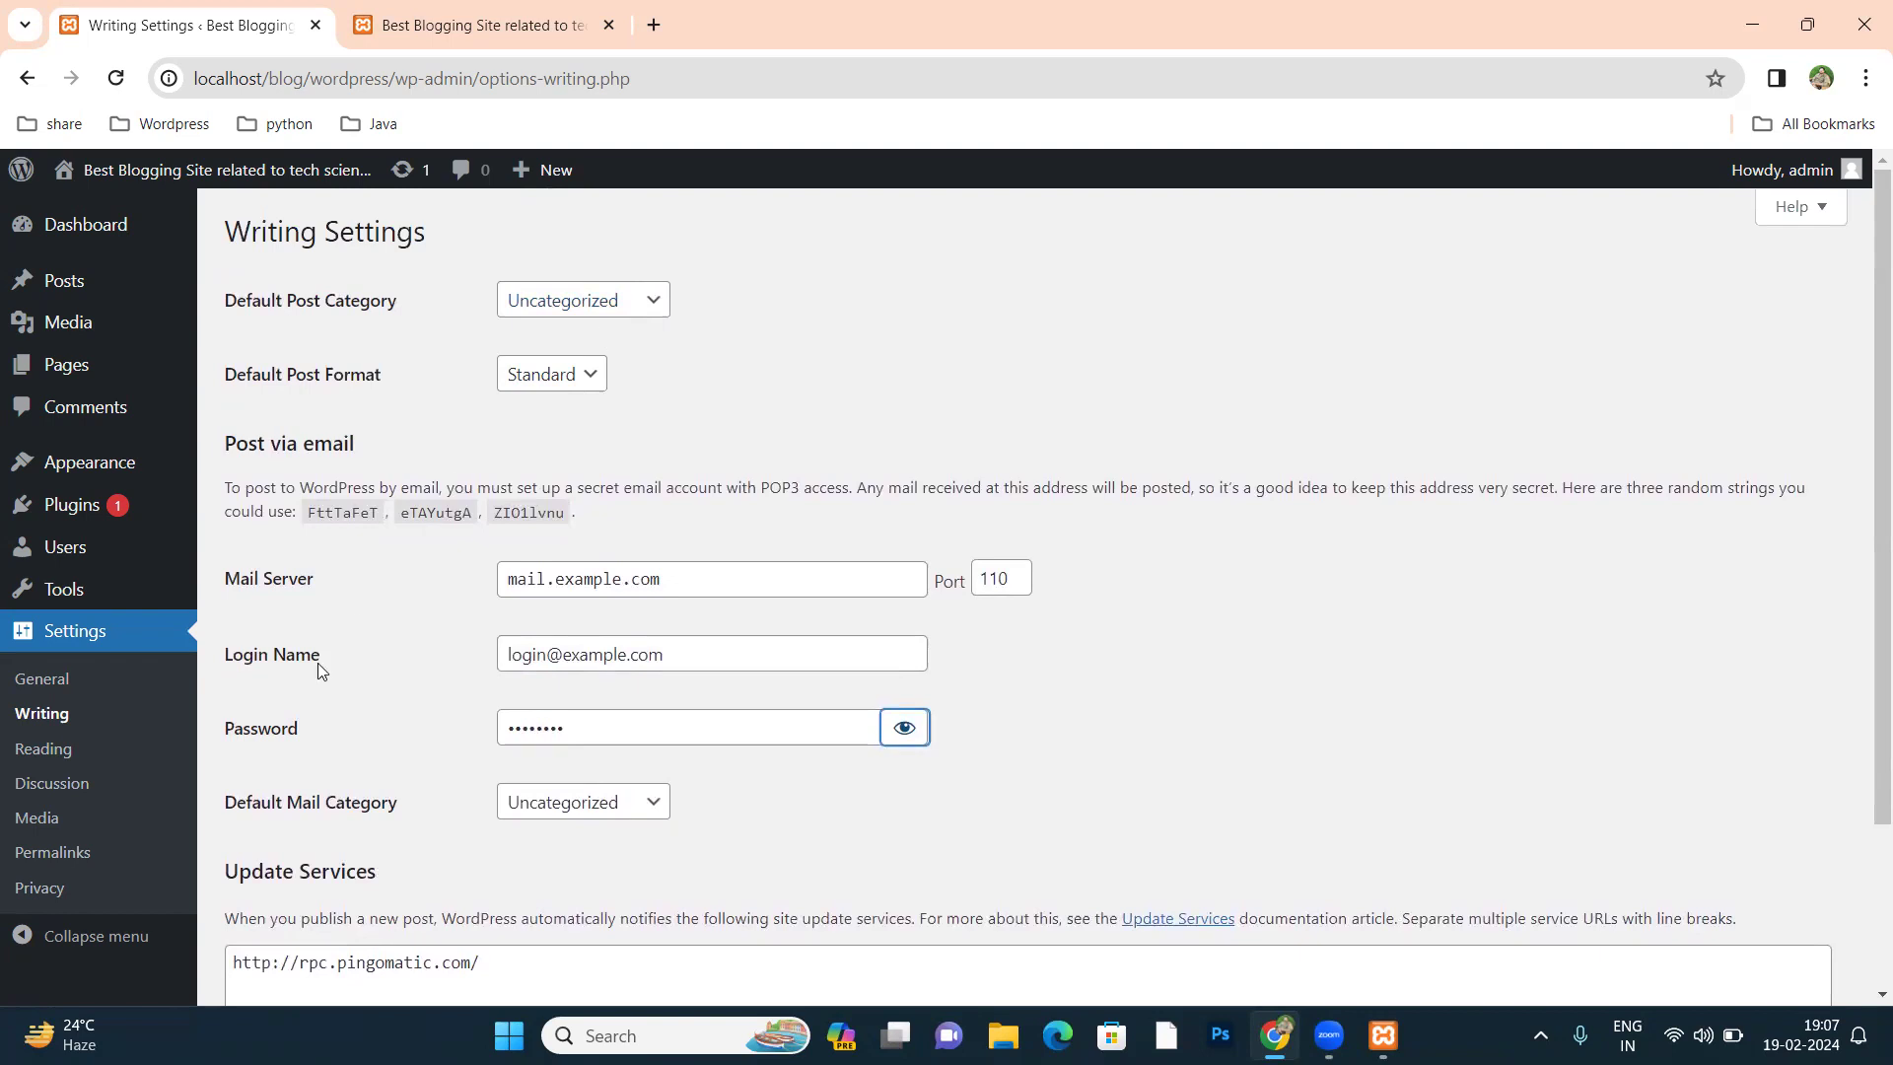
Step: Open the Reading Settings, reload the blog's front page in its tab and look through the posts listed there
{"action": "left_click", "coordinate": [43, 749]}
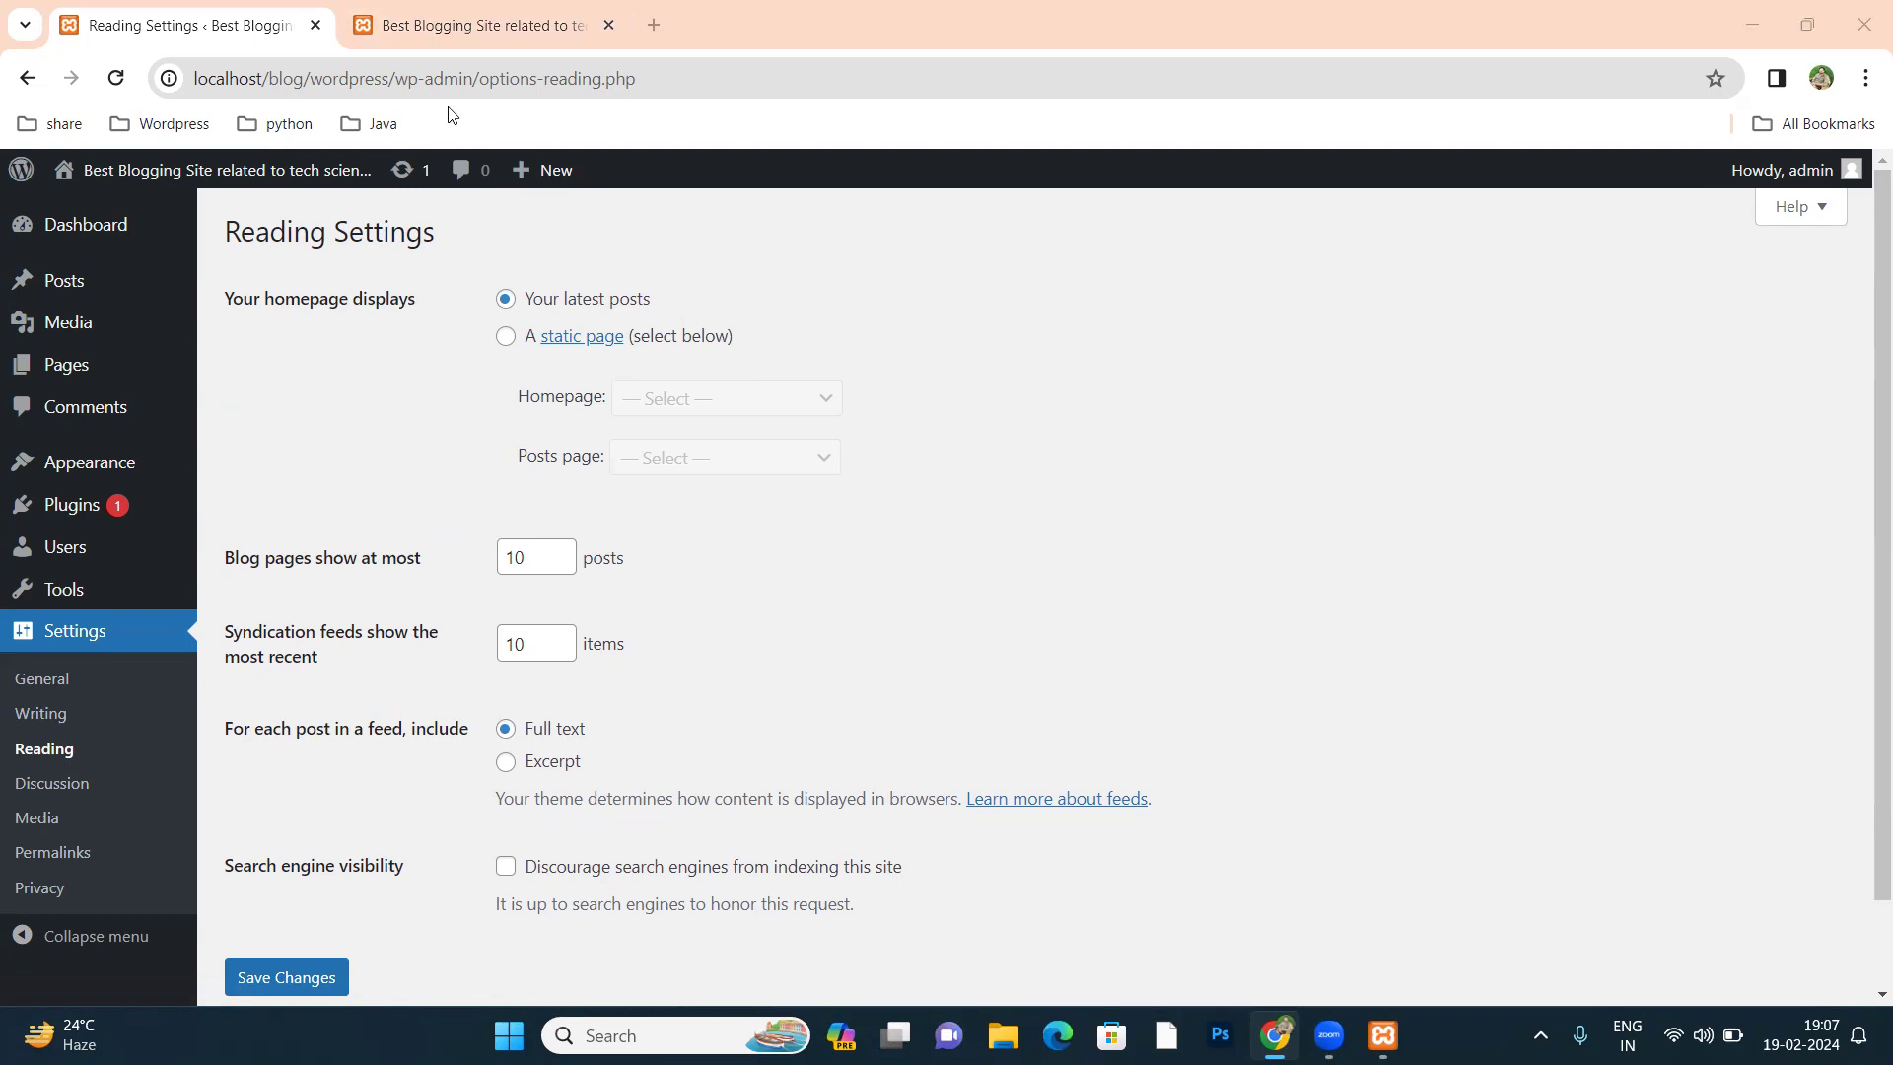
{"action": "left_click", "coordinate": [473, 35]}
{"action": "scroll", "coordinate": [292, 434], "scroll_direction": "up", "scroll_amount": 6}
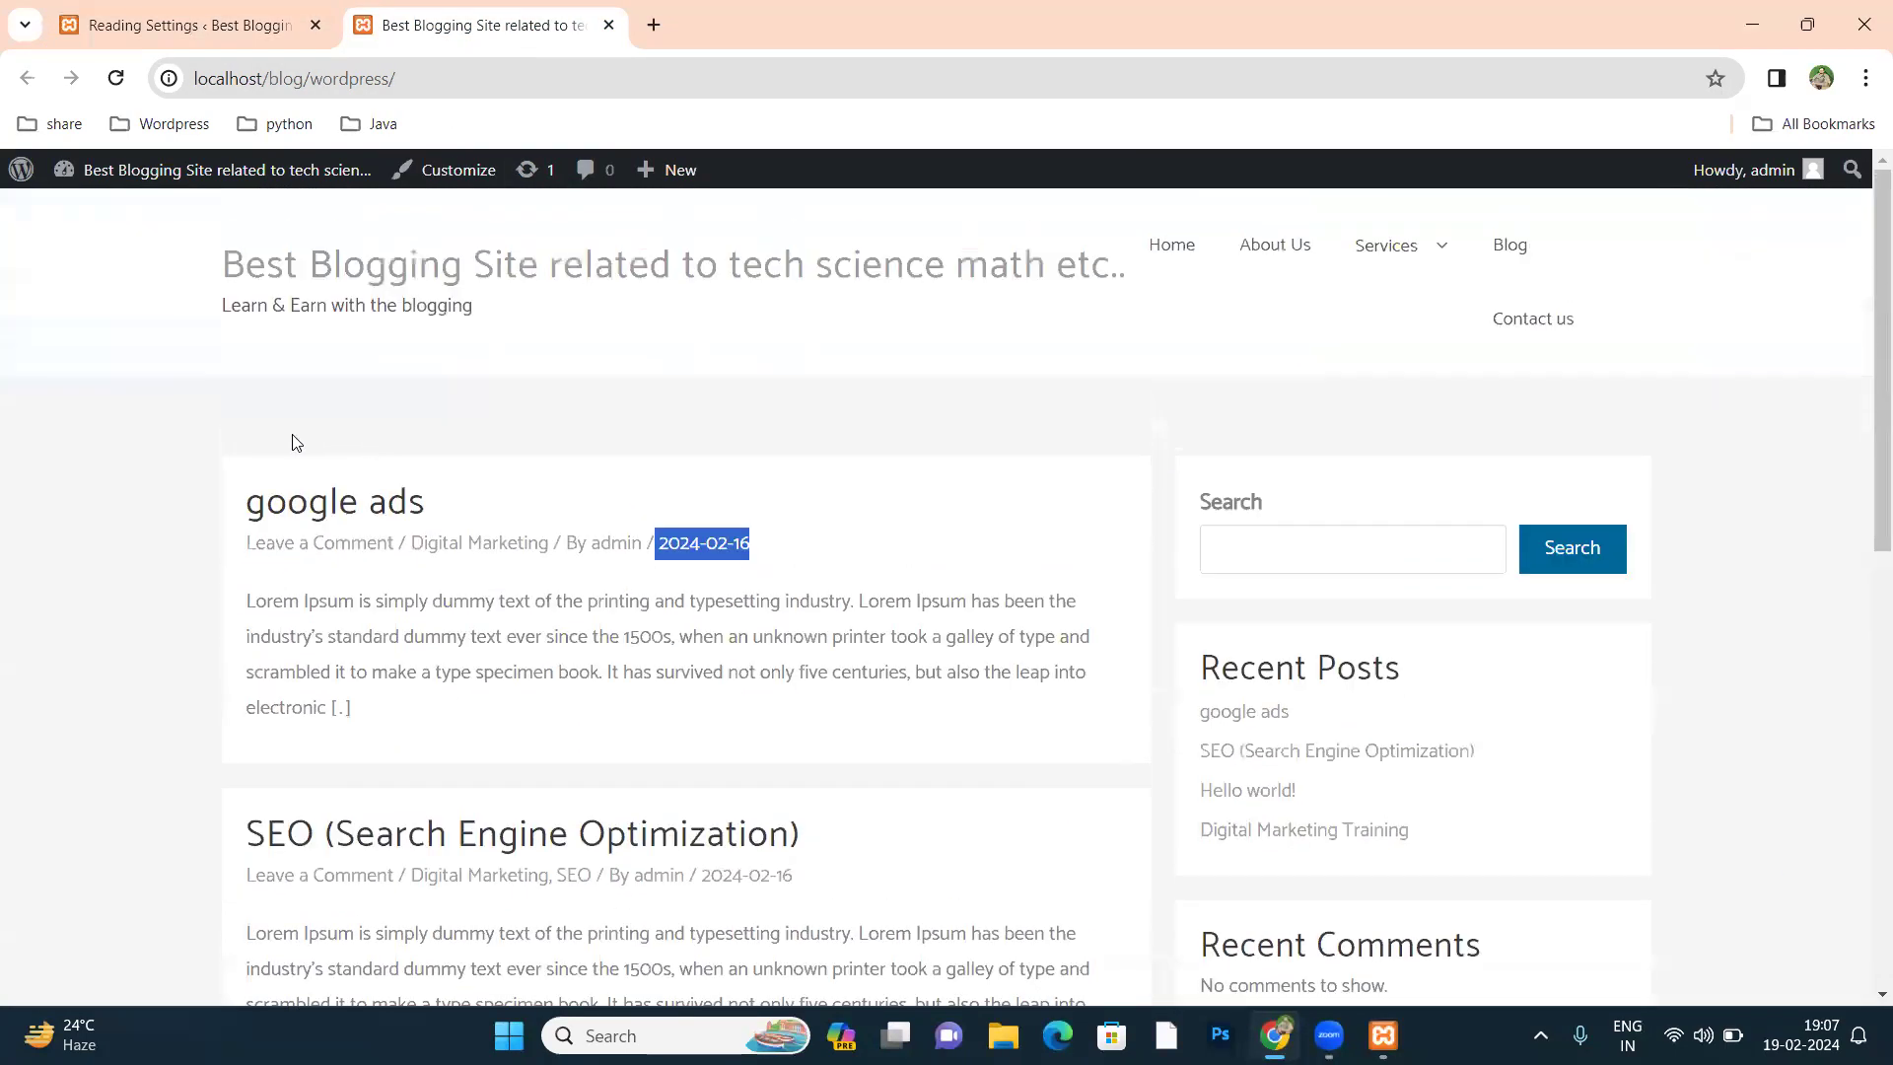
{"action": "left_click", "coordinate": [115, 78]}
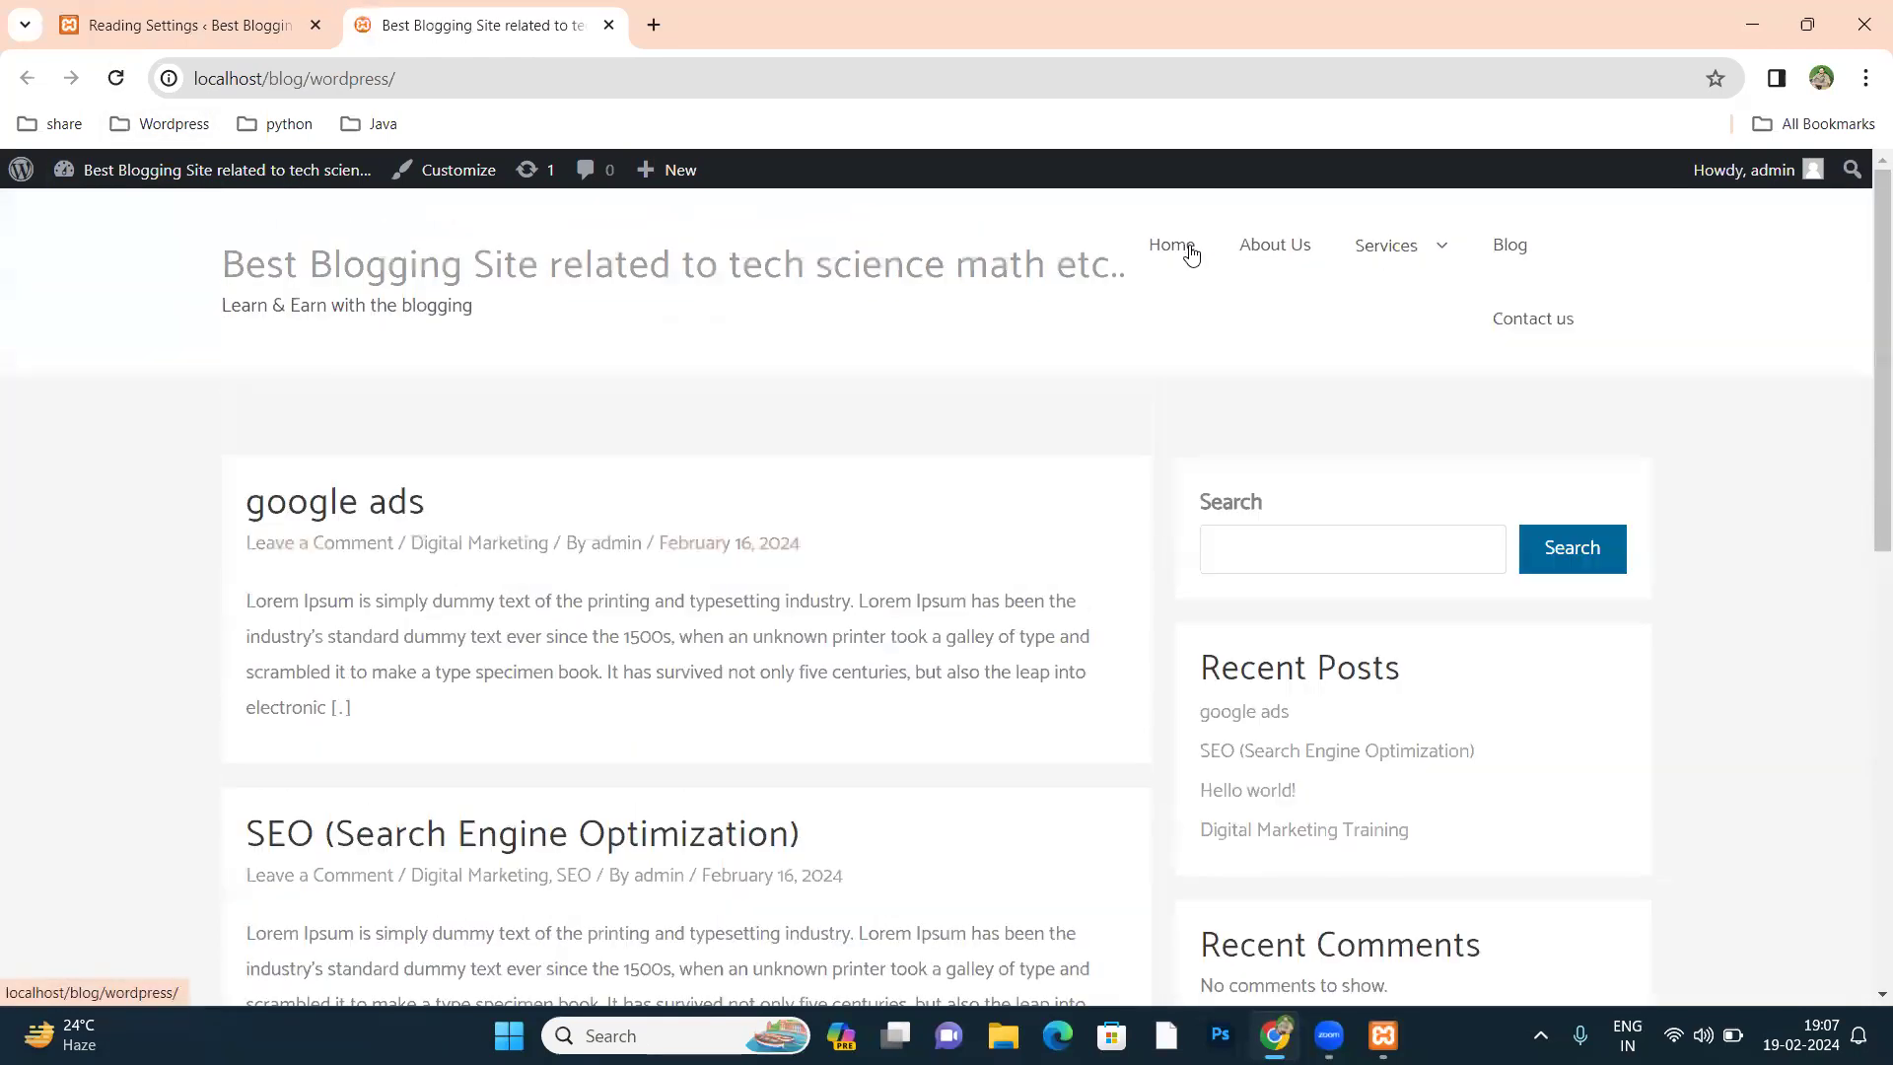
{"action": "scroll", "coordinate": [580, 493], "scroll_direction": "down", "scroll_amount": 1}
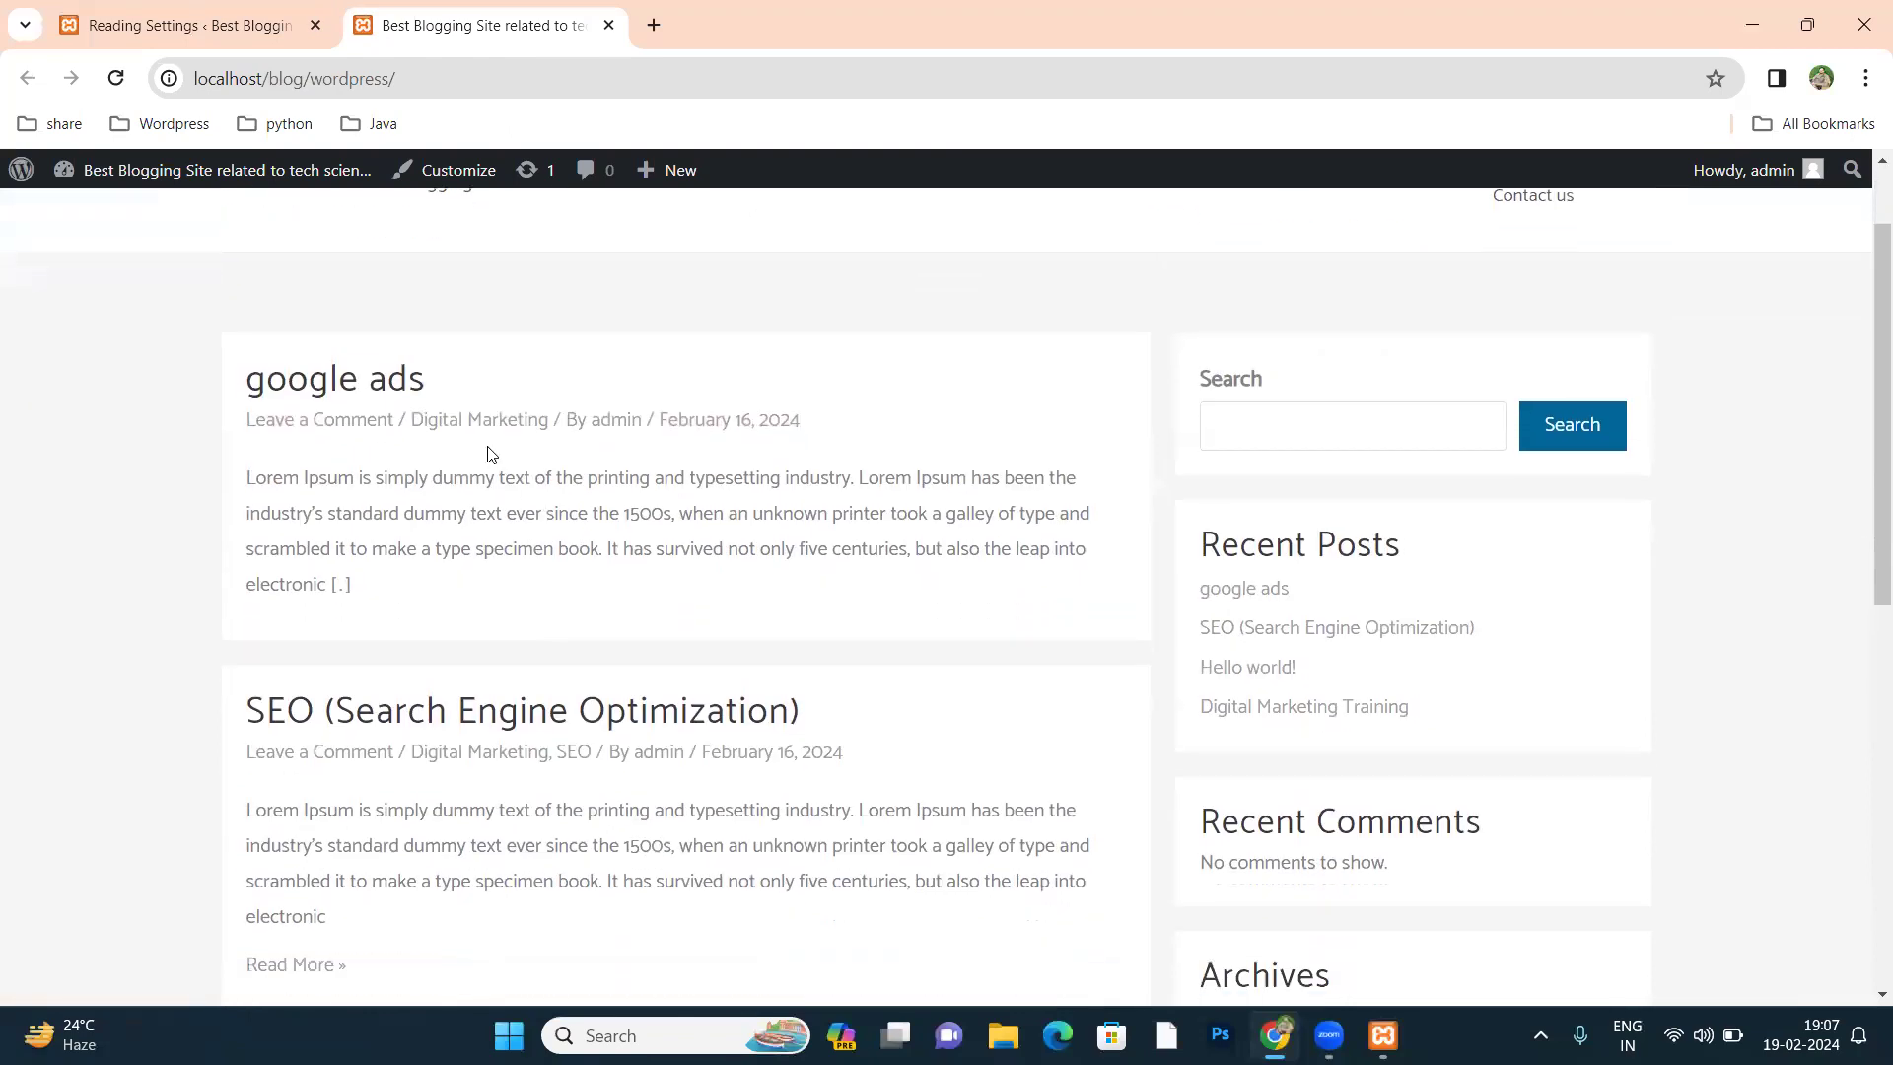
{"action": "scroll", "coordinate": [440, 608], "scroll_direction": "down", "scroll_amount": 2}
{"action": "scroll", "coordinate": [448, 608], "scroll_direction": "down", "scroll_amount": 3}
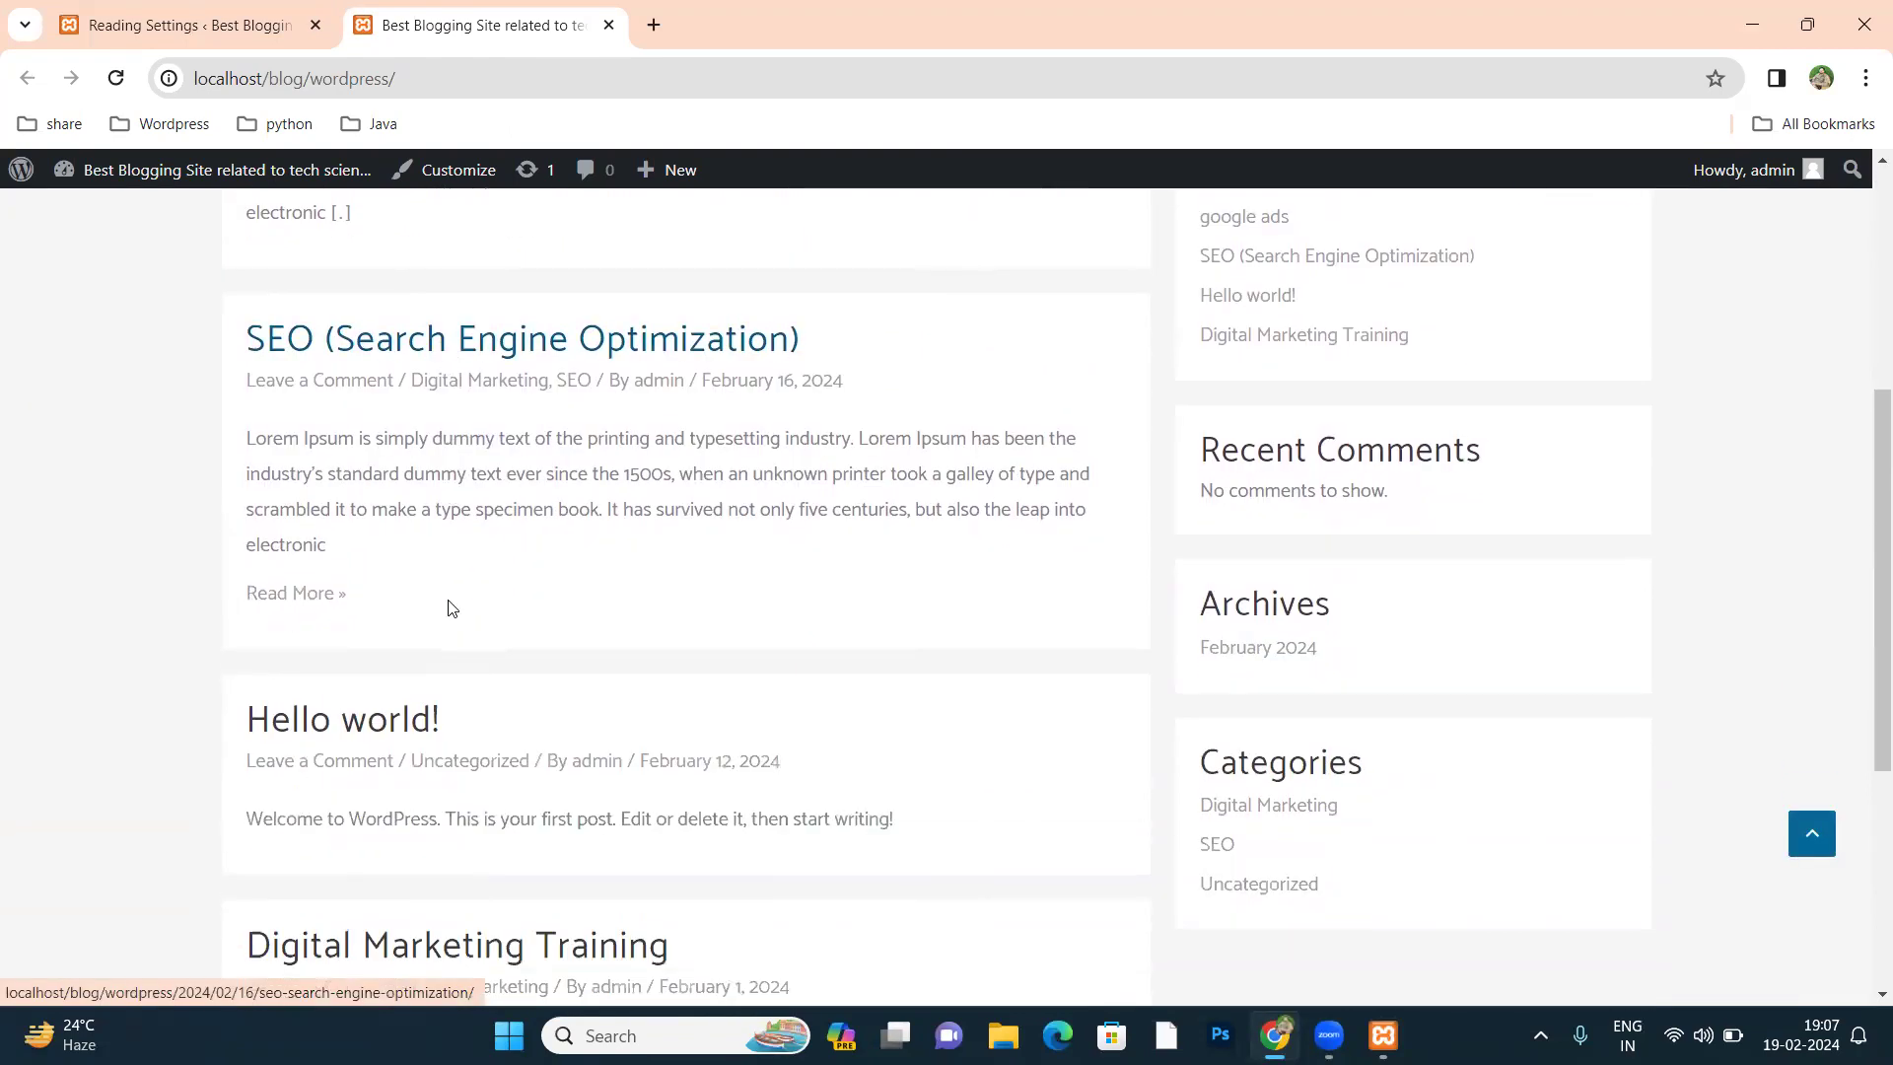
{"action": "scroll", "coordinate": [790, 545], "scroll_direction": "up", "scroll_amount": 7}
Step: Visit the site's About Us and Blog pages and return to the Home page
{"action": "left_click", "coordinate": [1277, 252]}
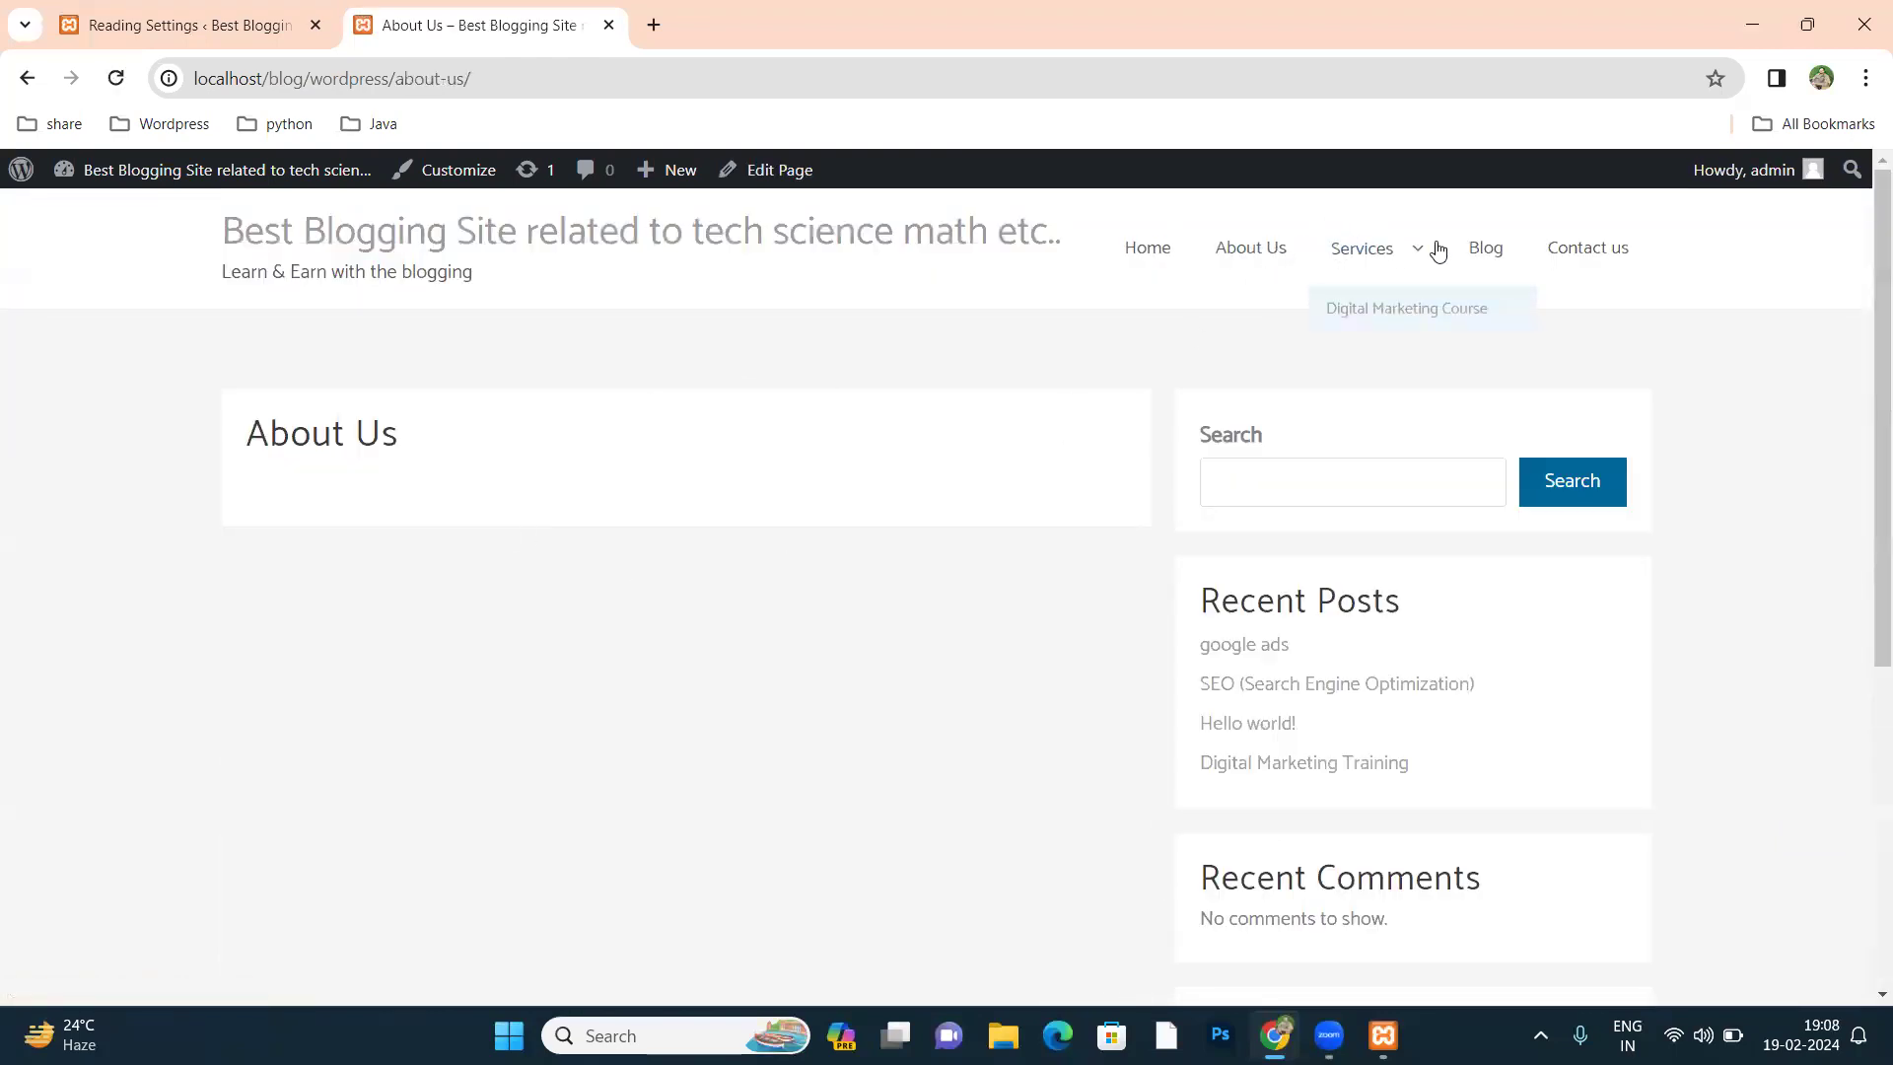
{"action": "left_click", "coordinate": [1506, 254]}
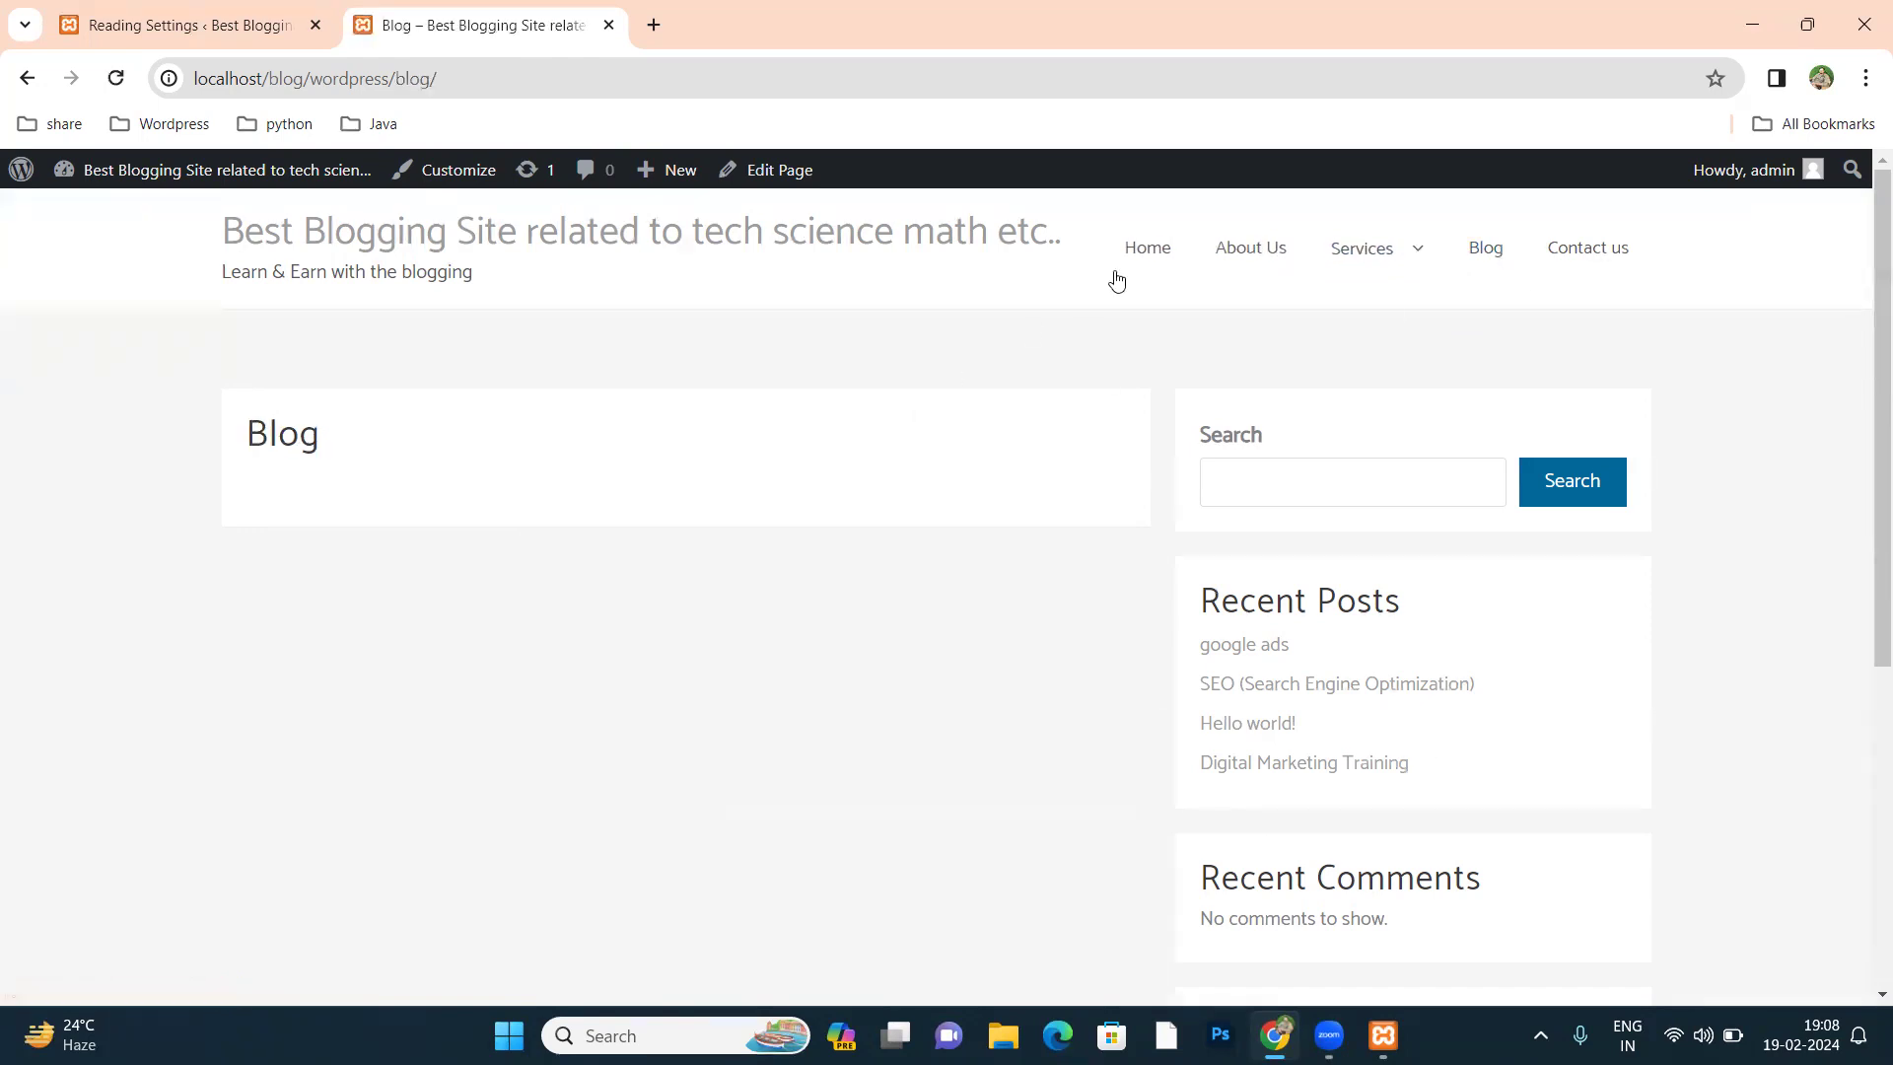
{"action": "left_click", "coordinate": [1151, 250]}
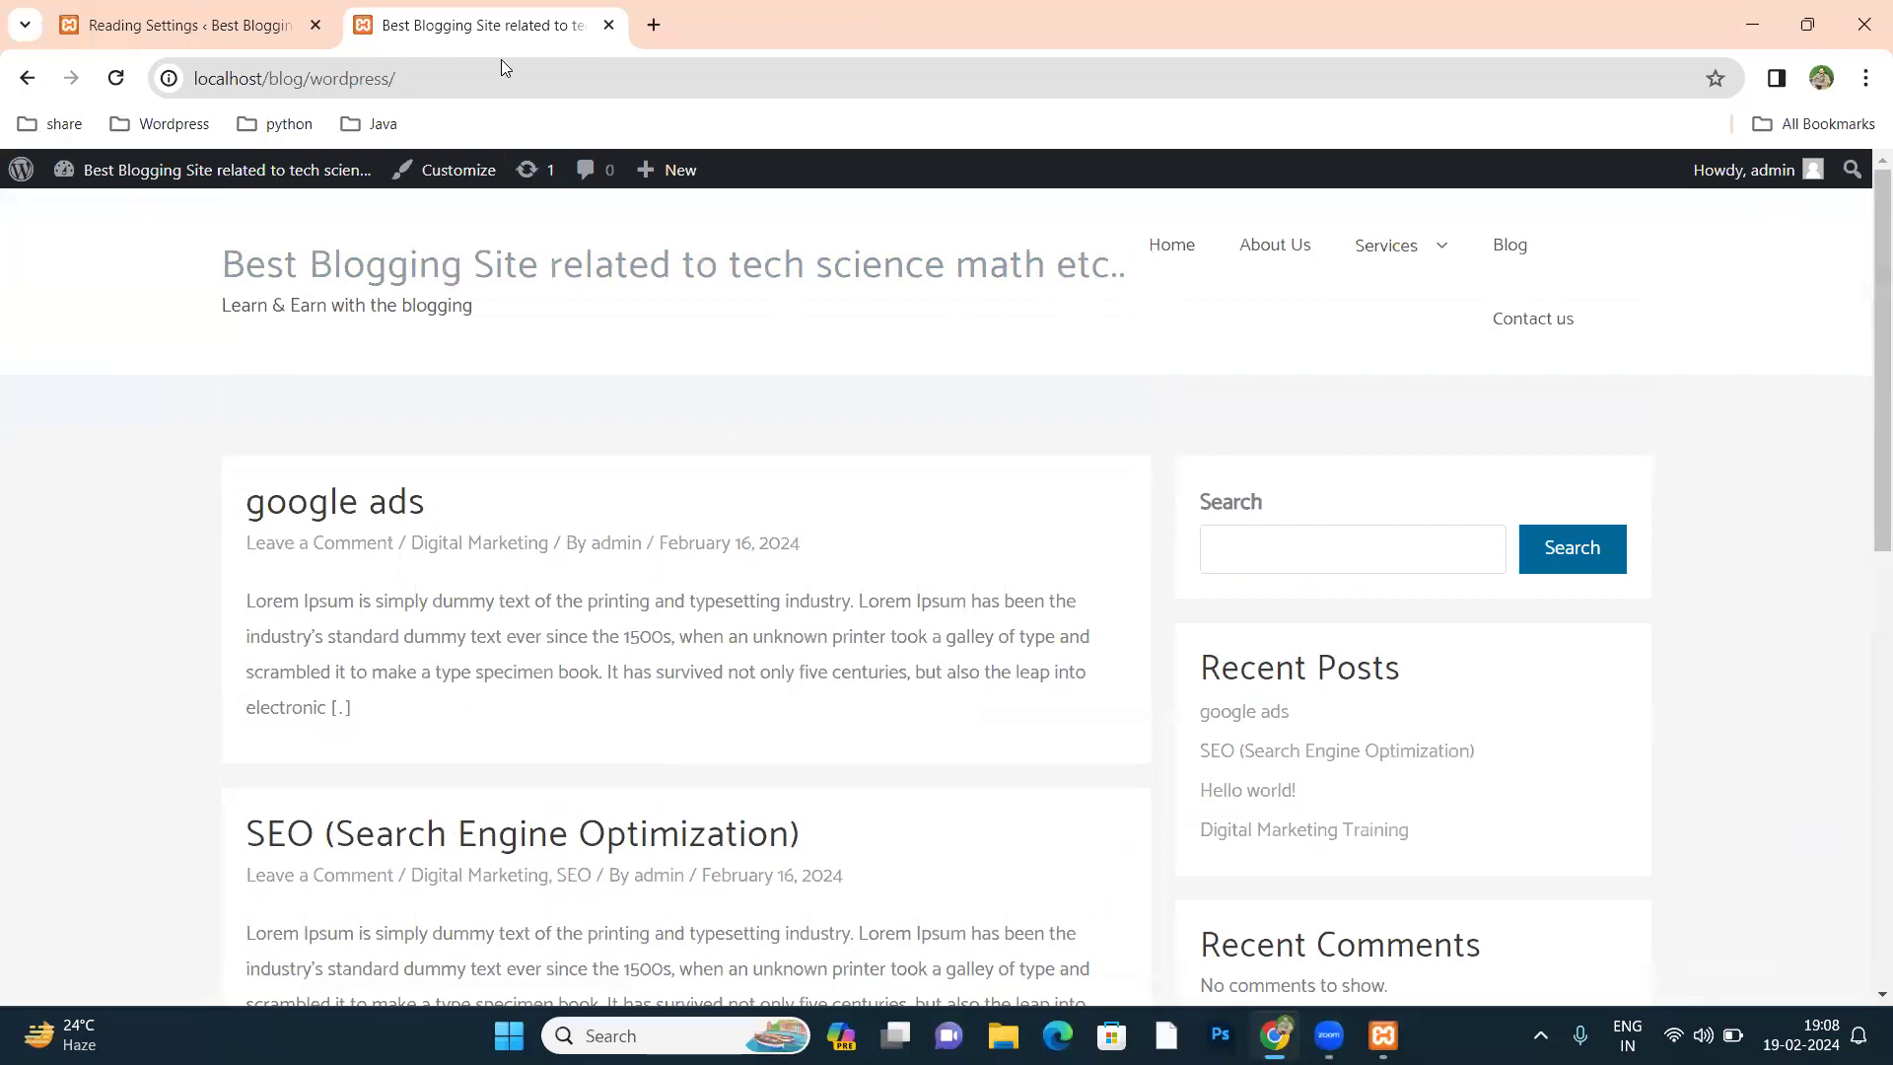
Step: In the Reading Settings, make the homepage a static page with Home as homepage and Blog as posts page, and save the changes
{"action": "left_click", "coordinate": [259, 18]}
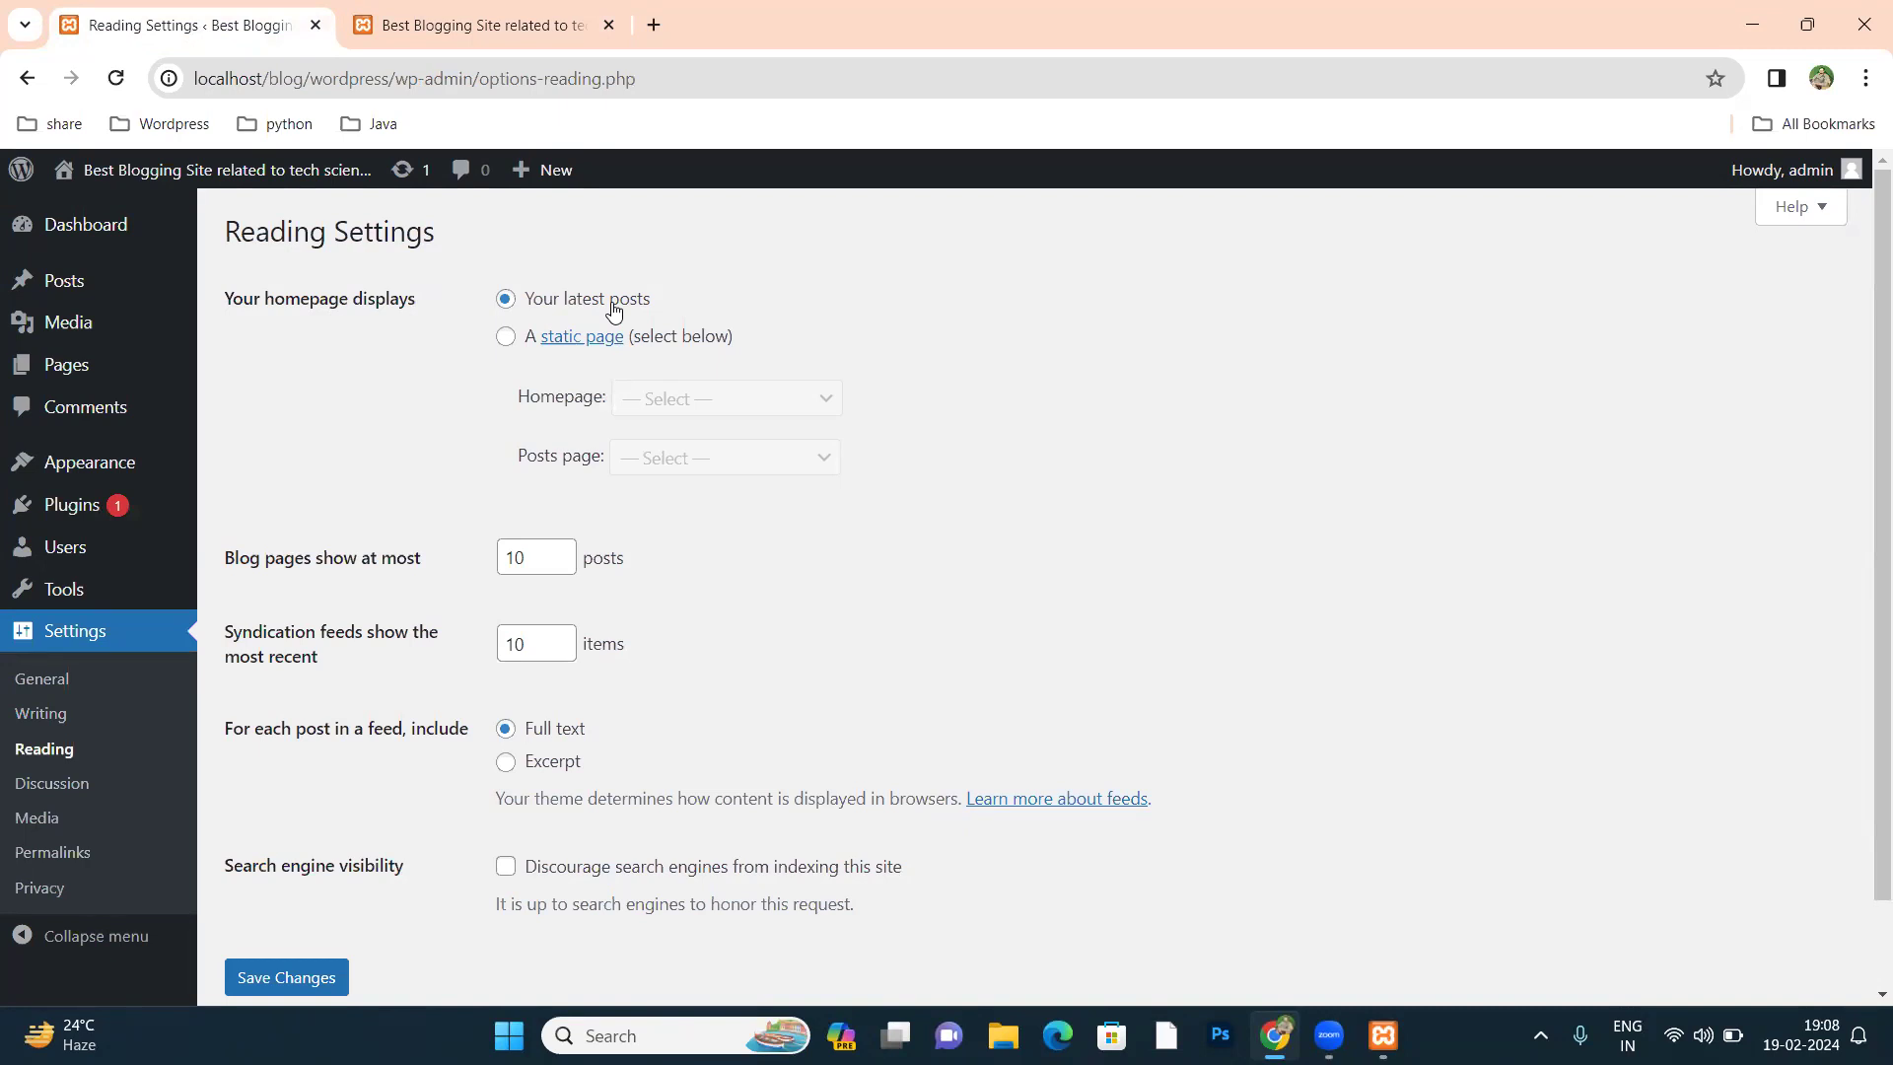
{"action": "left_click", "coordinate": [506, 337]}
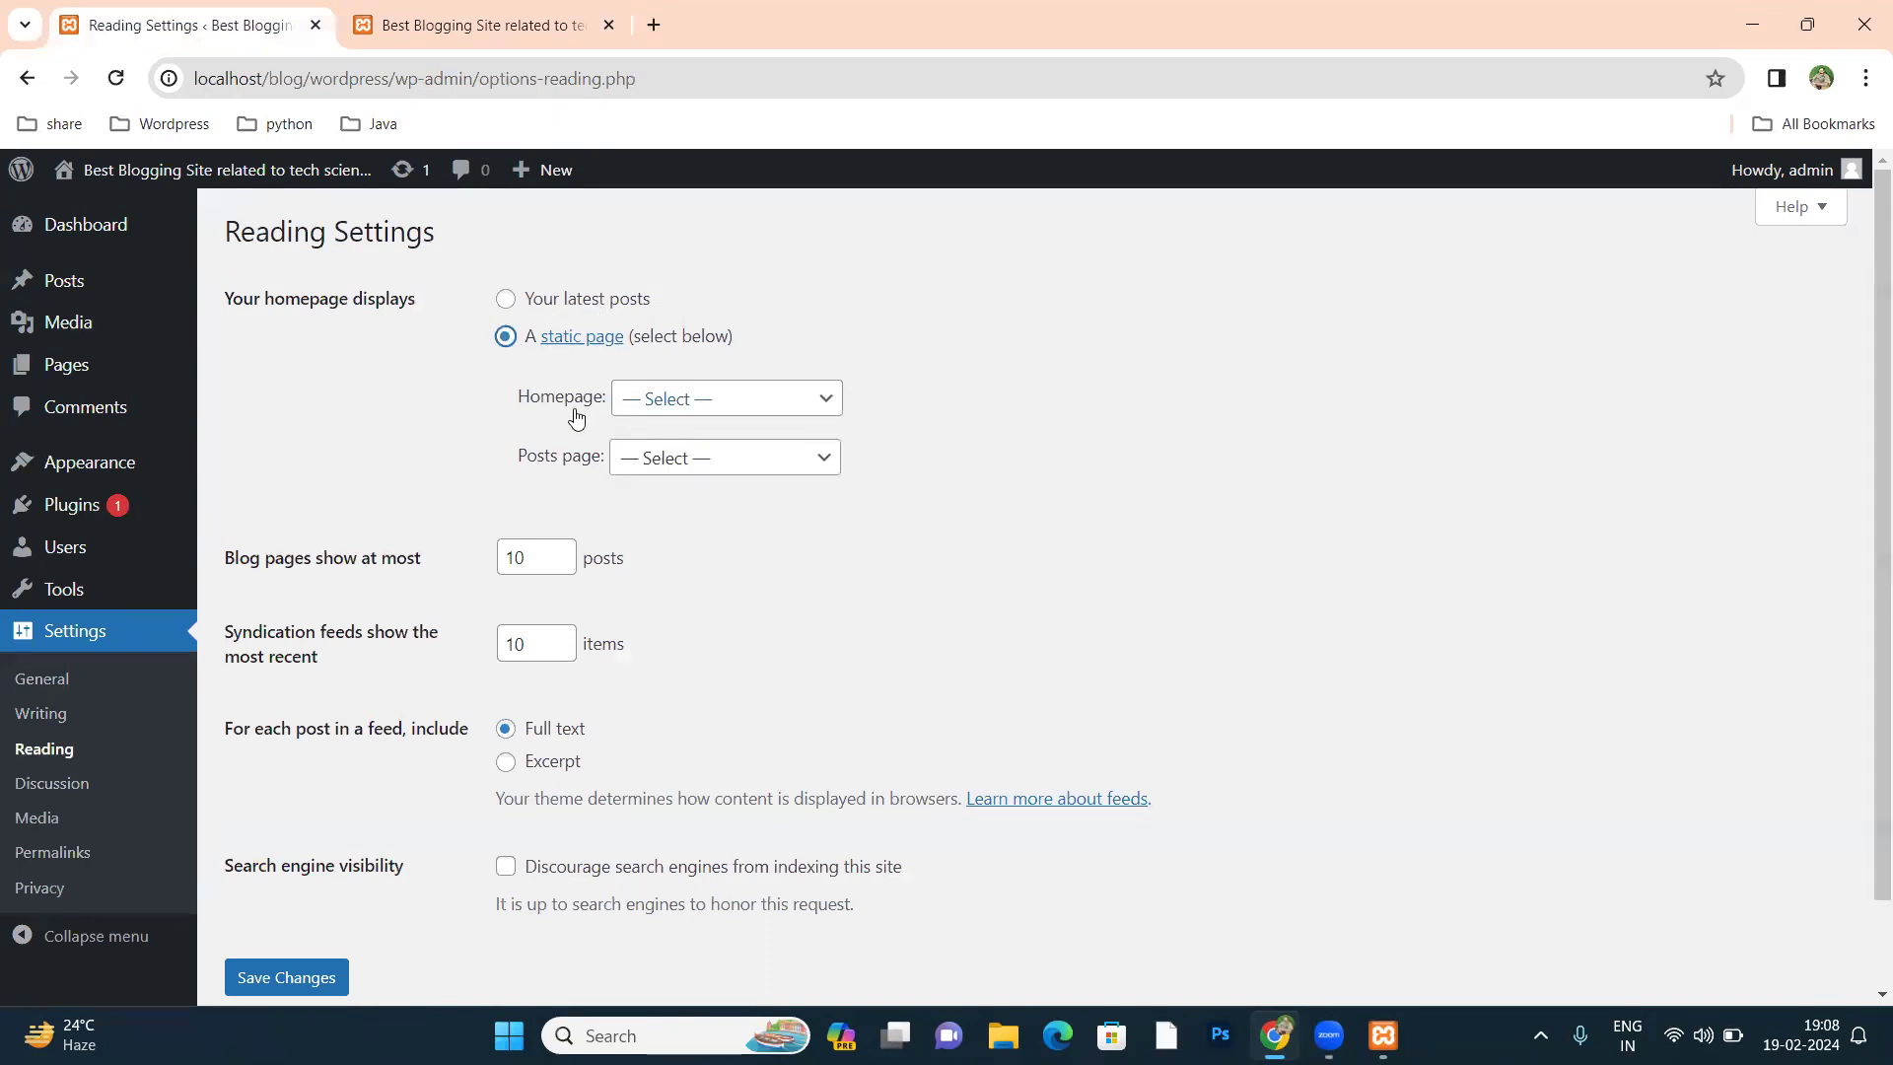
{"action": "left_click", "coordinate": [687, 412]}
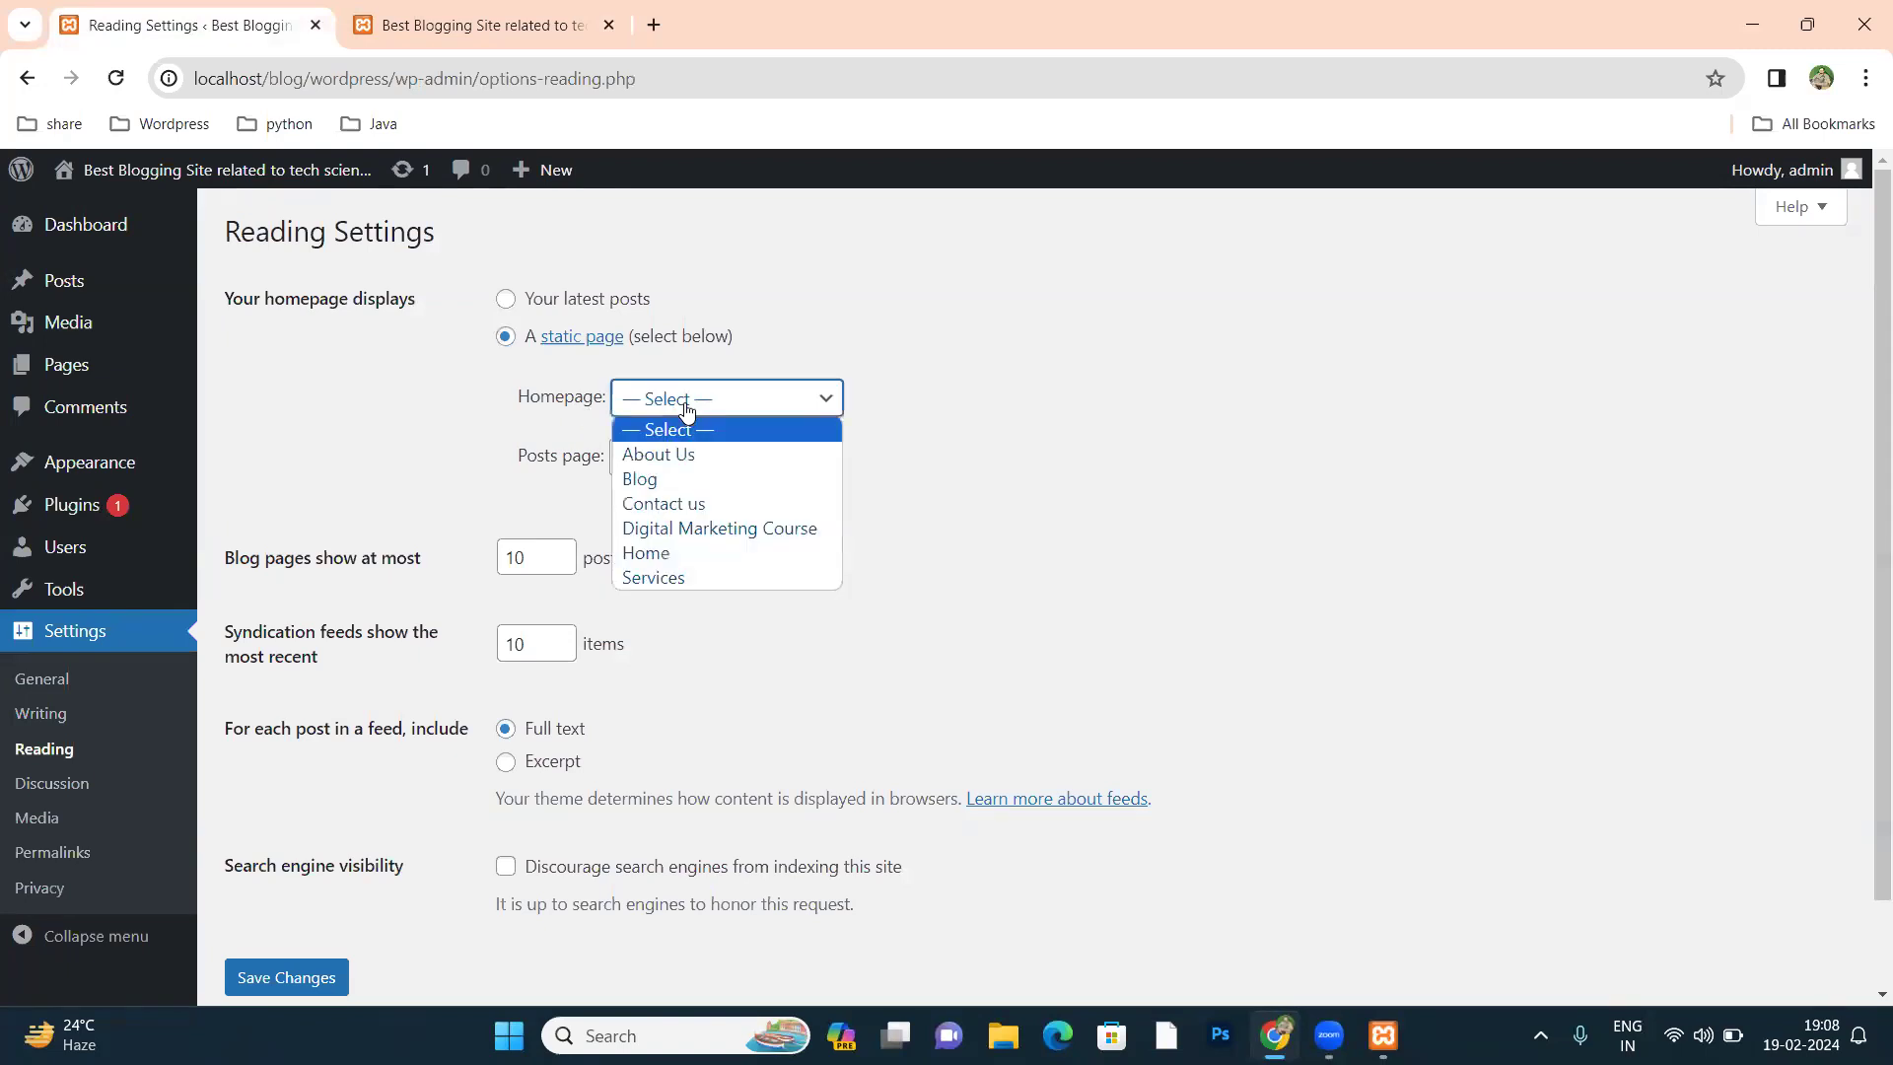
{"action": "left_click", "coordinate": [698, 553]}
{"action": "left_click", "coordinate": [891, 337]}
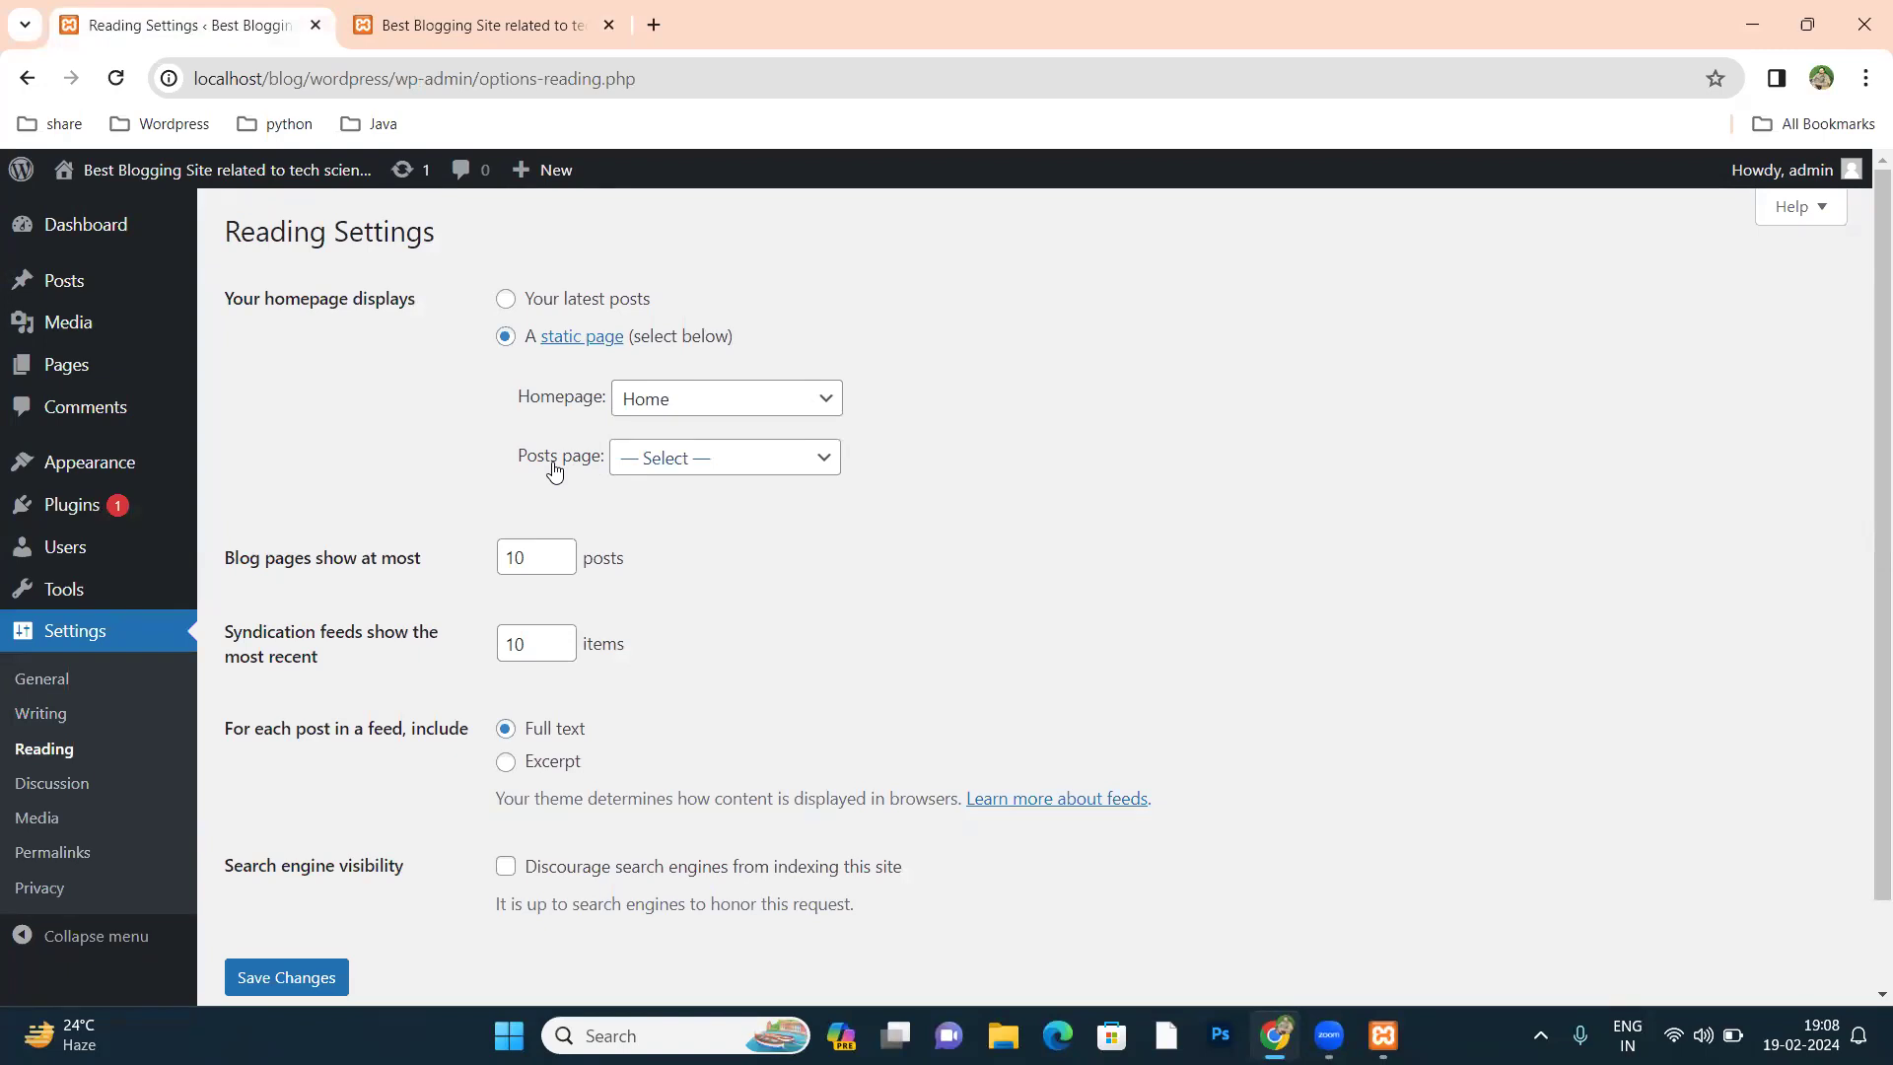
{"action": "left_click", "coordinate": [657, 474]}
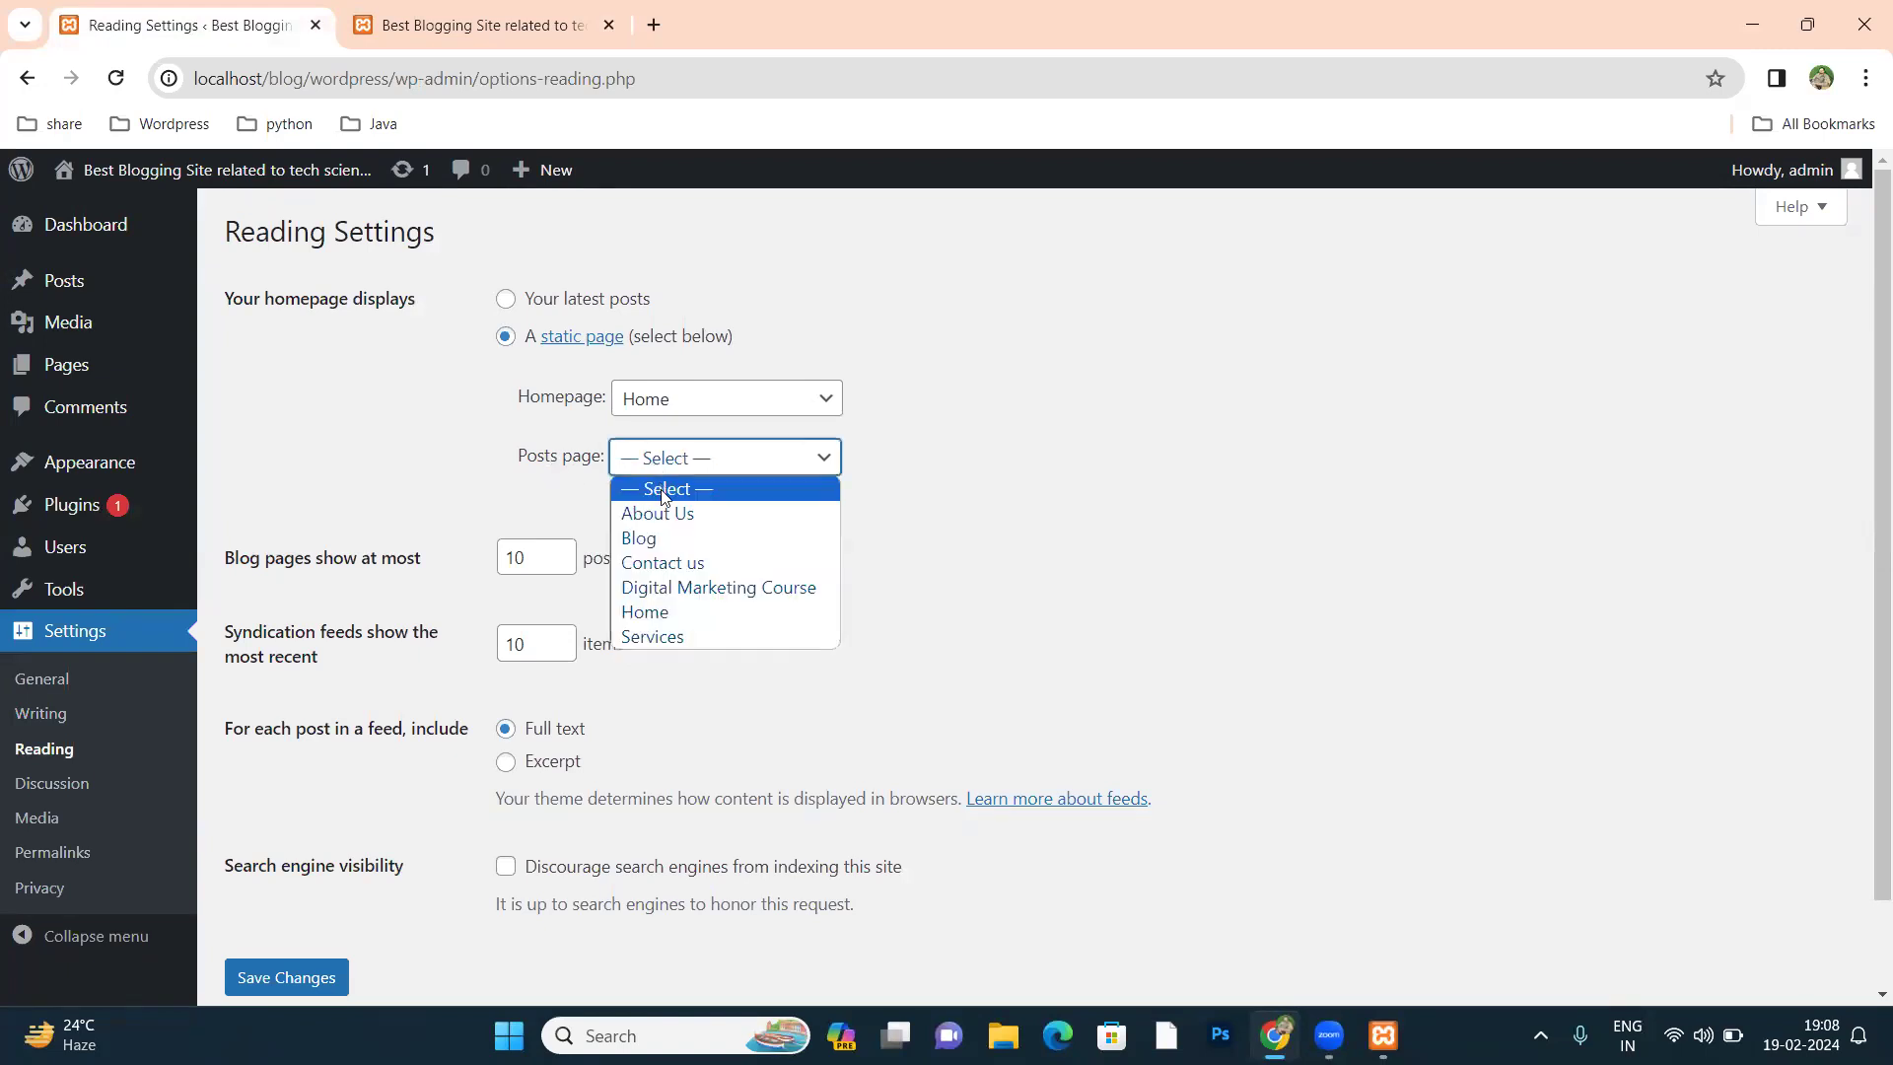
{"action": "left_click", "coordinate": [656, 538]}
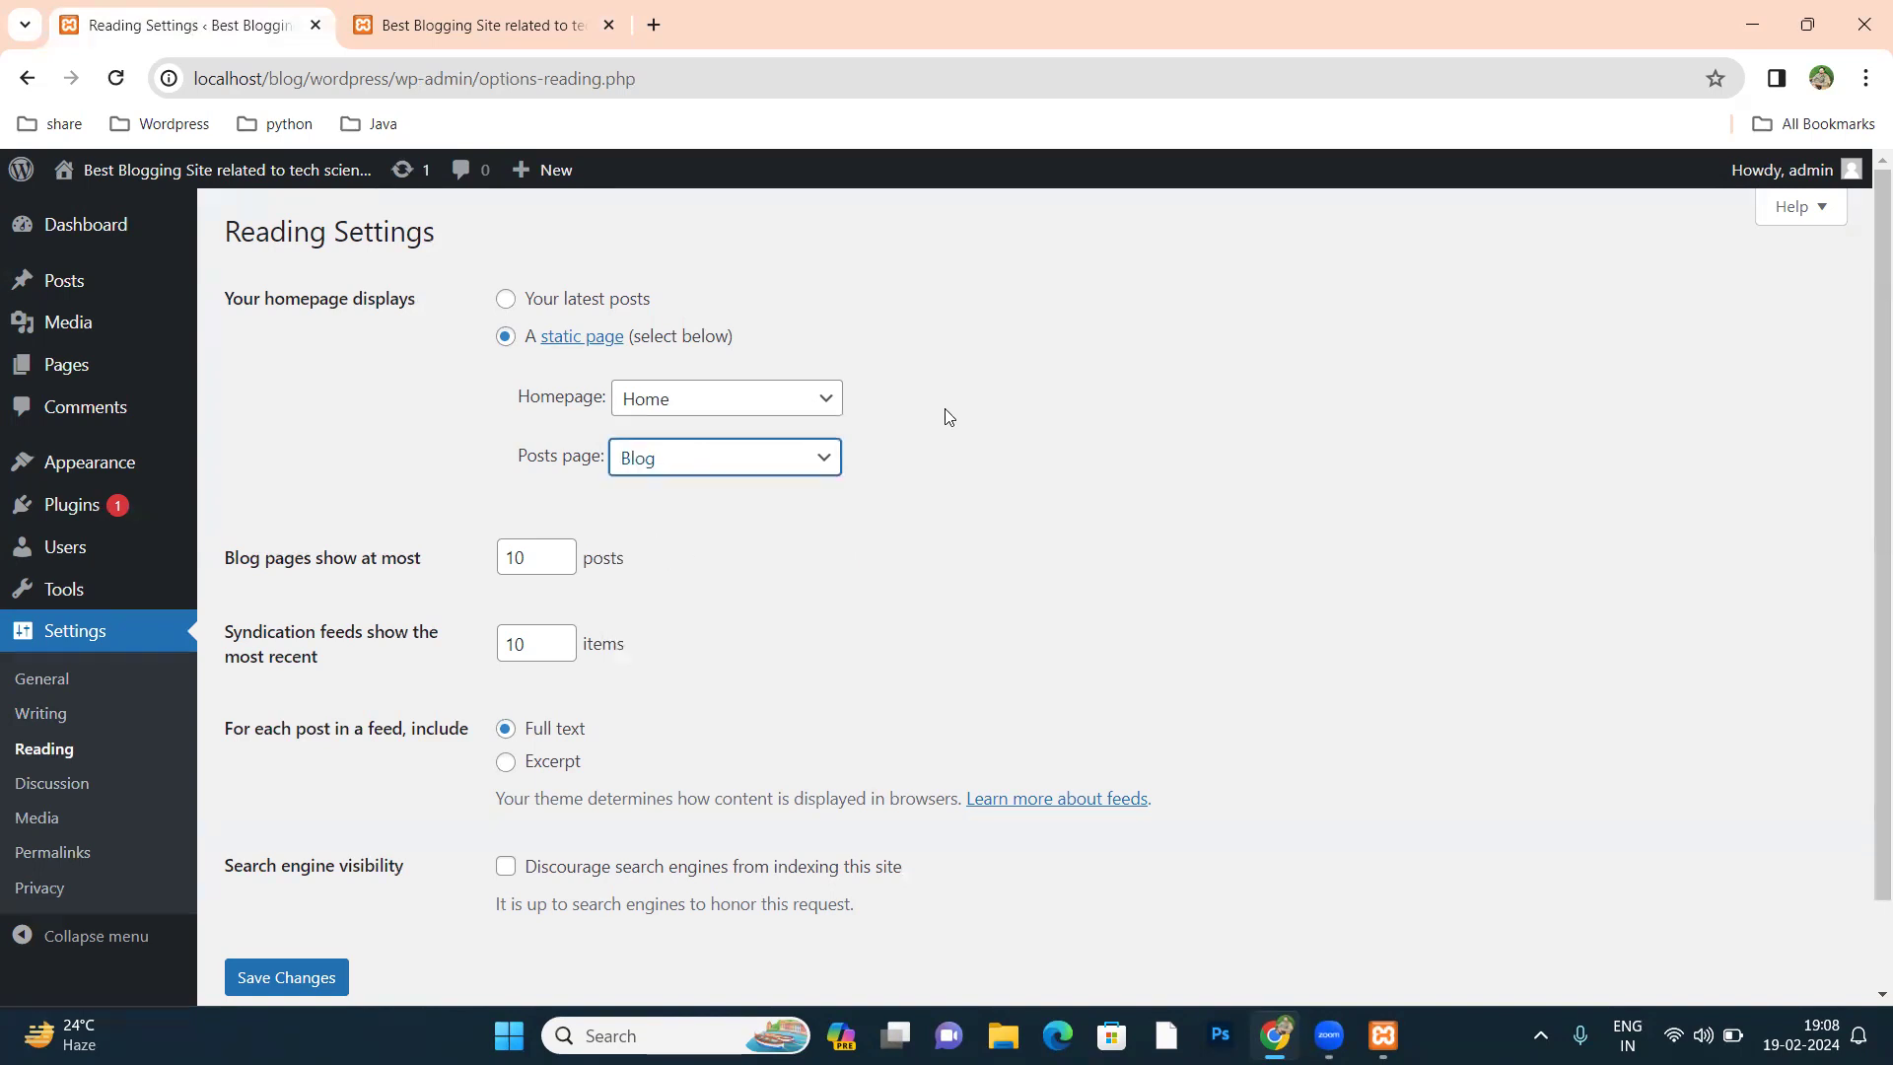
{"action": "left_click", "coordinate": [293, 991]}
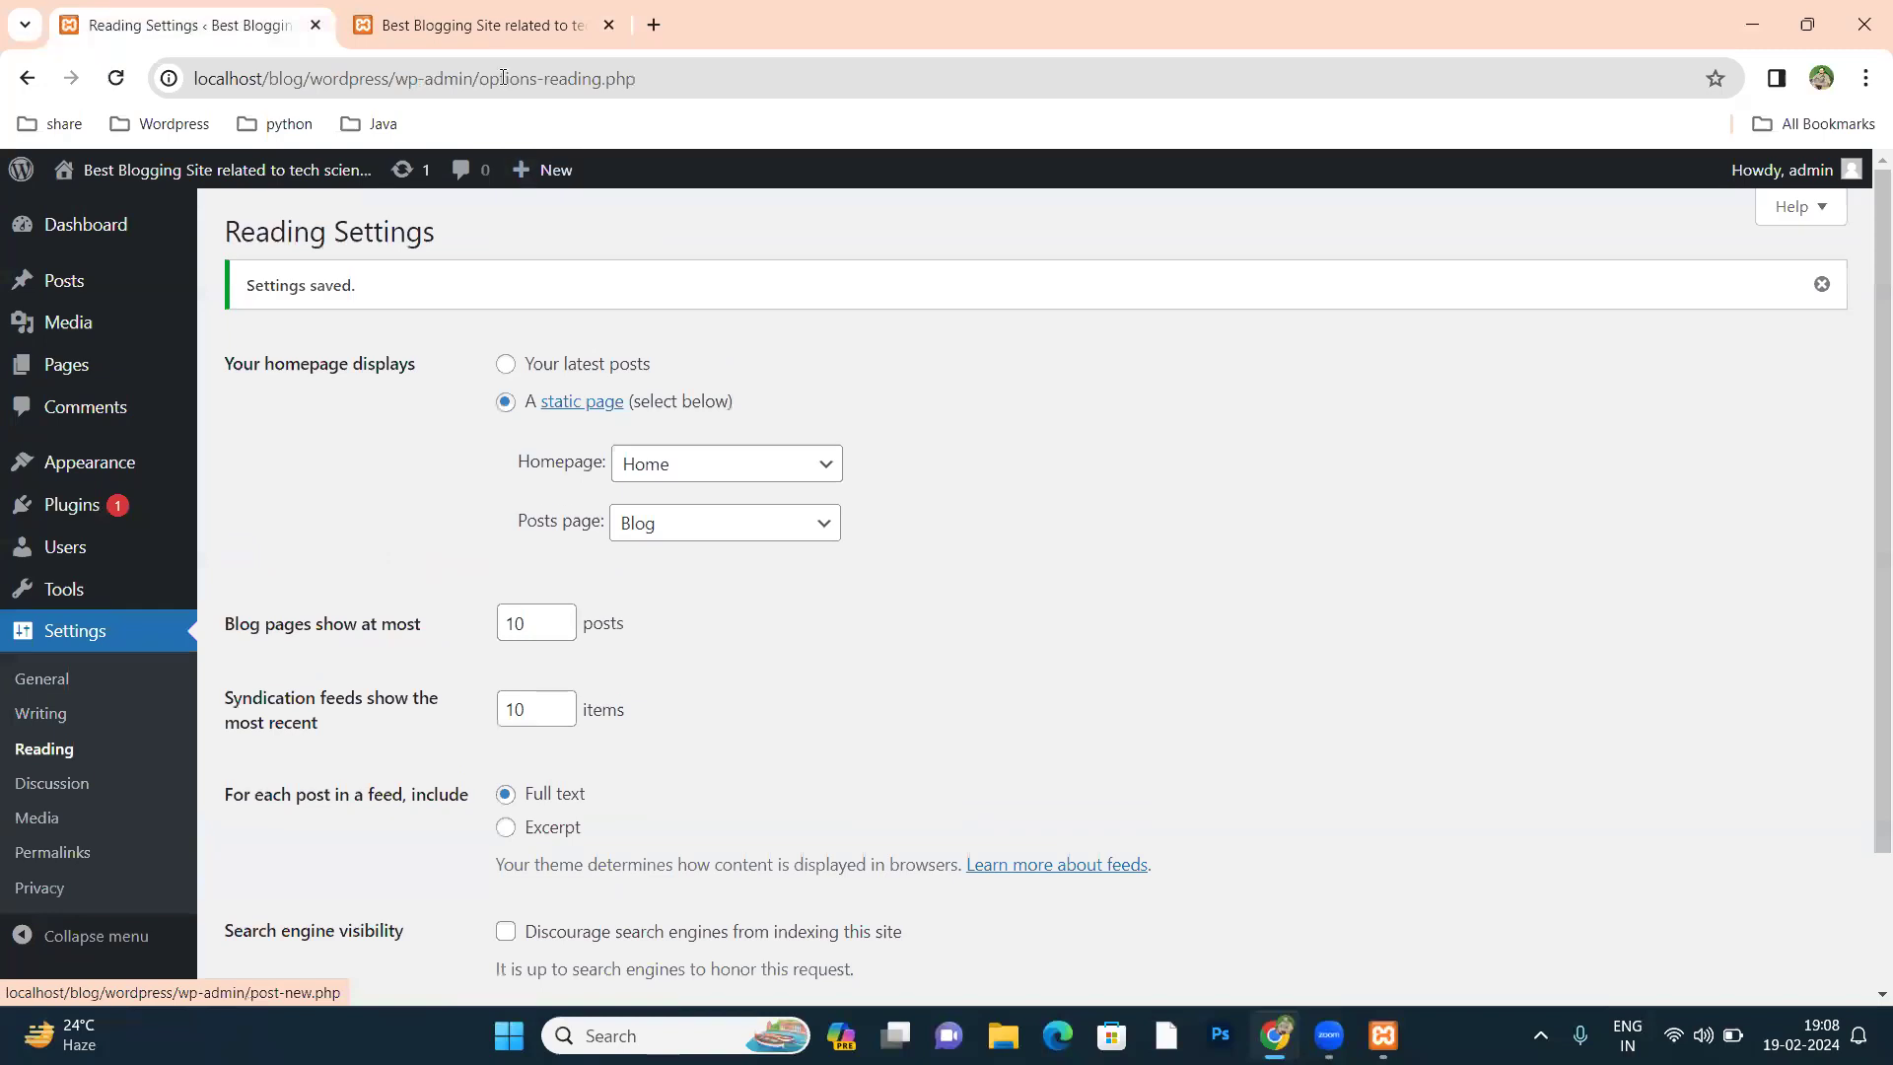
Step: Reload the public site's front page, look over the static Home page and visit the Blog page
{"action": "left_click", "coordinate": [483, 33]}
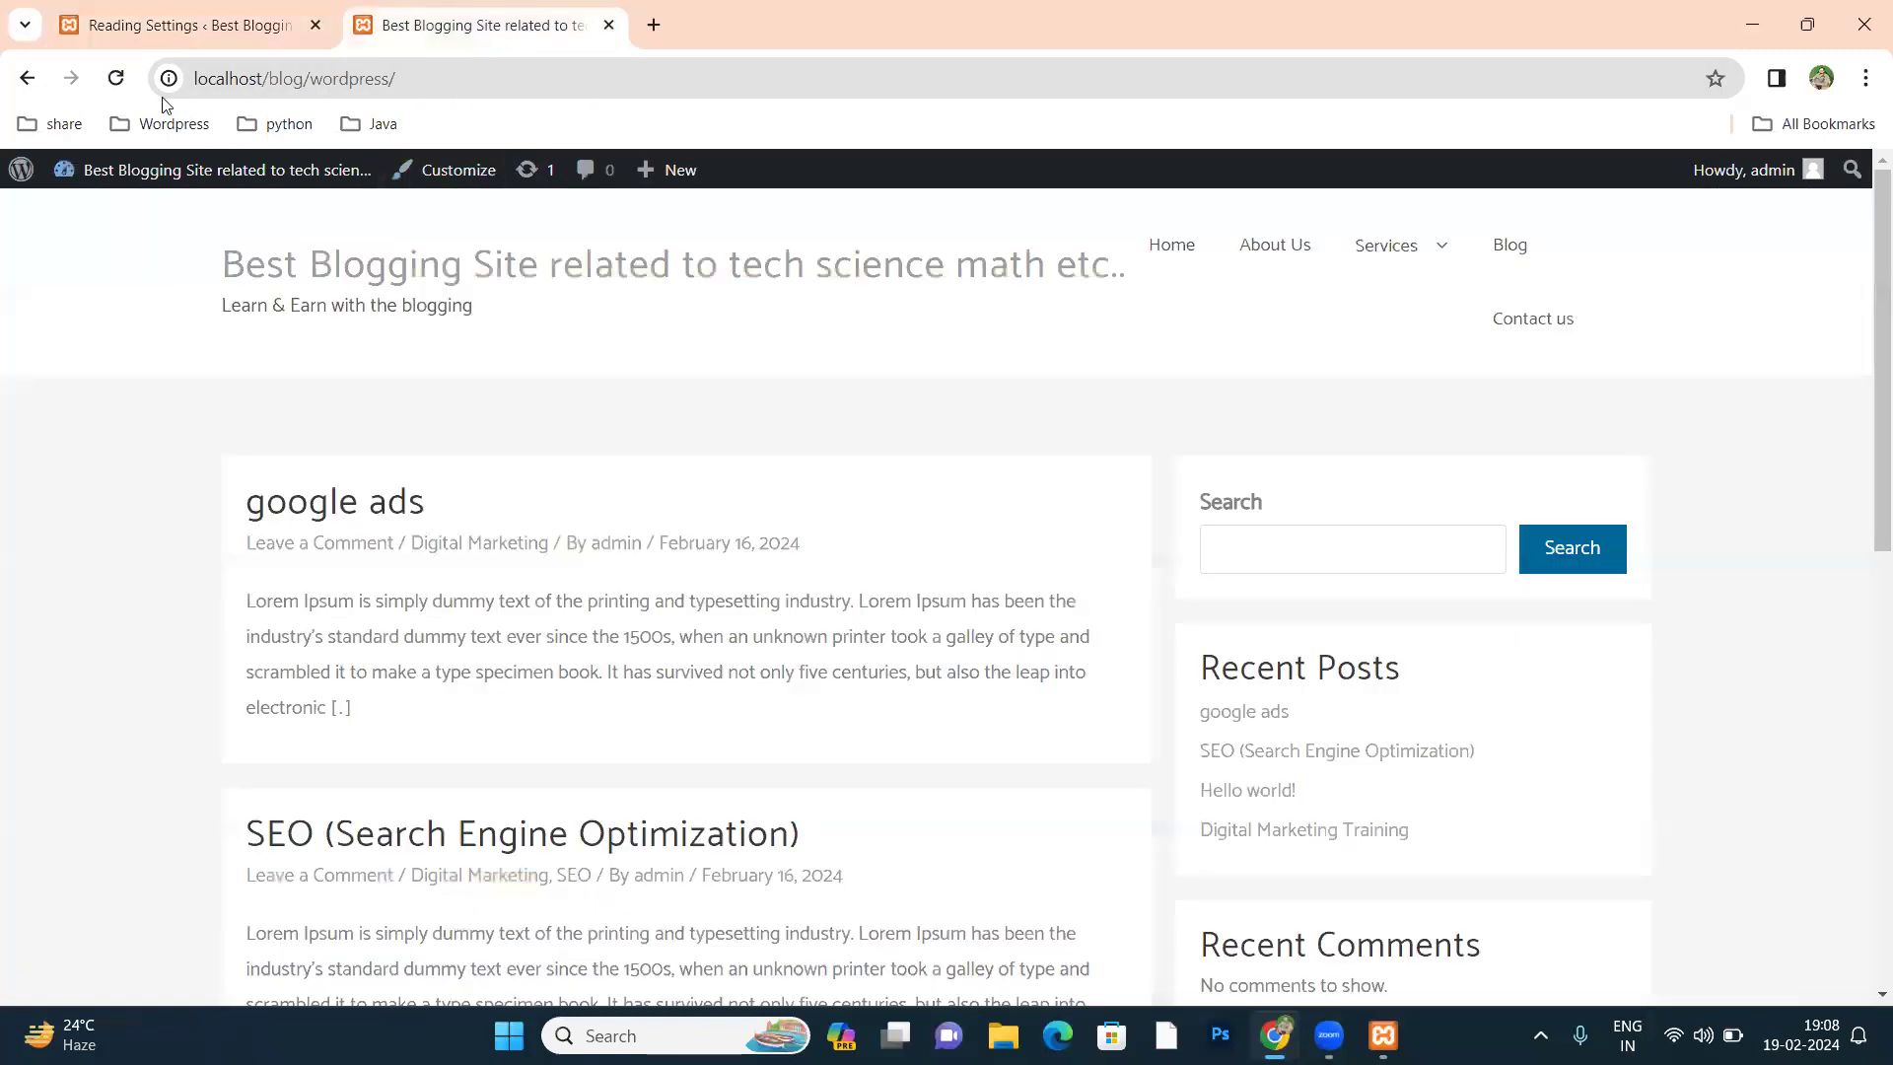
{"action": "left_click", "coordinate": [116, 78]}
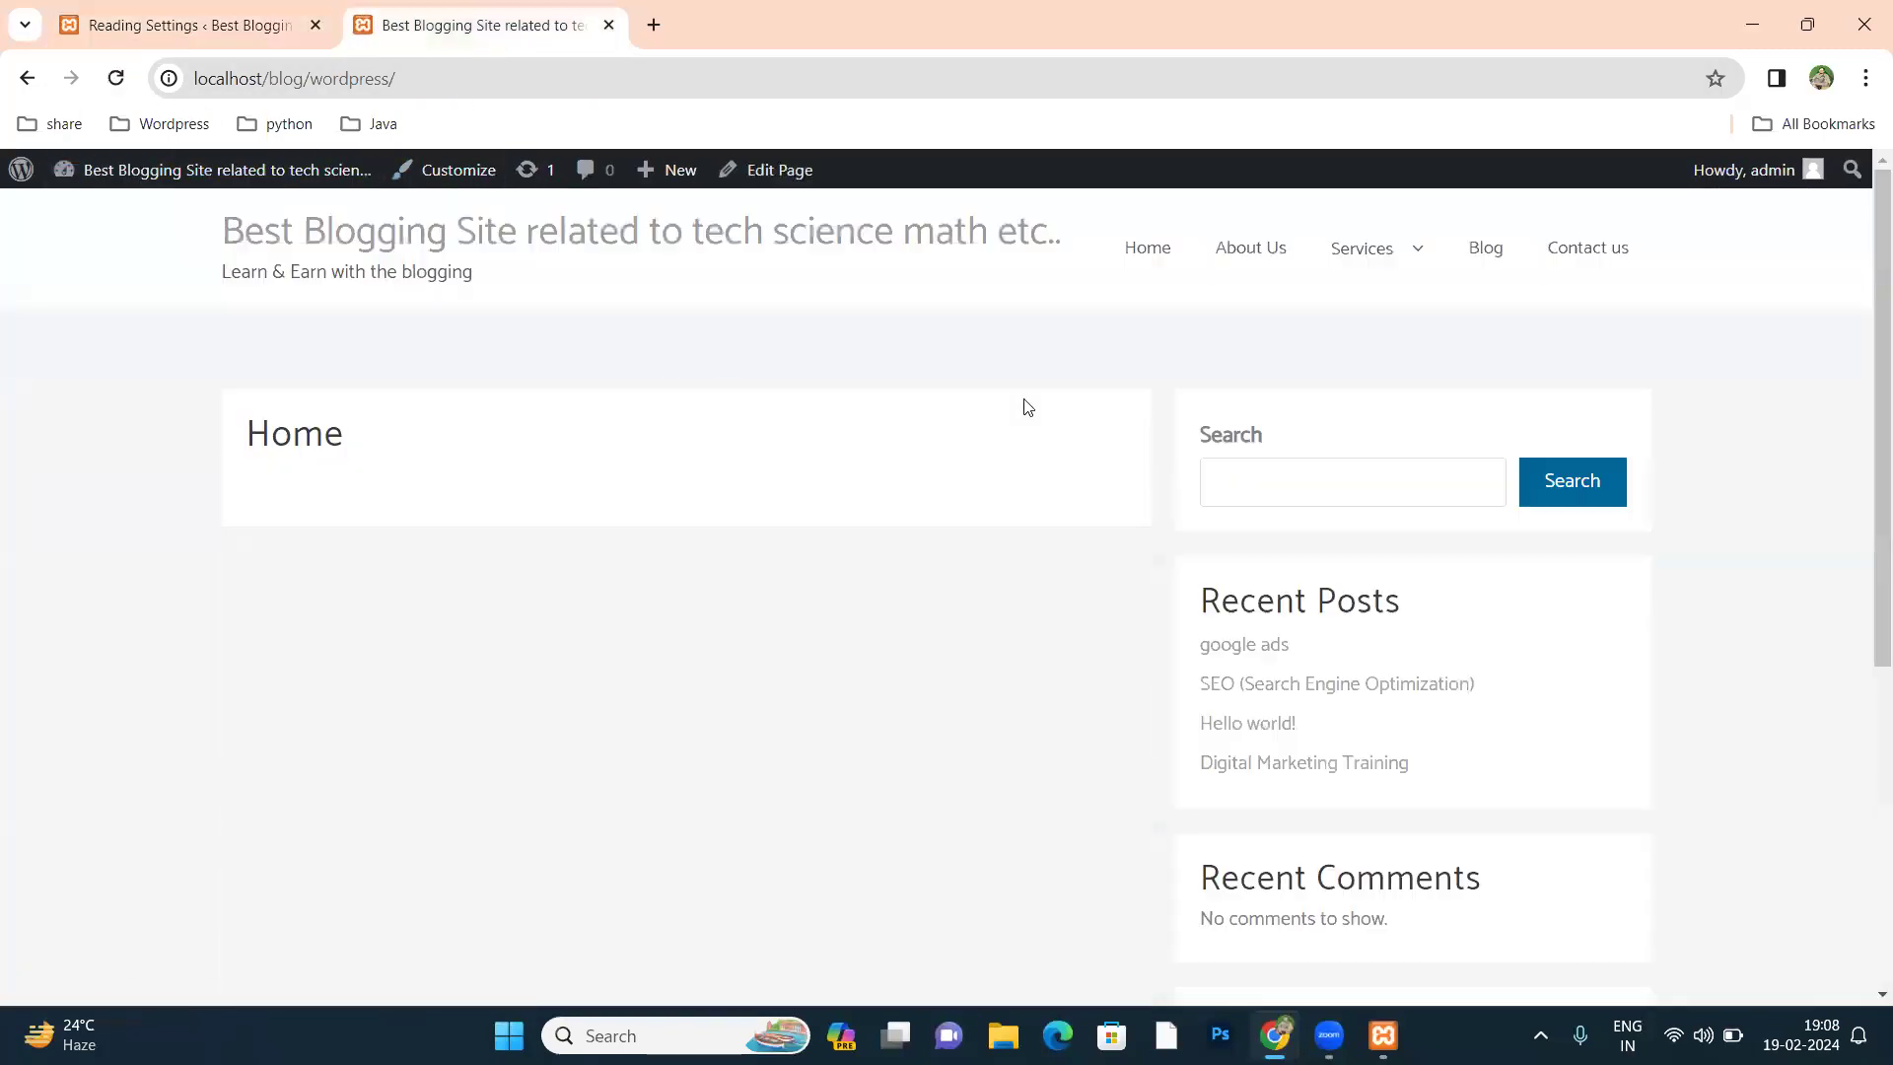
{"action": "scroll", "coordinate": [268, 433], "scroll_direction": "down", "scroll_amount": 3}
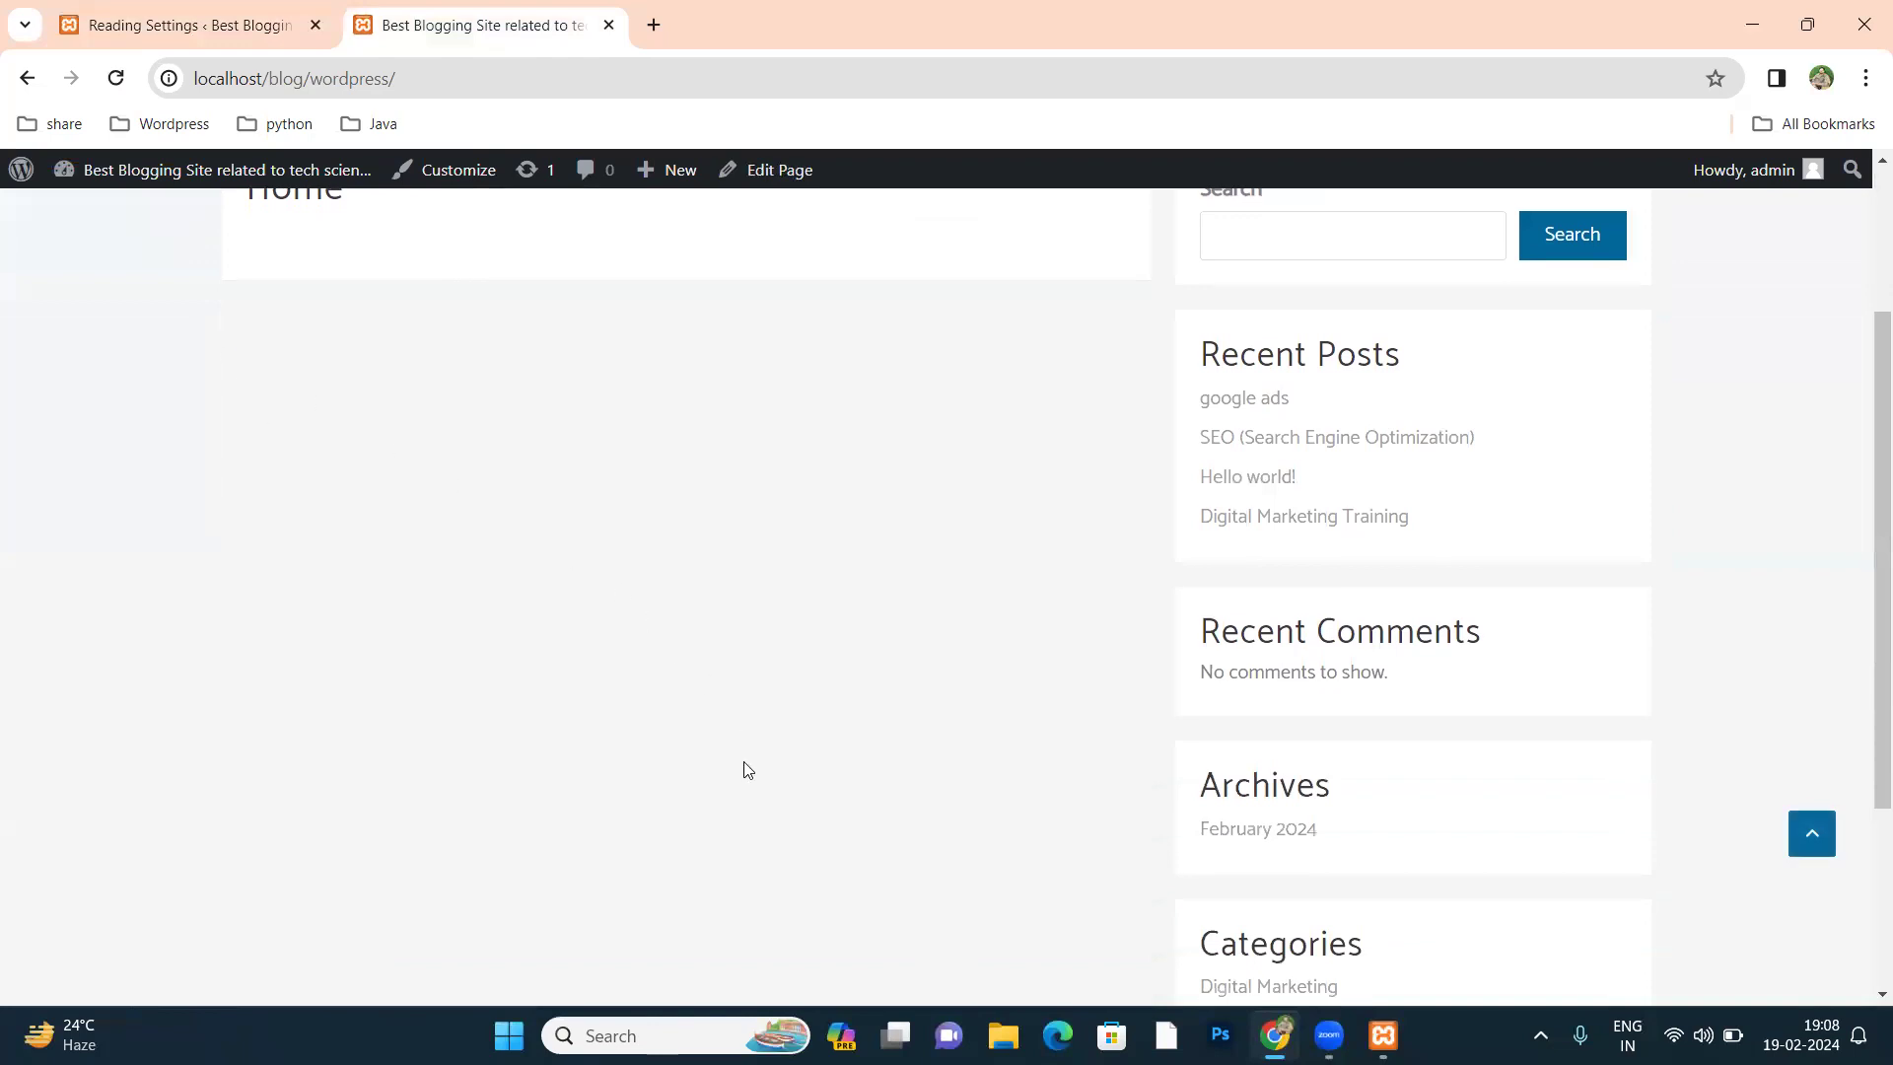
{"action": "scroll", "coordinate": [748, 772], "scroll_direction": "up", "scroll_amount": 2}
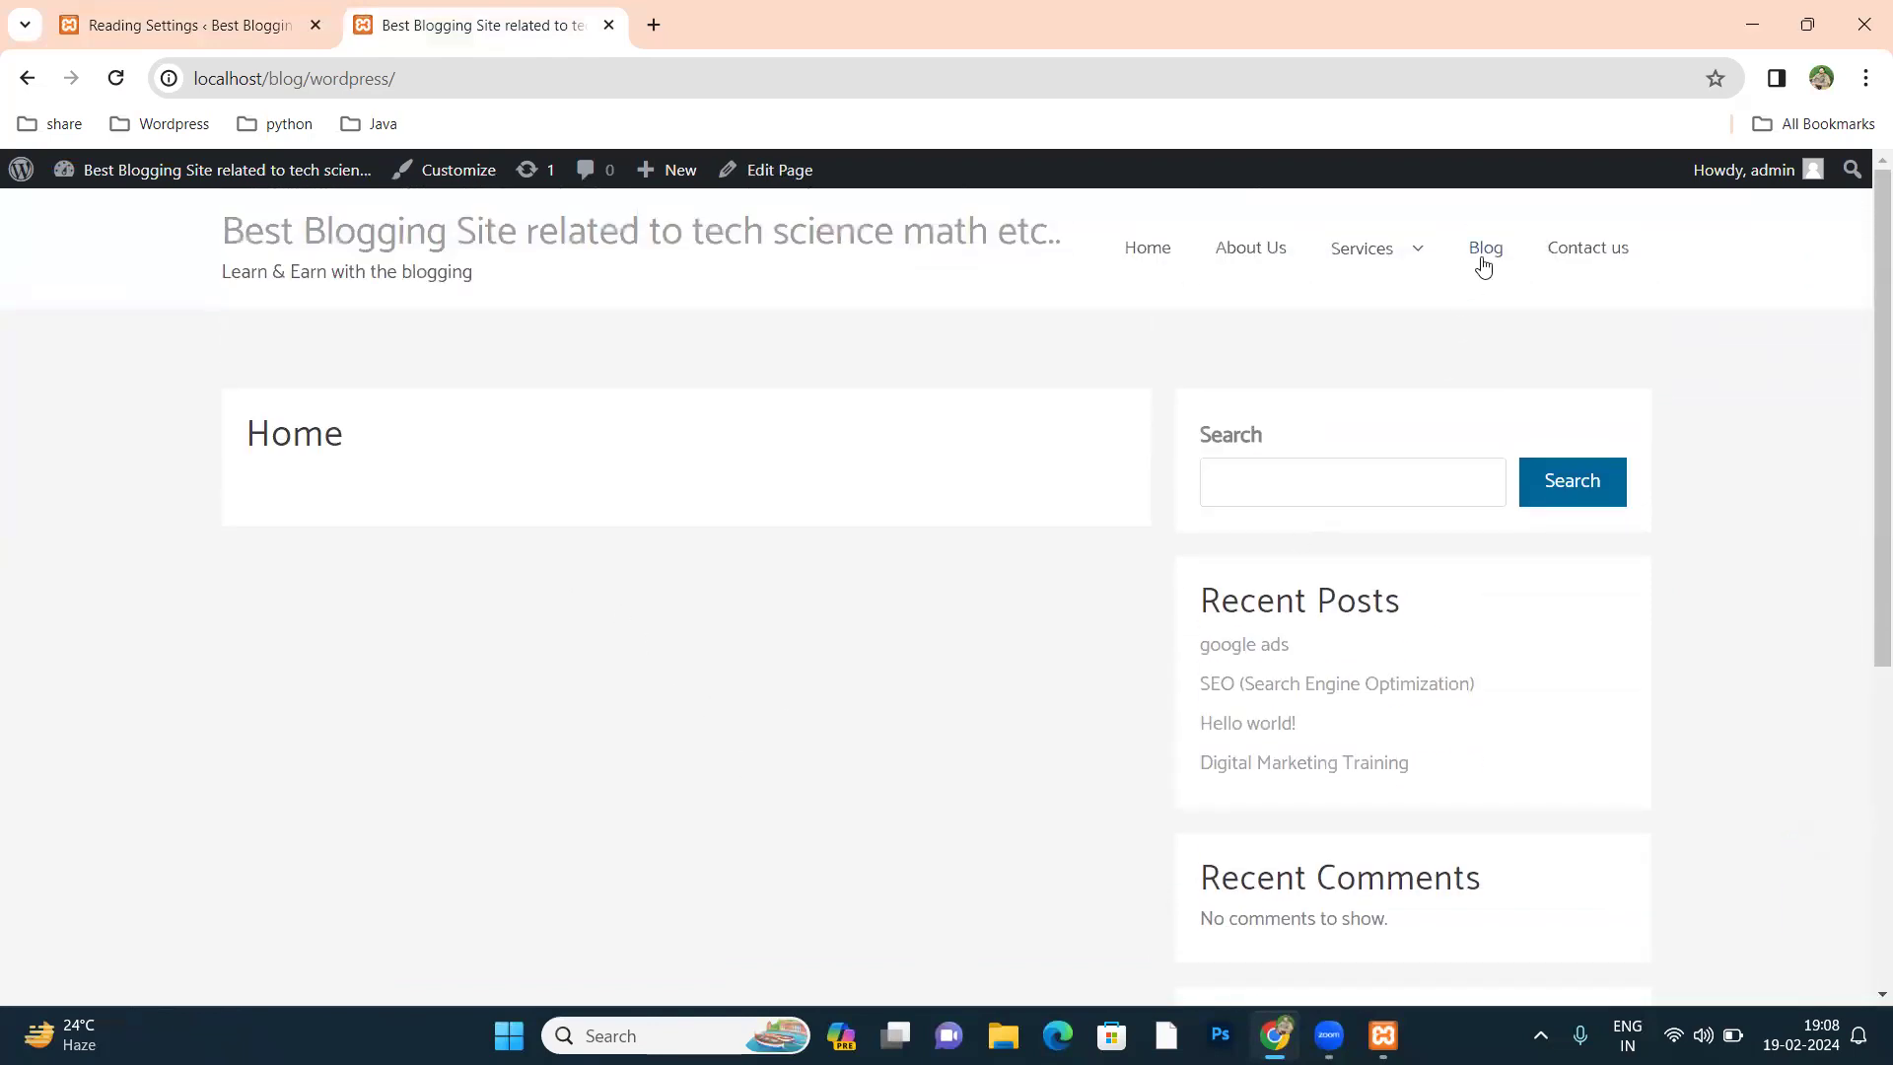
{"action": "left_click", "coordinate": [1486, 252]}
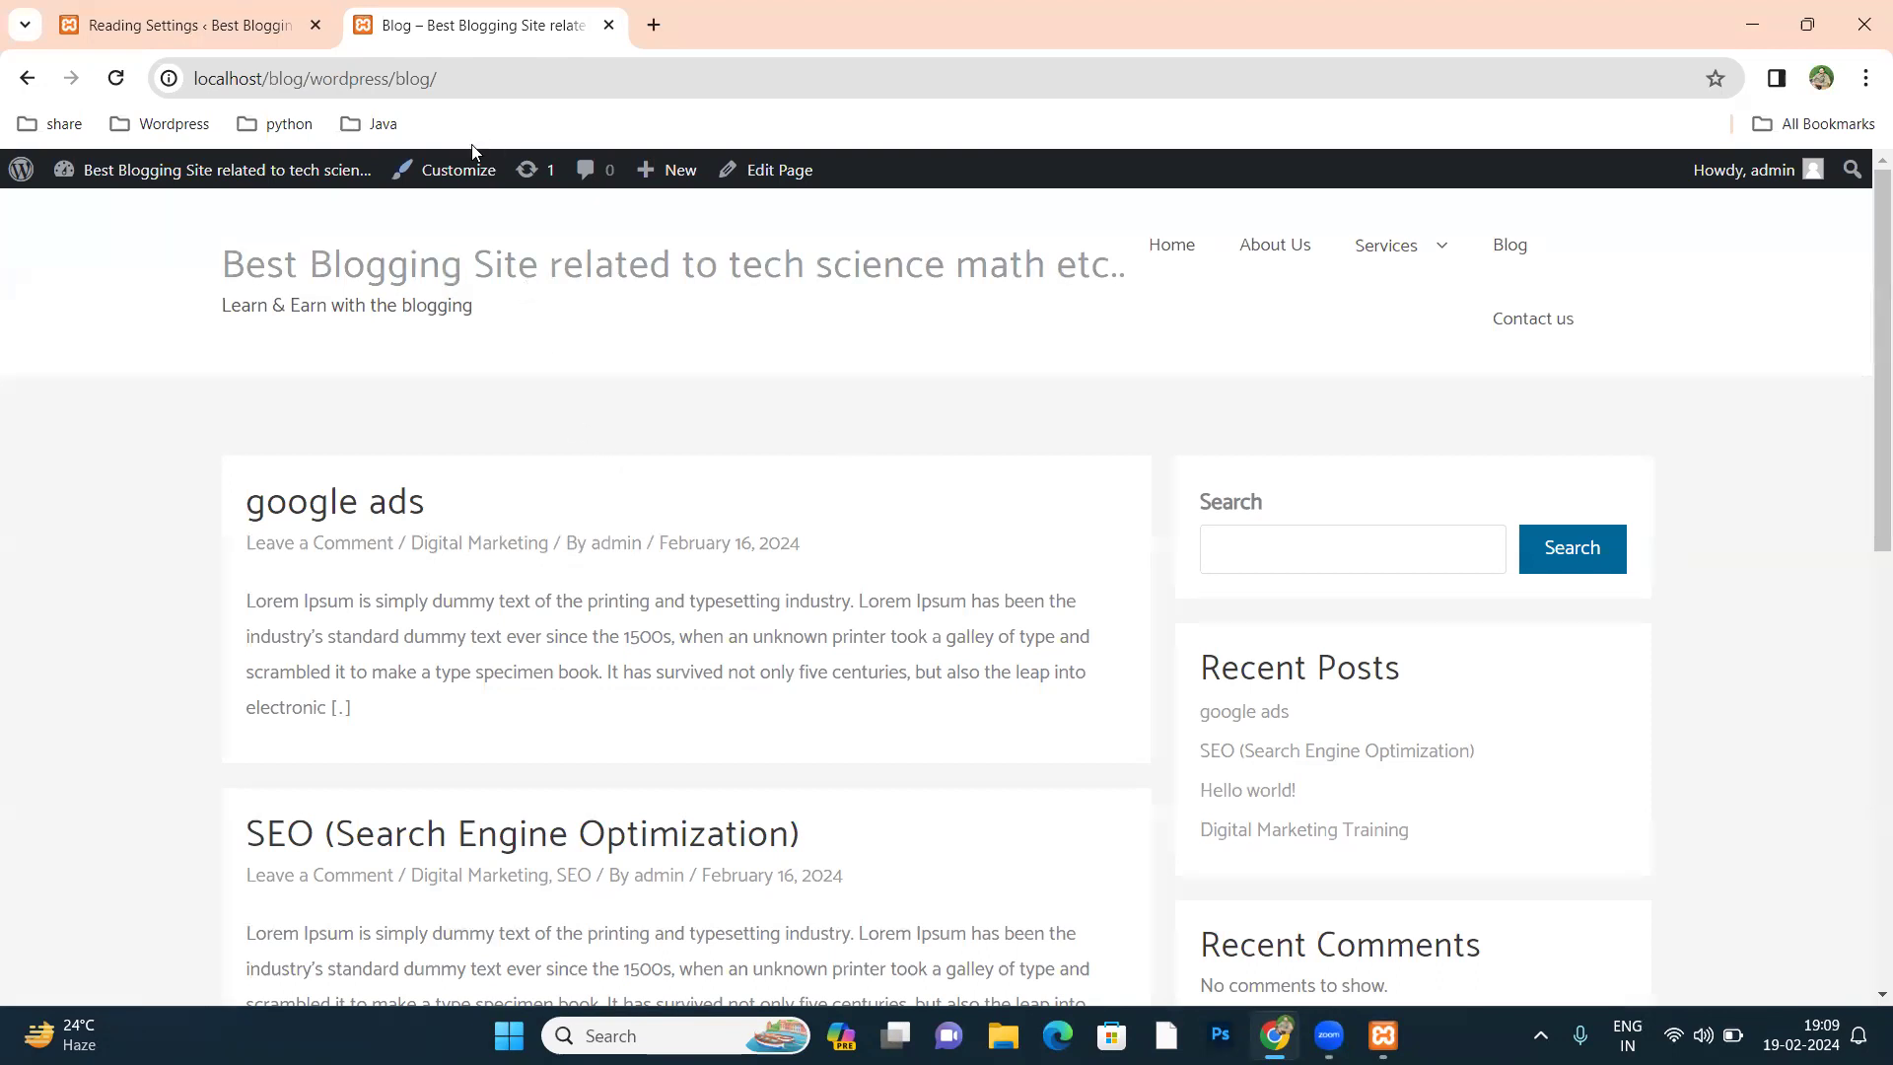
Step: Return to the Reading Settings and examine the post count, syndication feed and search engine visibility options
{"action": "left_click", "coordinate": [237, 12]}
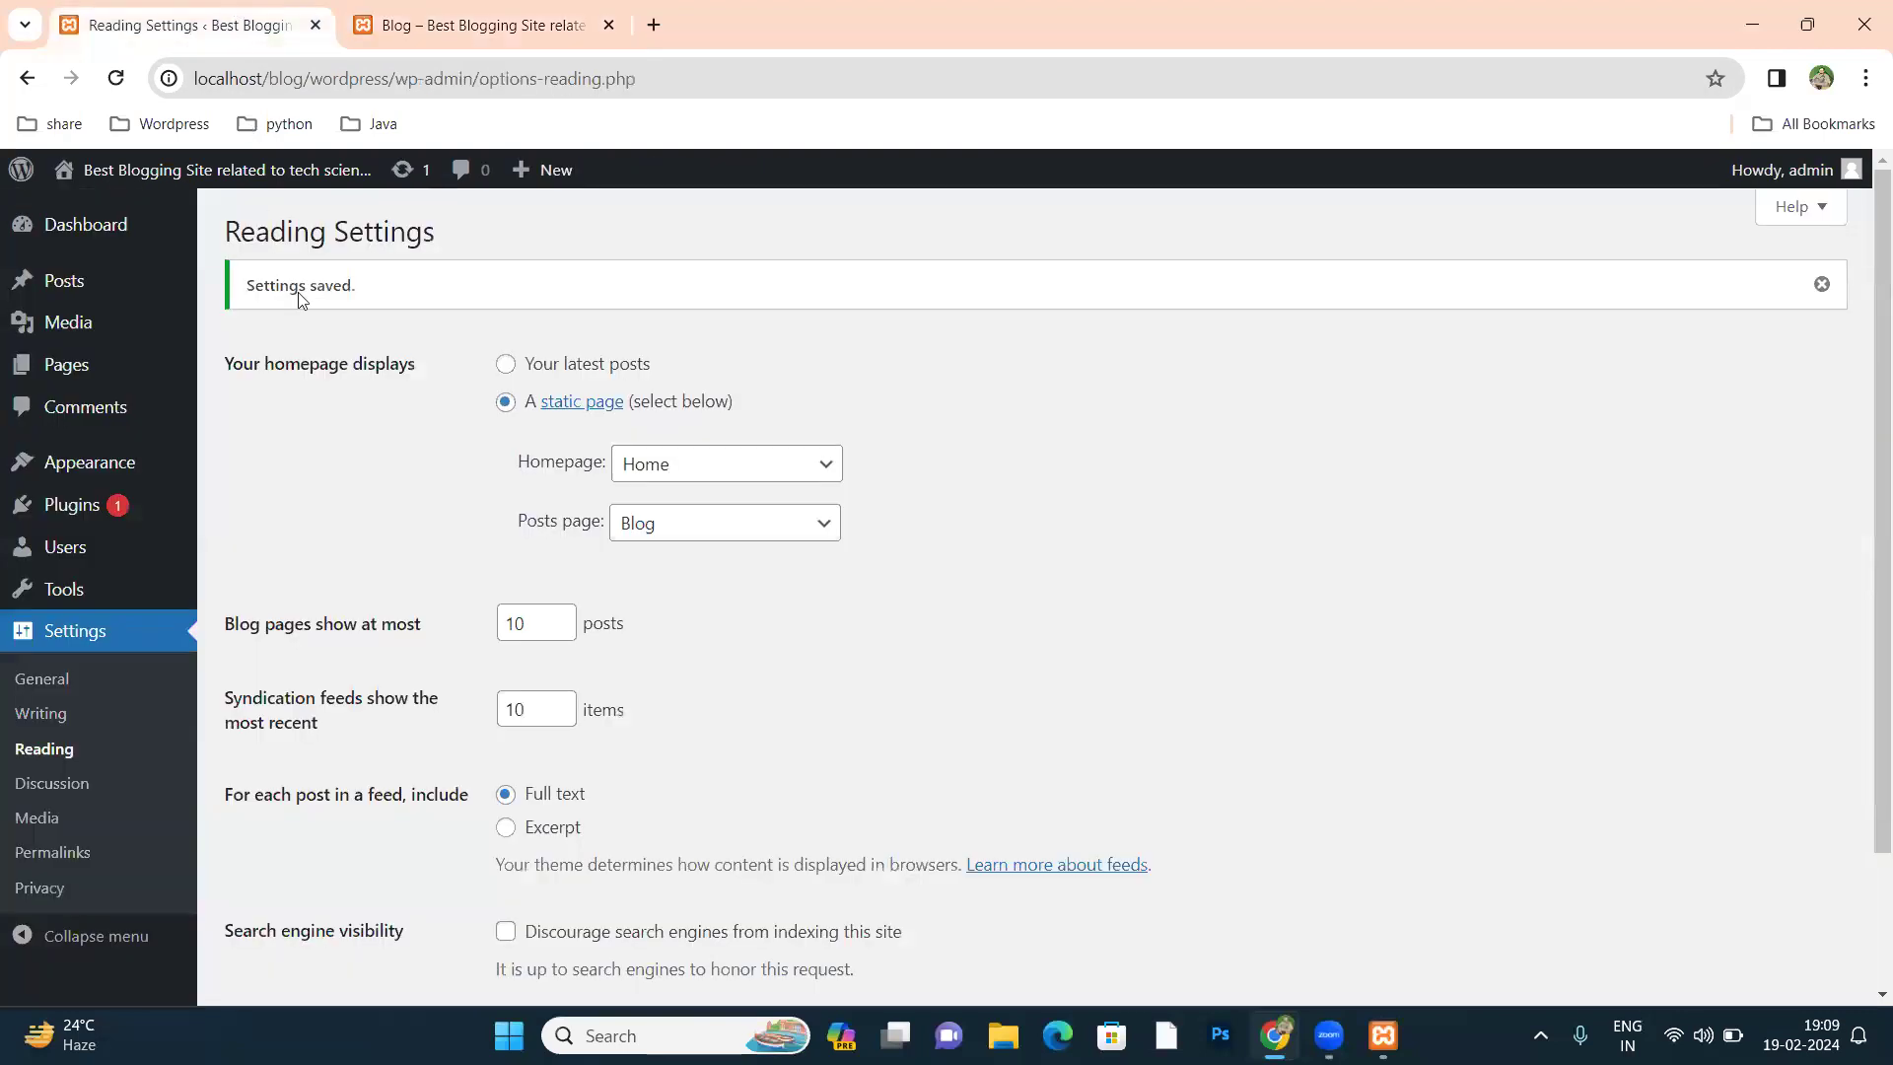
{"action": "scroll", "coordinate": [751, 526], "scroll_direction": "down", "scroll_amount": 1}
{"action": "scroll", "coordinate": [750, 523], "scroll_direction": "down", "scroll_amount": 2}
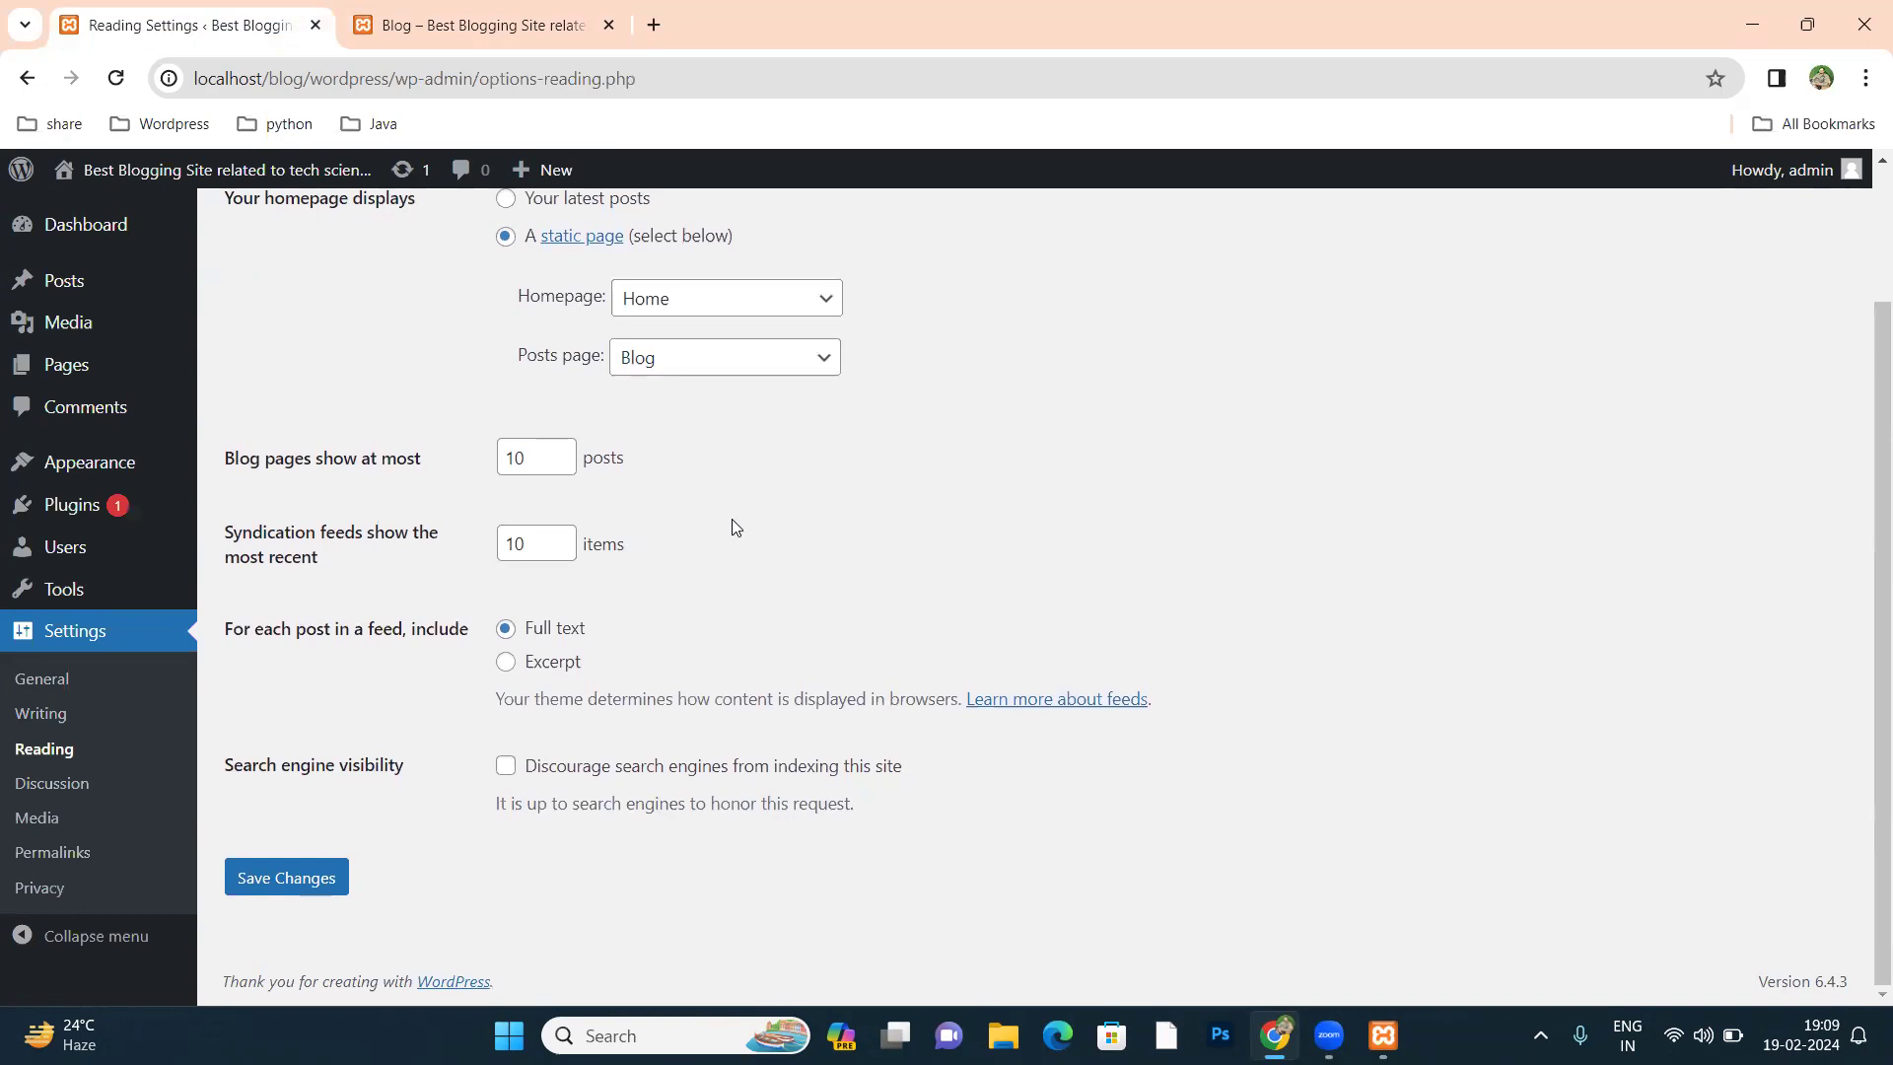
{"action": "scroll", "coordinate": [732, 523], "scroll_direction": "up", "scroll_amount": 2}
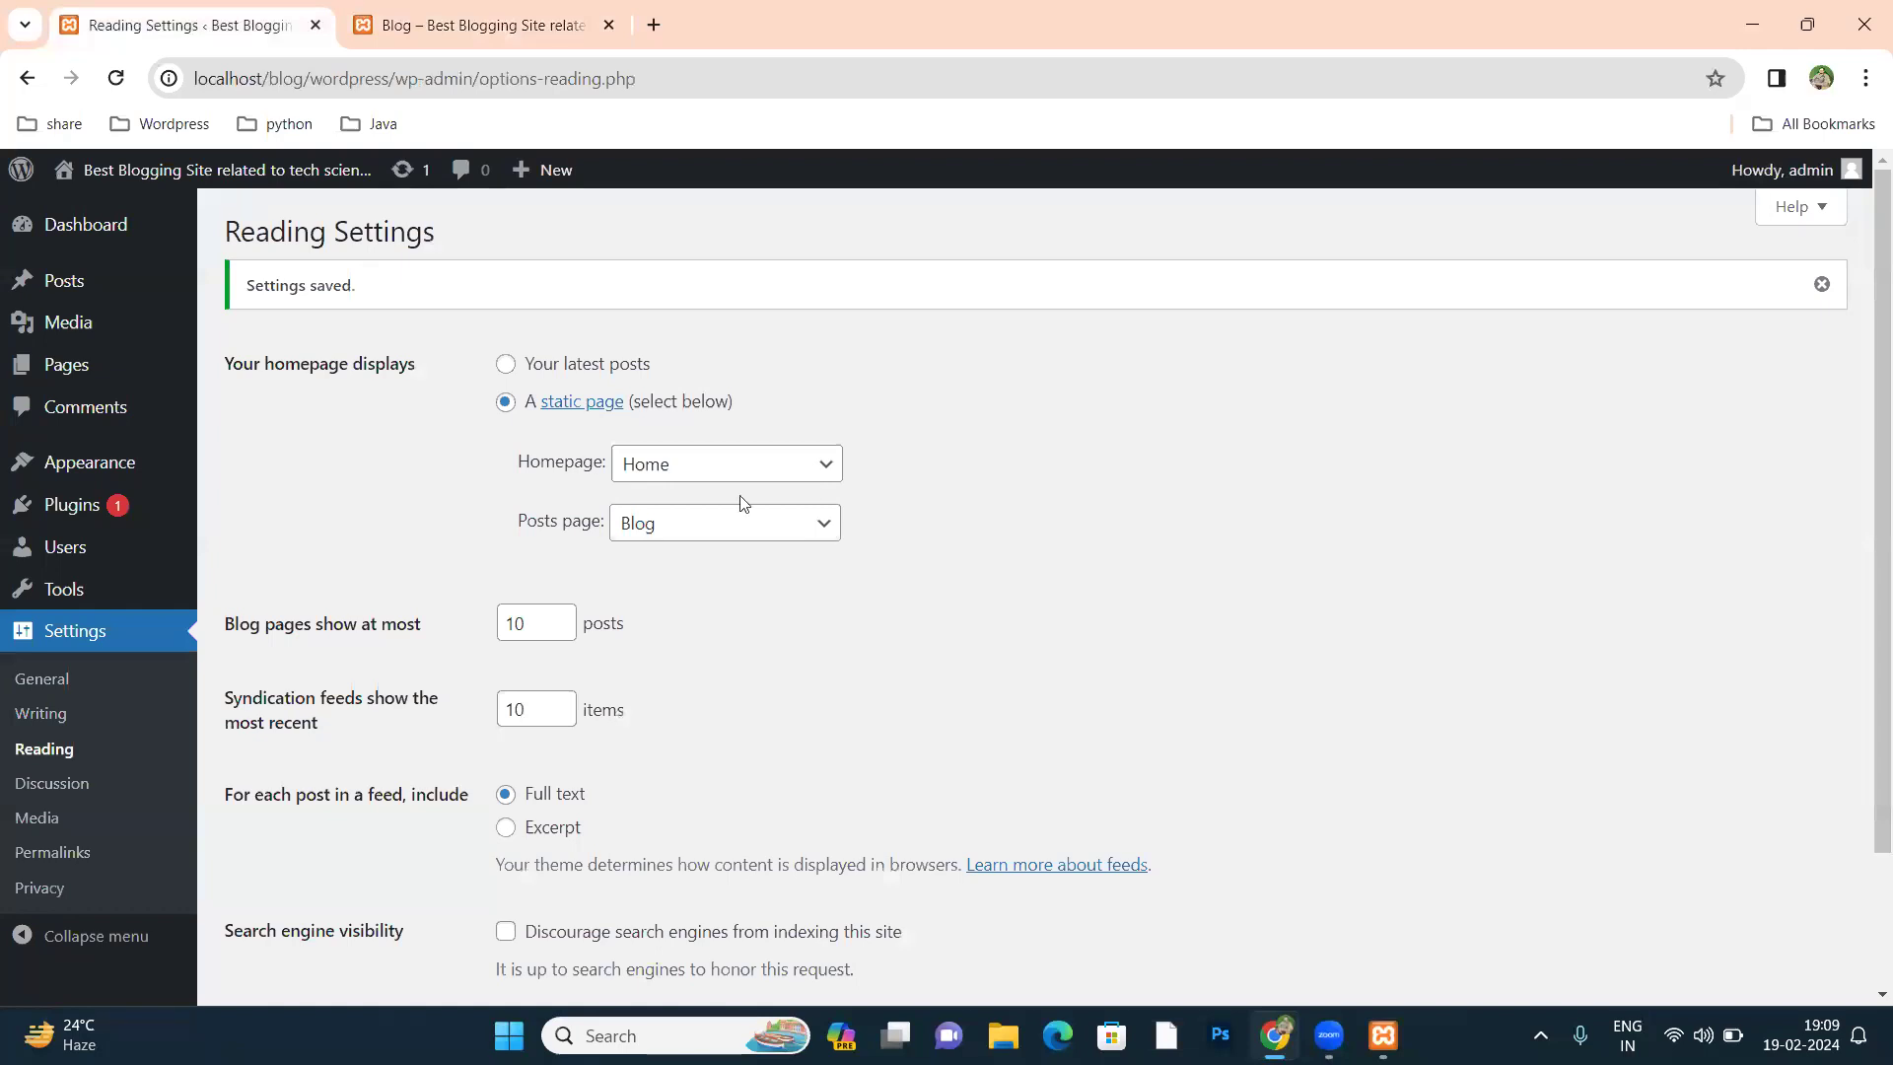
{"action": "scroll", "coordinate": [816, 459], "scroll_direction": "down", "scroll_amount": 2}
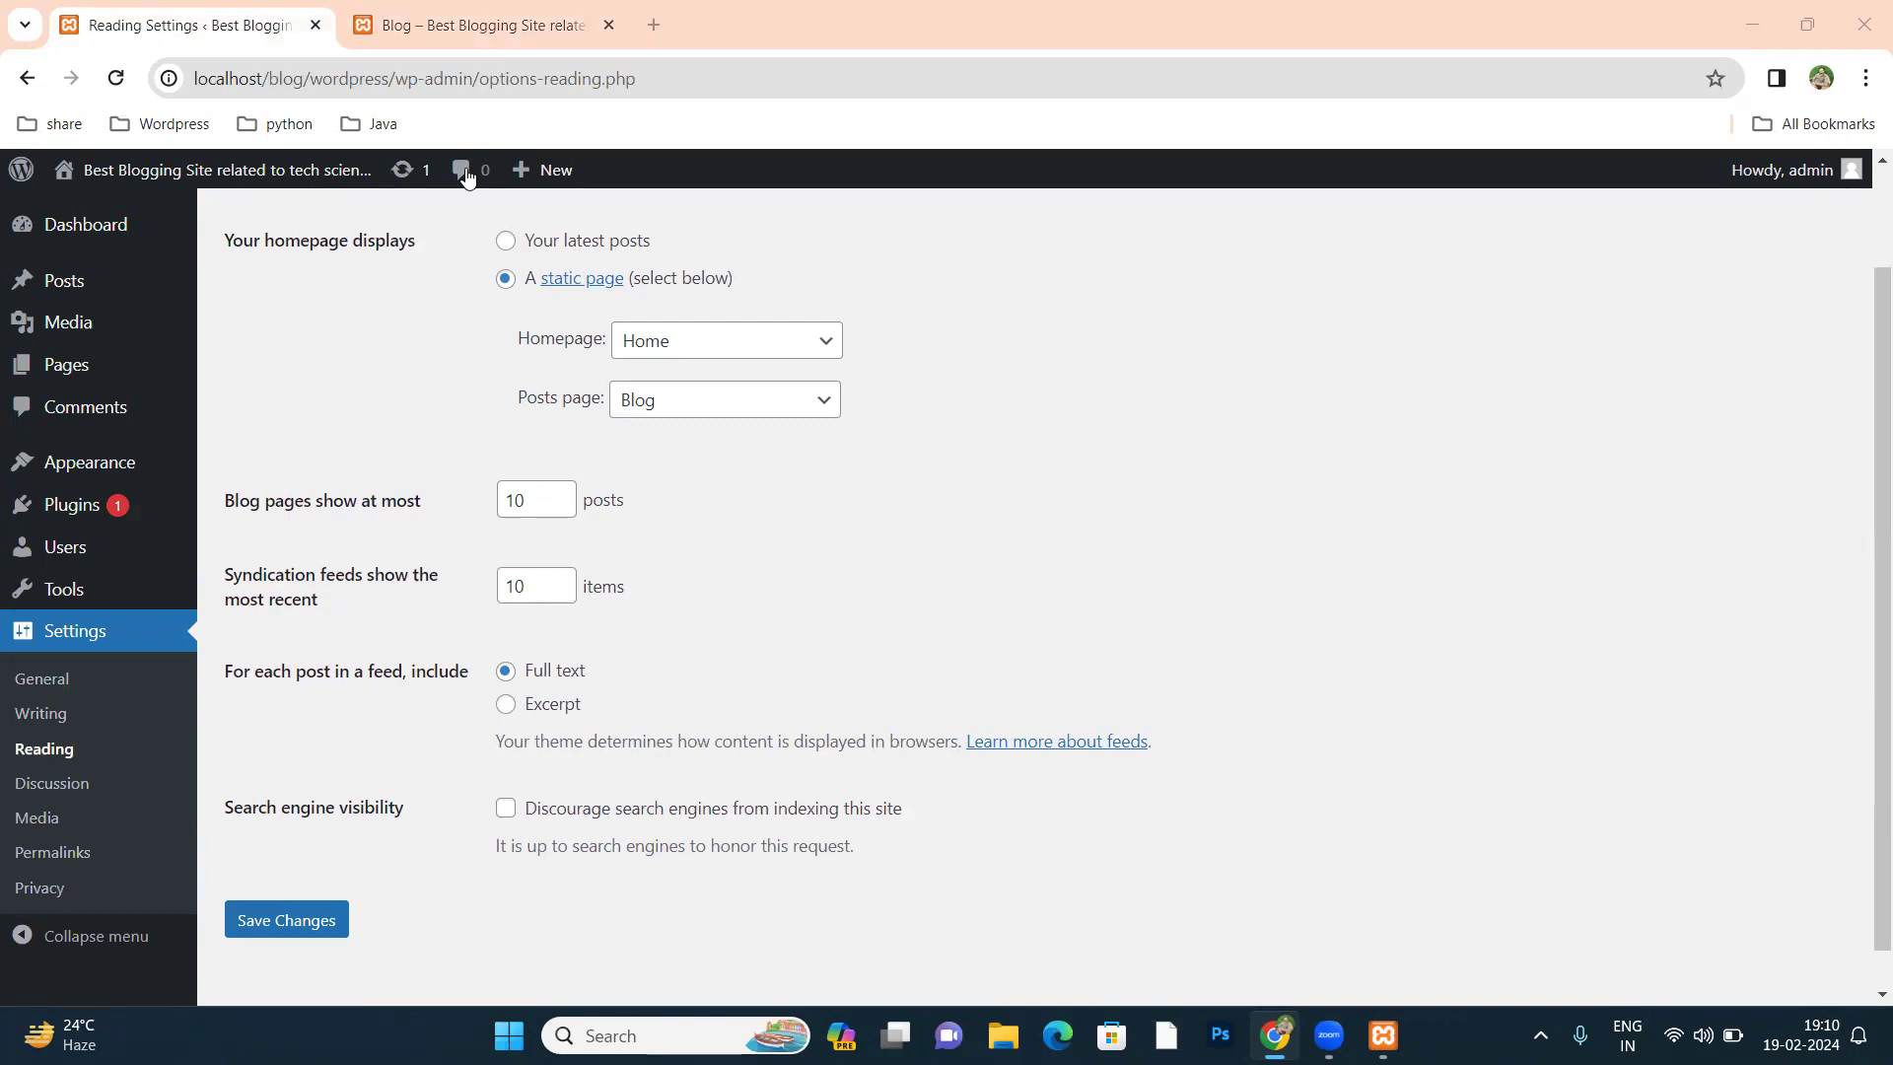
{"action": "scroll", "coordinate": [465, 176], "scroll_direction": "up", "scroll_amount": 1}
Step: Look through the posts on the public Blog page, highlighting the google ads post's title and text
{"action": "left_click", "coordinate": [497, 37]}
{"action": "scroll", "coordinate": [564, 493], "scroll_direction": "down", "scroll_amount": 2}
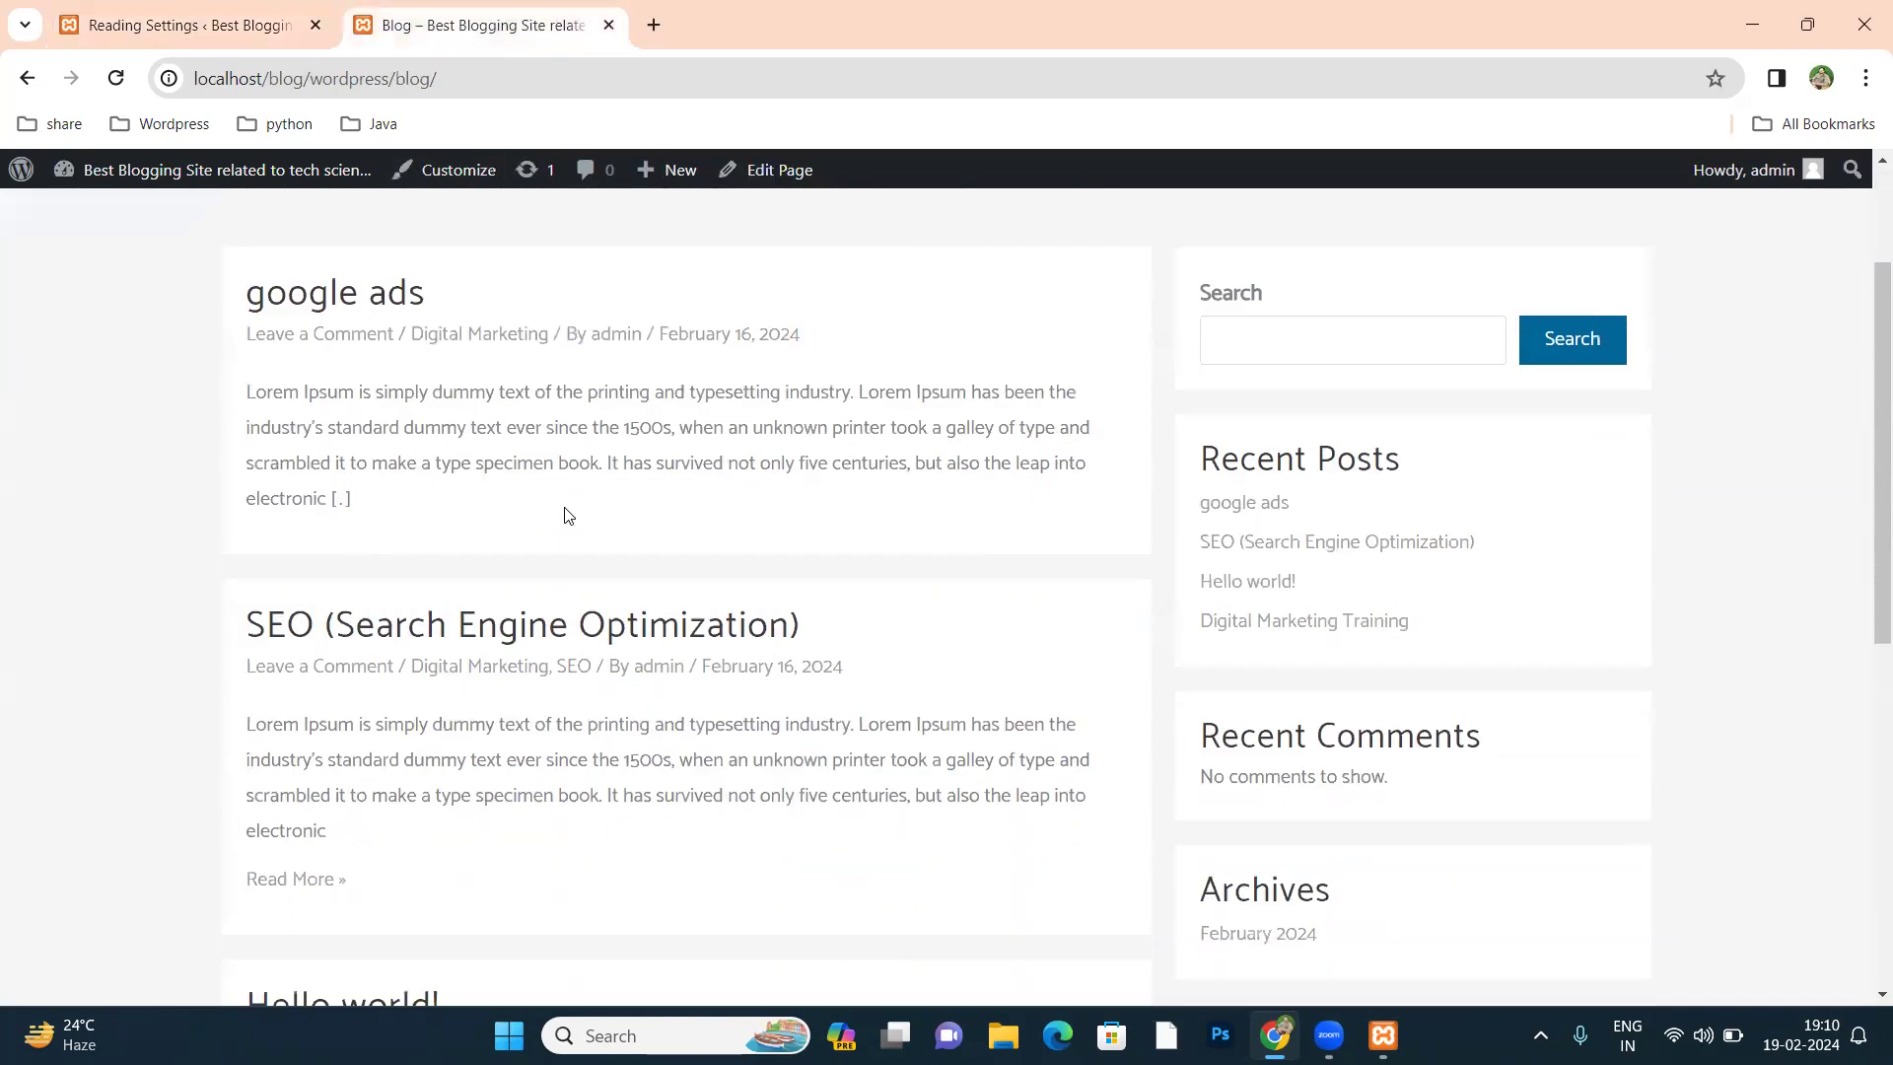
{"action": "left_click_drag", "start_coordinate": [237, 360], "coordinate": [499, 473]}
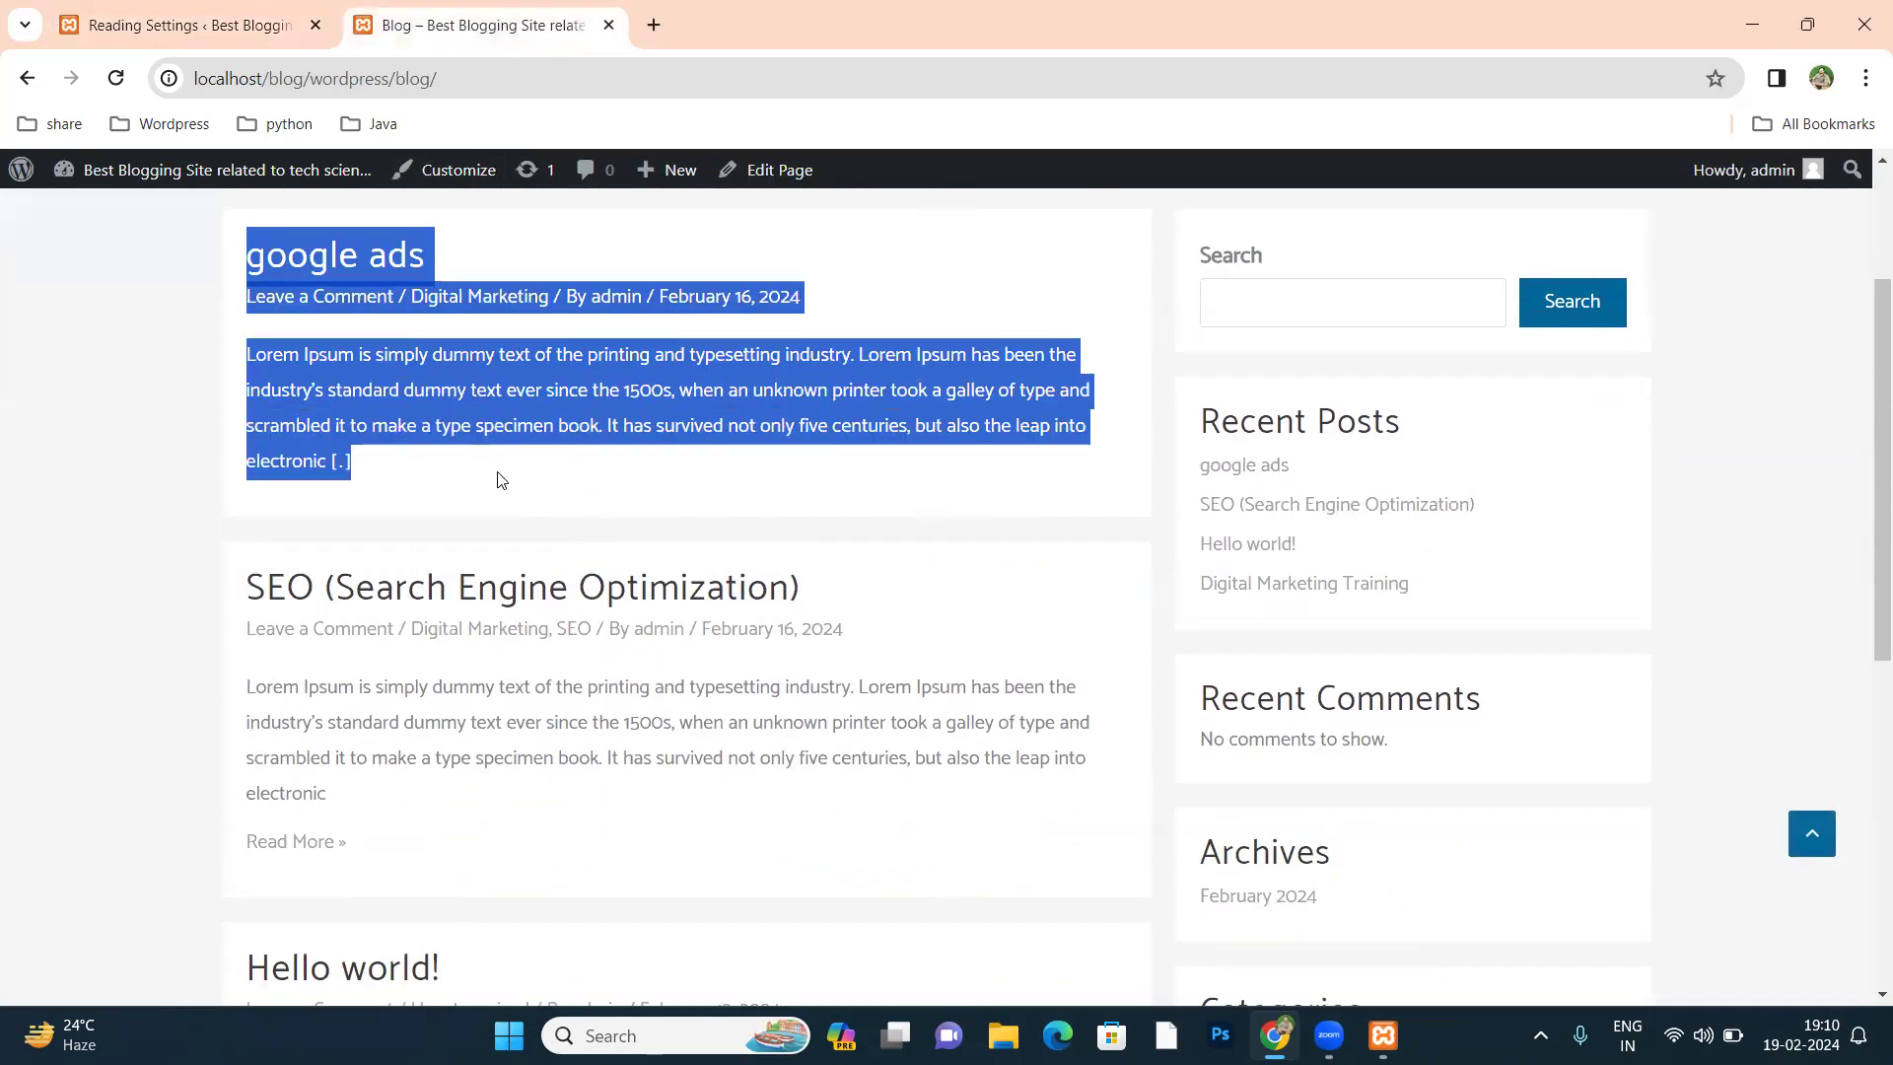
{"action": "left_click", "coordinate": [499, 477]}
{"action": "scroll", "coordinate": [513, 484], "scroll_direction": "down", "scroll_amount": 2}
{"action": "scroll", "coordinate": [524, 472], "scroll_direction": "down", "scroll_amount": 2}
{"action": "scroll", "coordinate": [465, 279], "scroll_direction": "up", "scroll_amount": 1}
Step: Set the Reading Settings to include an Excerpt for each post in a feed and save the changes
{"action": "left_click", "coordinate": [187, 25]}
{"action": "scroll", "coordinate": [659, 601], "scroll_direction": "down", "scroll_amount": 2}
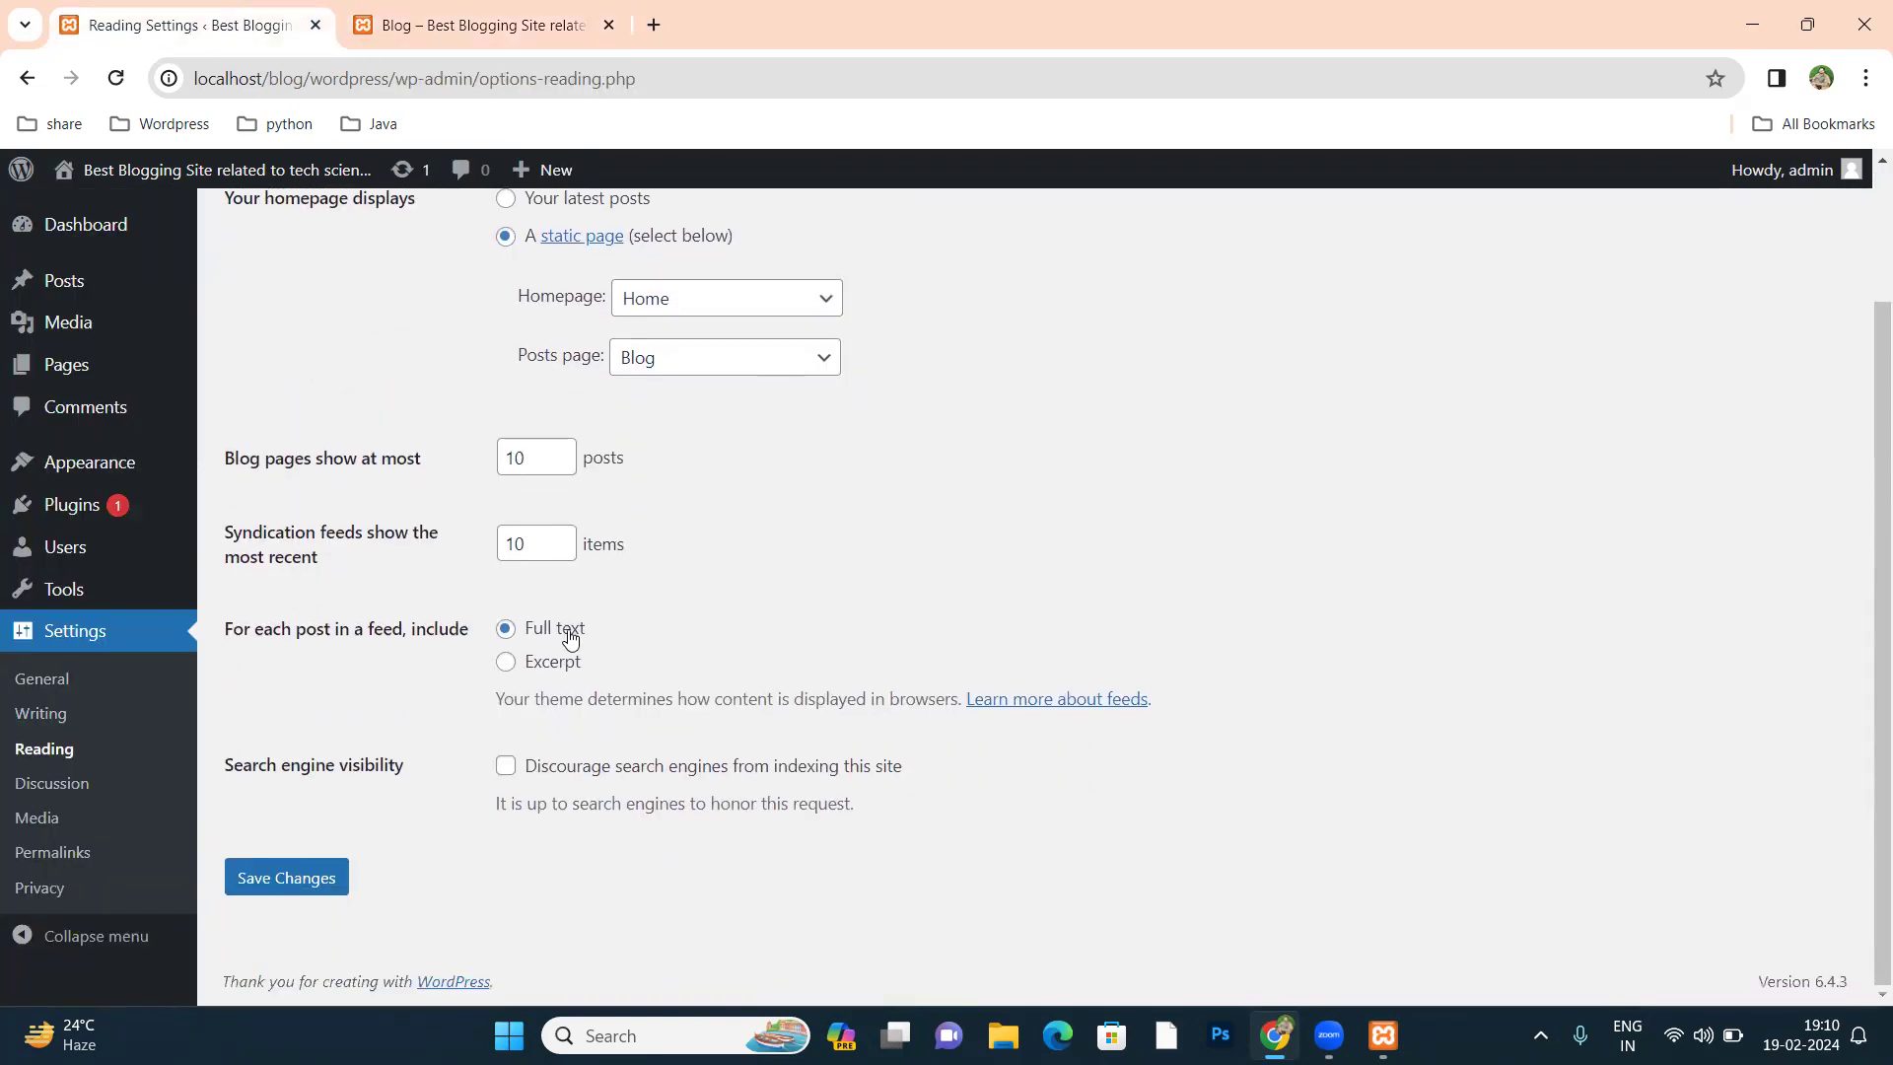
{"action": "left_click", "coordinate": [553, 663]}
{"action": "left_click", "coordinate": [339, 882]}
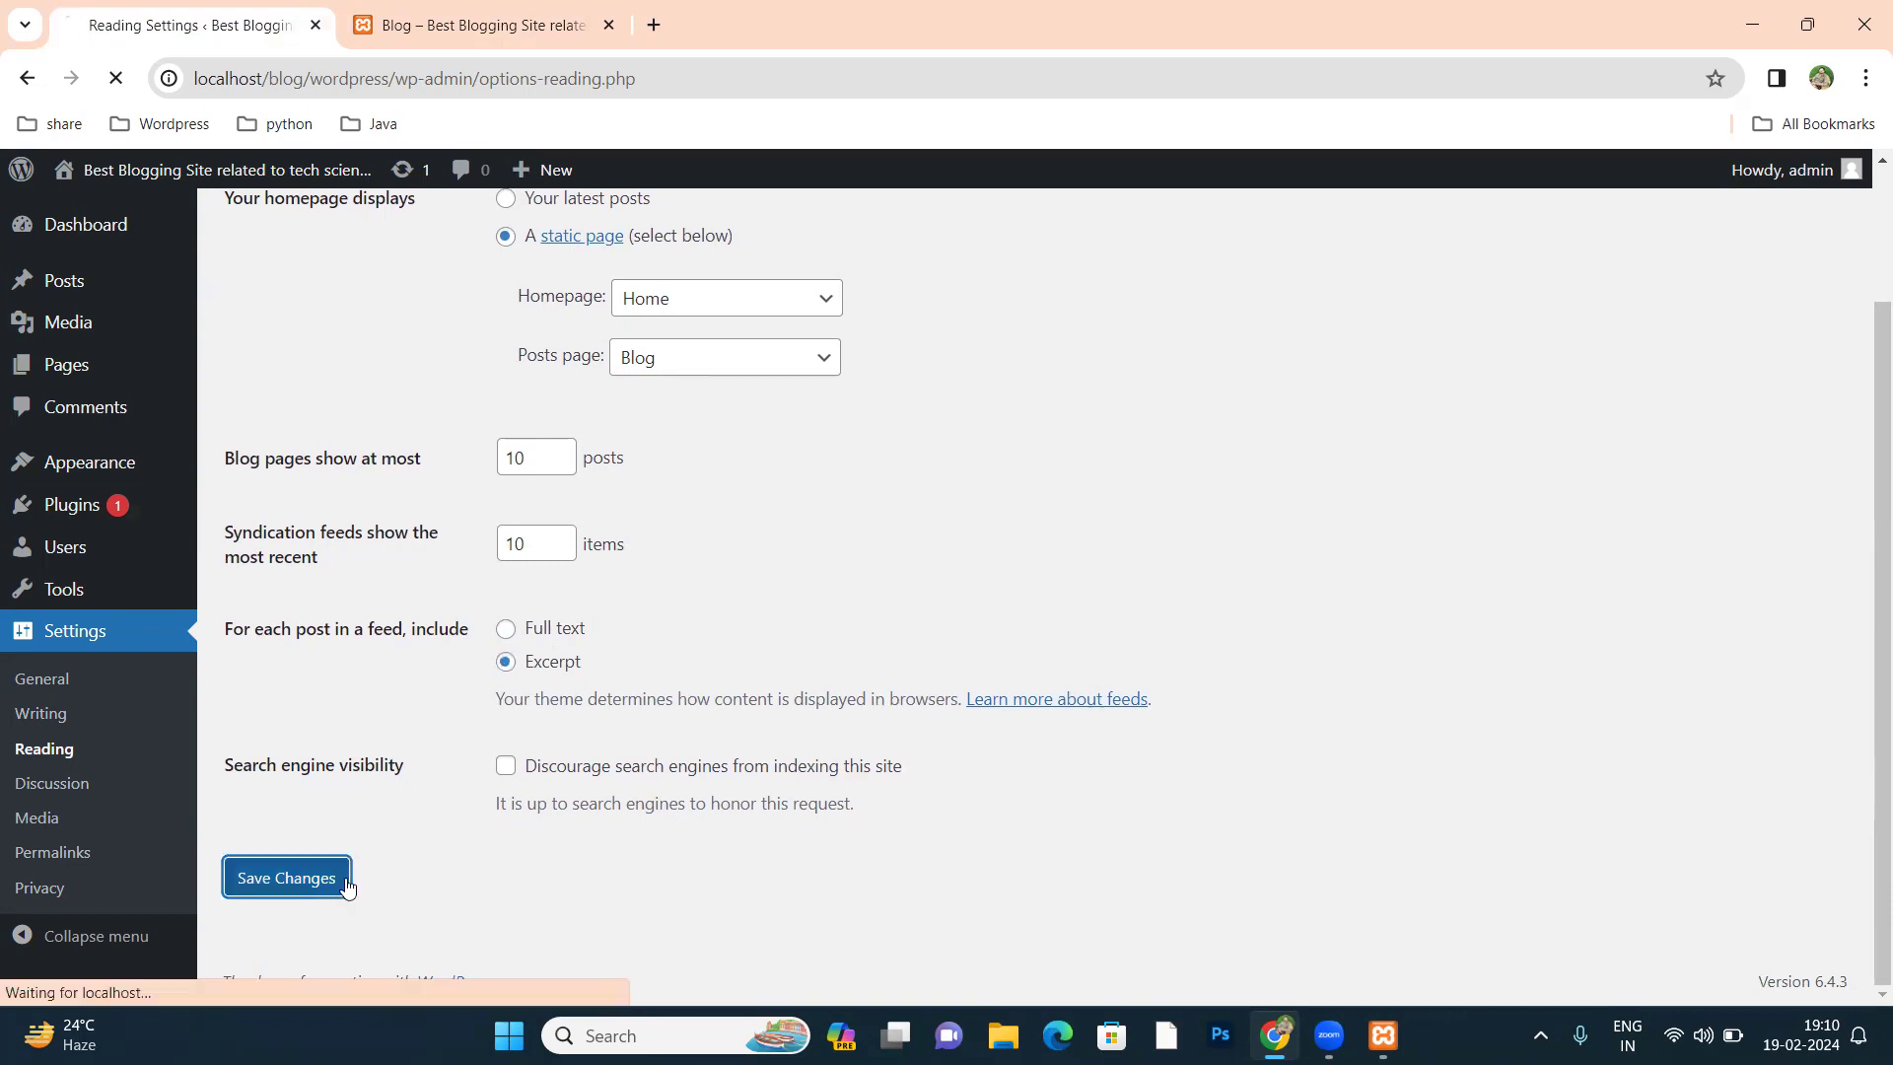
Step: Reload the public Blog page and check how the posts' text and Read More links are displayed
{"action": "left_click", "coordinate": [471, 35]}
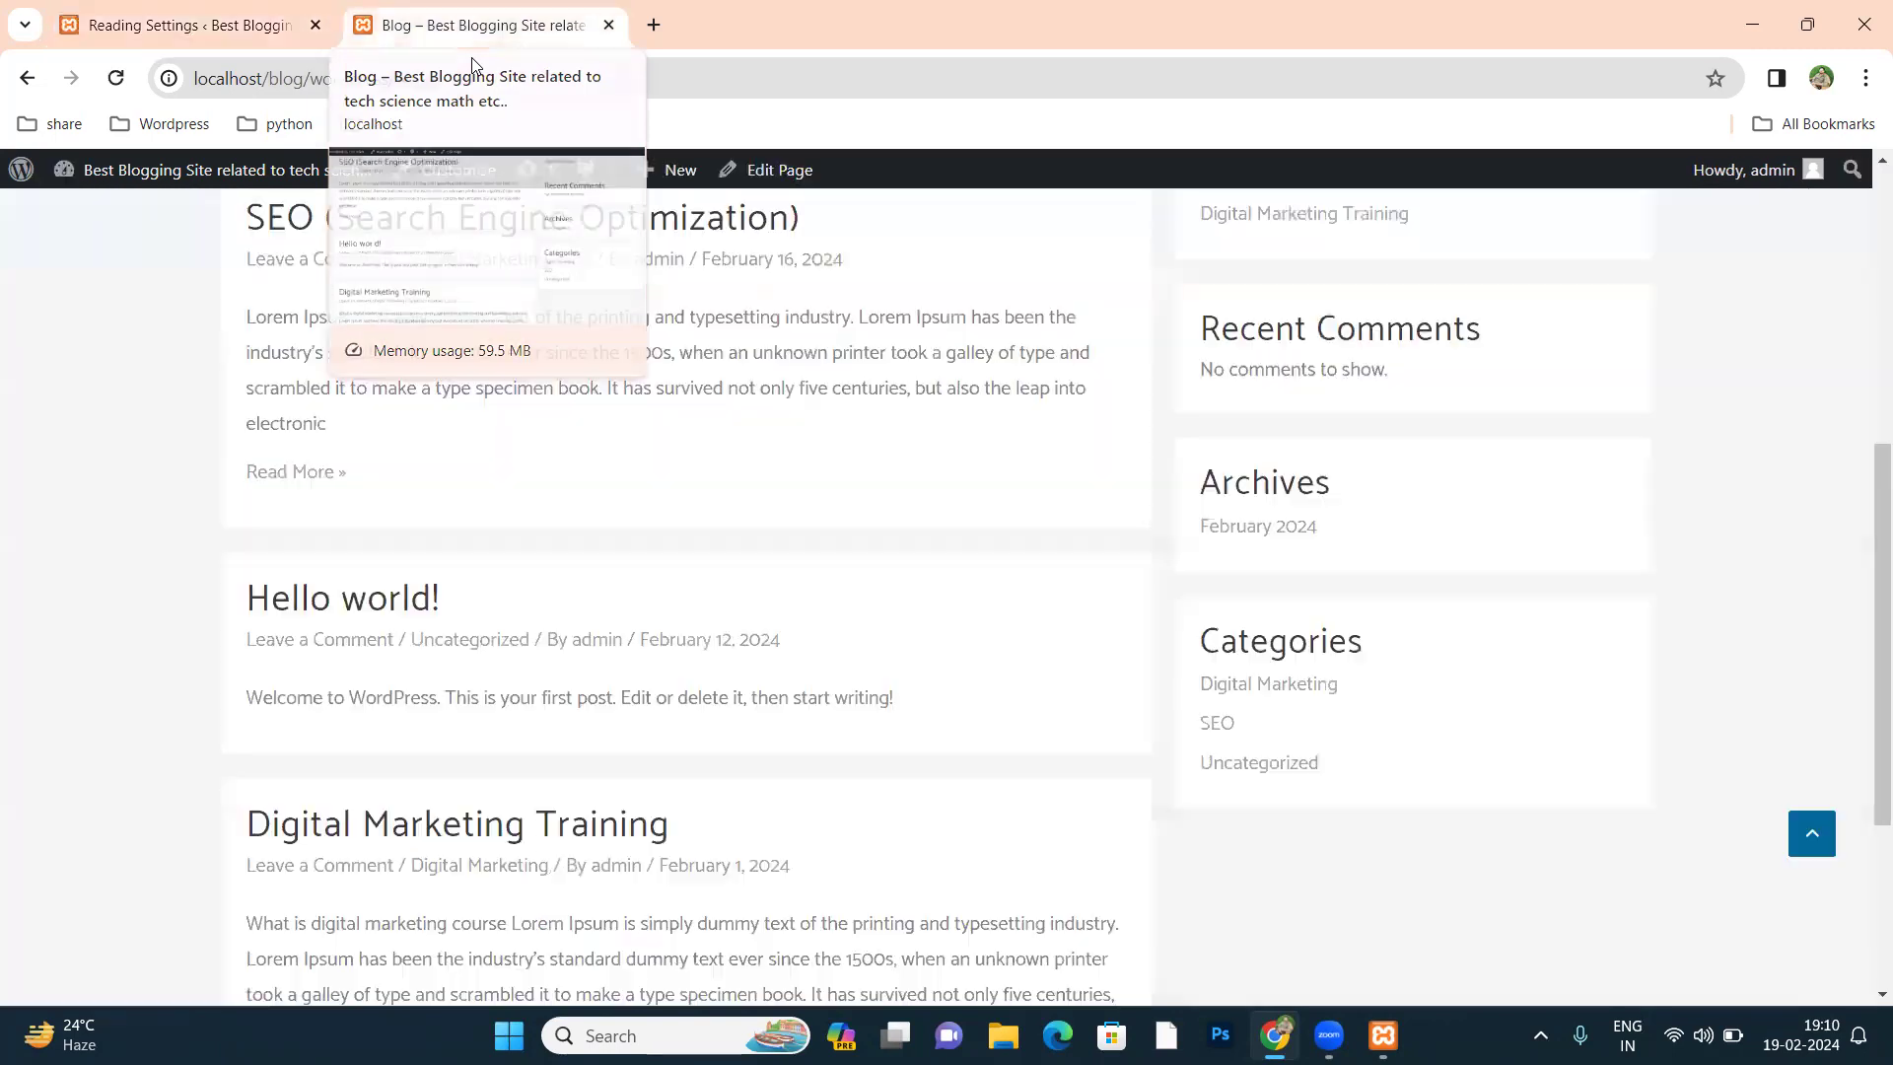
{"action": "scroll", "coordinate": [613, 355], "scroll_direction": "up", "scroll_amount": 5}
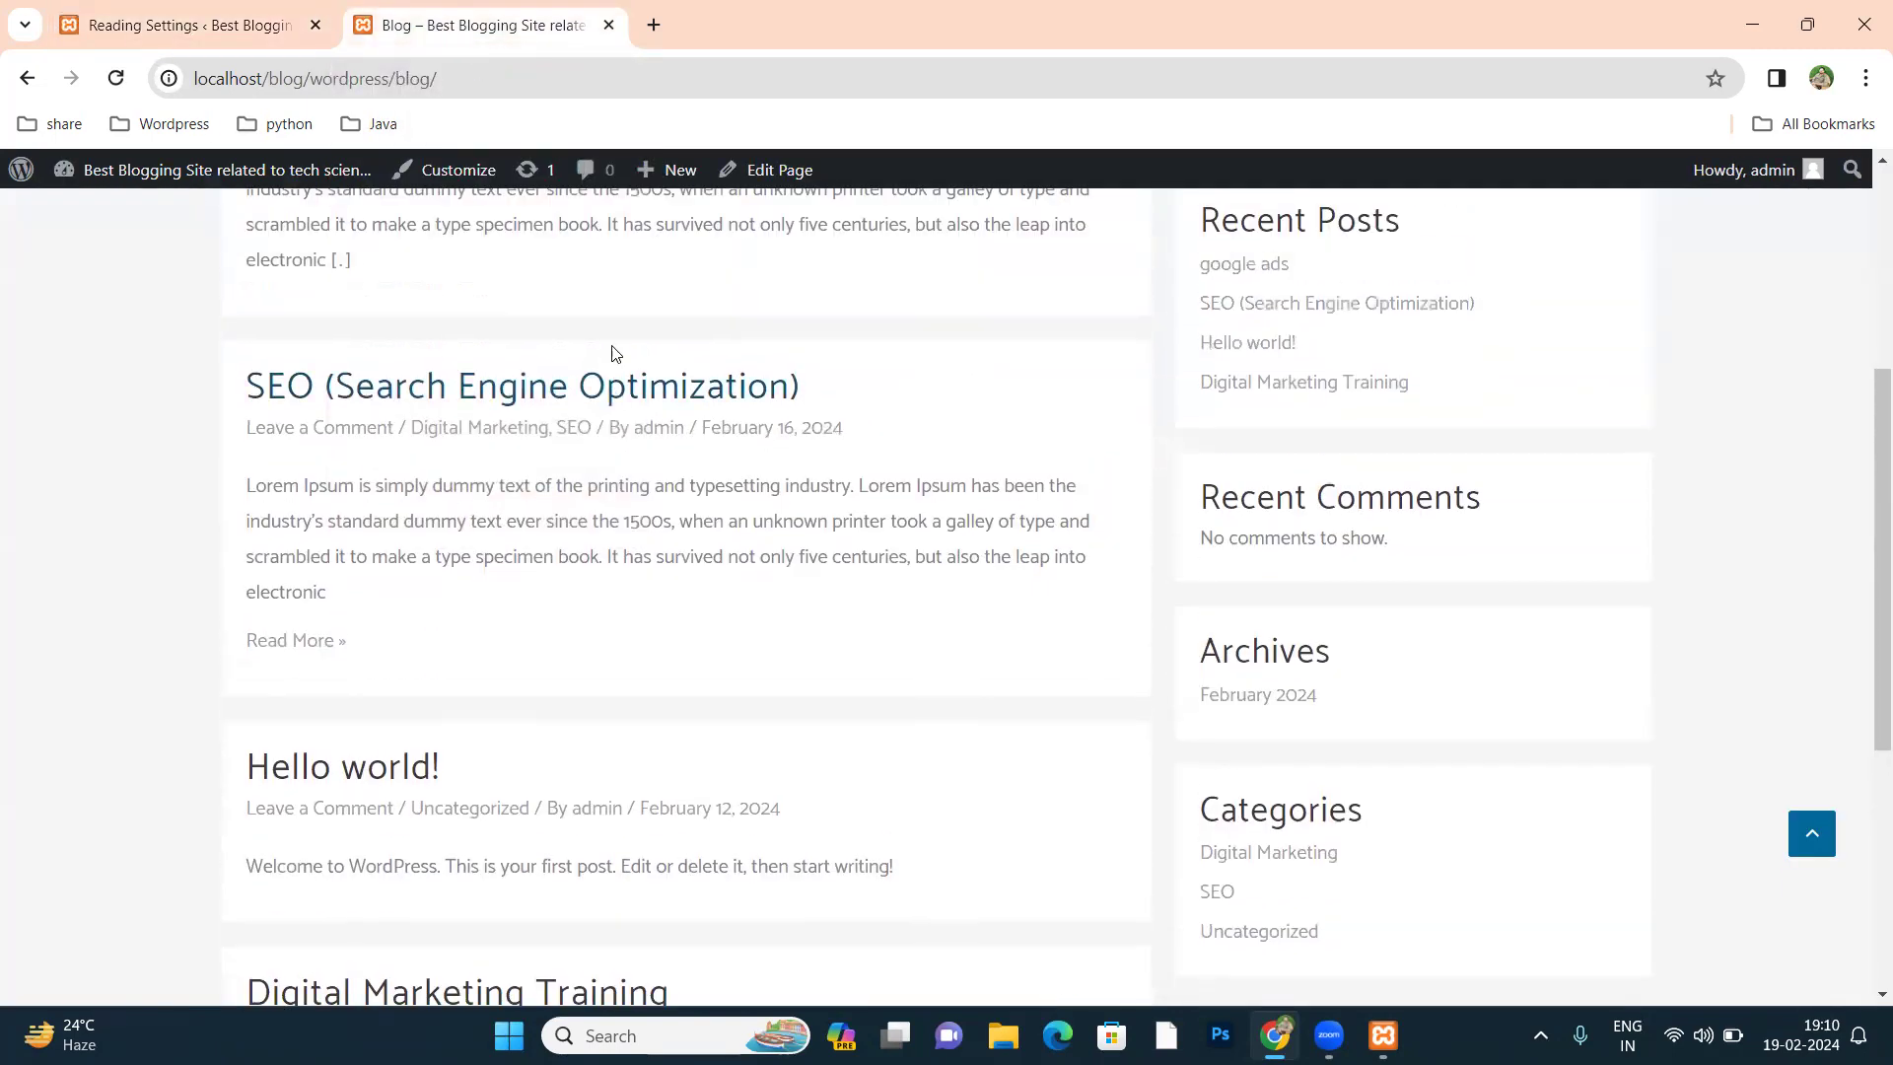
{"action": "left_click", "coordinate": [116, 78]}
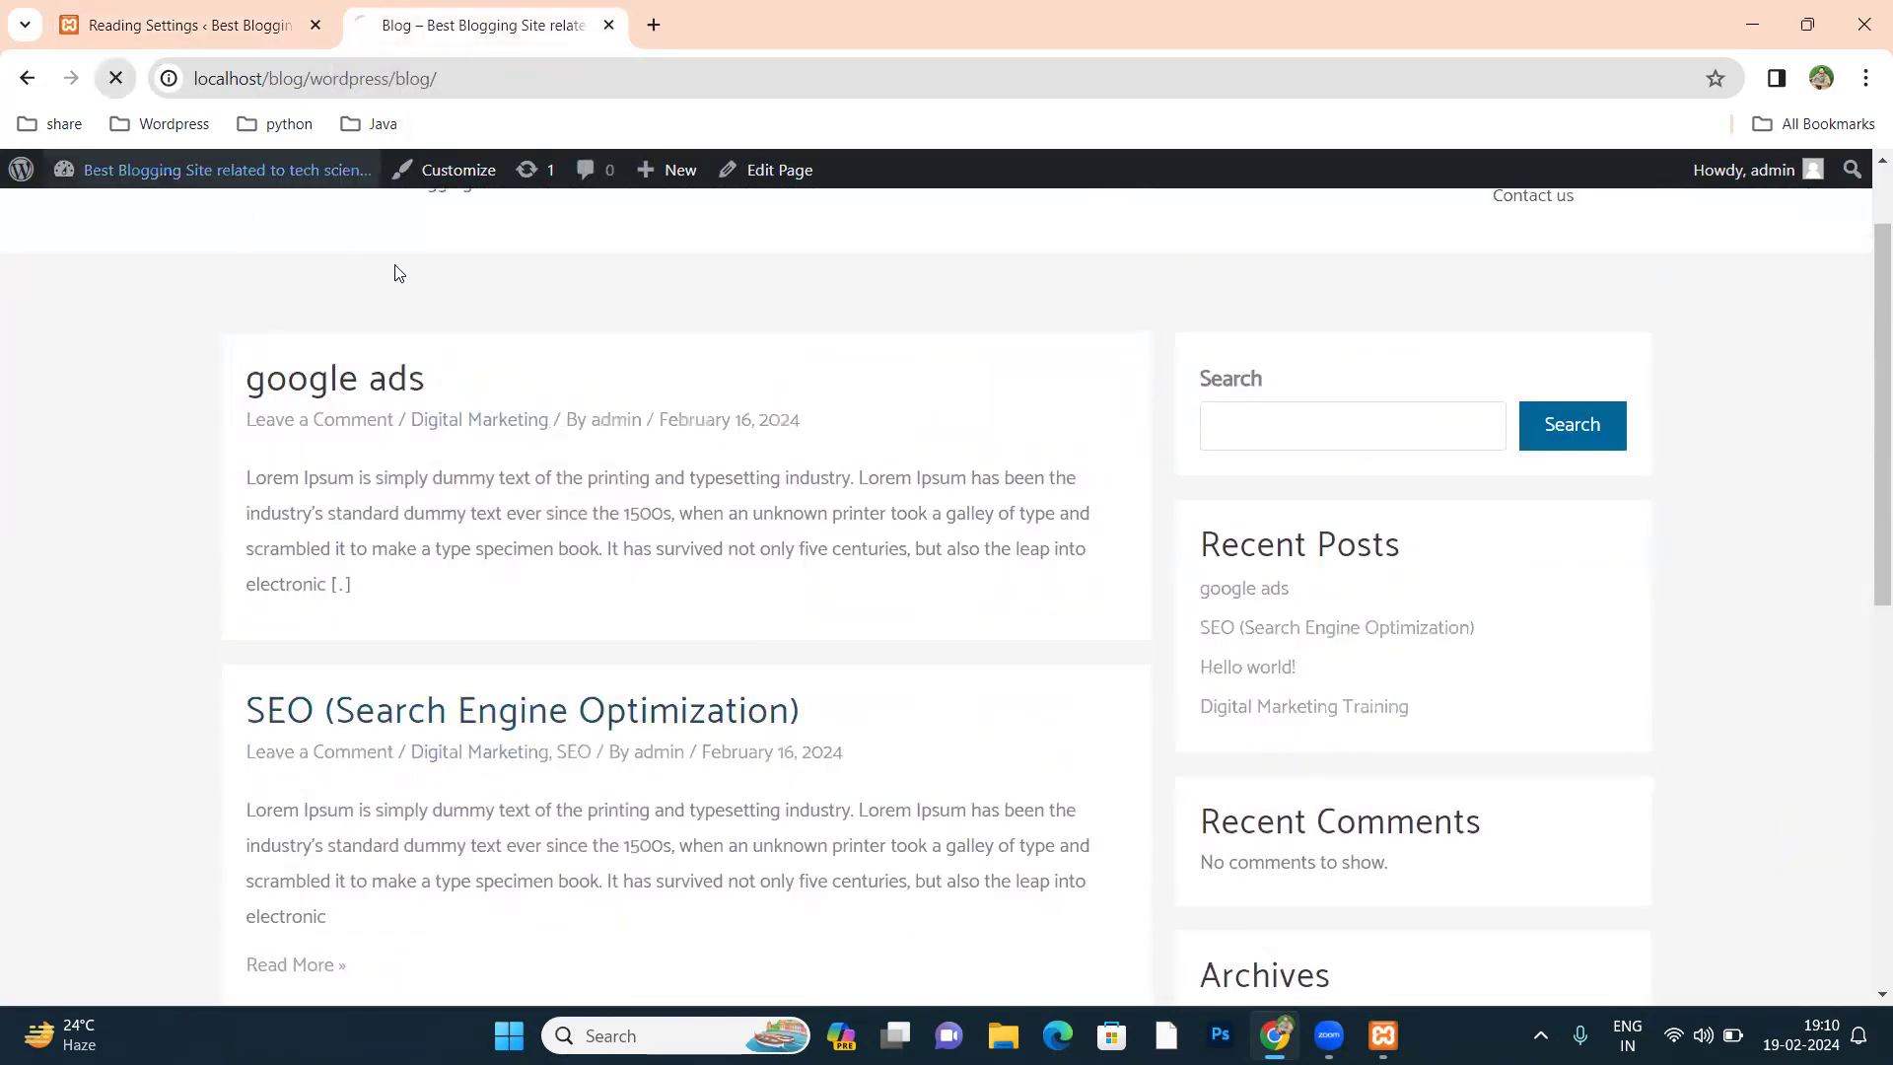
{"action": "scroll", "coordinate": [614, 360], "scroll_direction": "down", "scroll_amount": 8}
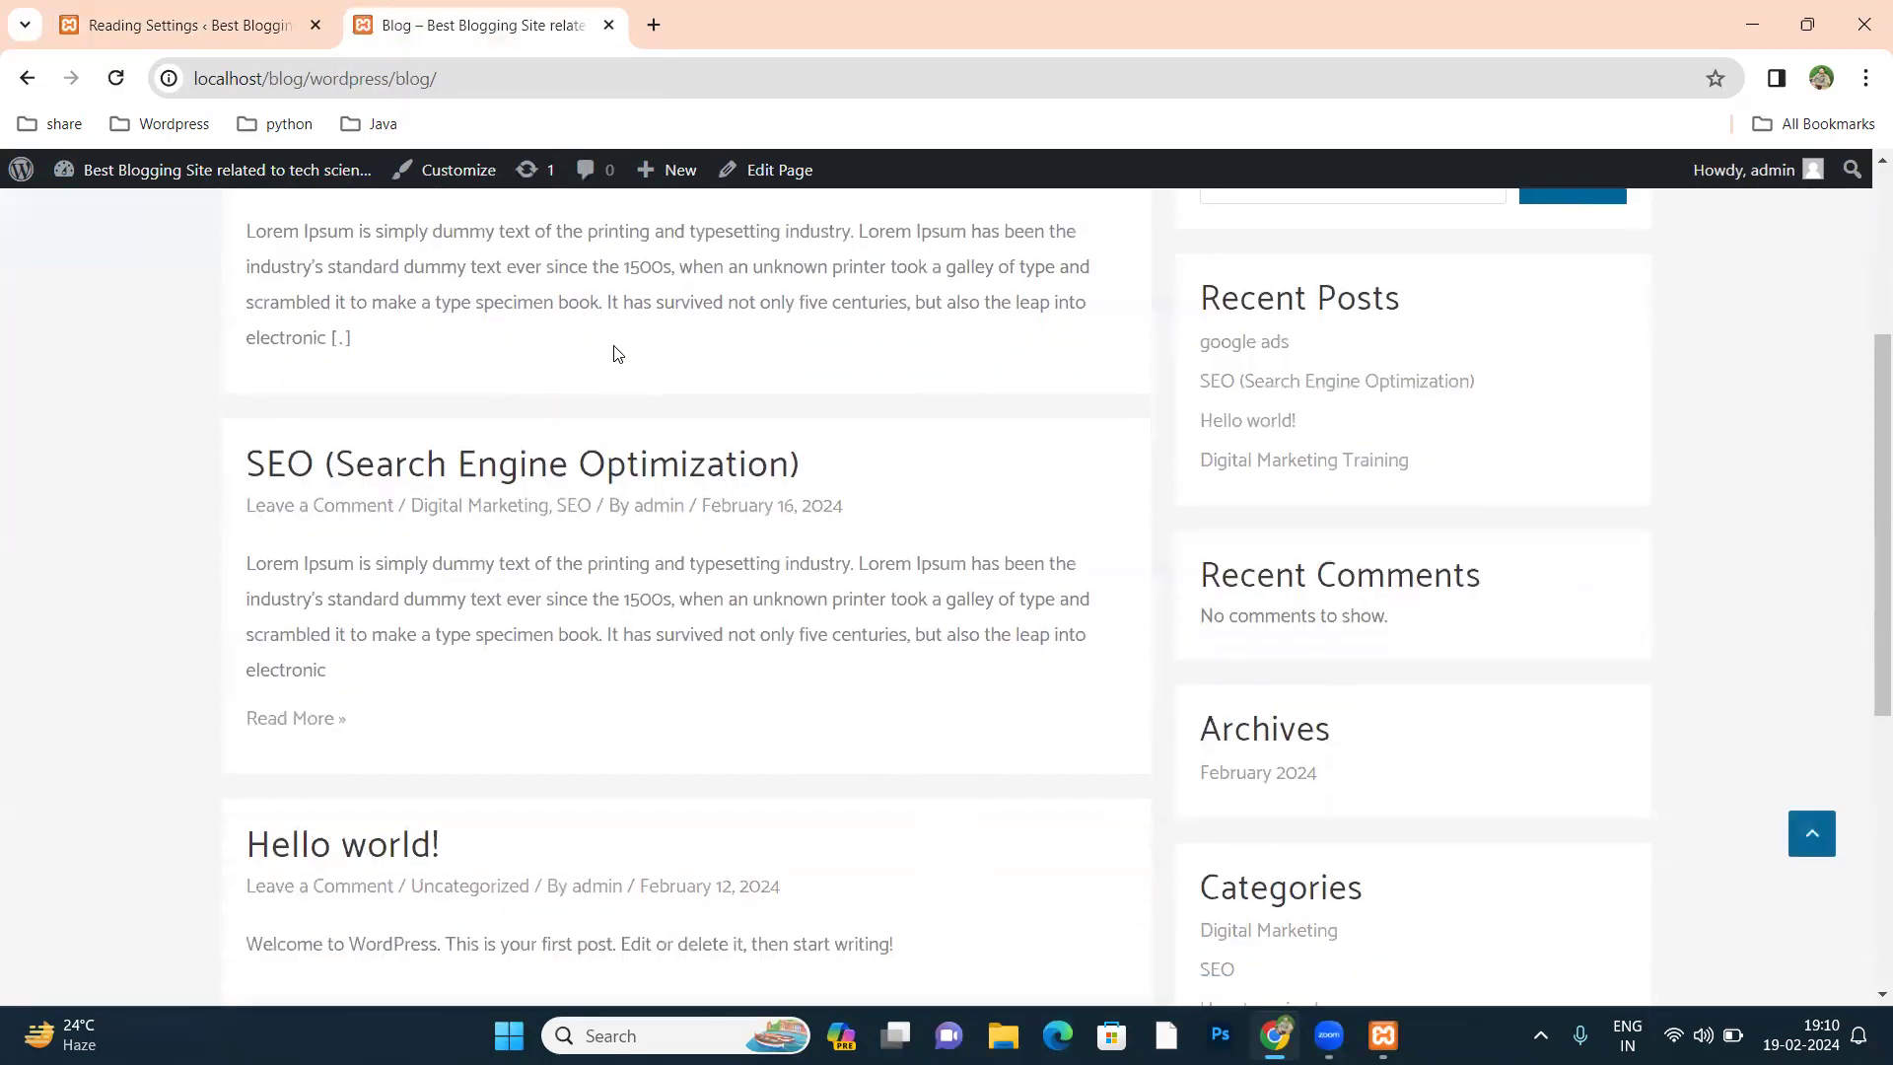
{"action": "scroll", "coordinate": [612, 364], "scroll_direction": "down", "scroll_amount": 2}
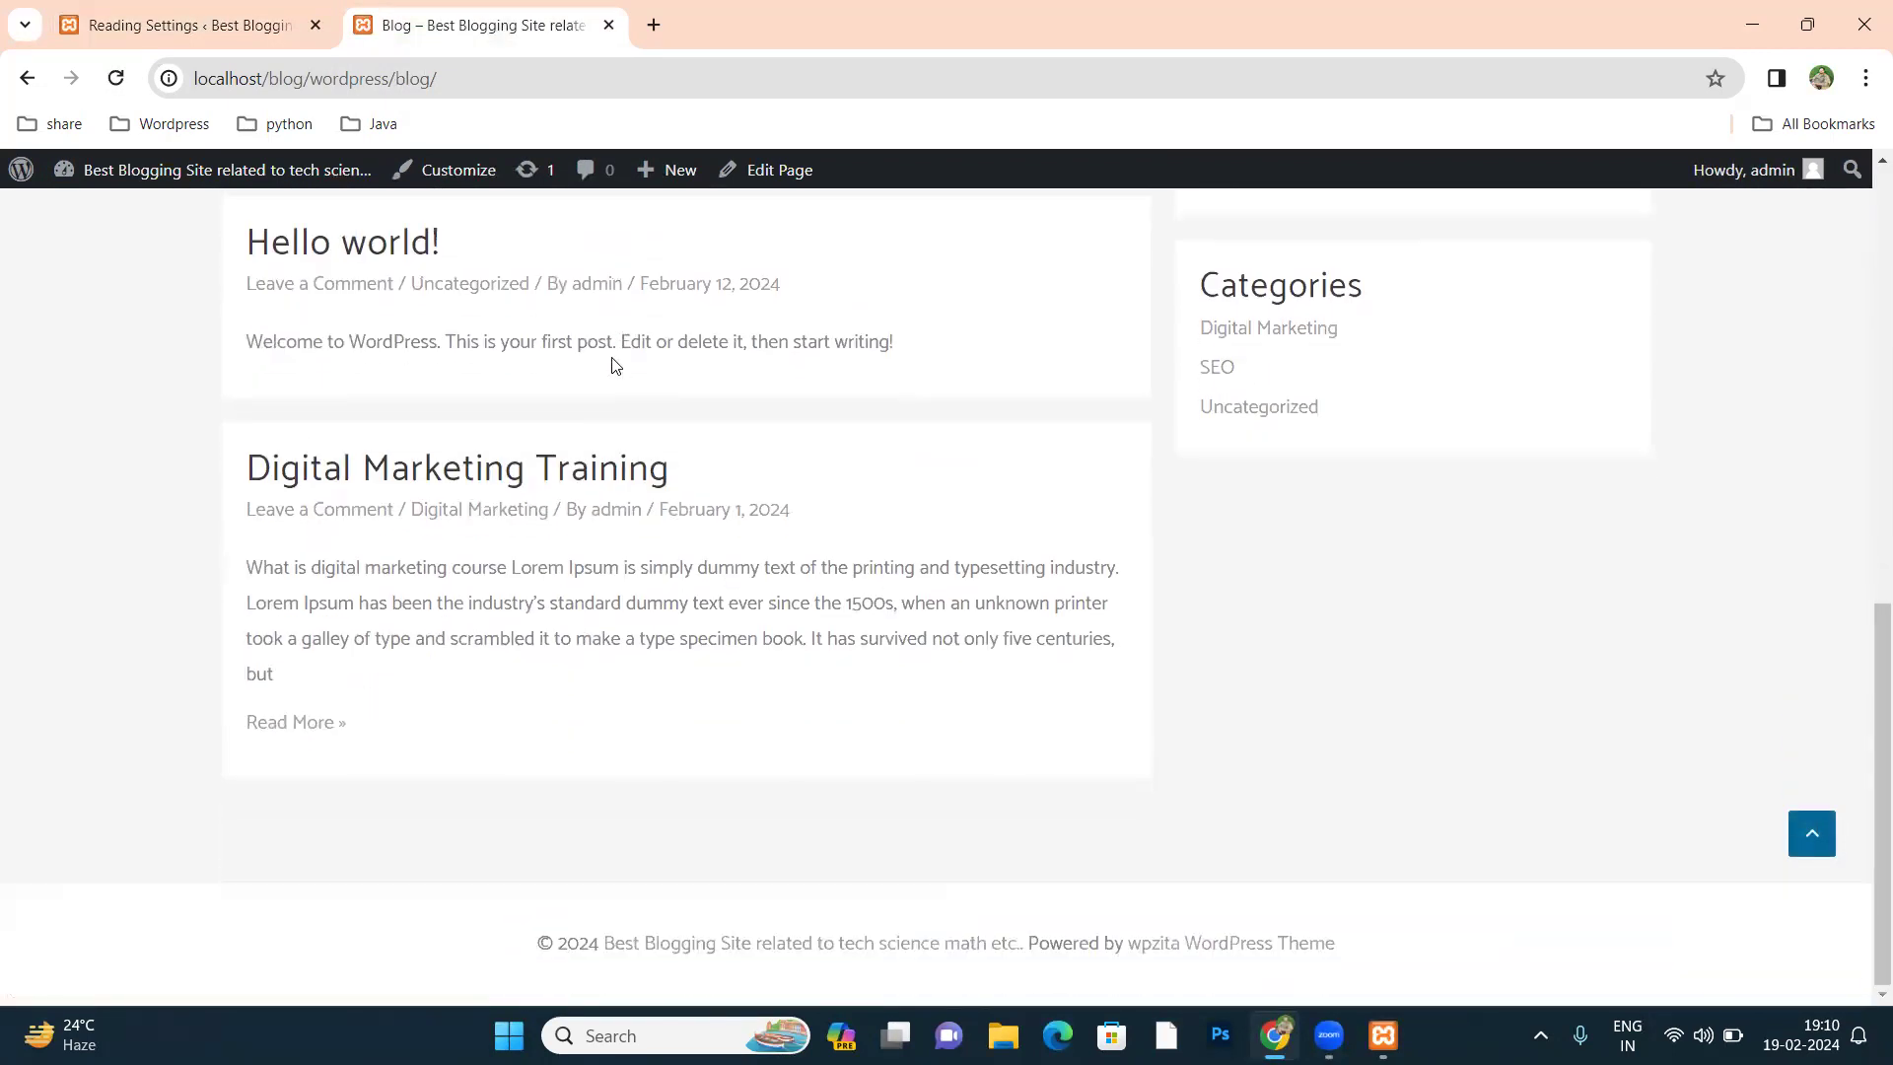
{"action": "scroll", "coordinate": [605, 394], "scroll_direction": "up", "scroll_amount": 3}
{"action": "scroll", "coordinate": [609, 393], "scroll_direction": "up", "scroll_amount": 1}
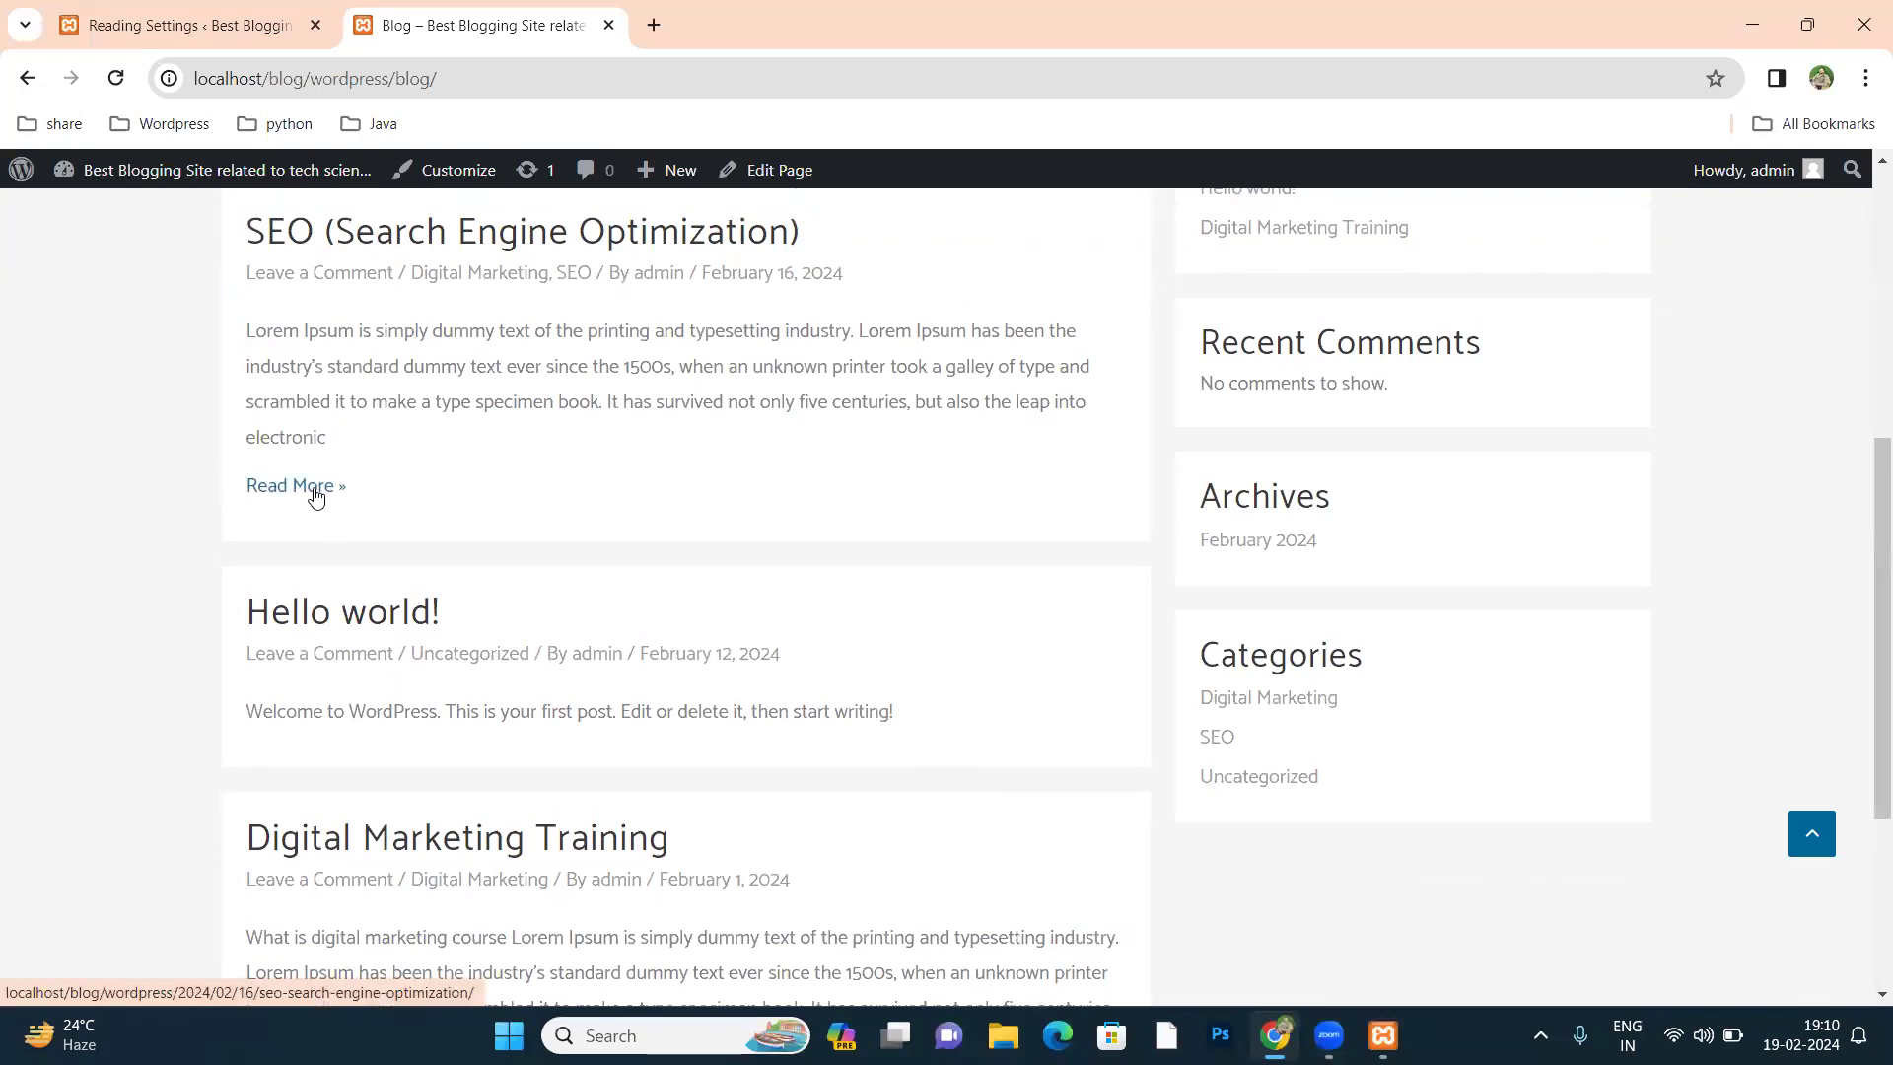
{"action": "scroll", "coordinate": [369, 488], "scroll_direction": "up", "scroll_amount": 4}
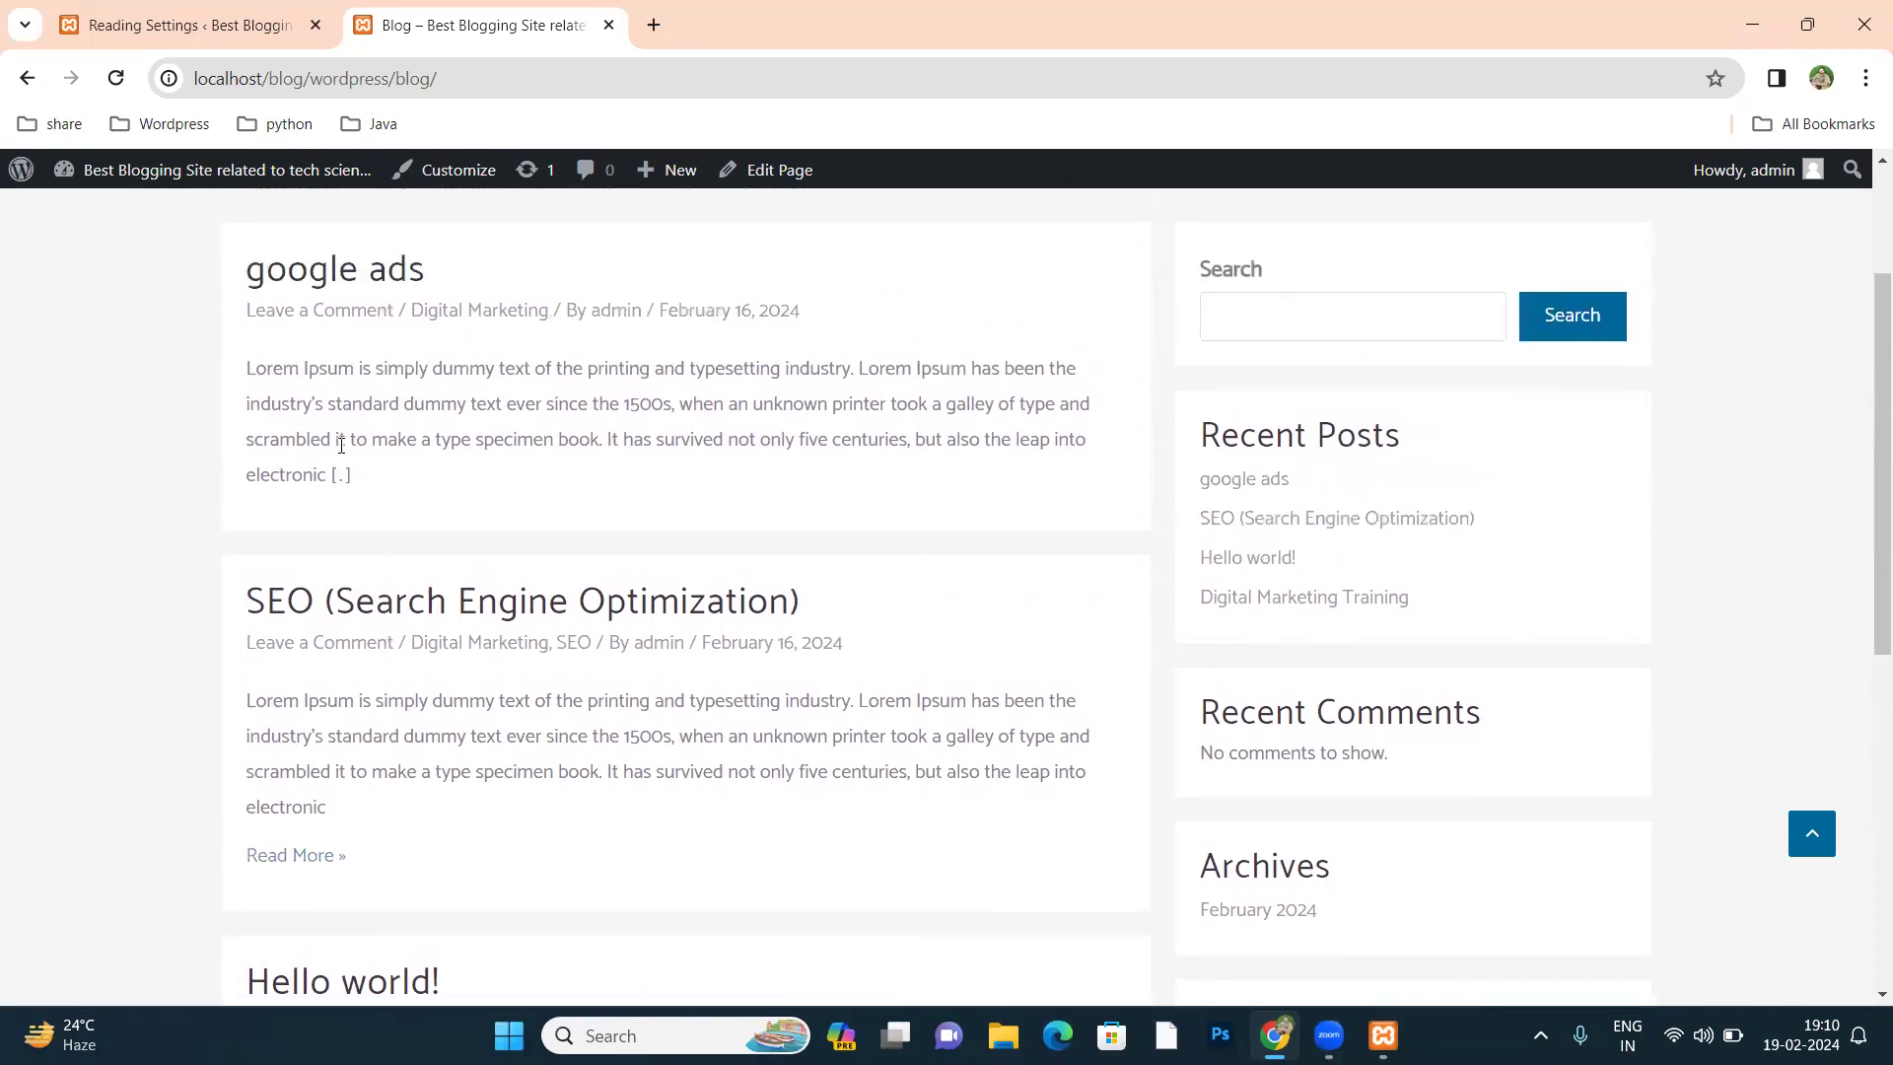
{"action": "scroll", "coordinate": [485, 442], "scroll_direction": "down", "scroll_amount": 3}
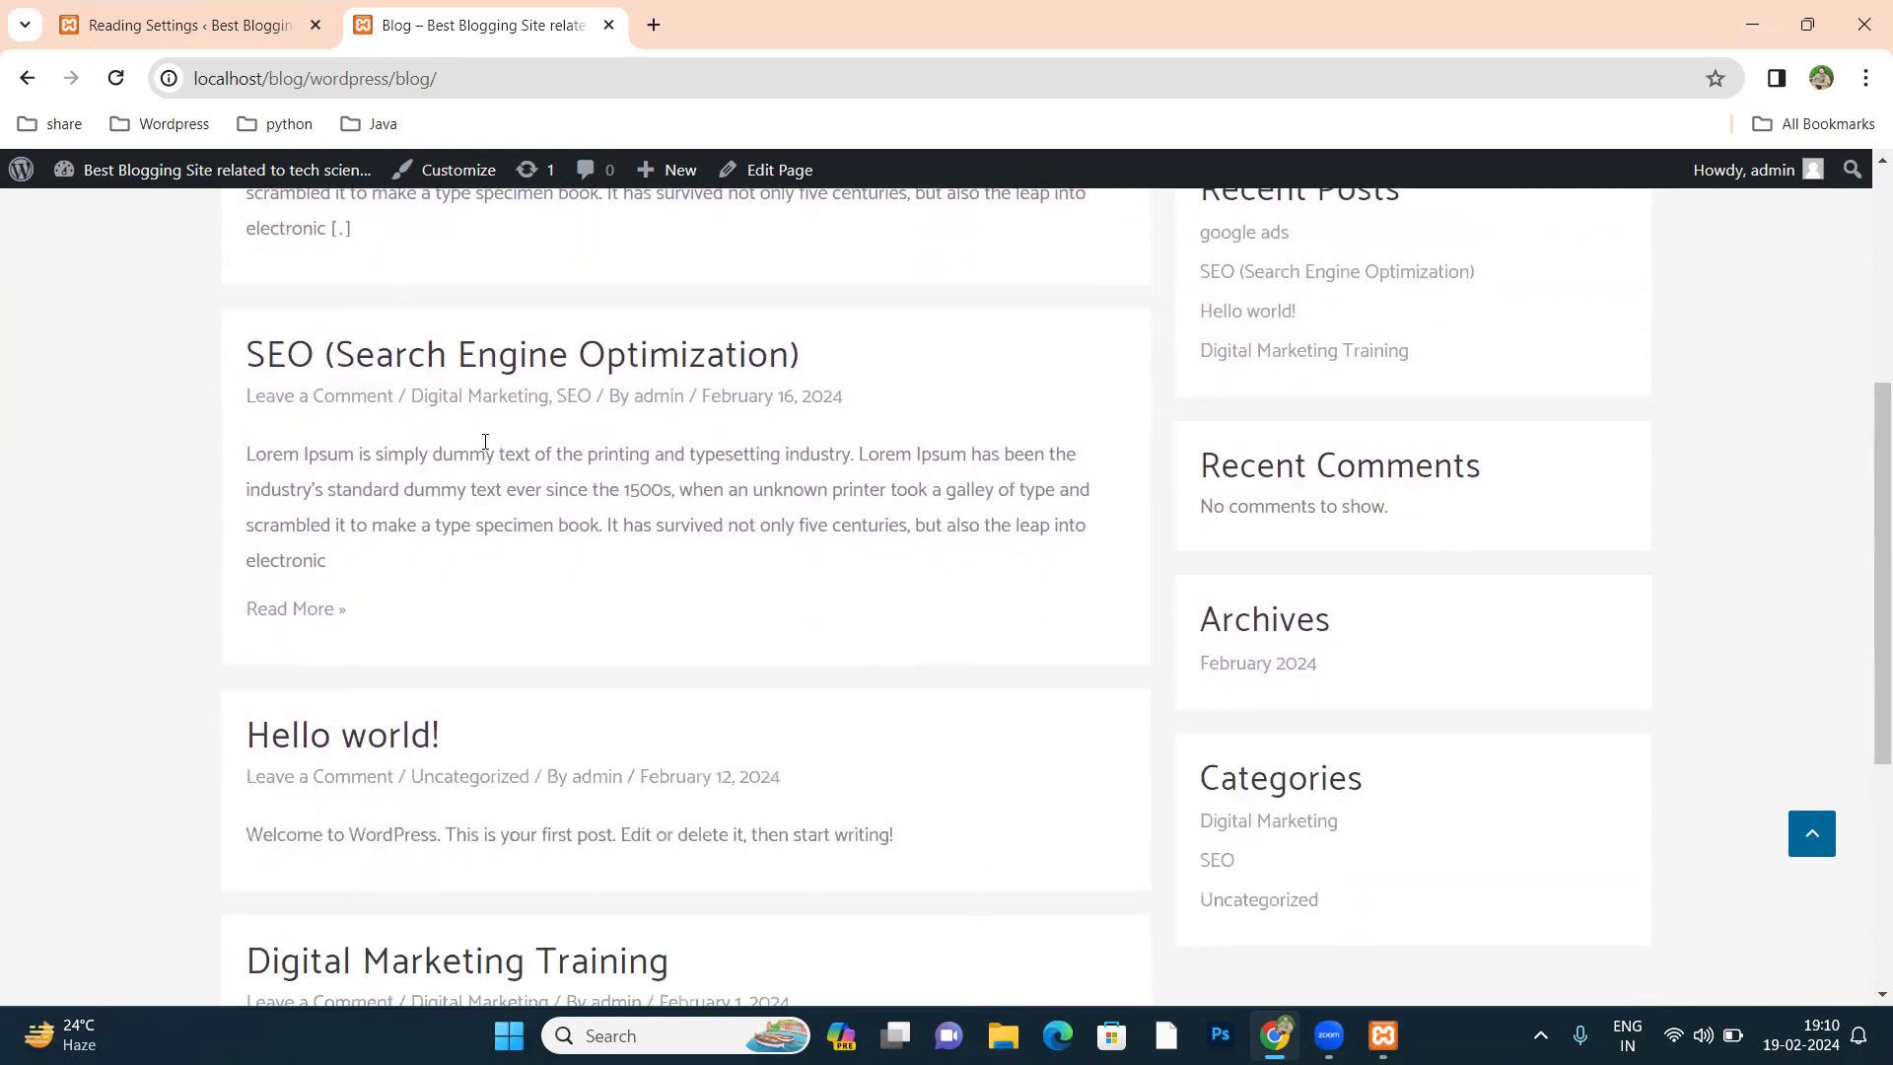
{"action": "scroll", "coordinate": [485, 441], "scroll_direction": "down", "scroll_amount": 5}
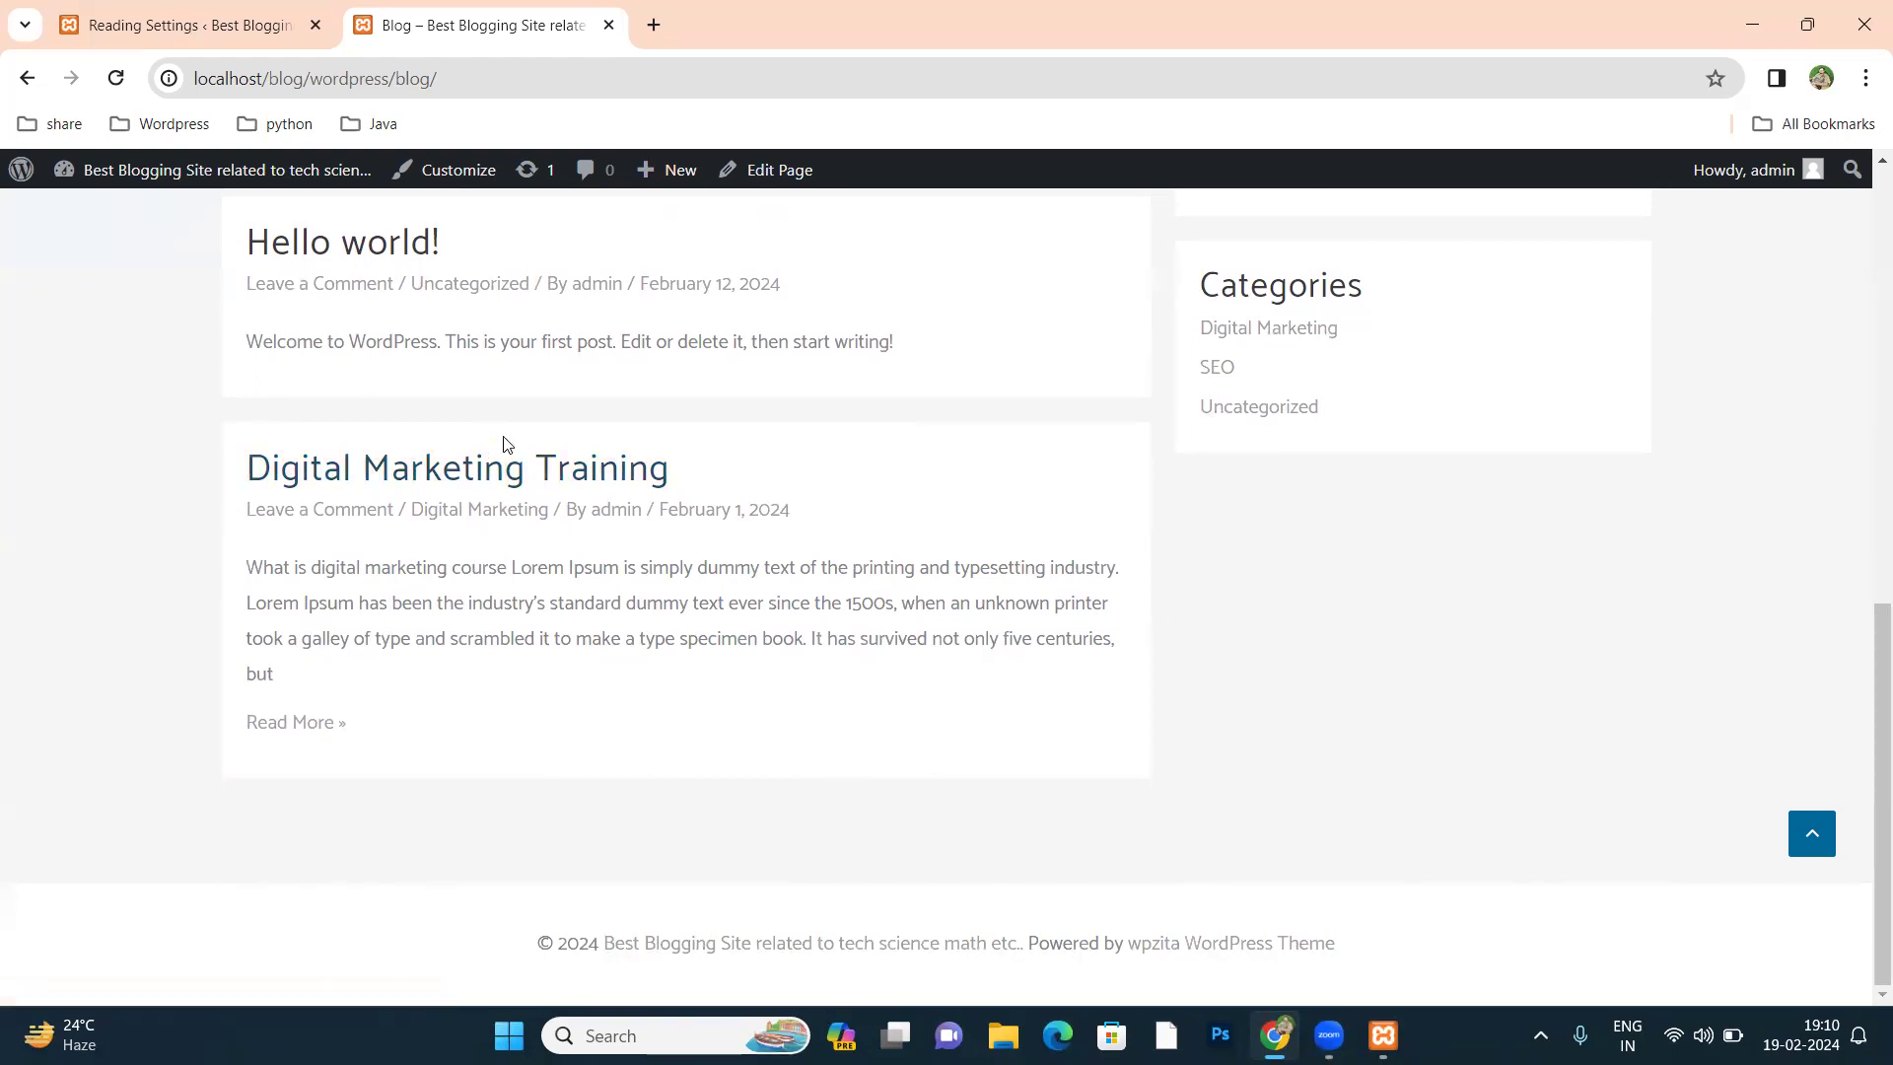
{"action": "scroll", "coordinate": [430, 357], "scroll_direction": "up", "scroll_amount": 5}
Step: Leave the Reading Settings for the Discussion Settings and examine the default post, comment, notification and moderation options
{"action": "left_click", "coordinate": [219, 14]}
{"action": "scroll", "coordinate": [667, 521], "scroll_direction": "down", "scroll_amount": 2}
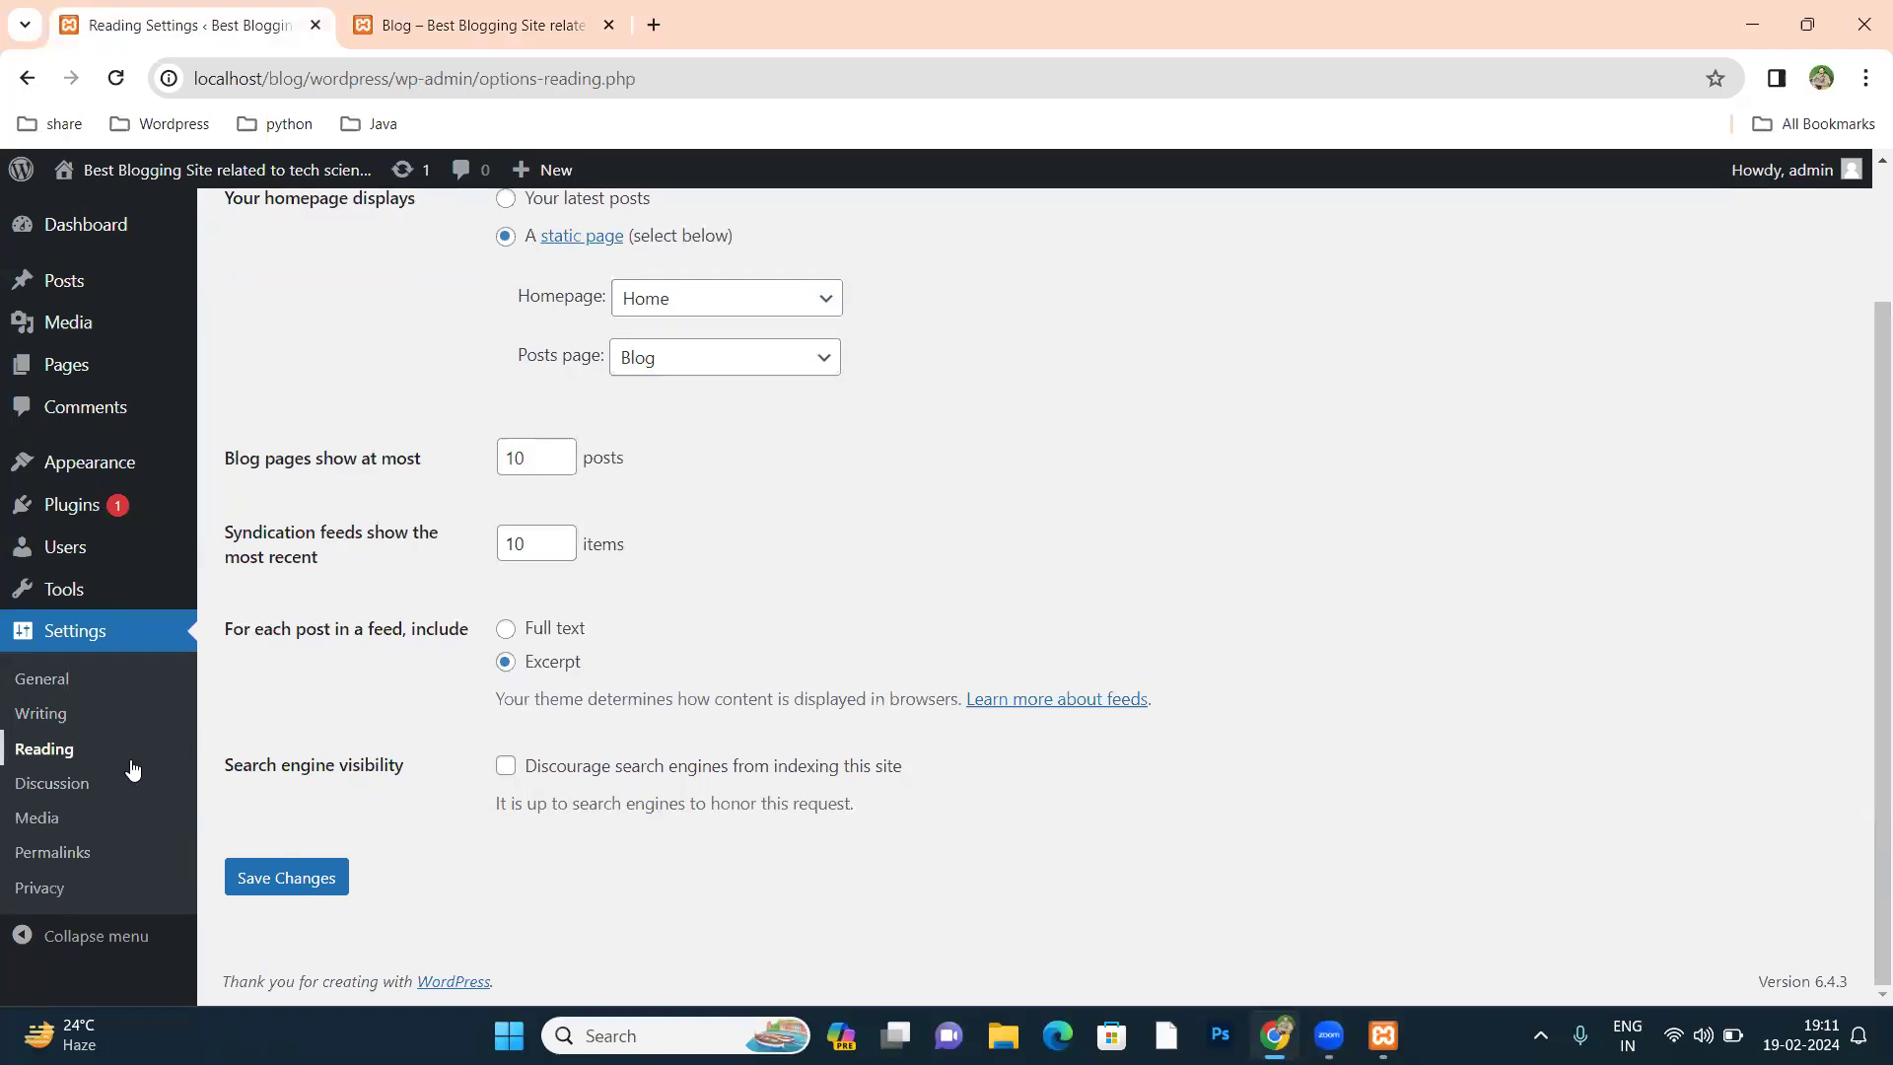
{"action": "left_click", "coordinate": [72, 786]}
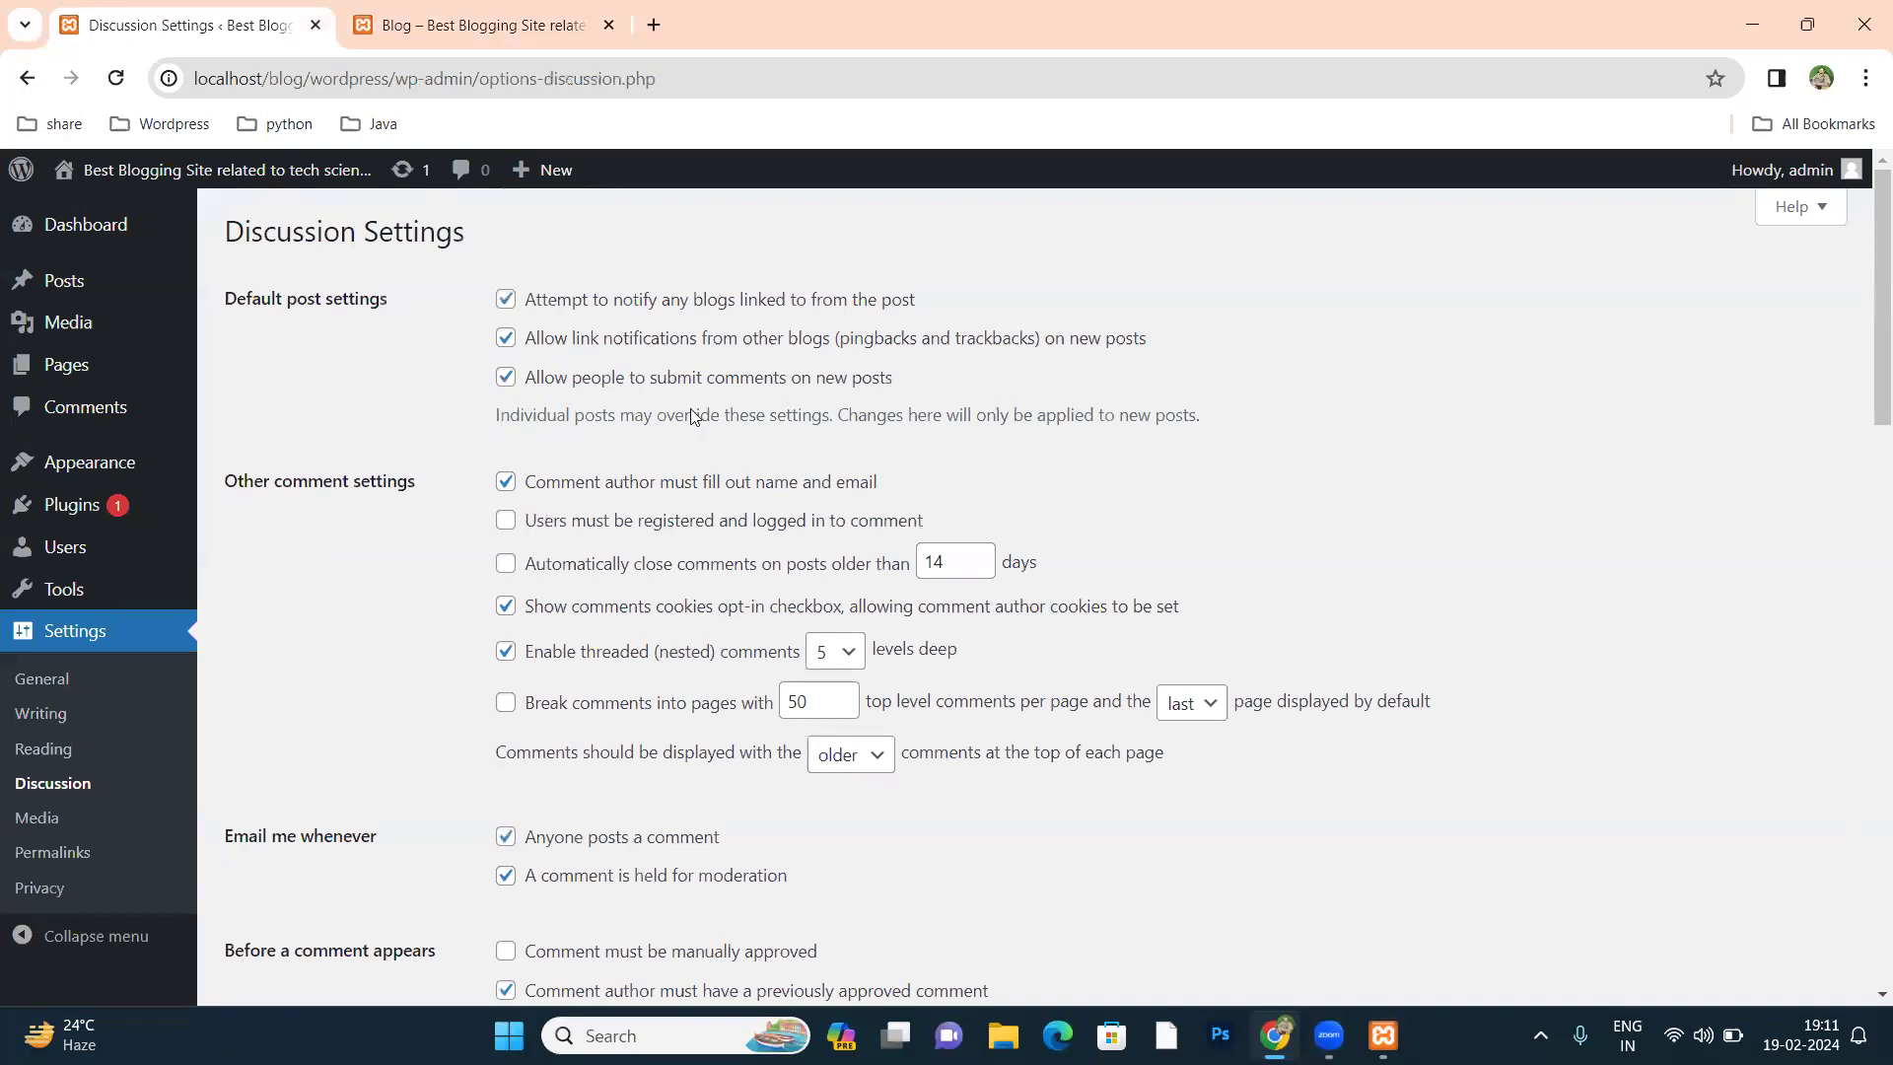
{"action": "scroll", "coordinate": [931, 590], "scroll_direction": "down", "scroll_amount": 2}
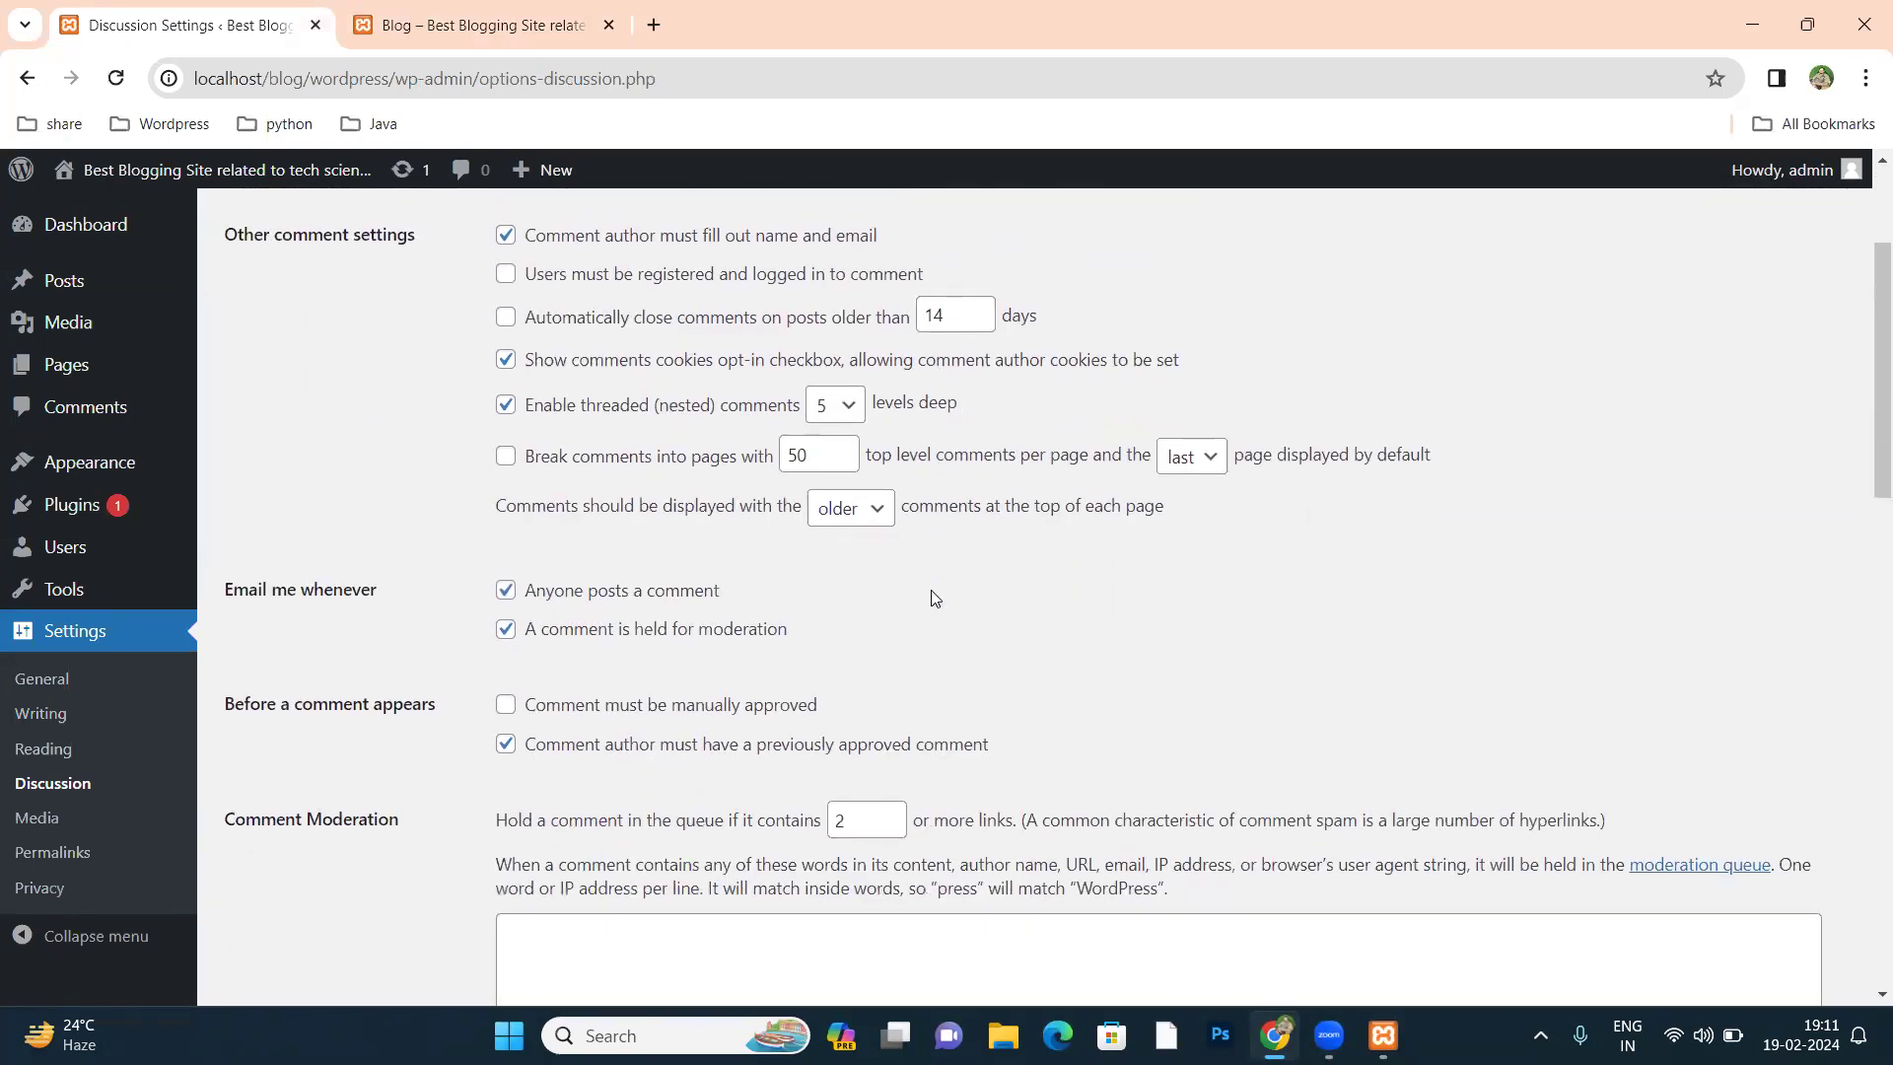
{"action": "scroll", "coordinate": [931, 590], "scroll_direction": "down", "scroll_amount": 5}
Step: Examine the image size and upload folder options in the Media Settings and open the Permalink Settings
{"action": "left_click", "coordinate": [67, 817]}
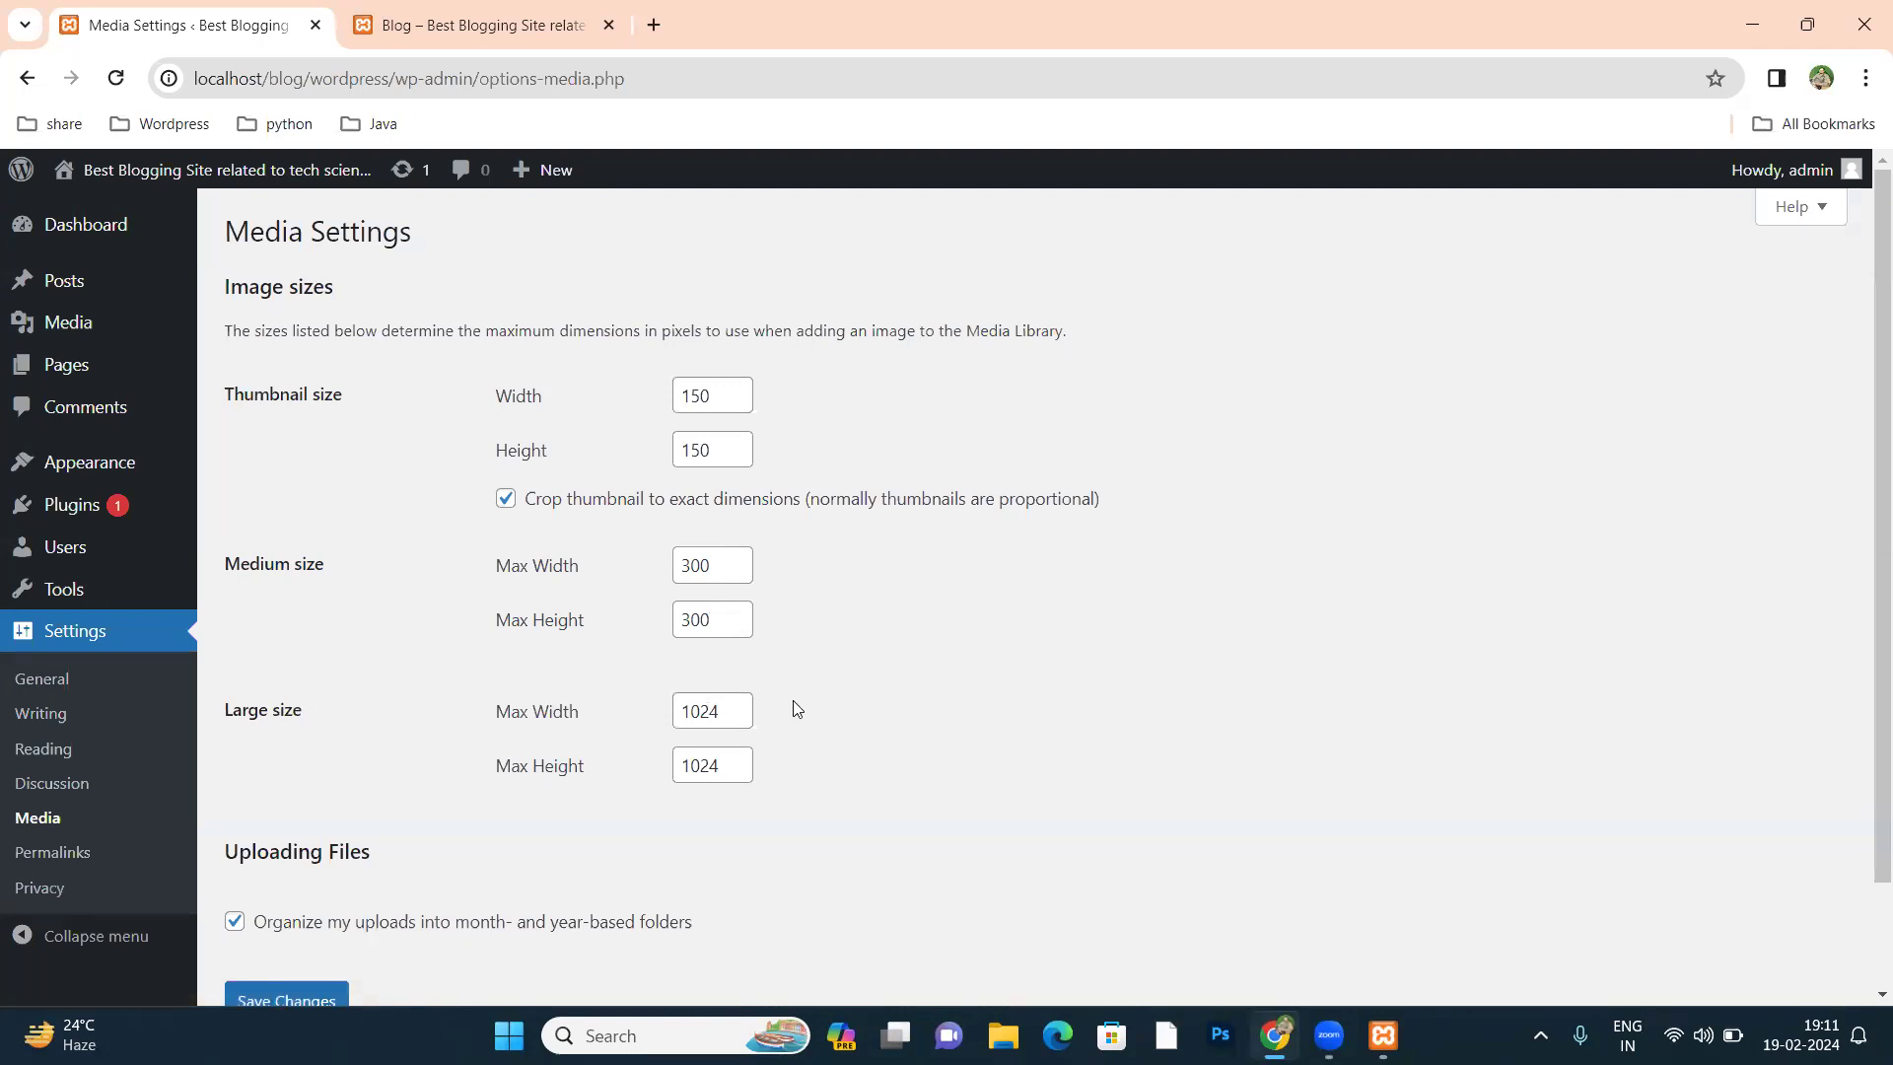
{"action": "scroll", "coordinate": [796, 707], "scroll_direction": "down", "scroll_amount": 2}
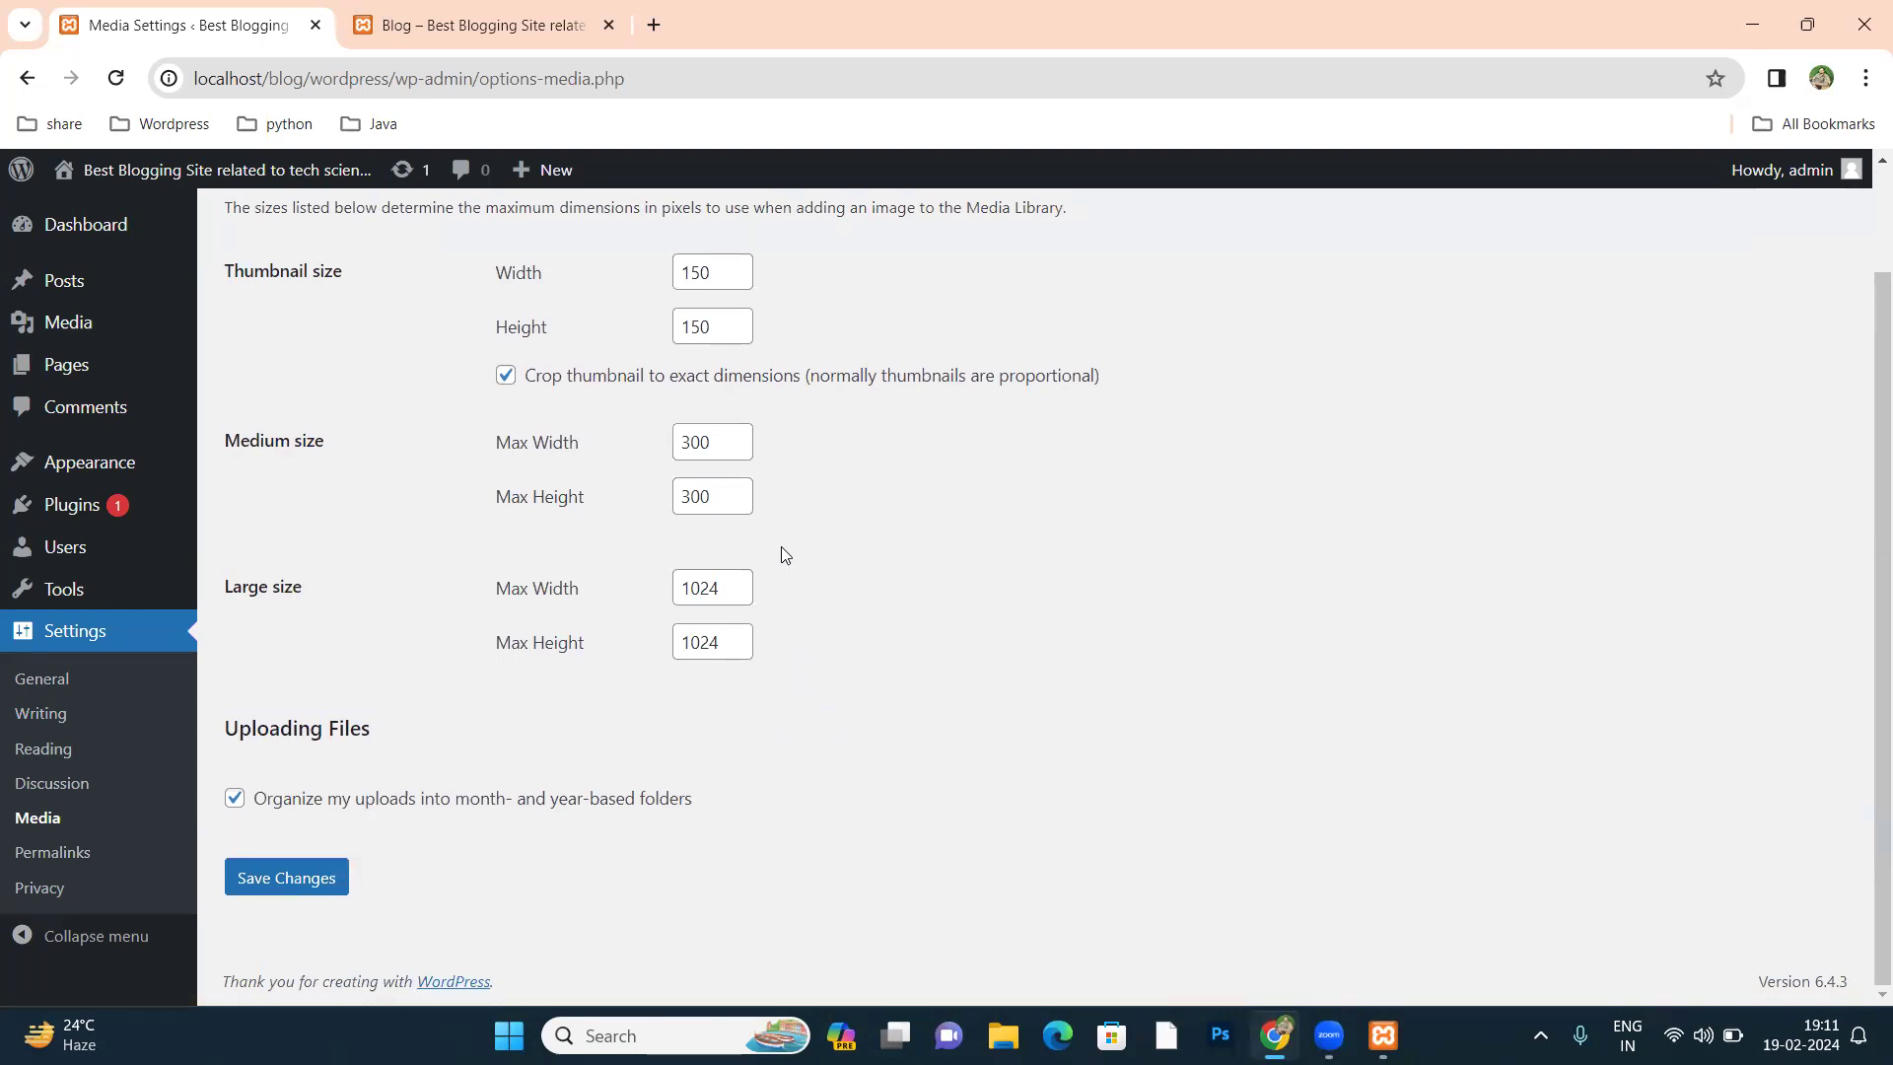
{"action": "left_click", "coordinate": [65, 856]}
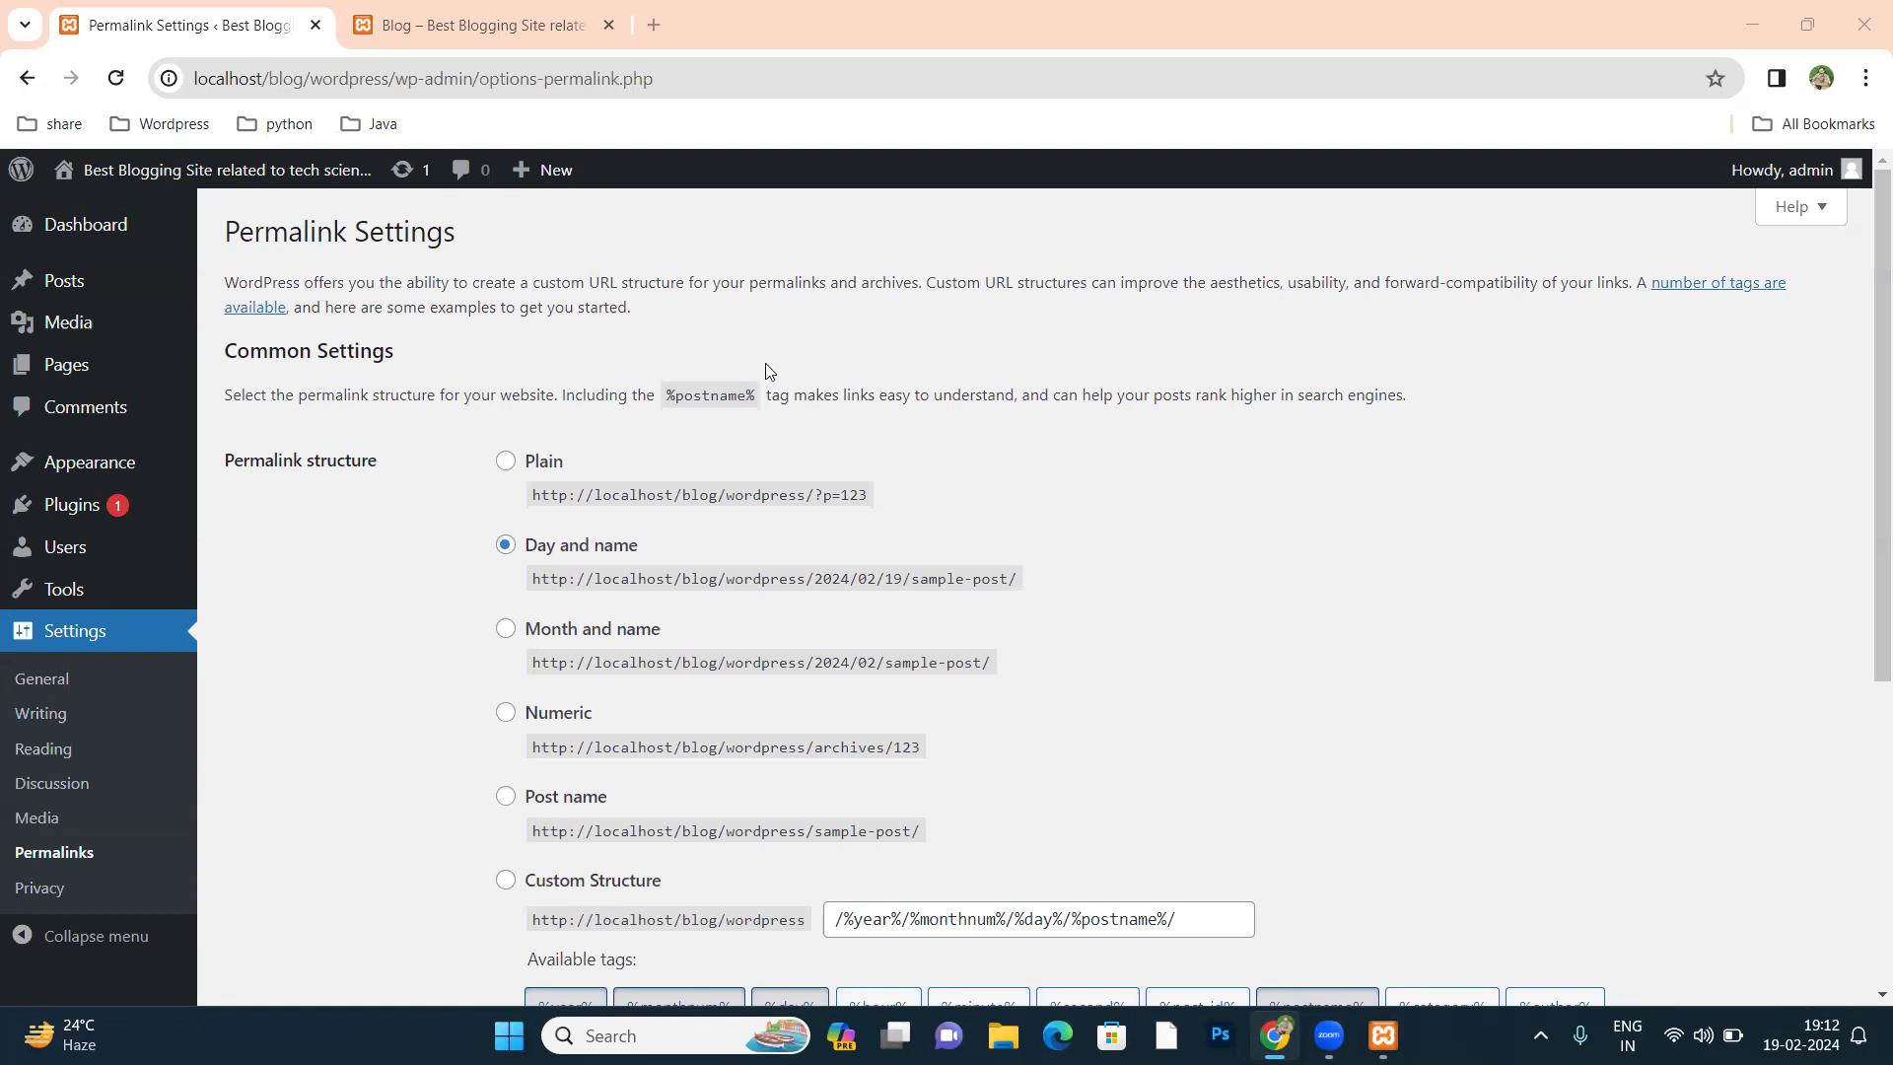
Step: Inspect the page slug in the public Blog page's address and select the Post name structure in the Permalink Settings
{"action": "left_click", "coordinate": [365, 28]}
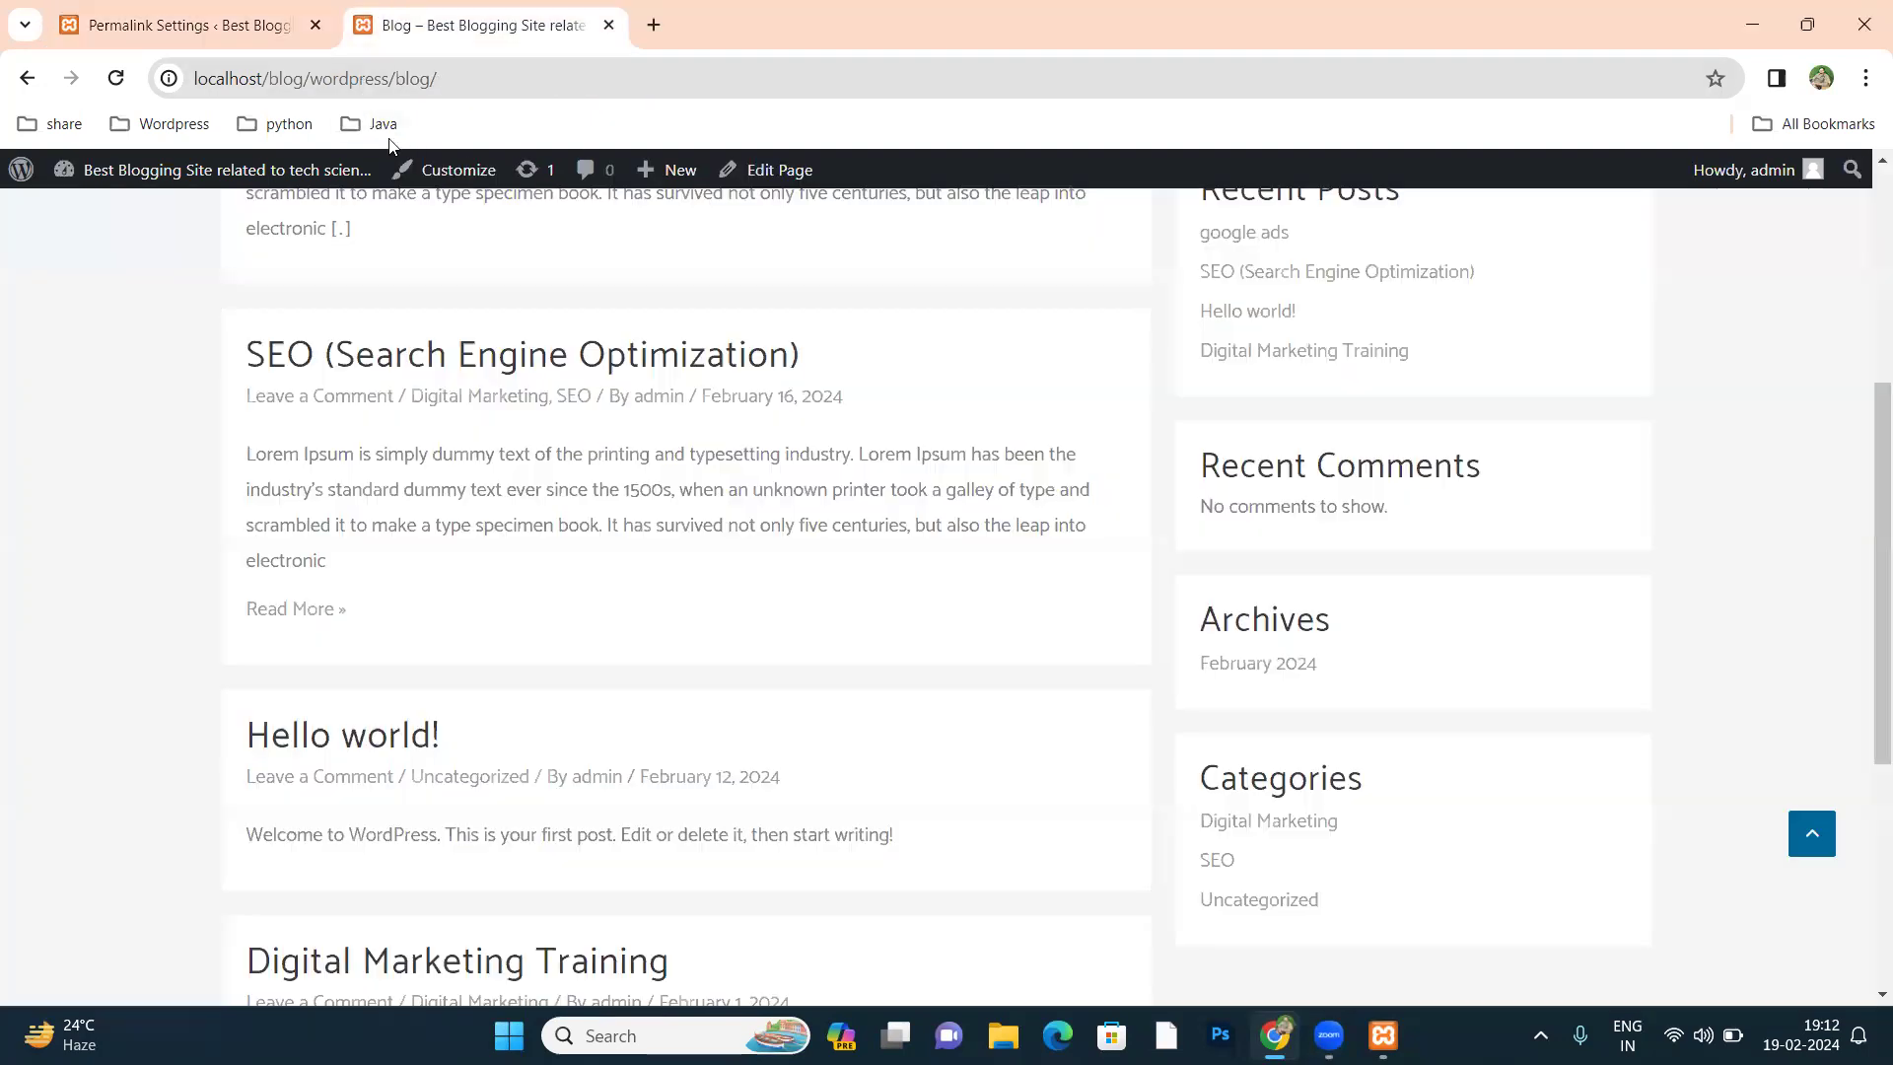
{"action": "double_click", "coordinate": [417, 81]}
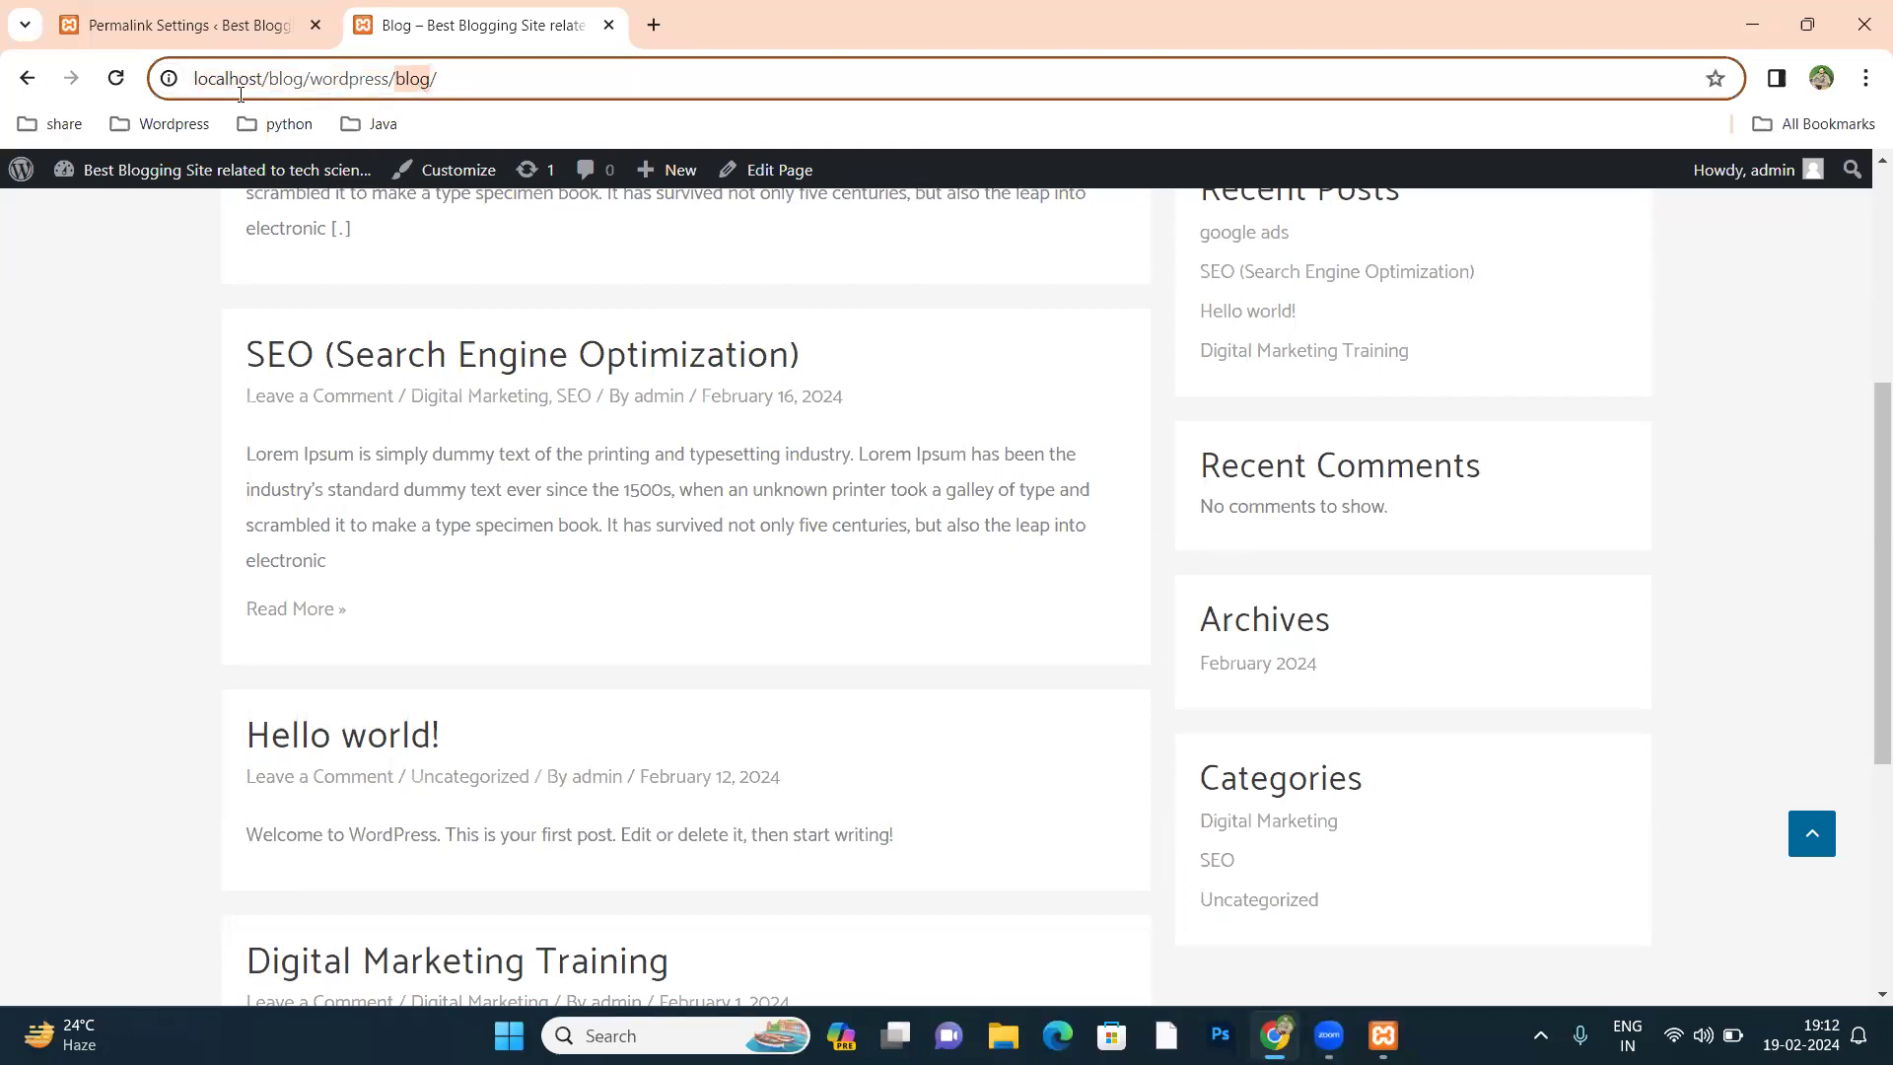
{"action": "left_click", "coordinate": [219, 26]}
{"action": "scroll", "coordinate": [1112, 566], "scroll_direction": "up", "scroll_amount": 4}
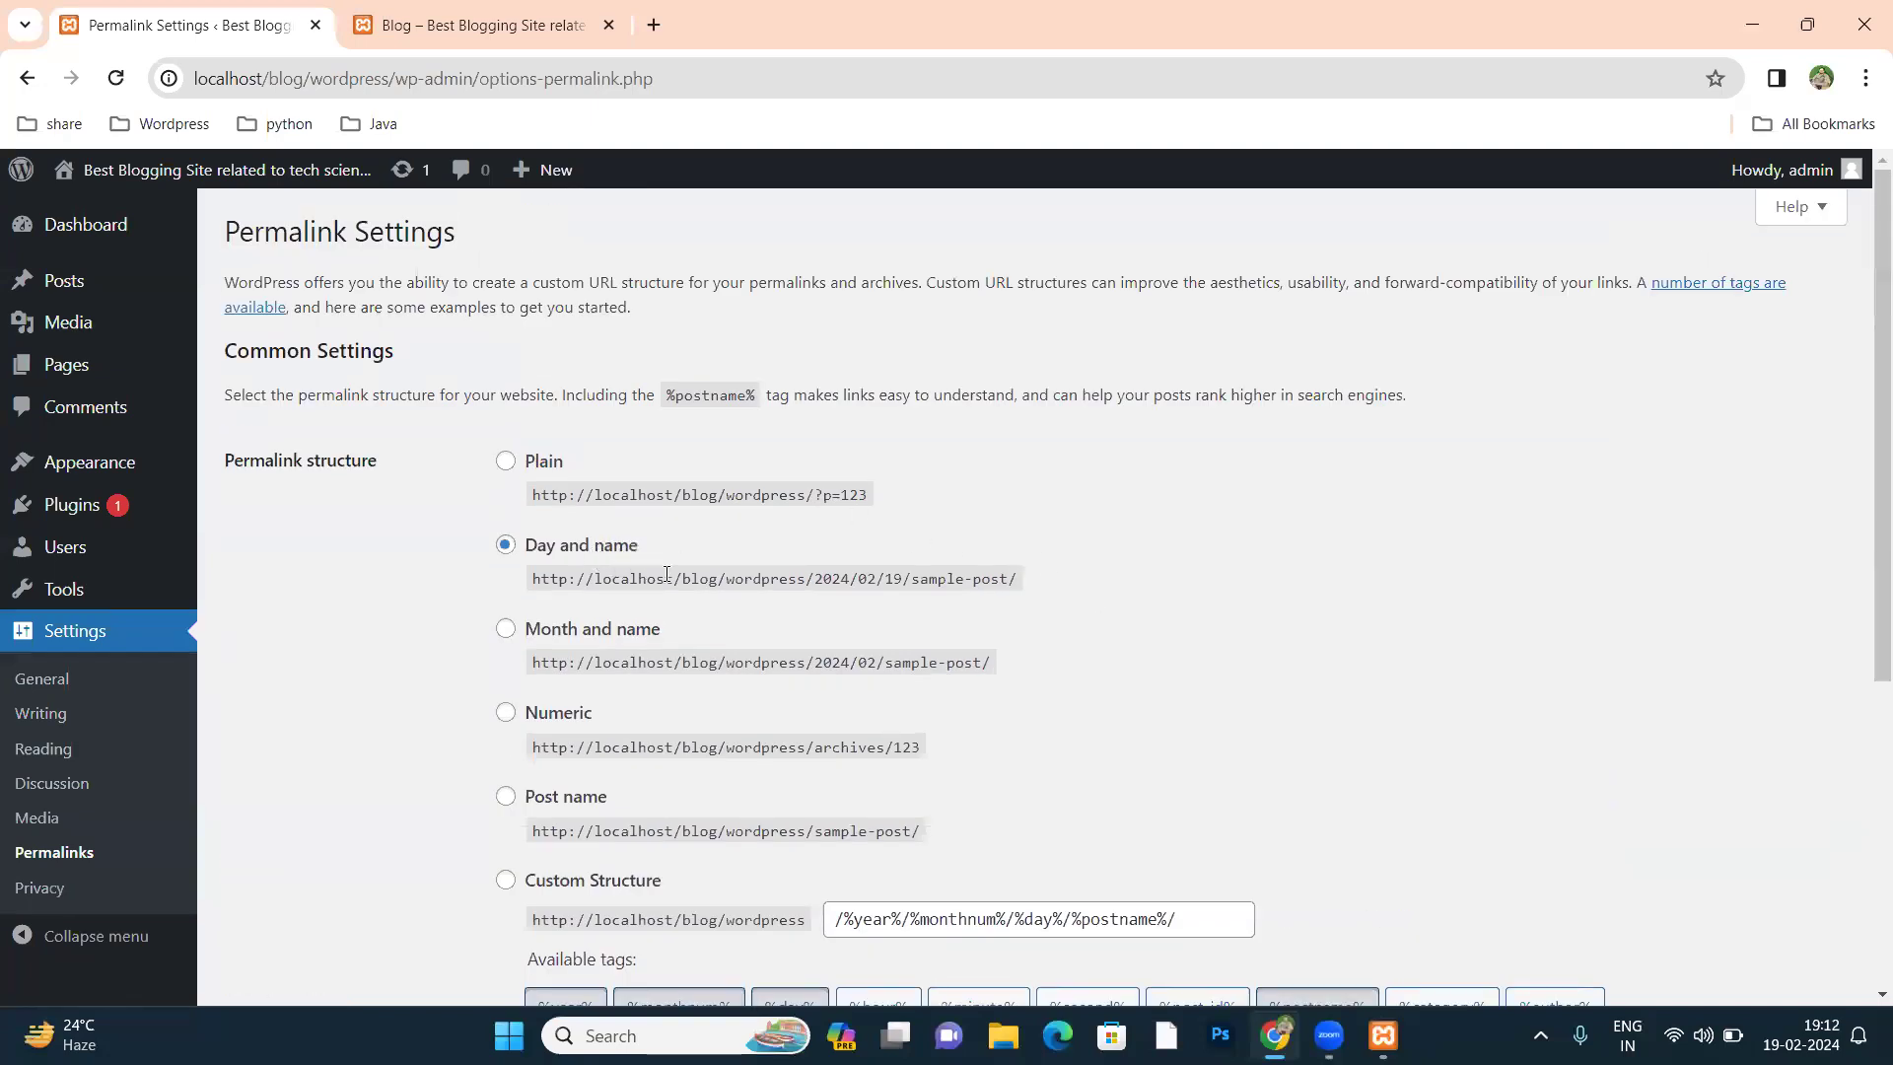
{"action": "scroll", "coordinate": [666, 574], "scroll_direction": "down", "scroll_amount": 2}
{"action": "left_click", "coordinate": [505, 549]}
Step: View the Digital Marketing Course page under Services on the public site to check its address, and return to the Permalink Settings
{"action": "key", "text": "ctrl+Tab"}
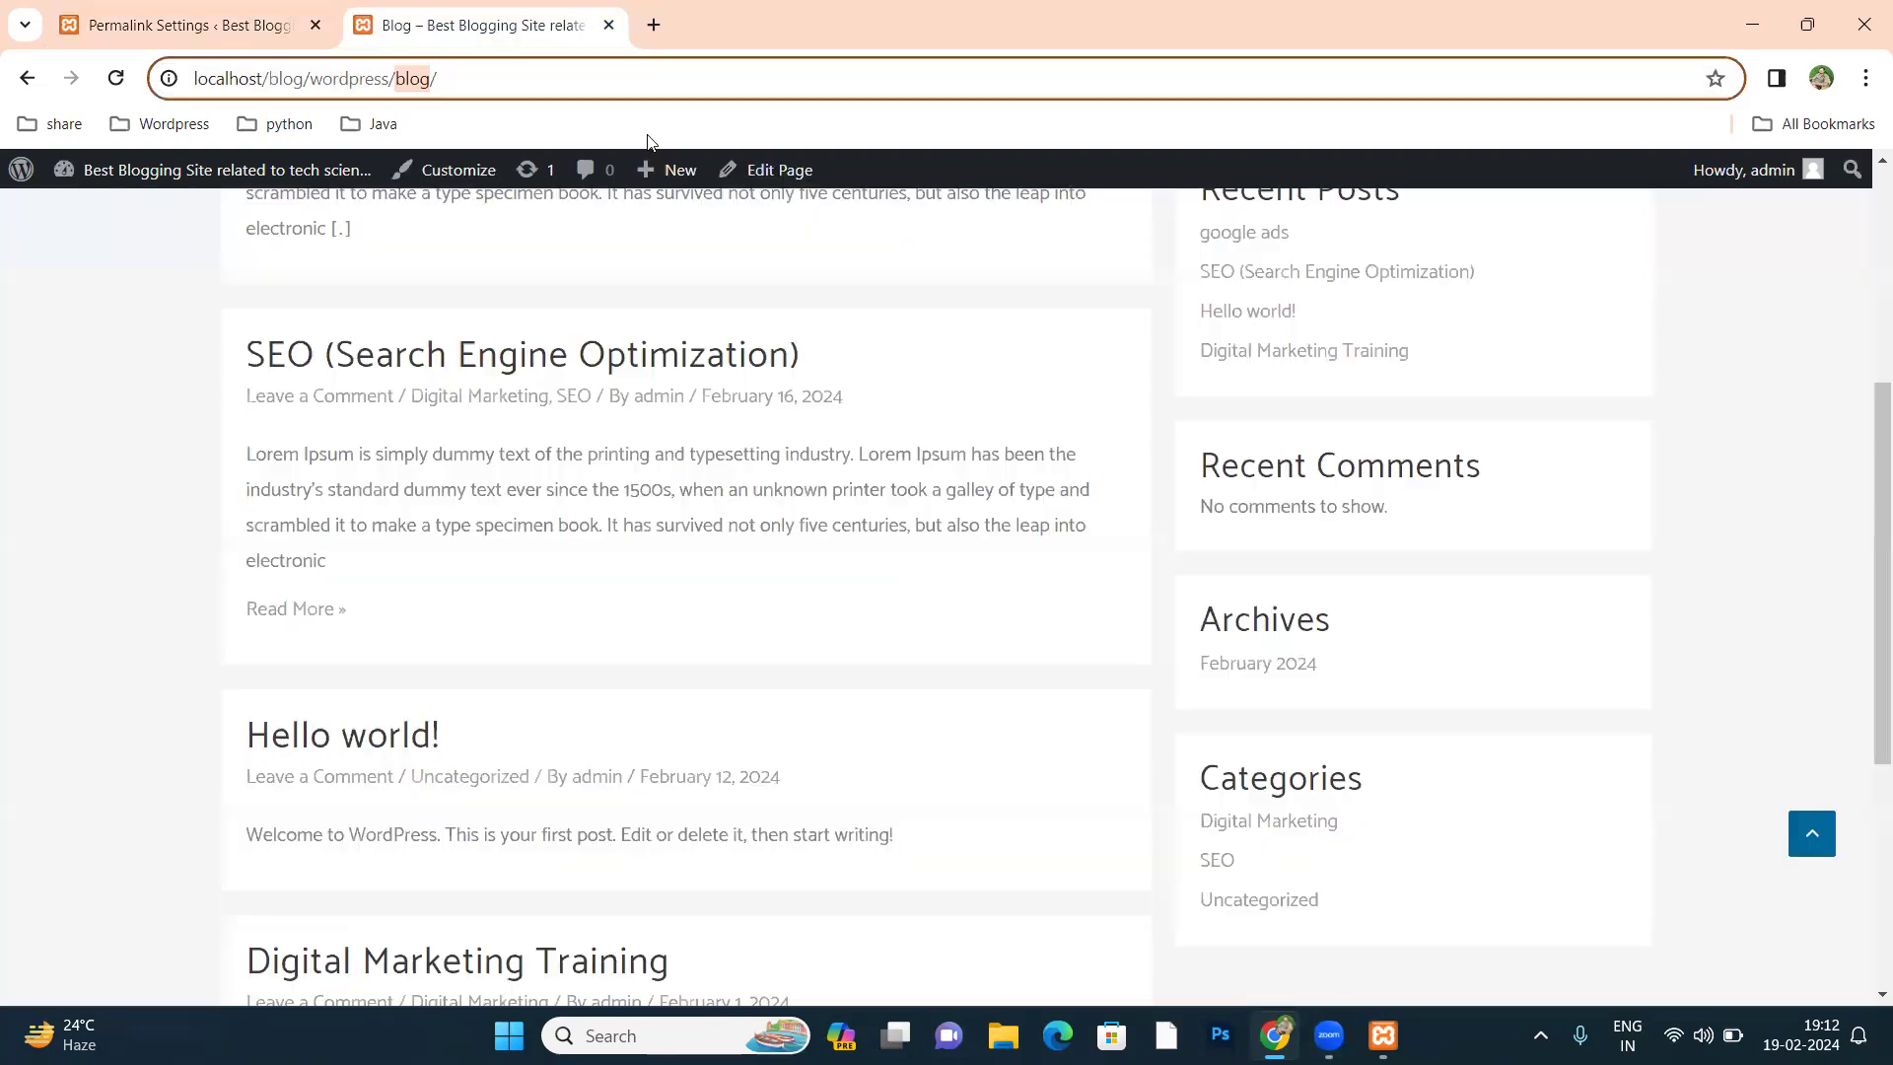
{"action": "scroll", "coordinate": [1258, 246], "scroll_direction": "up", "scroll_amount": 5}
{"action": "mouse_move", "coordinate": [1373, 246]}
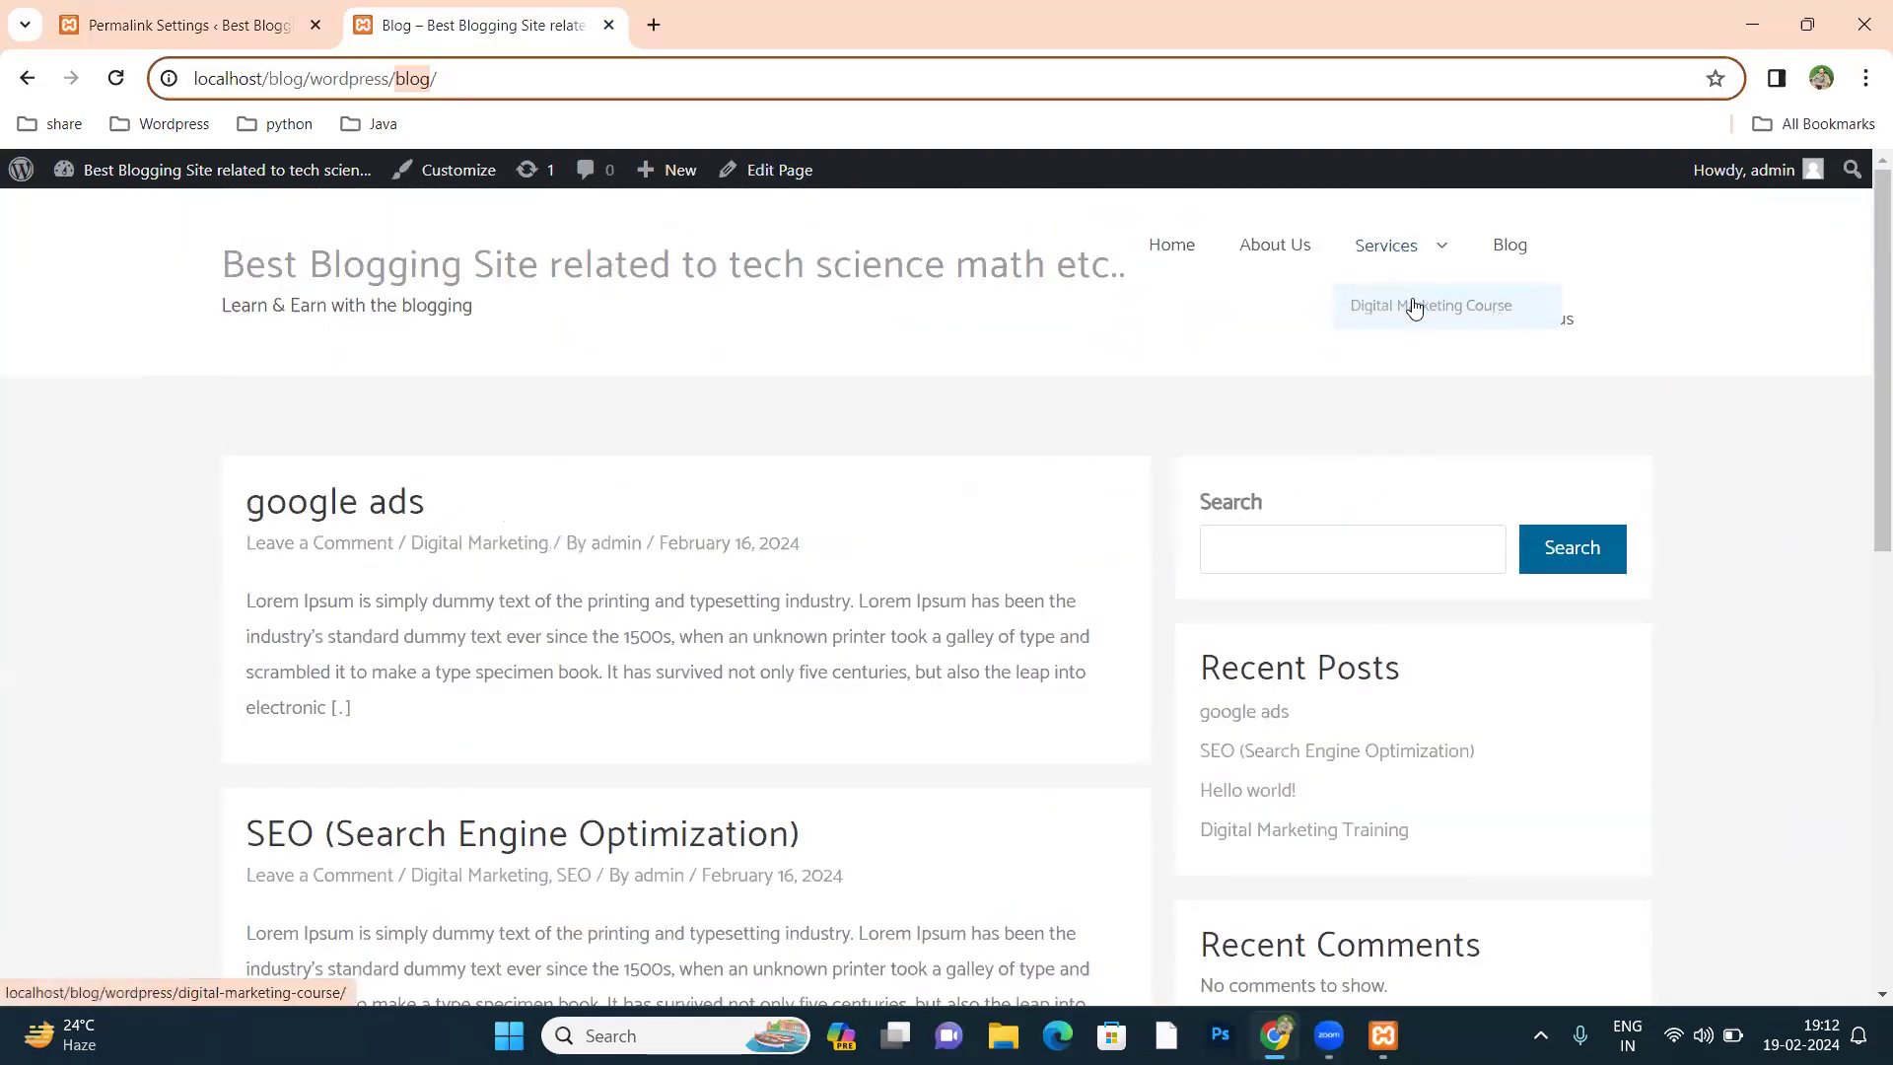
{"action": "left_click", "coordinate": [1414, 308]}
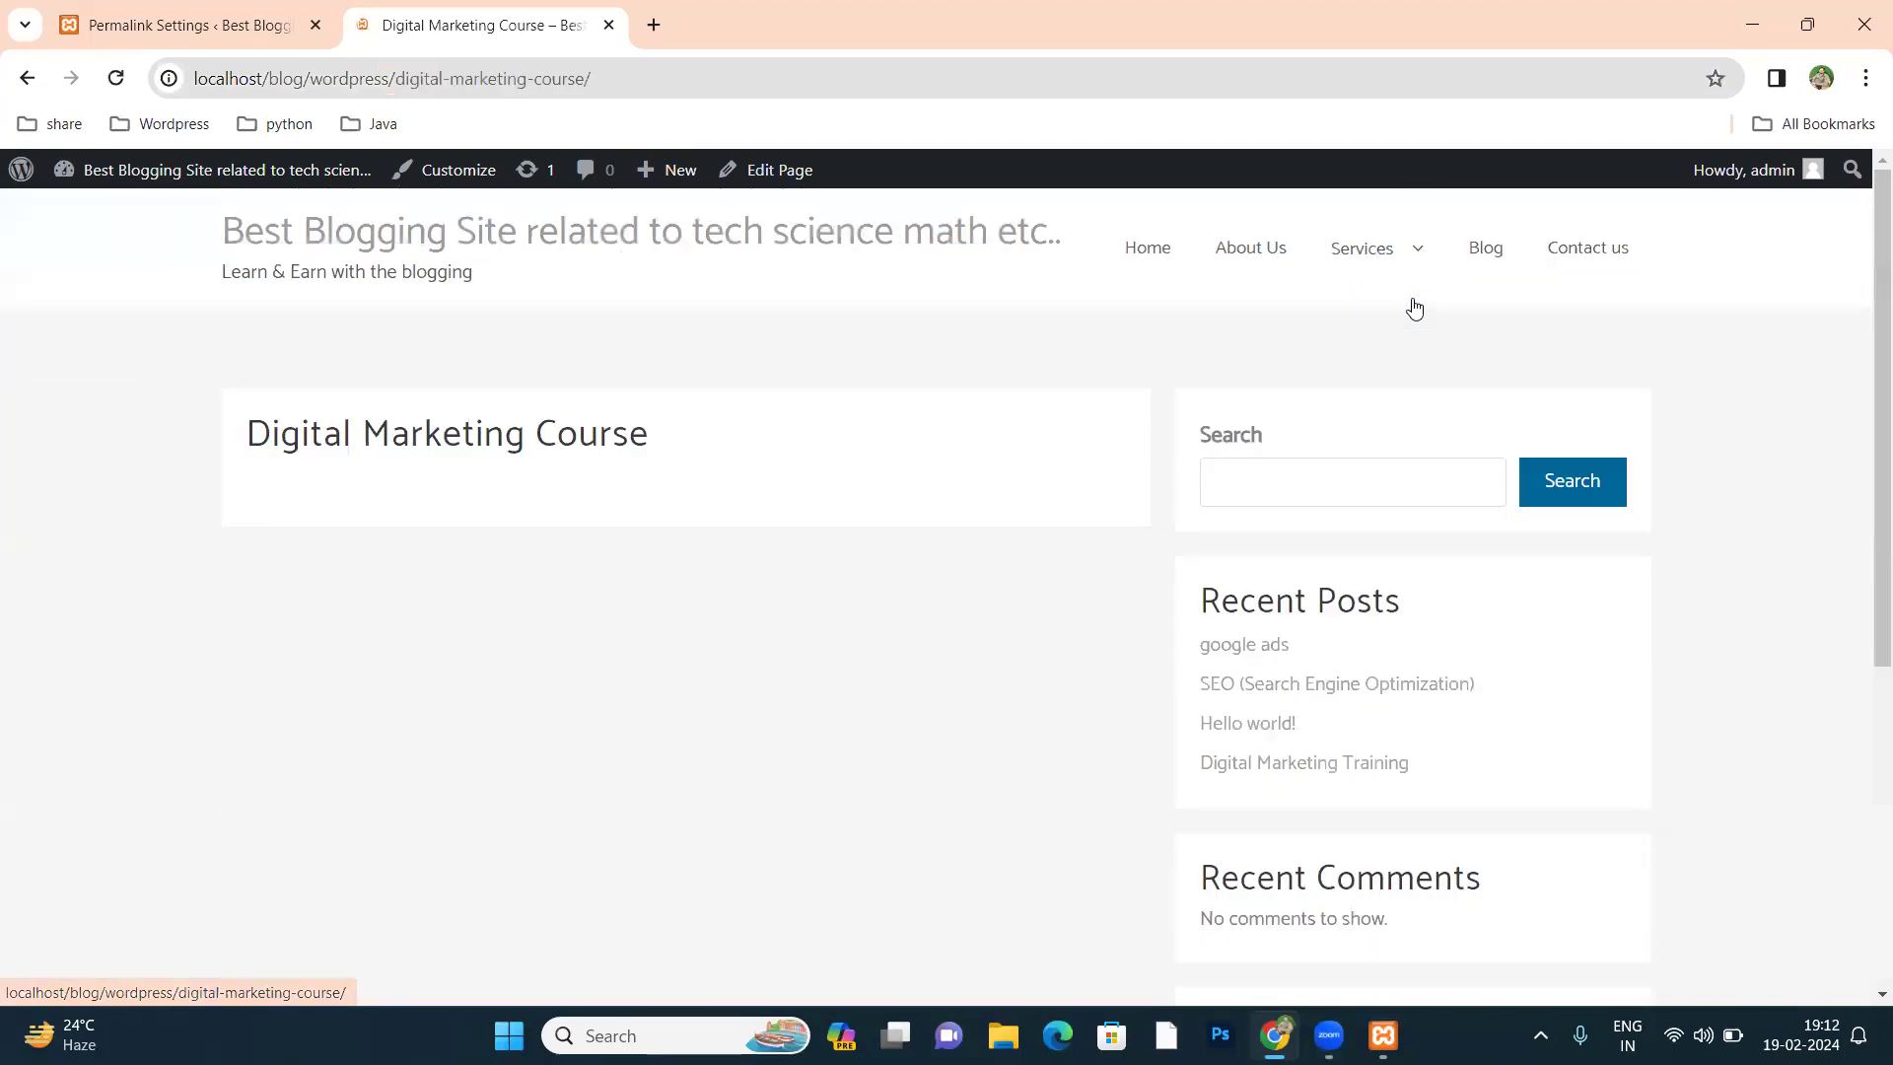
{"action": "left_click", "coordinate": [242, 25]}
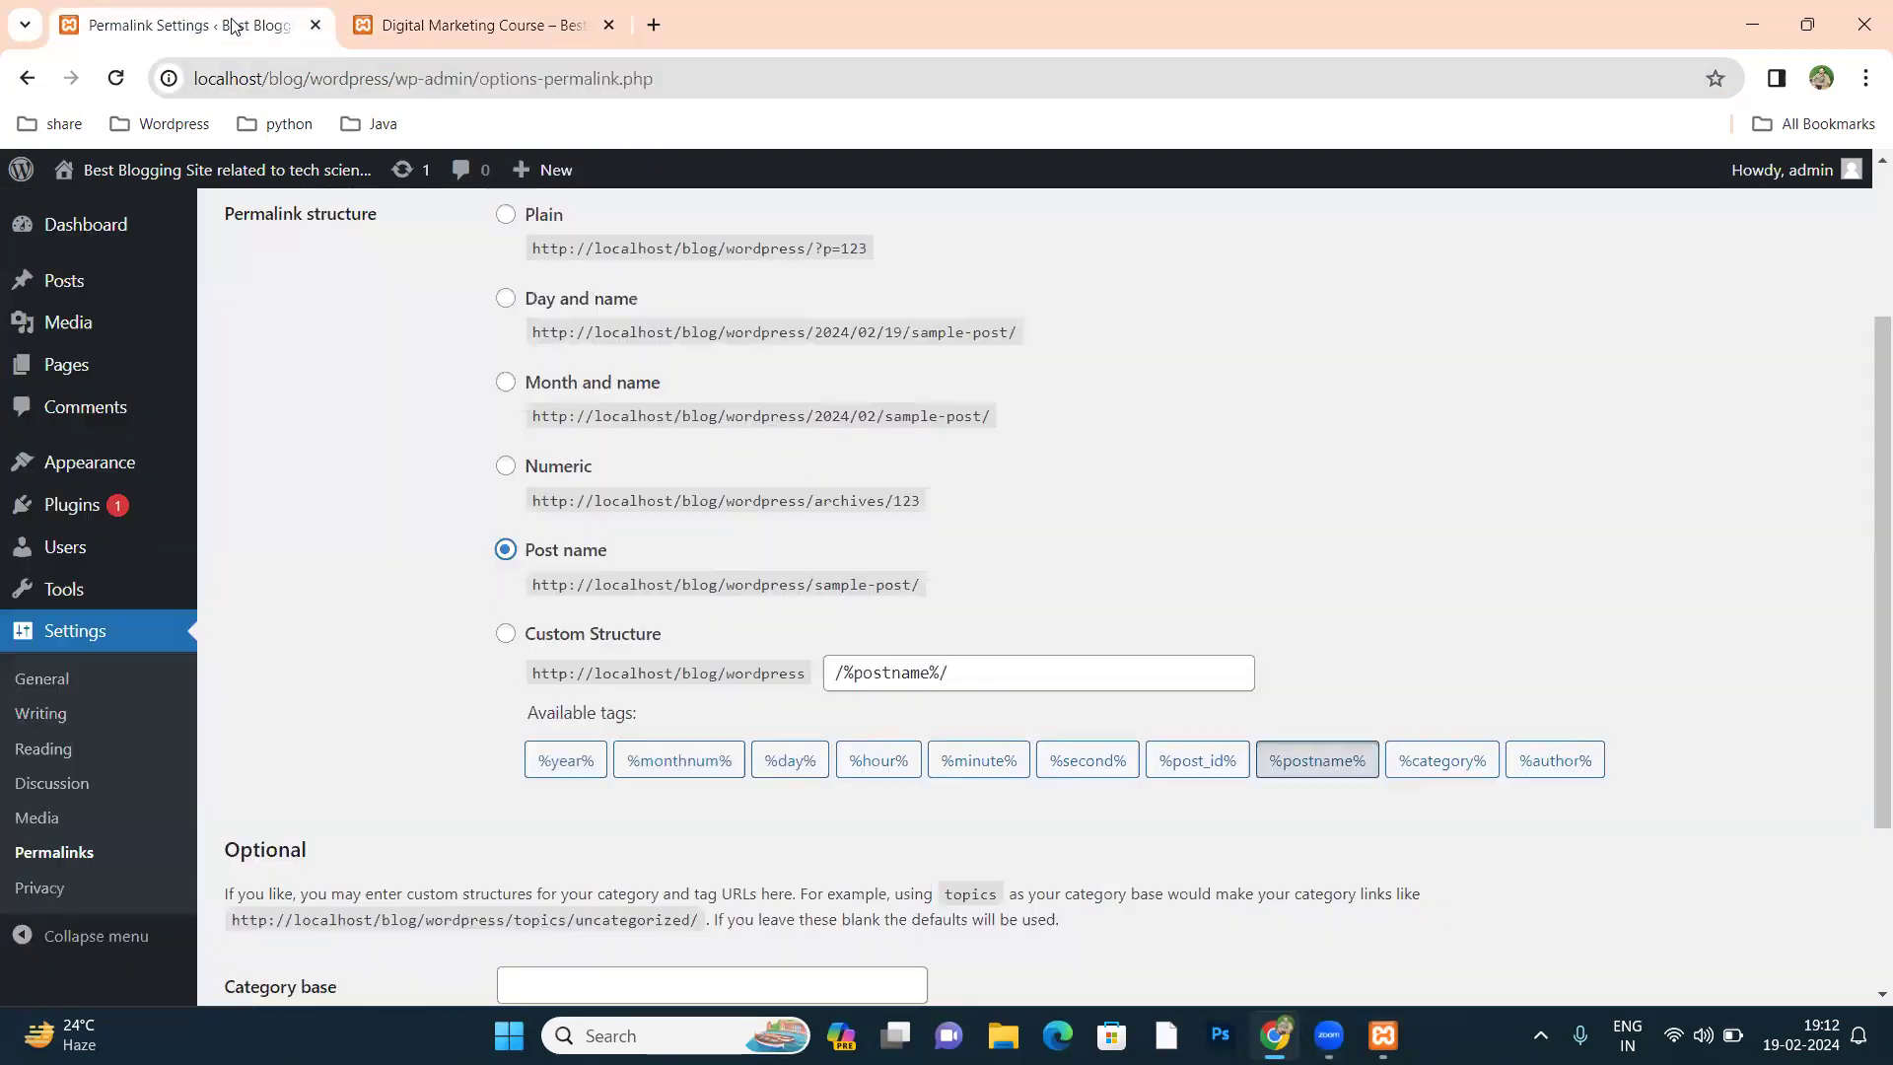
Step: Save the Permalink Settings with the Post name structure, leaving the category base and tag base blank
{"action": "scroll", "coordinate": [648, 570], "scroll_direction": "down", "scroll_amount": 3}
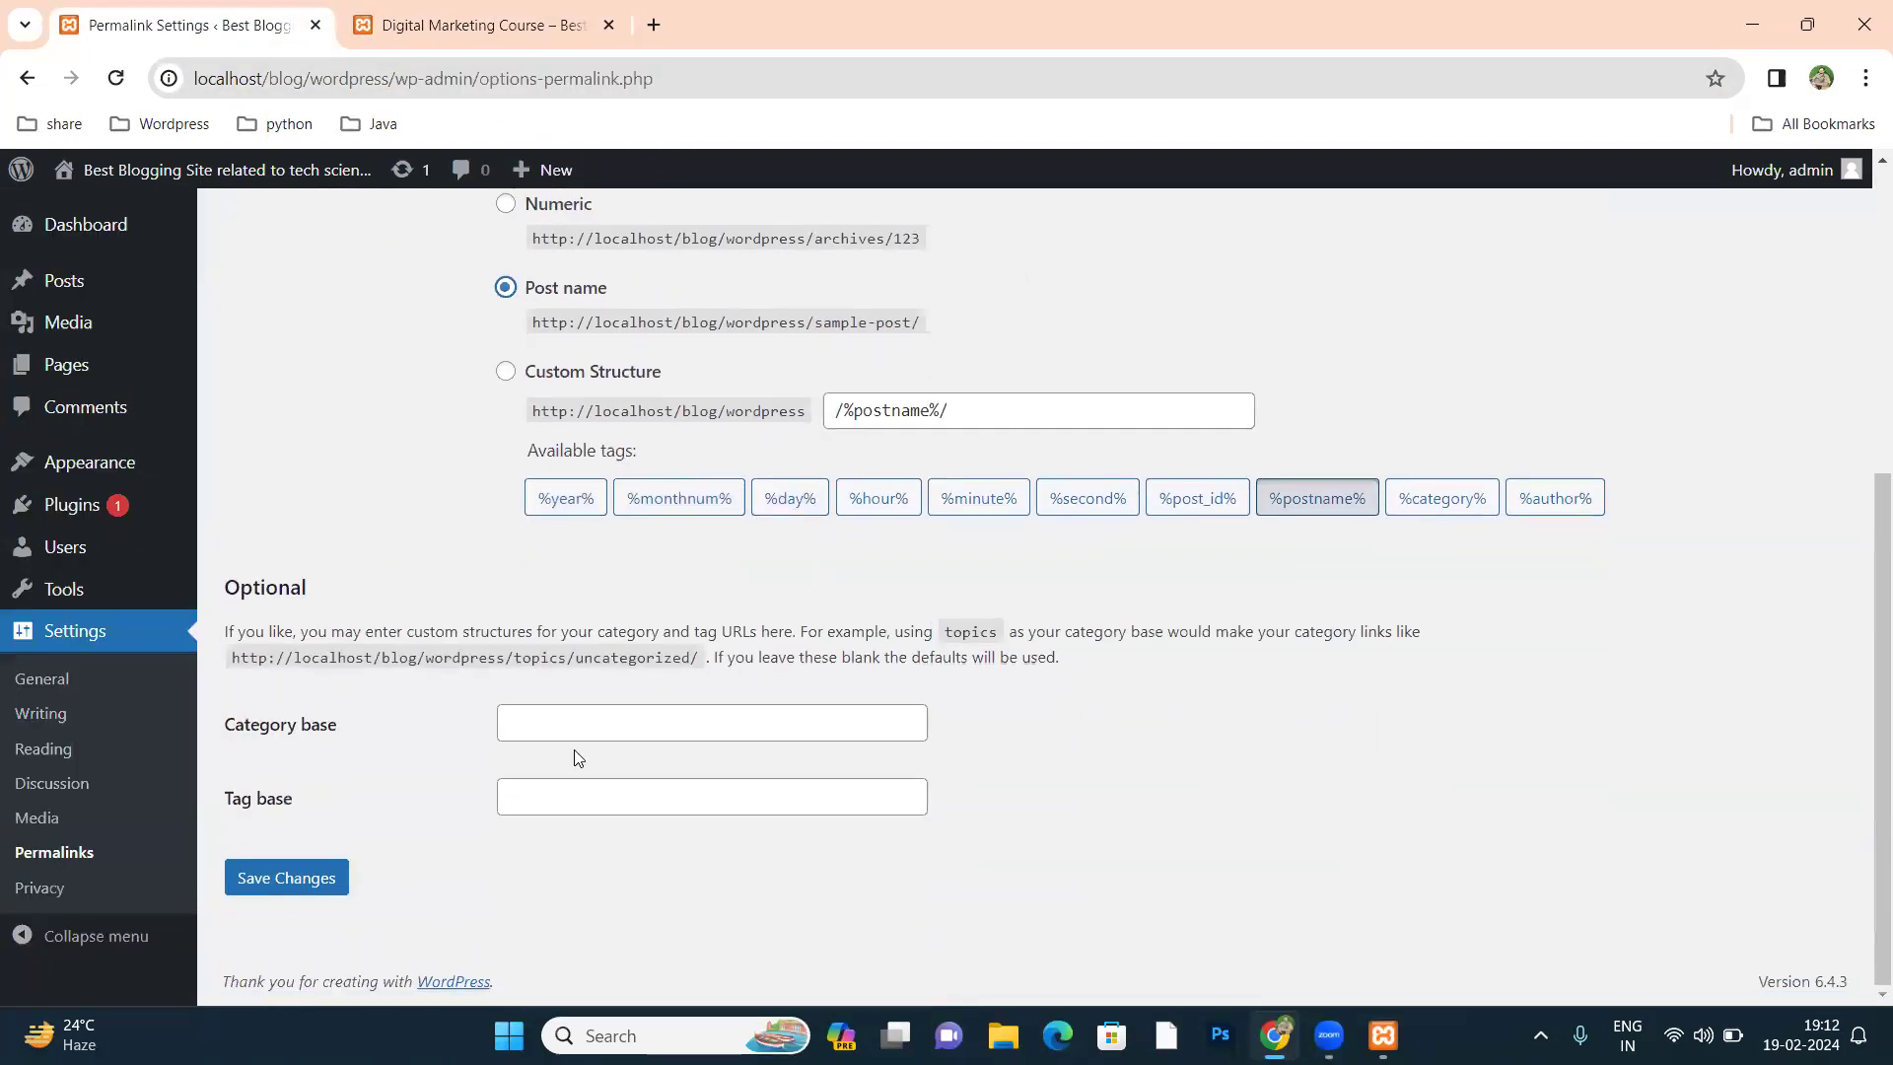
{"action": "left_click", "coordinate": [345, 873]}
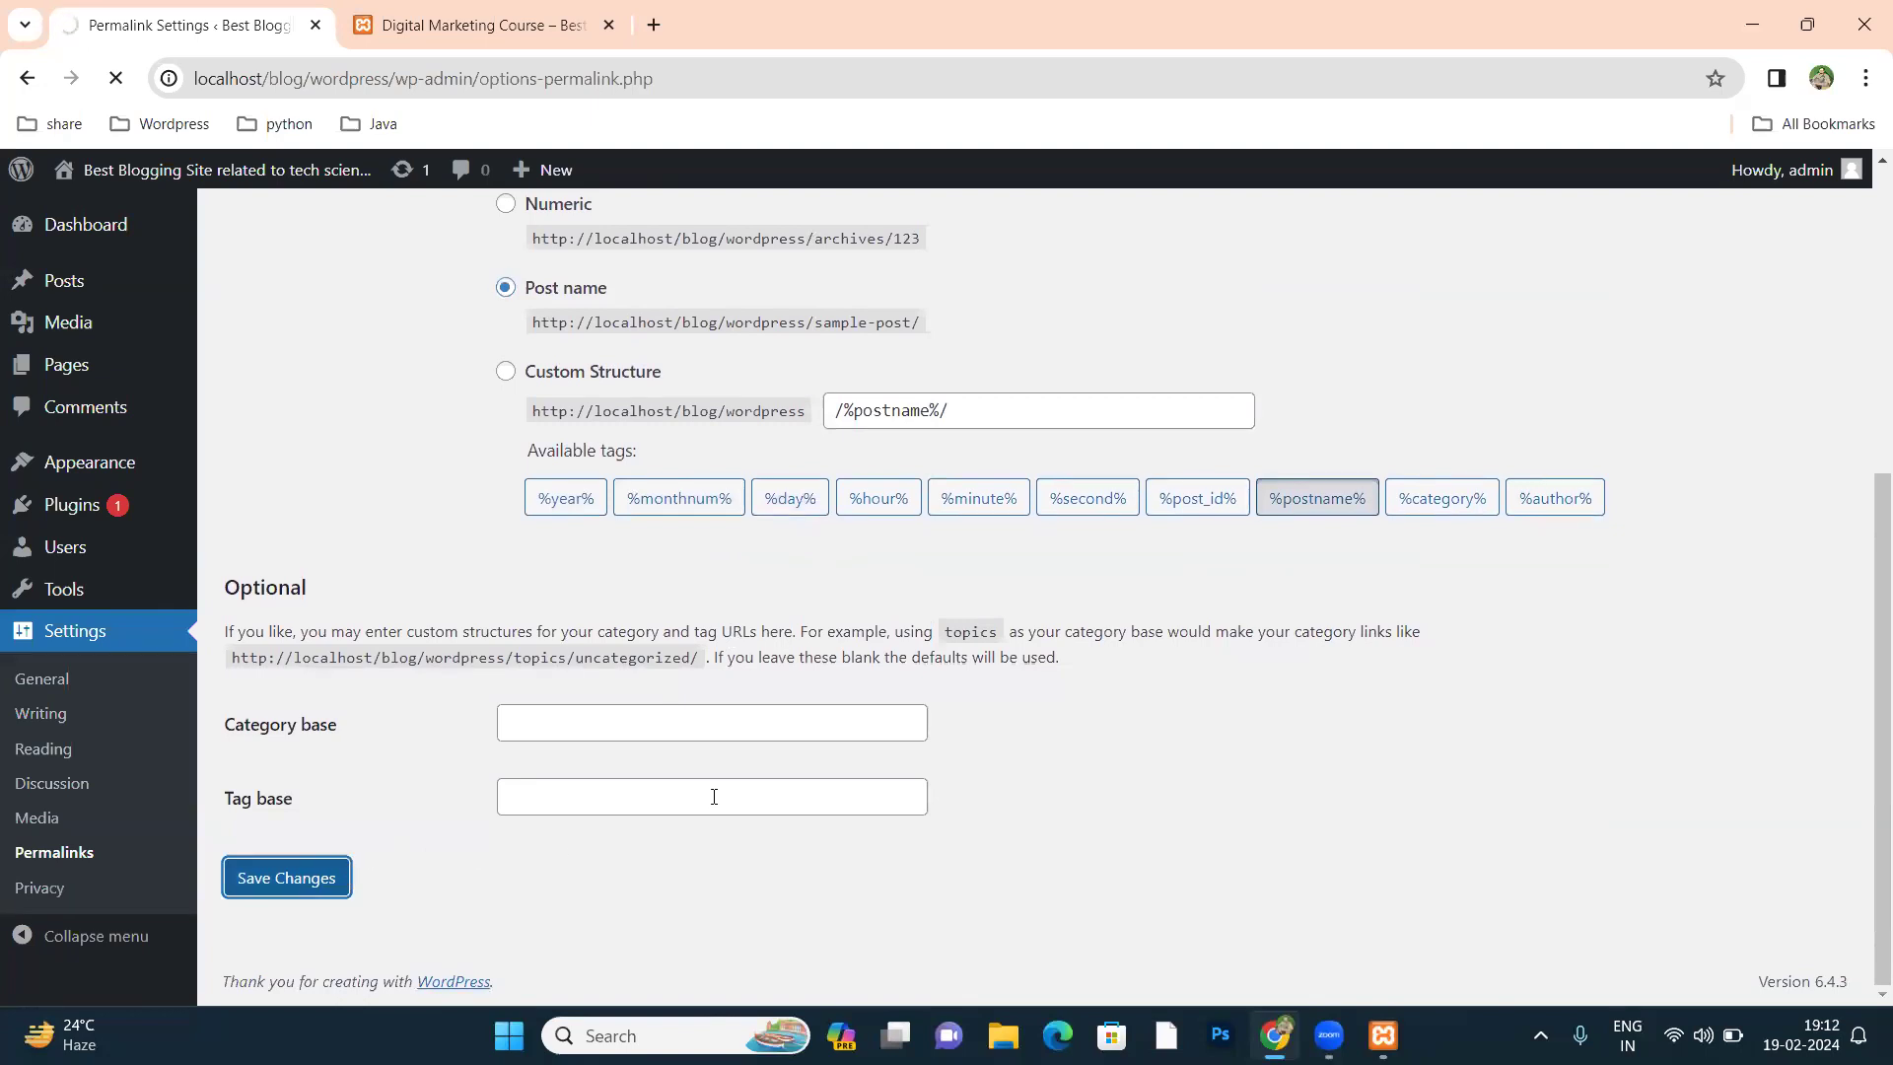
{"action": "scroll", "coordinate": [714, 797], "scroll_direction": "down", "scroll_amount": 5}
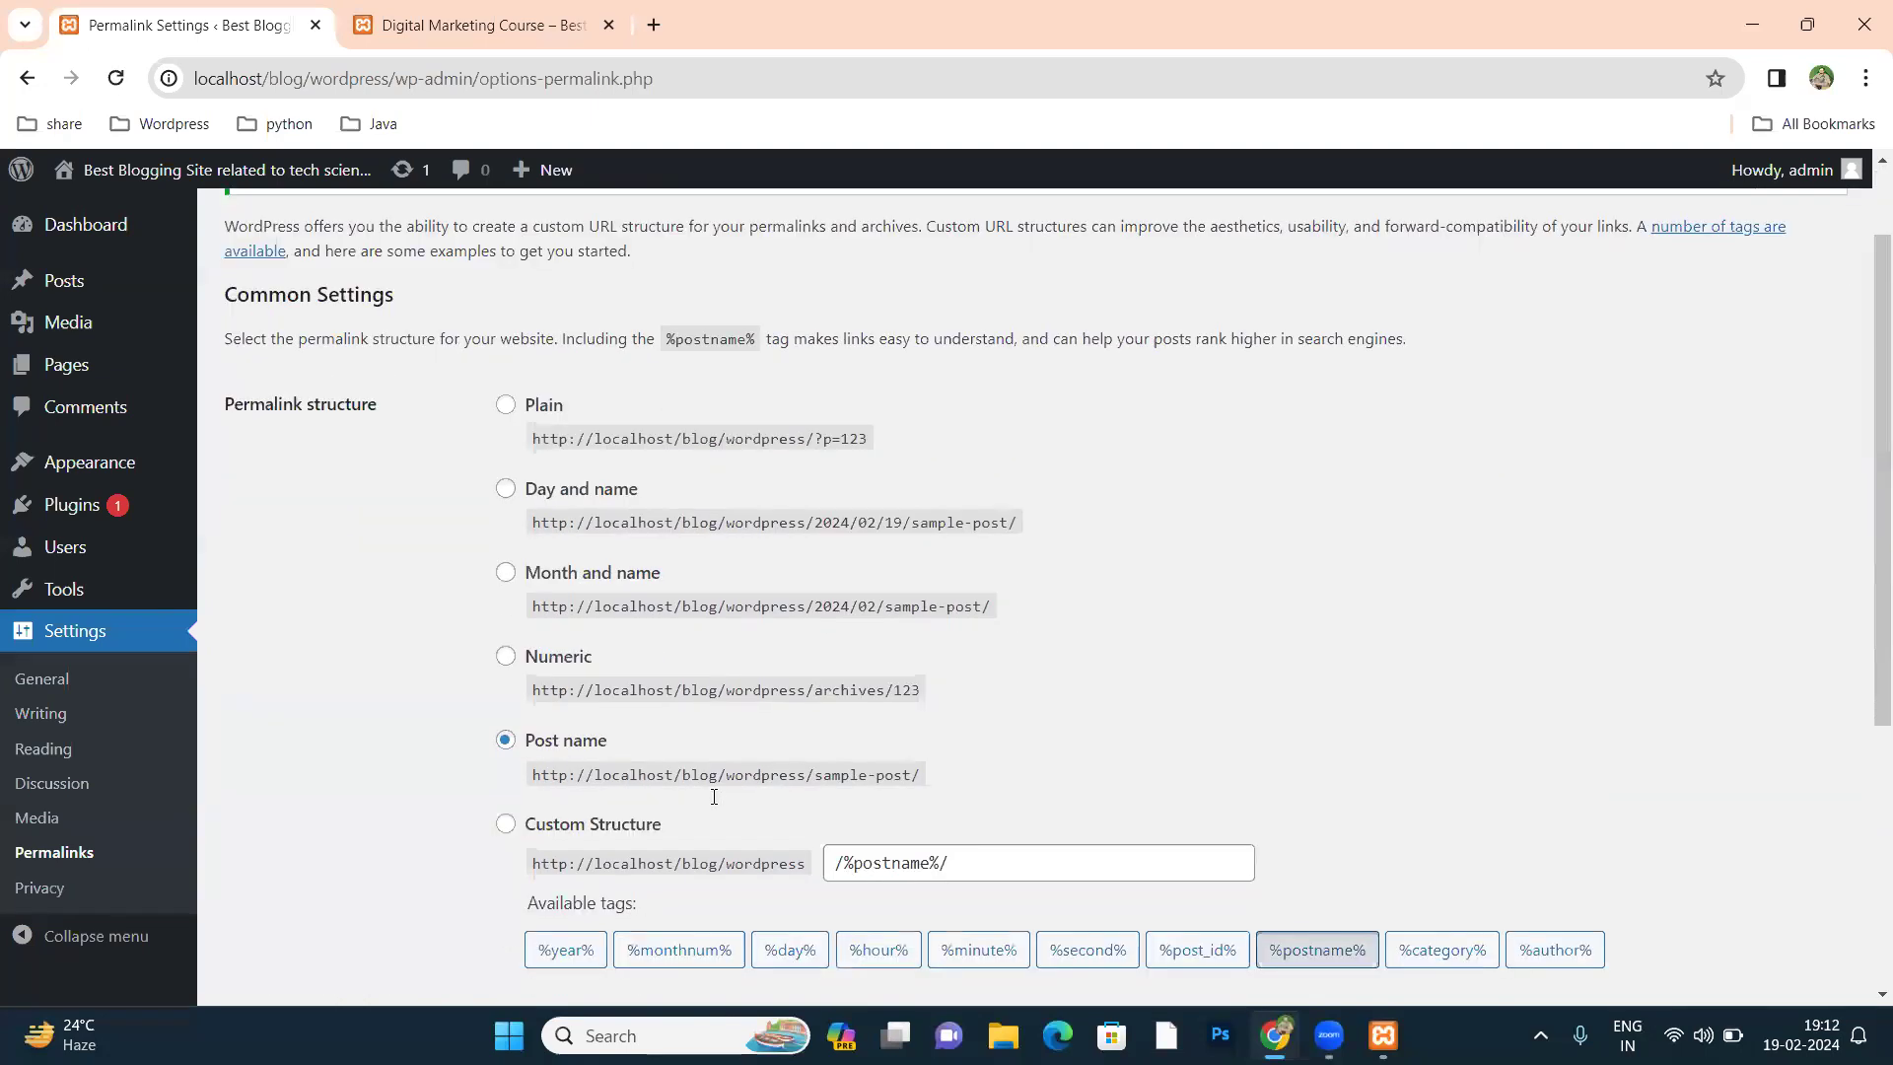
Step: Go to the Privacy Settings and examine the options for creating or selecting a Privacy Policy page
{"action": "left_click", "coordinate": [39, 889]}
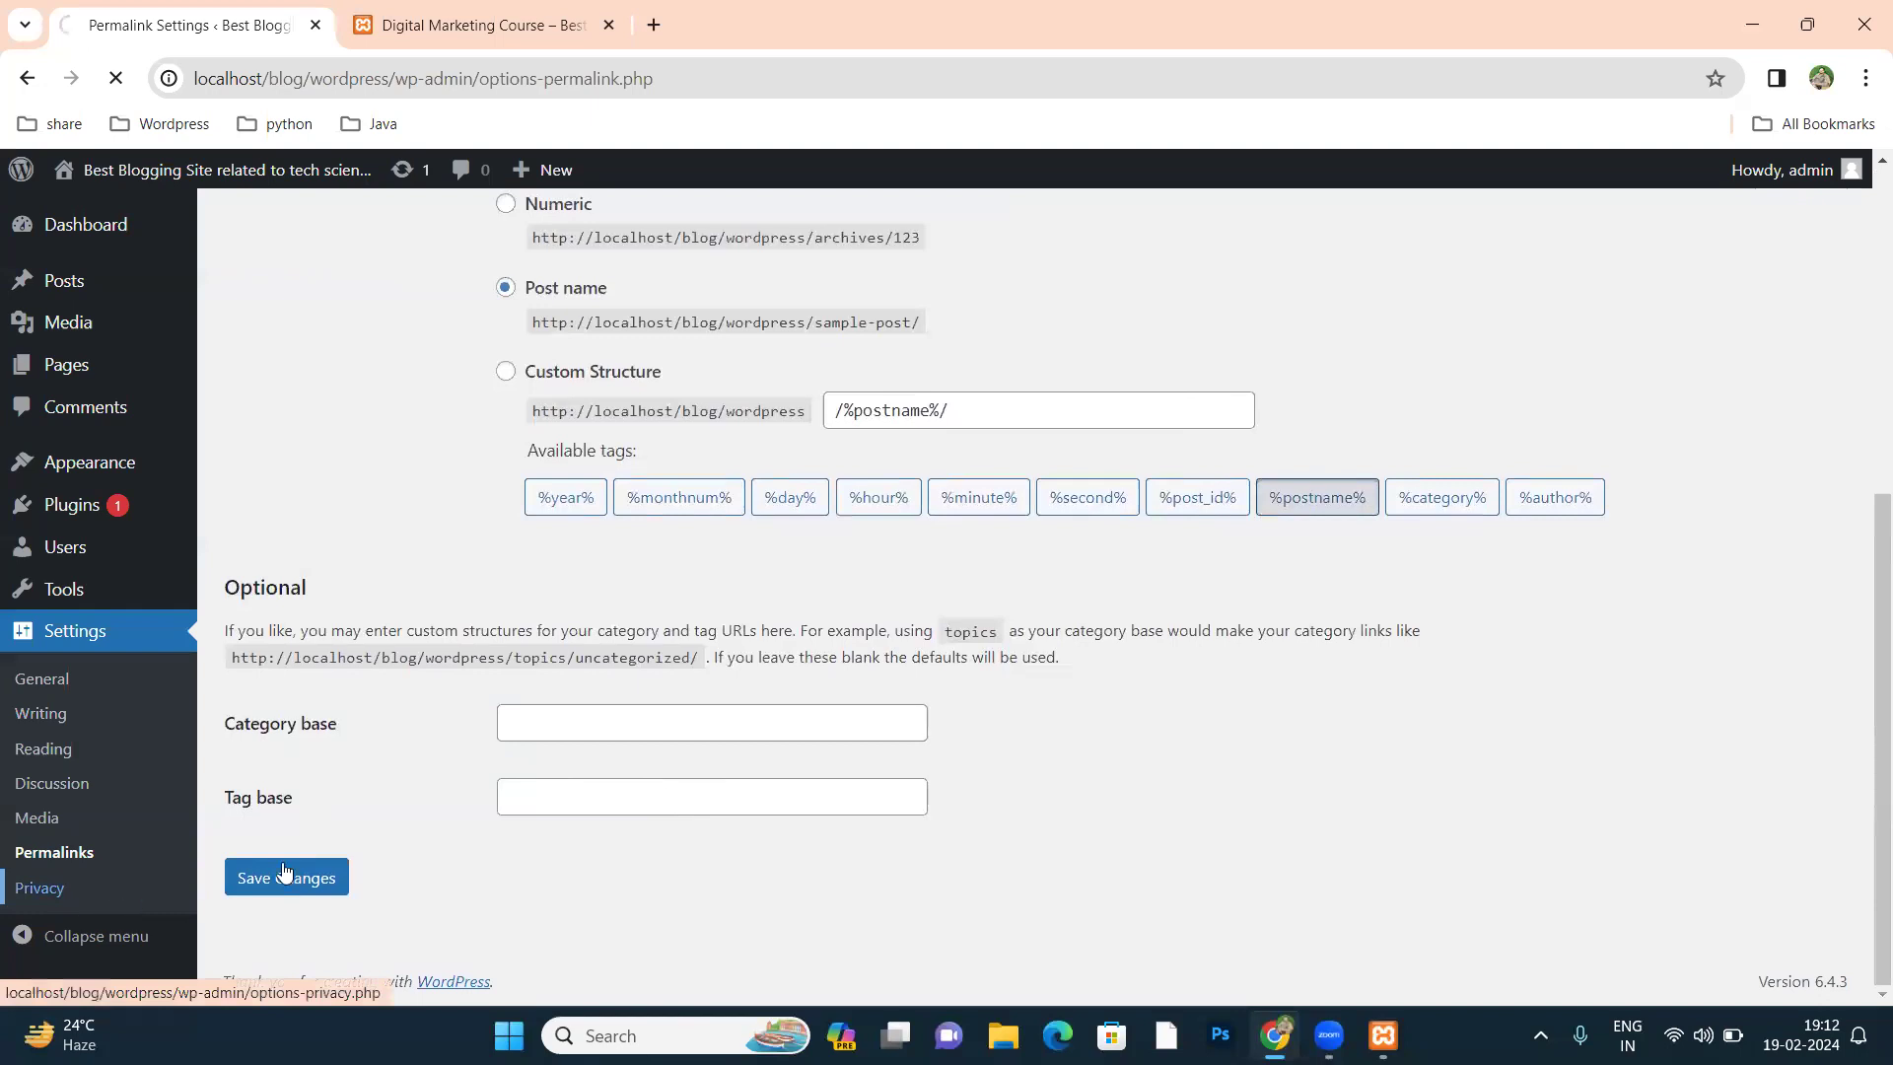
{"action": "scroll", "coordinate": [1196, 677], "scroll_direction": "down", "scroll_amount": 1}
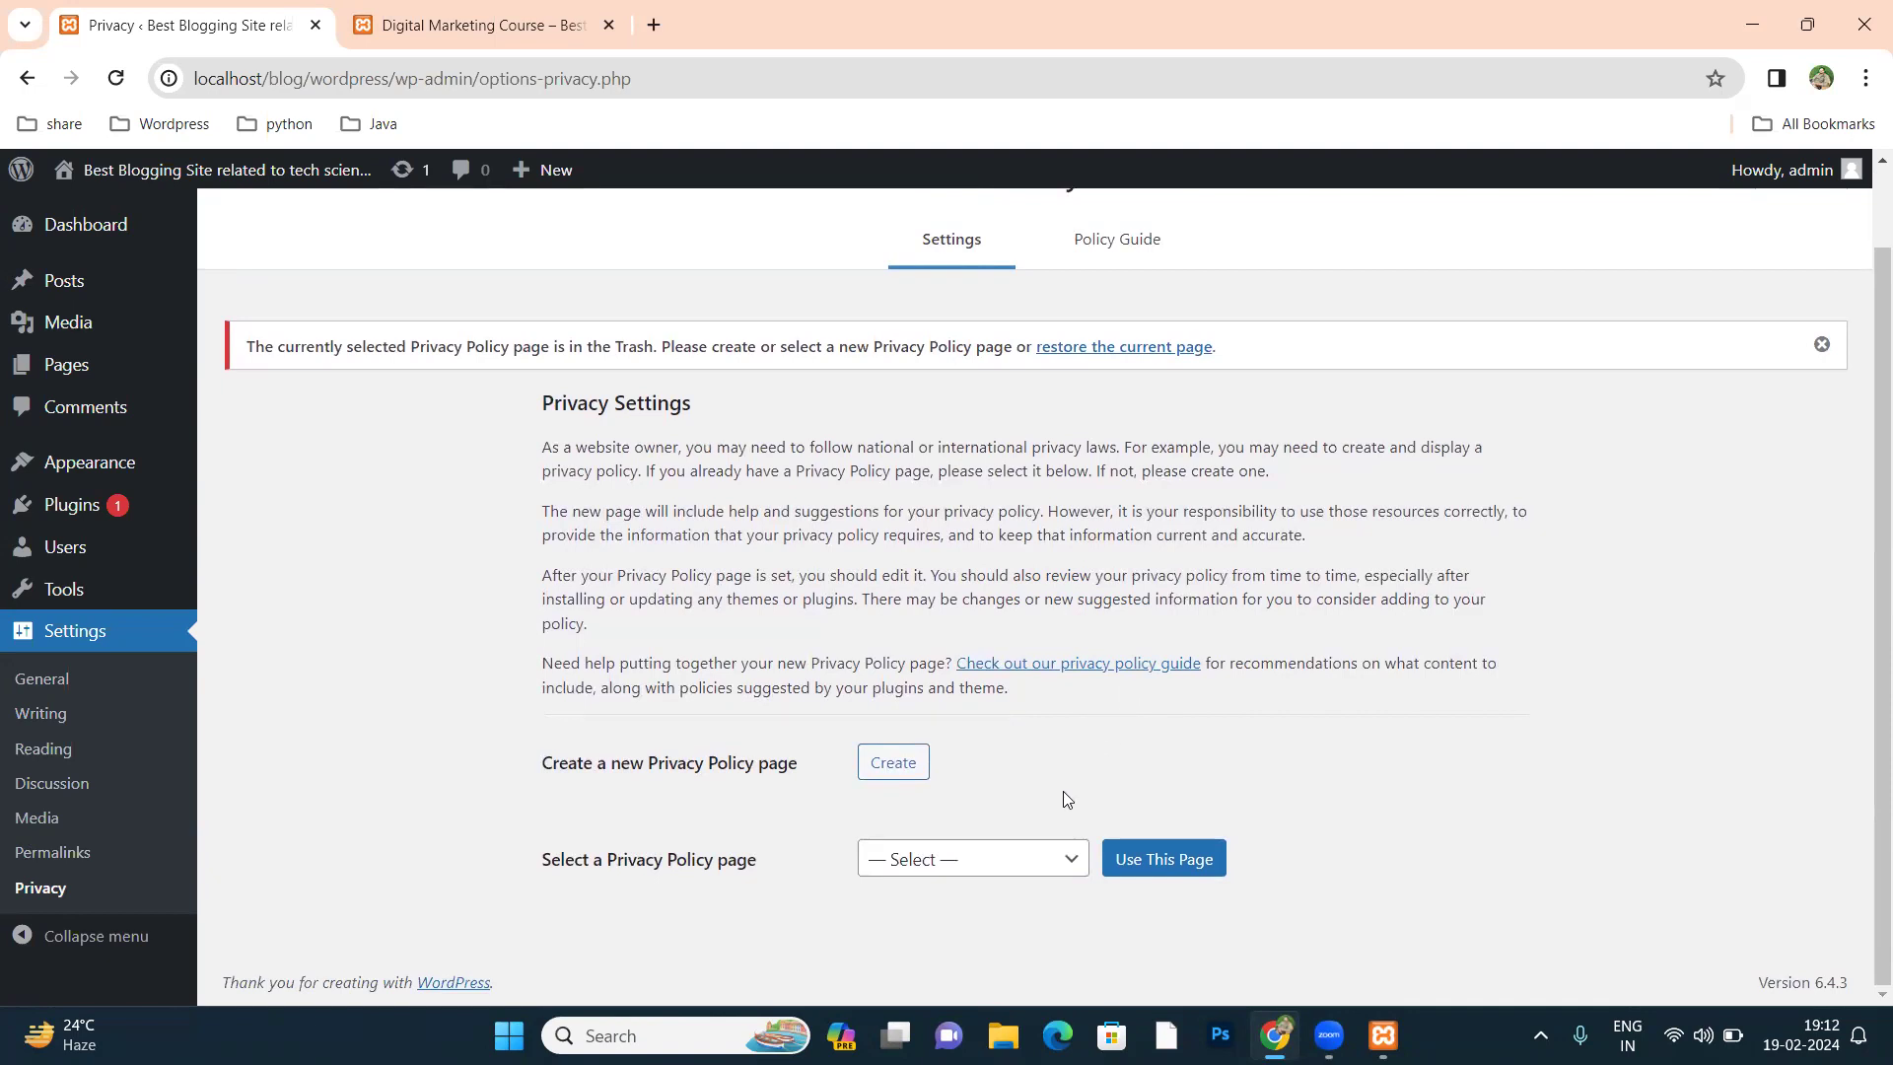
{"action": "left_click", "coordinate": [1001, 873]}
{"action": "left_click", "coordinate": [1000, 872]}
{"action": "scroll", "coordinate": [1019, 590], "scroll_direction": "up", "scroll_amount": 1}
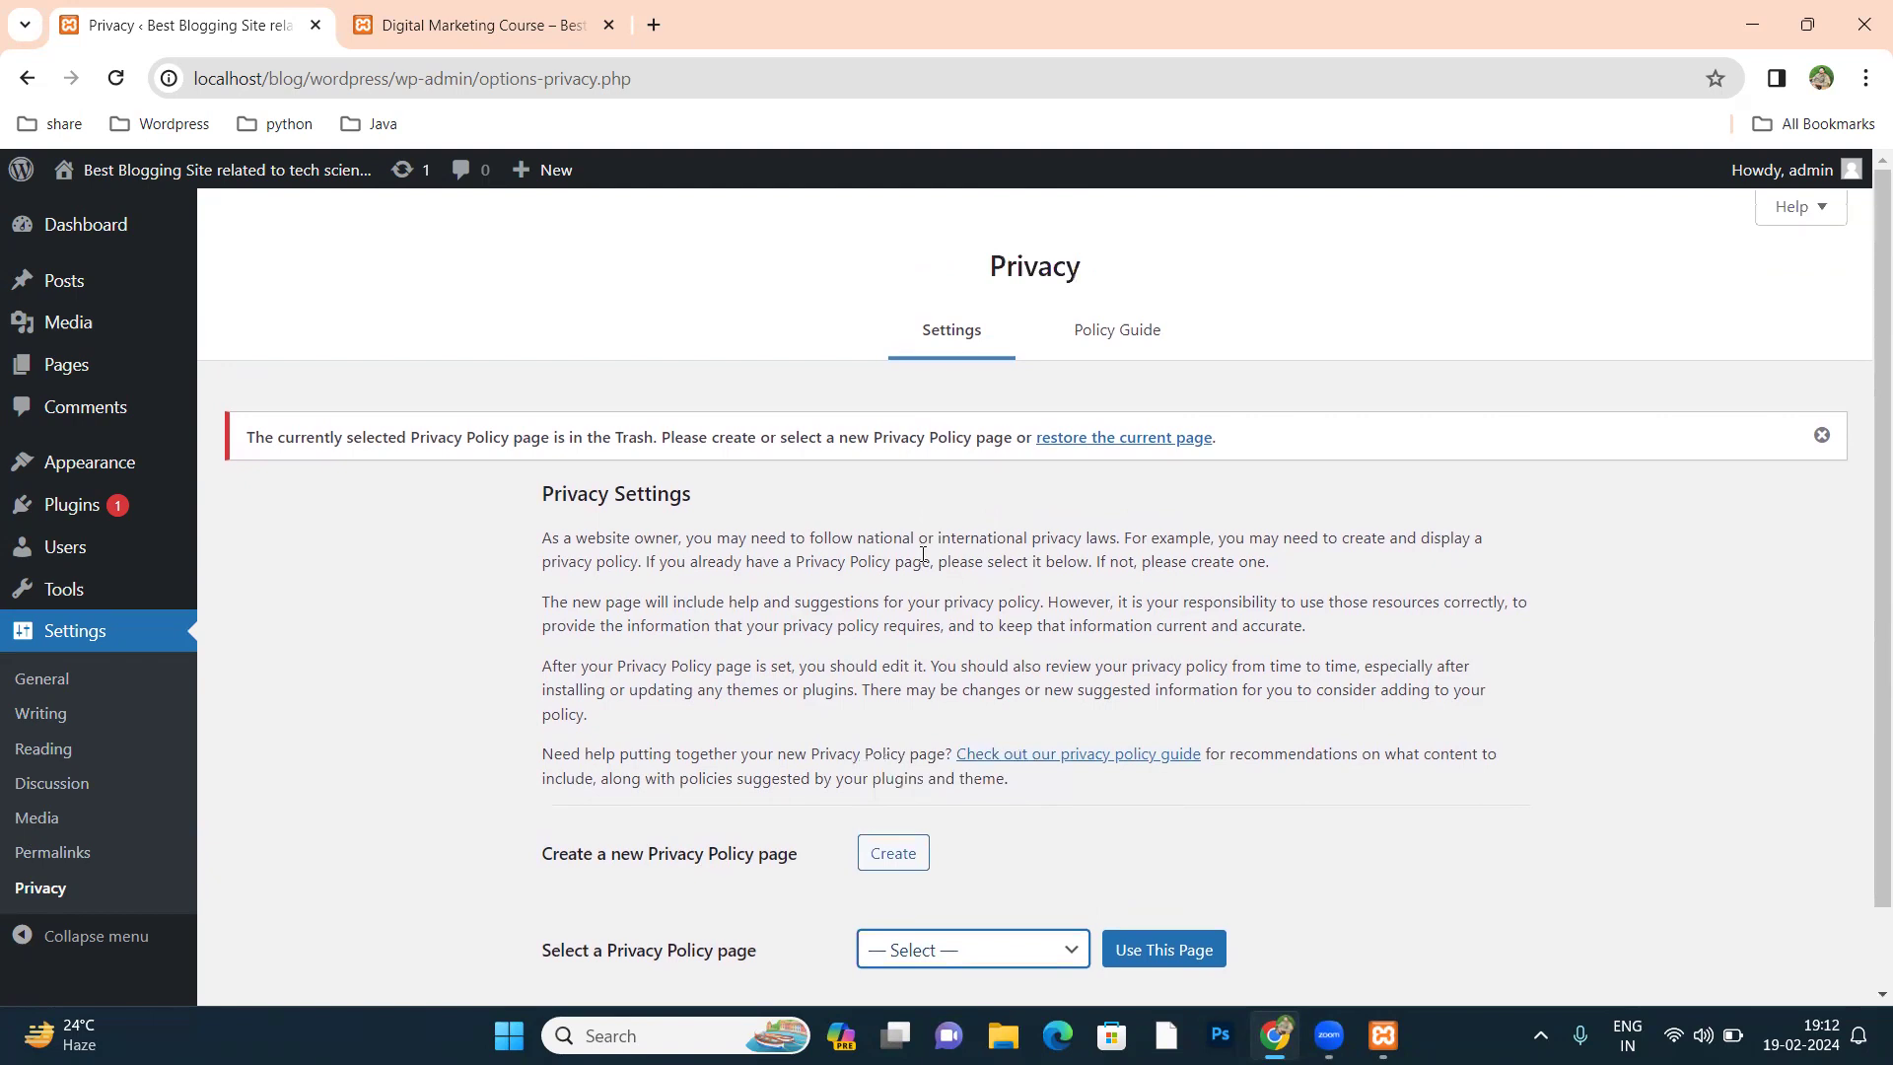